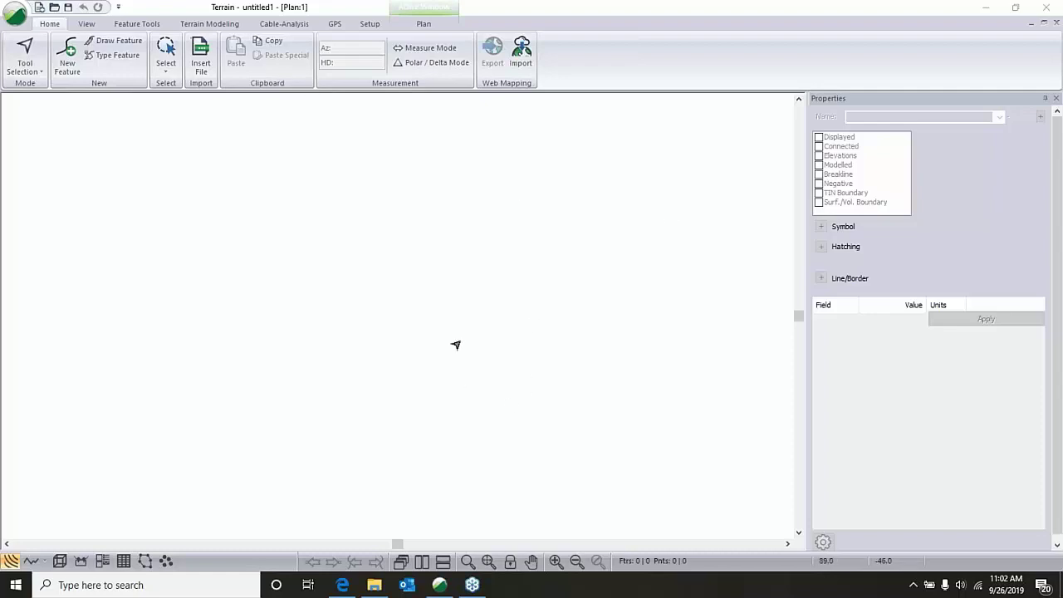
Open Hart_rd.txt from the Total_Station_Webinar folder to examine its point records, and close the text file and folder window.
left_click(374, 586)
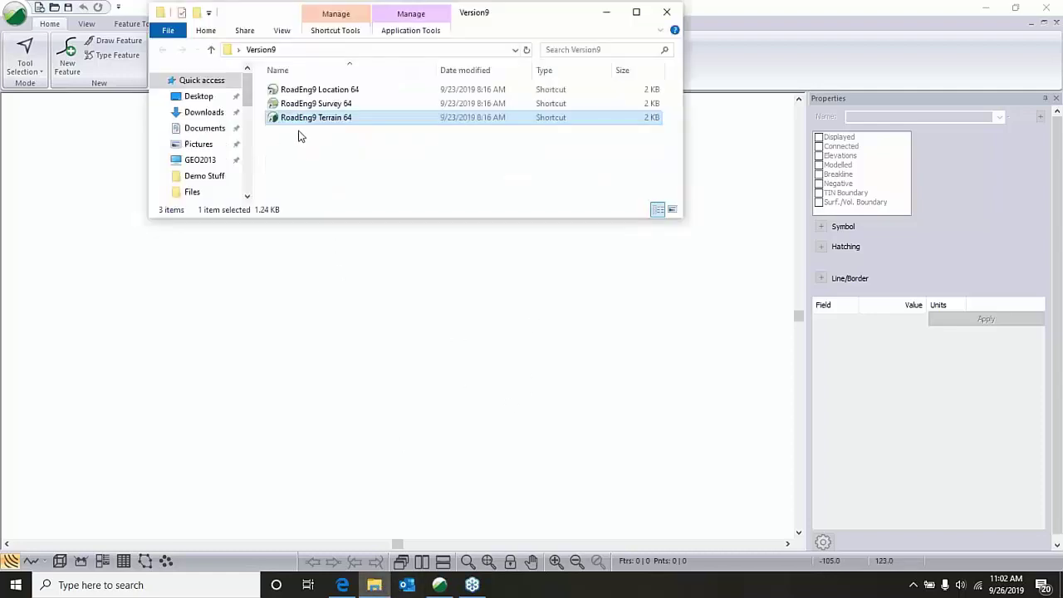
left_click(374, 586)
left_click(372, 586)
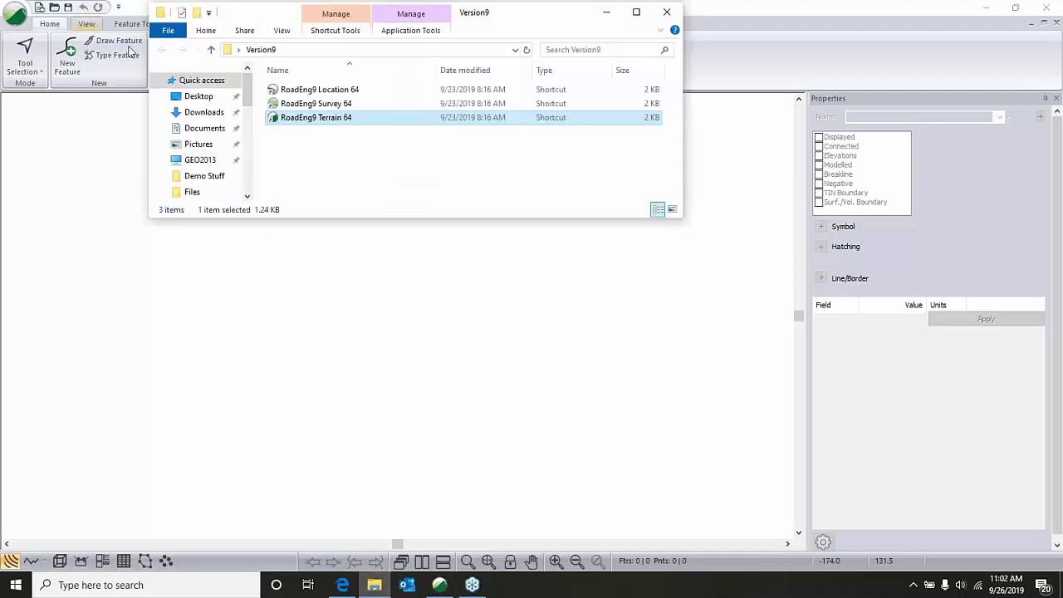
scroll(205, 184, "down", 1)
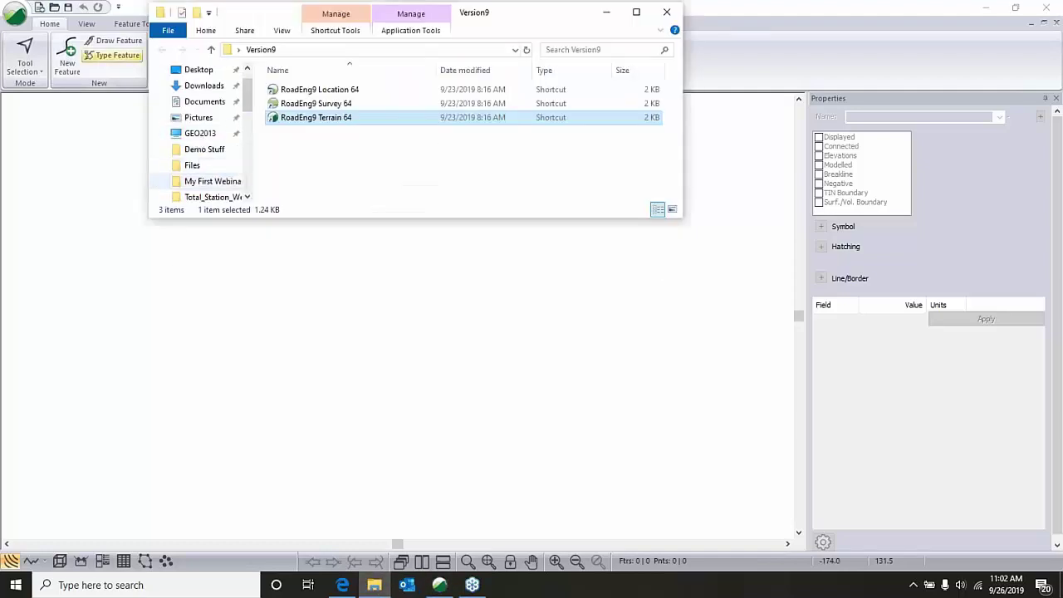
left_click(216, 198)
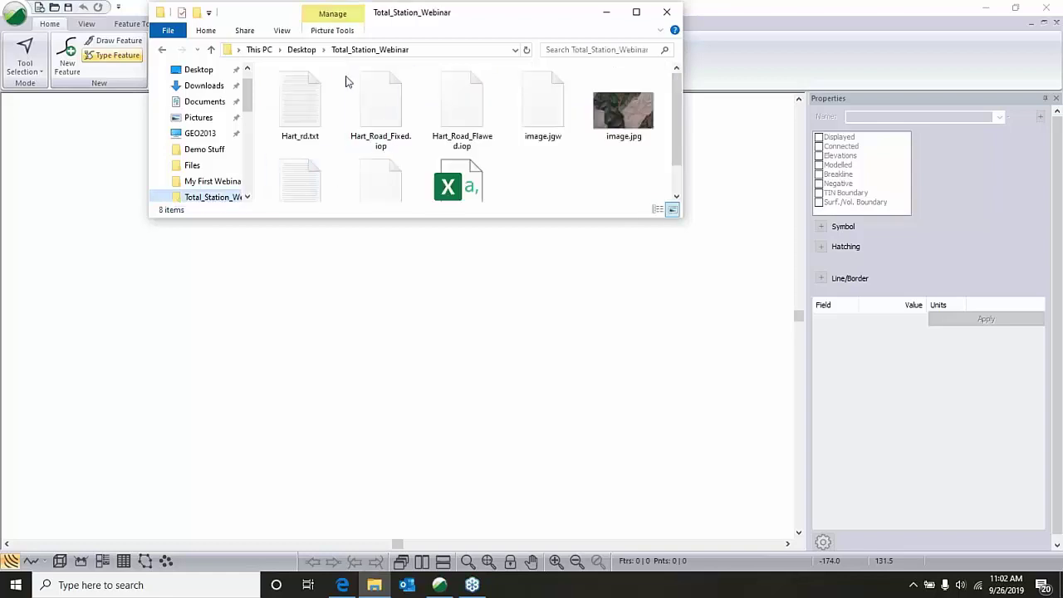
double_click(300, 103)
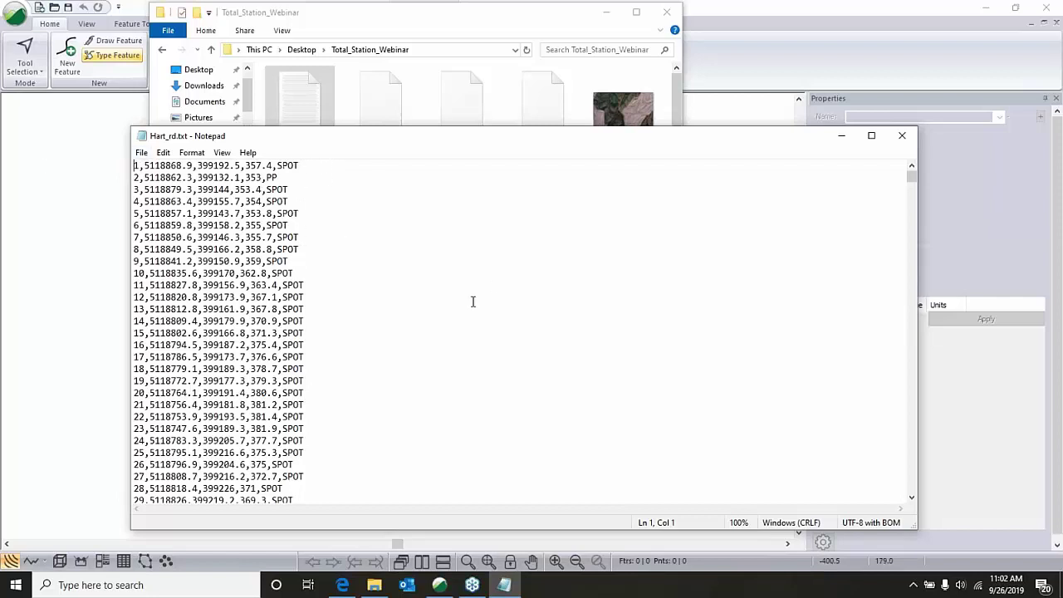
left_click(900, 137)
left_click(607, 16)
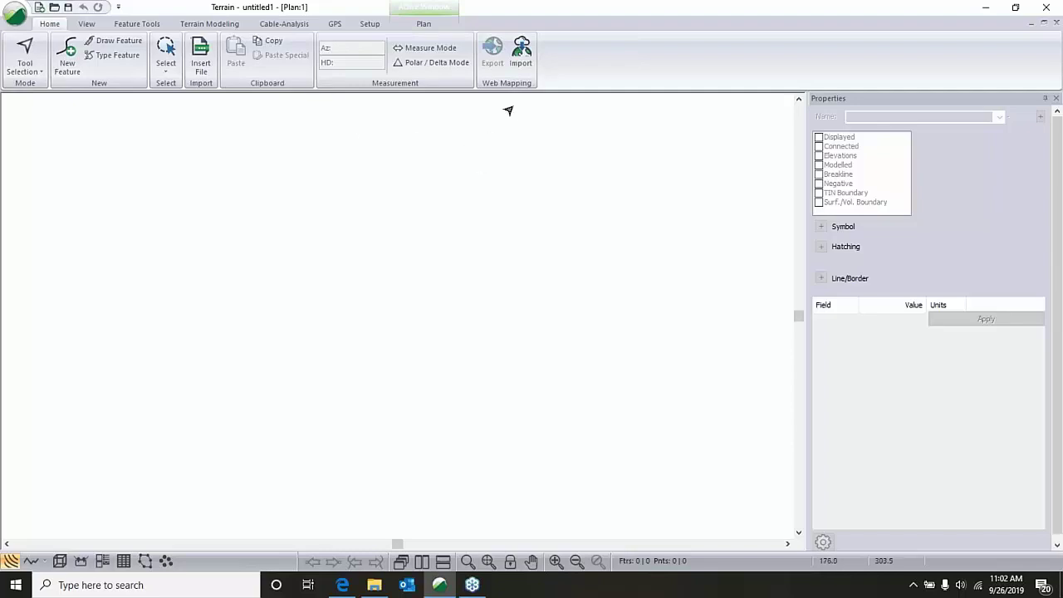
Examine the file formats offered for opening a document, and cancel without opening a file.
left_click(531, 73)
left_click(566, 98)
left_click(14, 13)
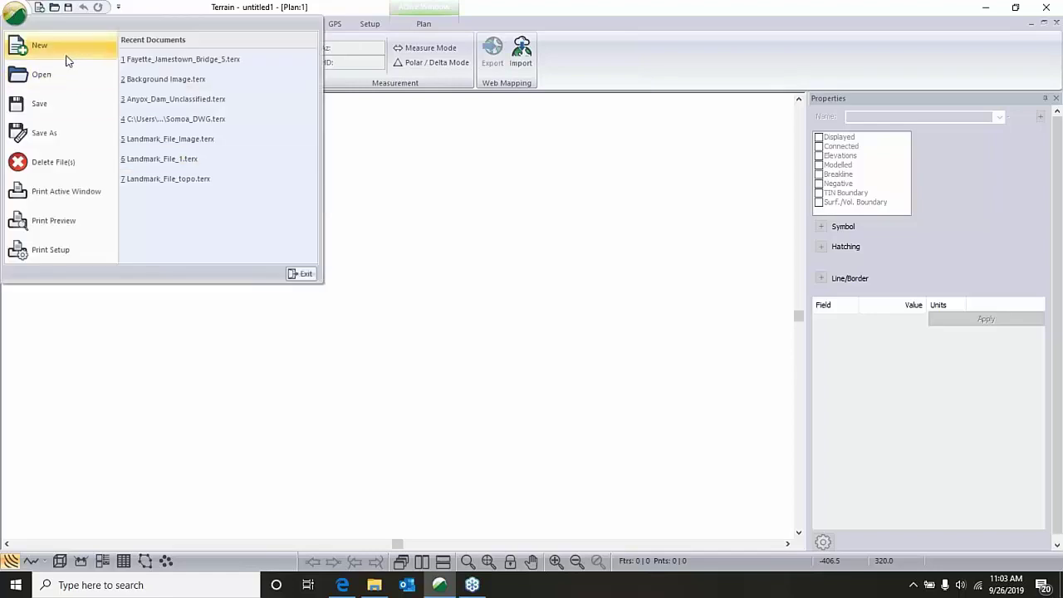
left_click(67, 90)
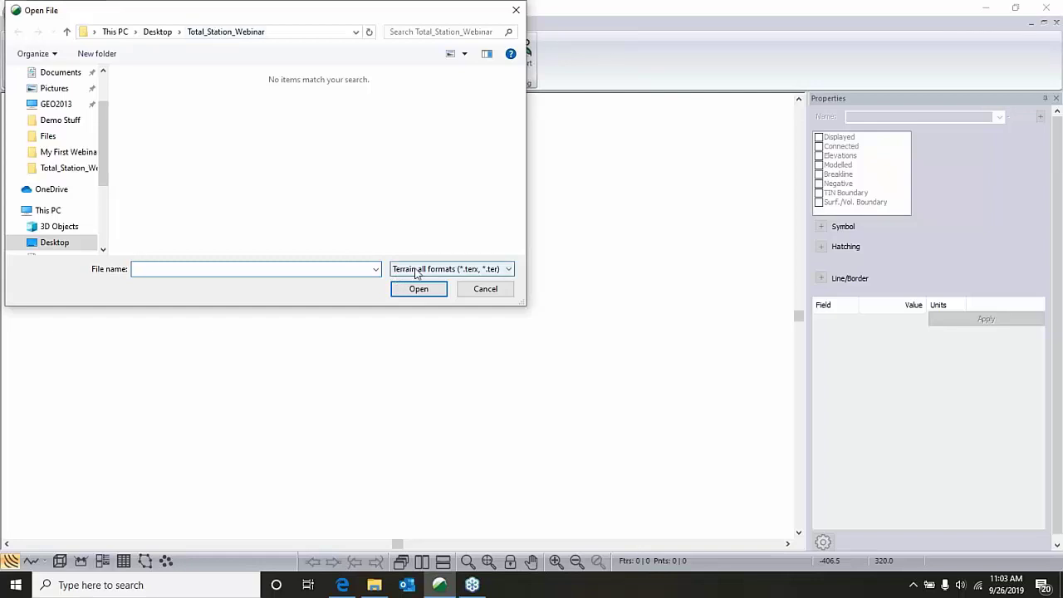
left_click(438, 270)
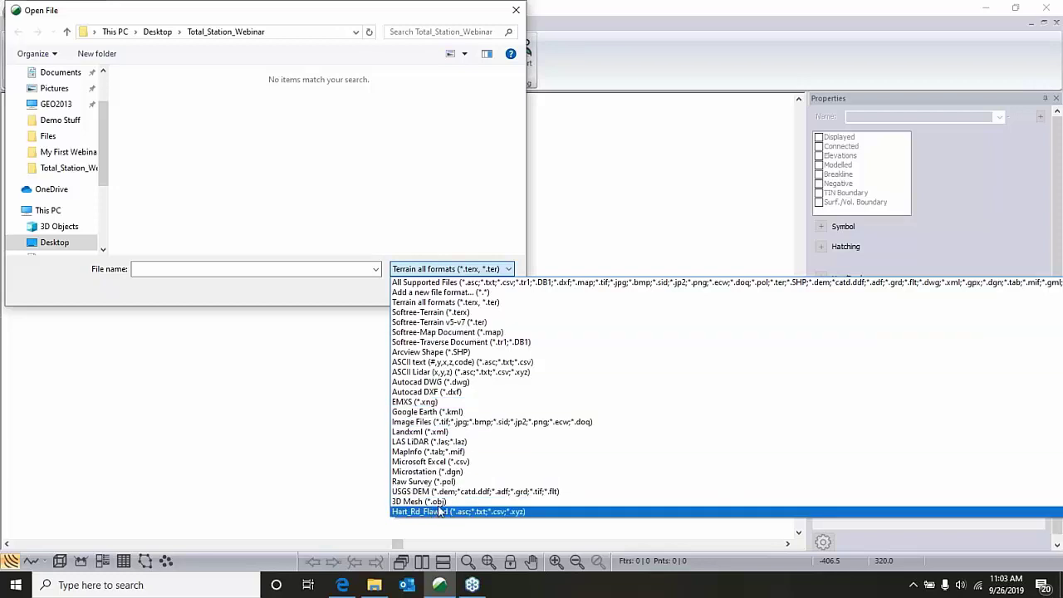
left_click(591, 199)
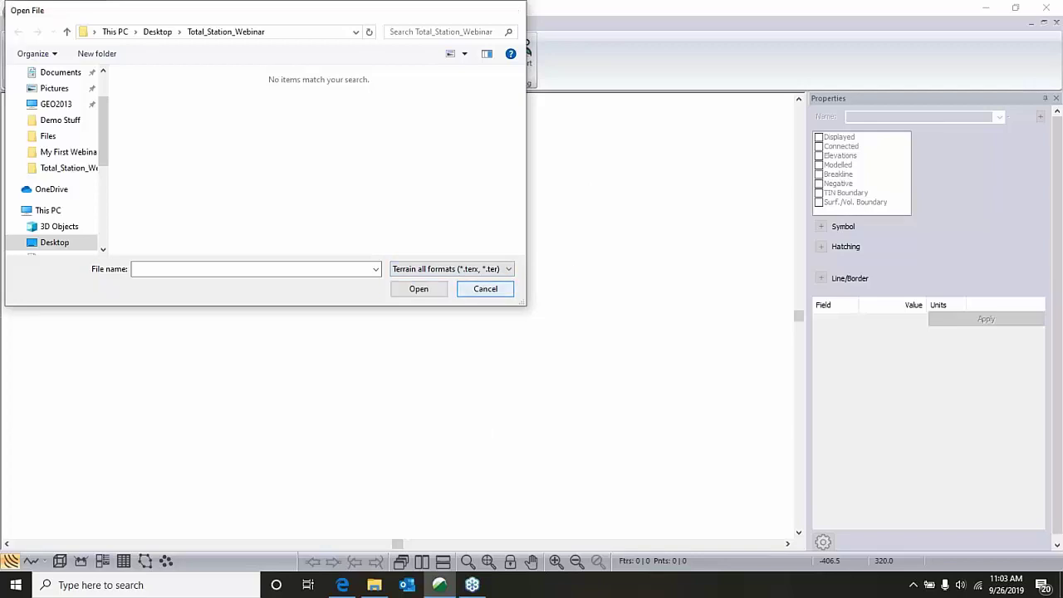
left_click(483, 289)
Open the module's import format settings and select the Hart_Rd_Flawed format in the list.
left_click(370, 25)
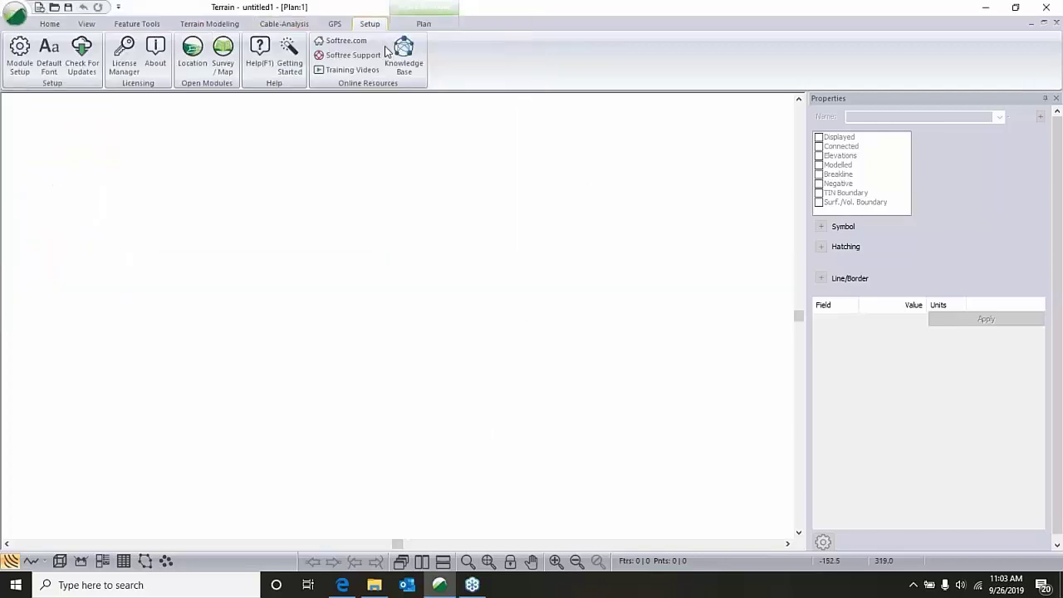
left_click(19, 50)
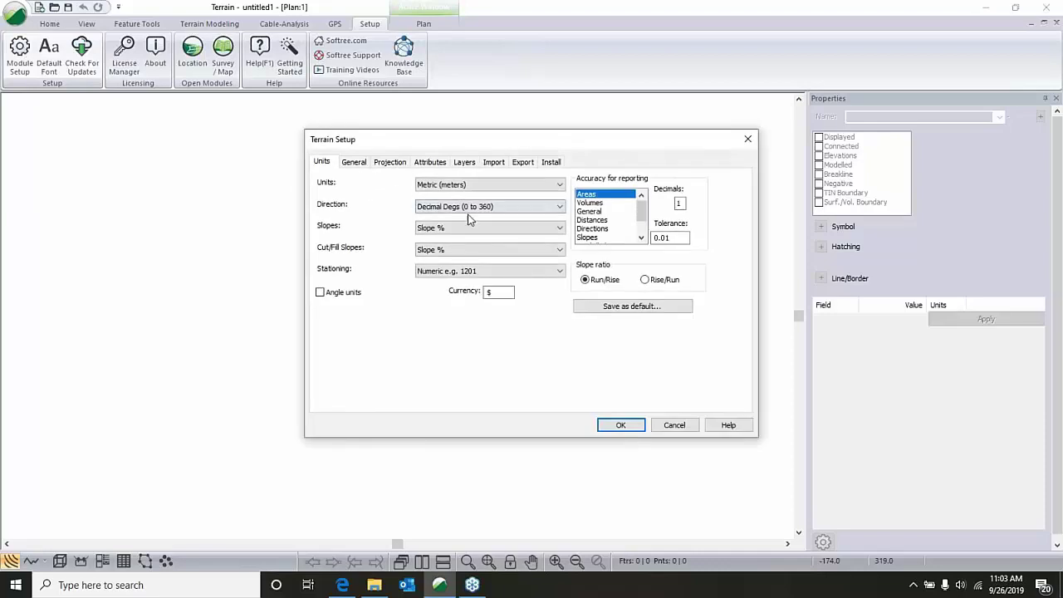
left_click(493, 163)
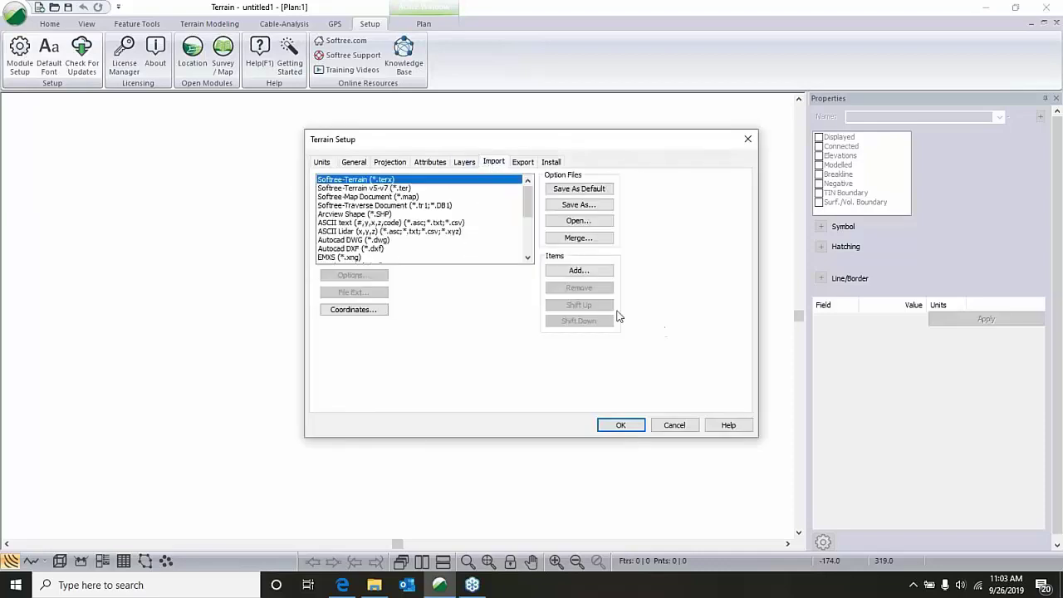
left_click(529, 229)
left_click(529, 229)
left_click(464, 257)
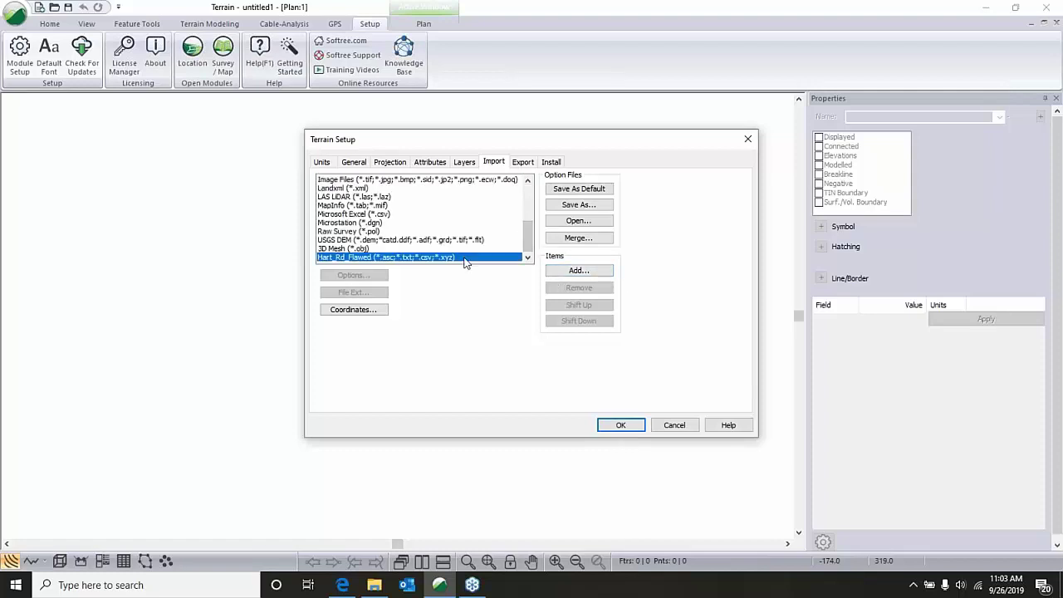
Examine the option types for defining a new import file format, and cancel the definition.
left_click(579, 271)
left_click(581, 289)
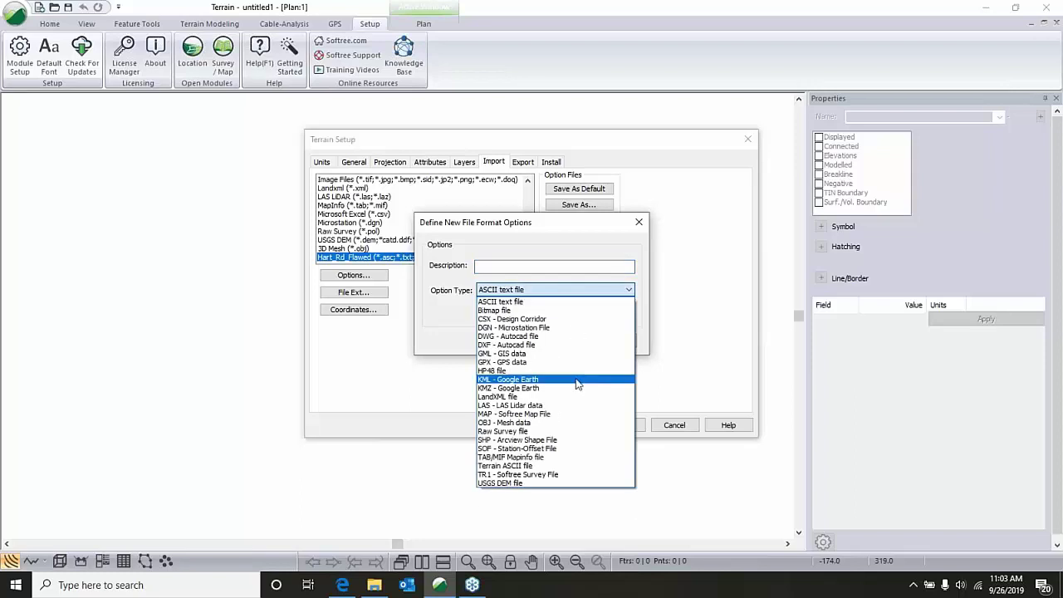
left_click(442, 307)
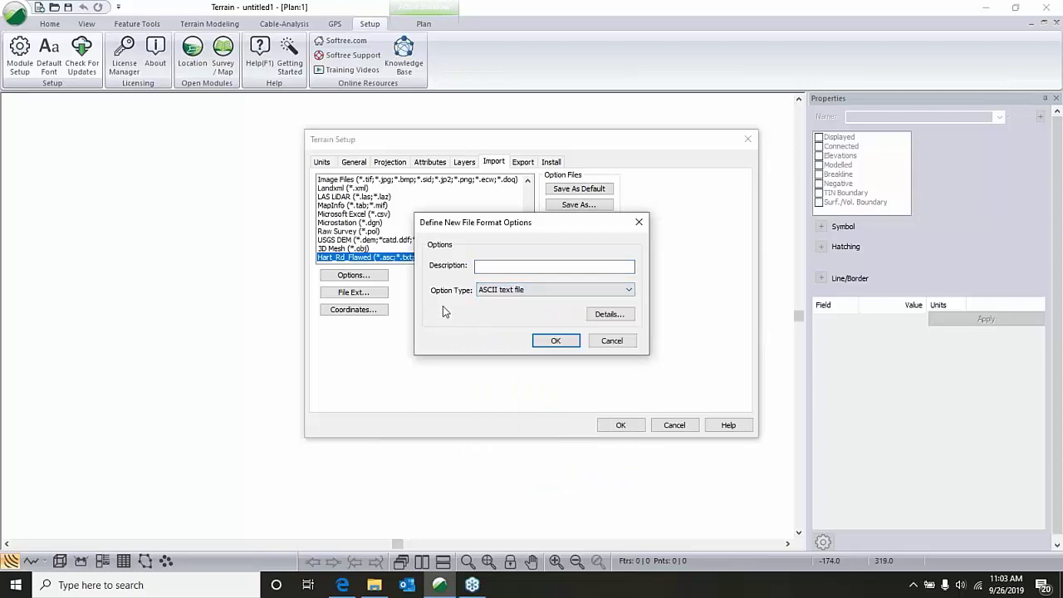
left_click(612, 341)
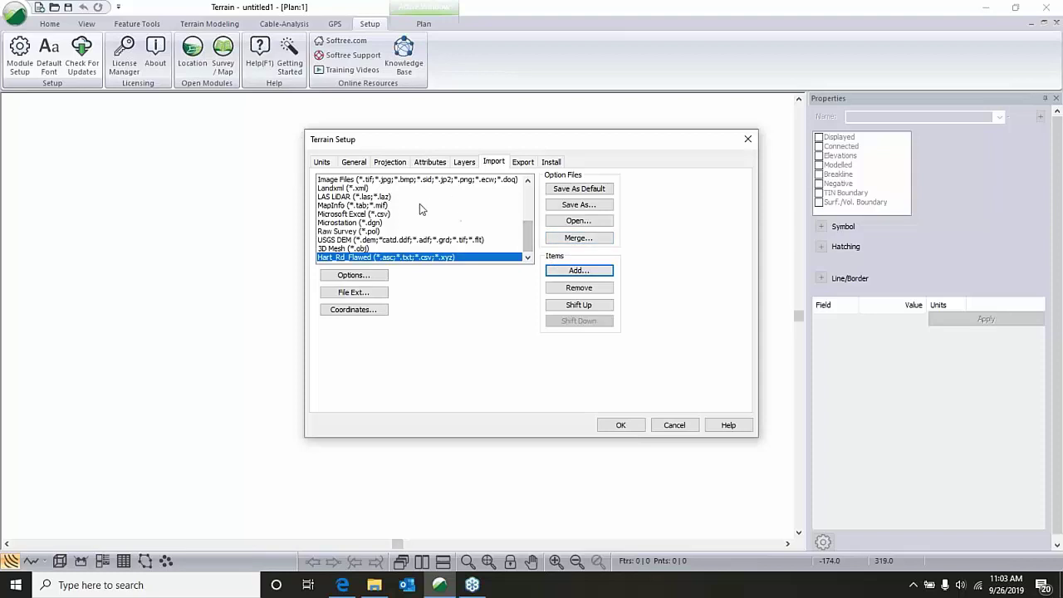
Examine the format files available to merge into the import list, and cancel both the merge and the Terrain setup.
left_click(596, 238)
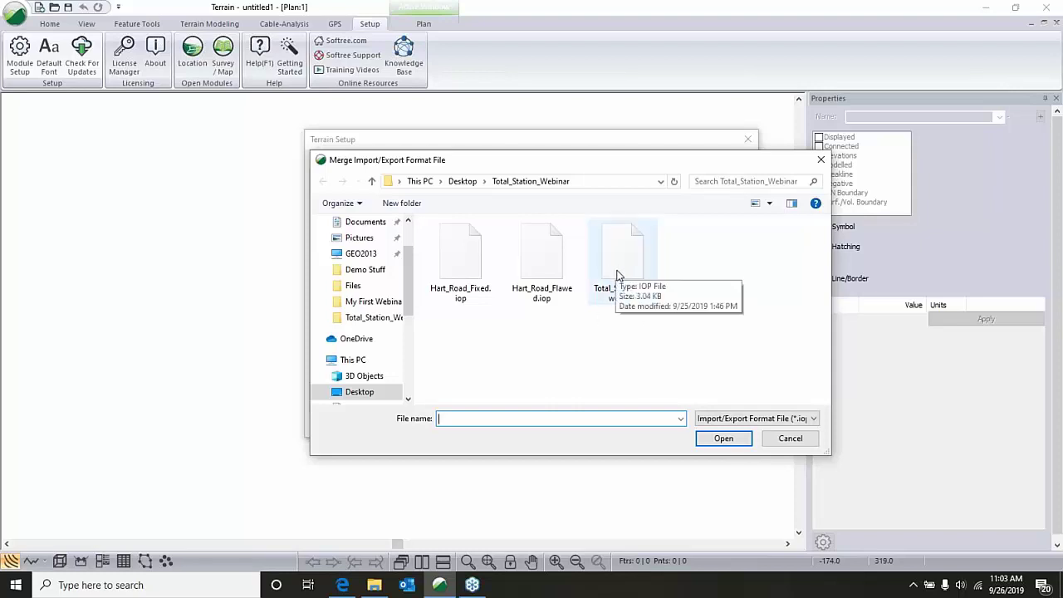
left_click(798, 441)
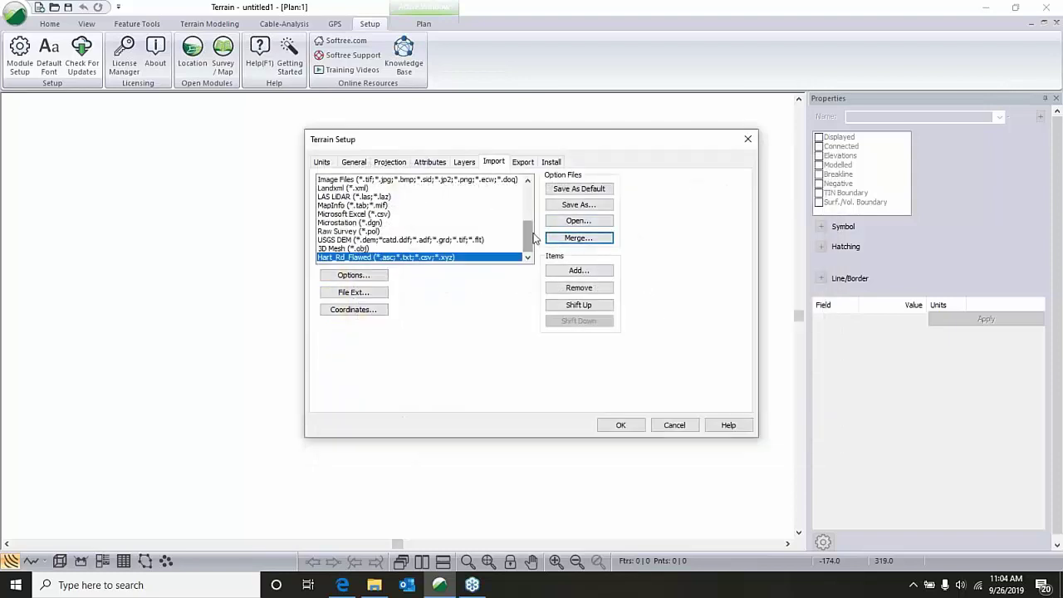
mouse_move(532, 236)
left_mouse_down()
mouse_move(532, 187)
mouse_move(533, 236)
left_mouse_up()
left_click(675, 425)
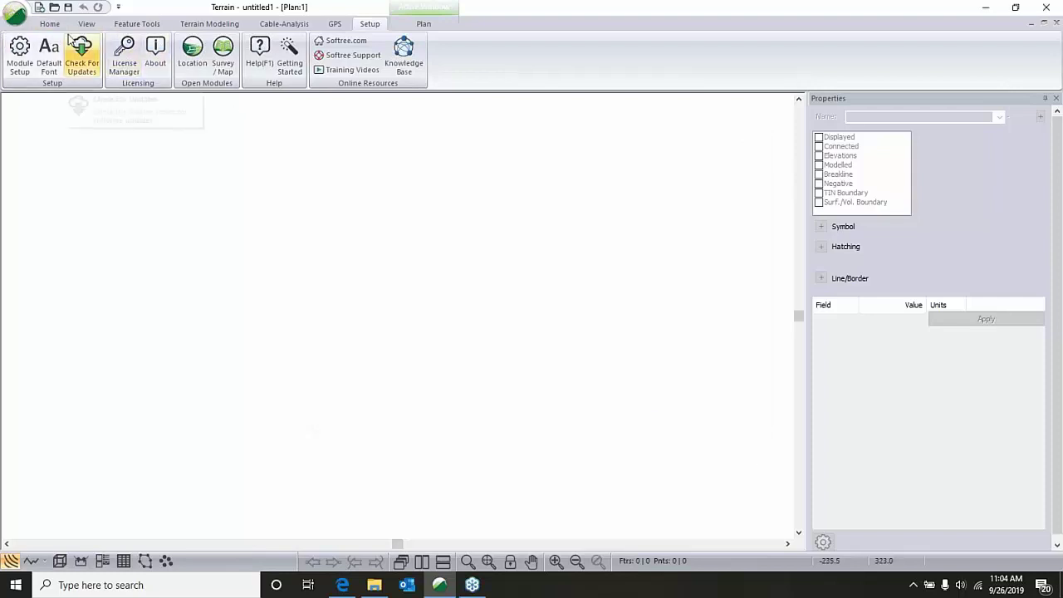
Insert Hart_rd.txt into the terrain using the Hart_Rd_Flawed import format.
left_click(50, 24)
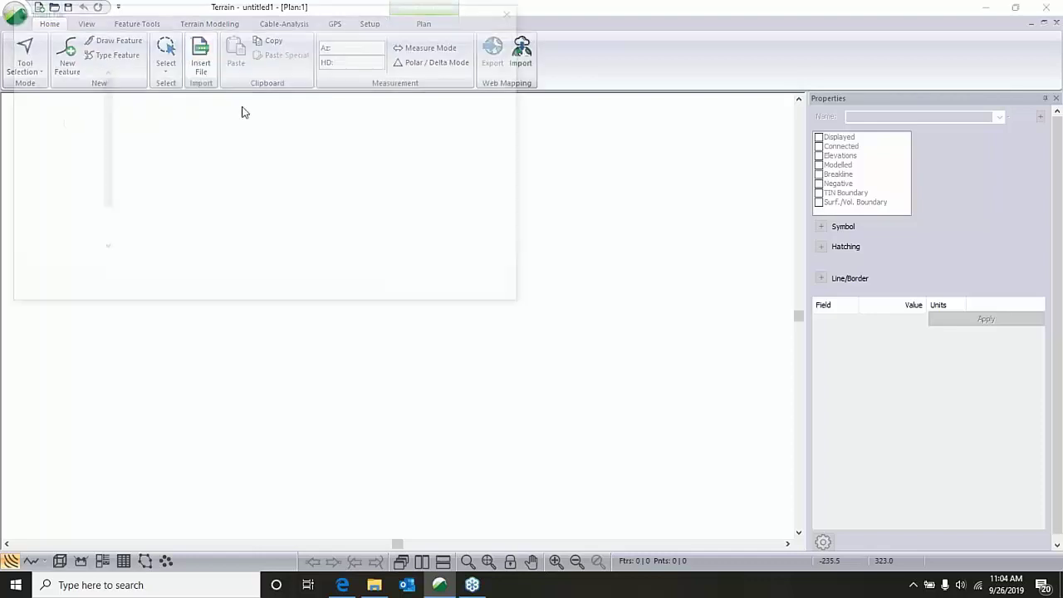
left_click(158, 116)
left_click(407, 289)
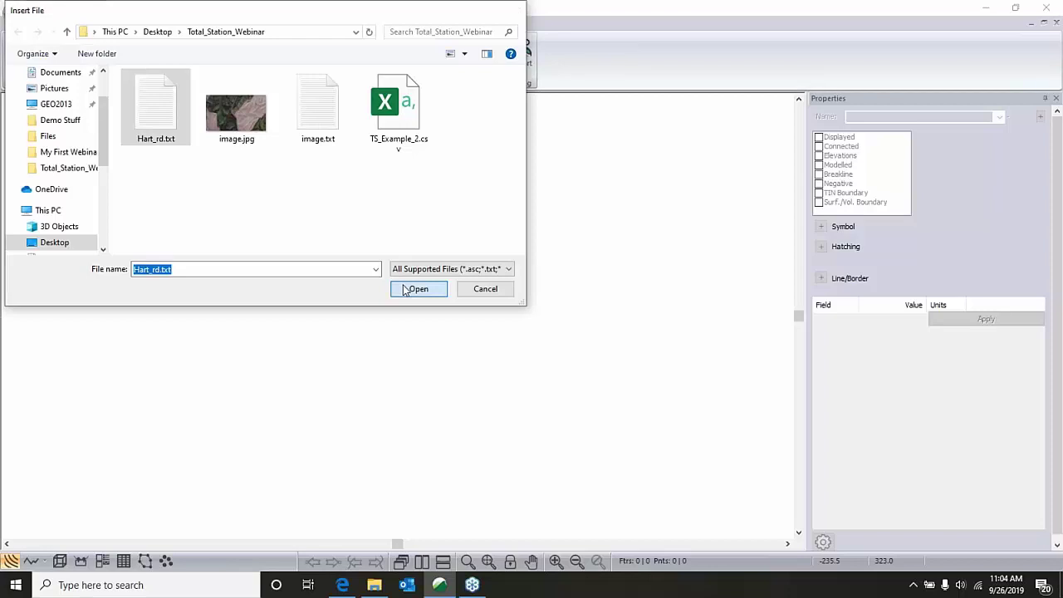
left_click(471, 258)
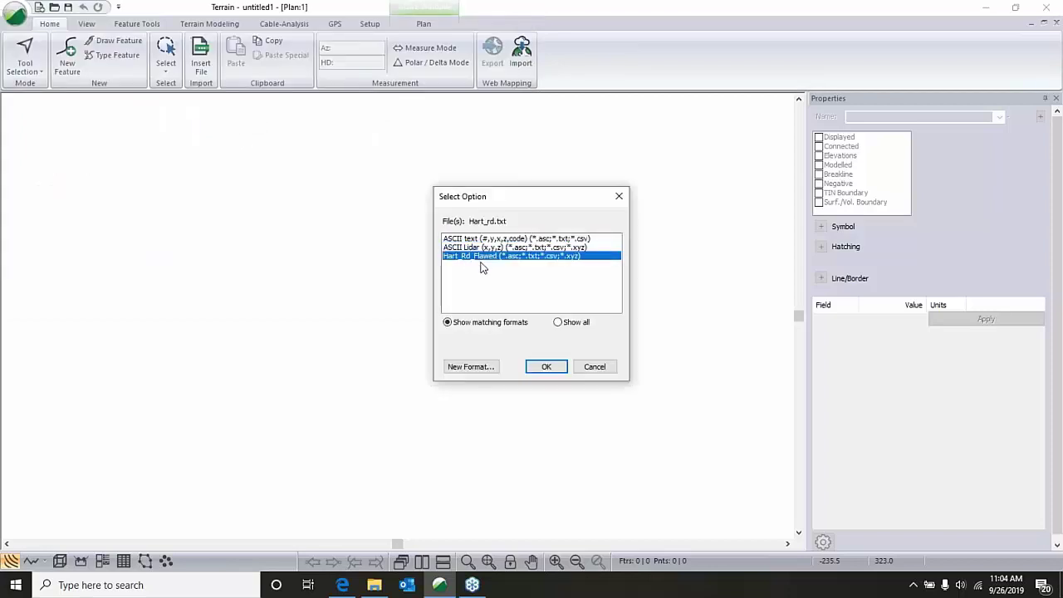
left_click(545, 367)
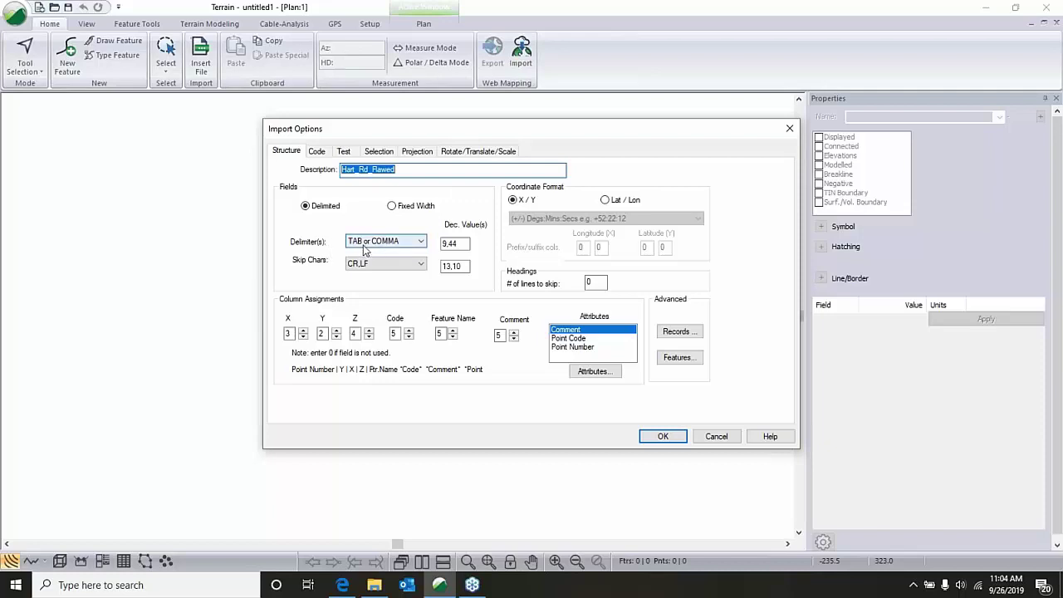
Review the delimiter choices, keeping TAB or COMMA, and check the number of heading lines to skip.
left_click(414, 239)
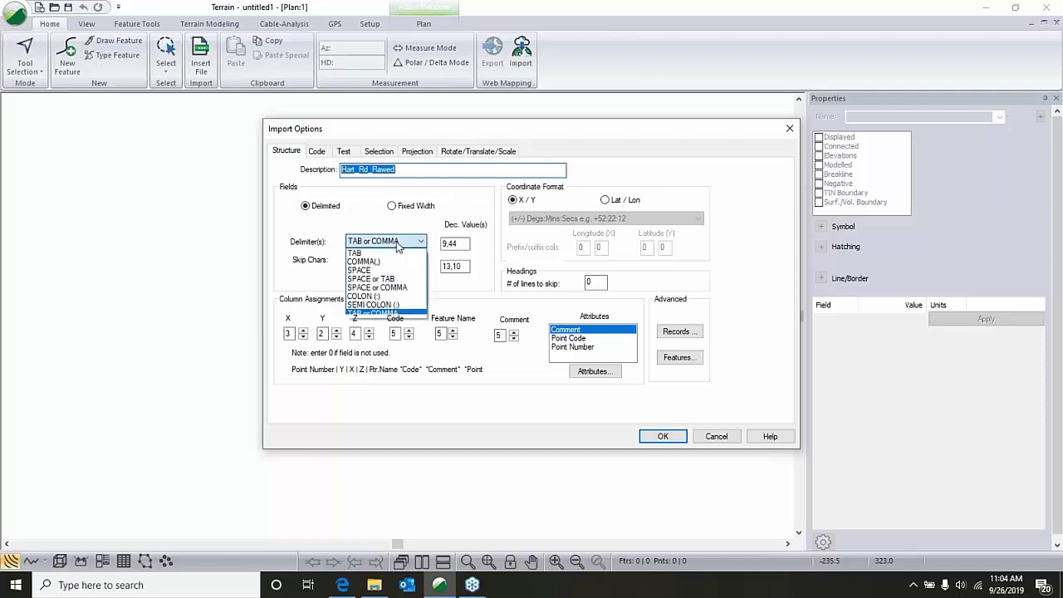
left_click(386, 314)
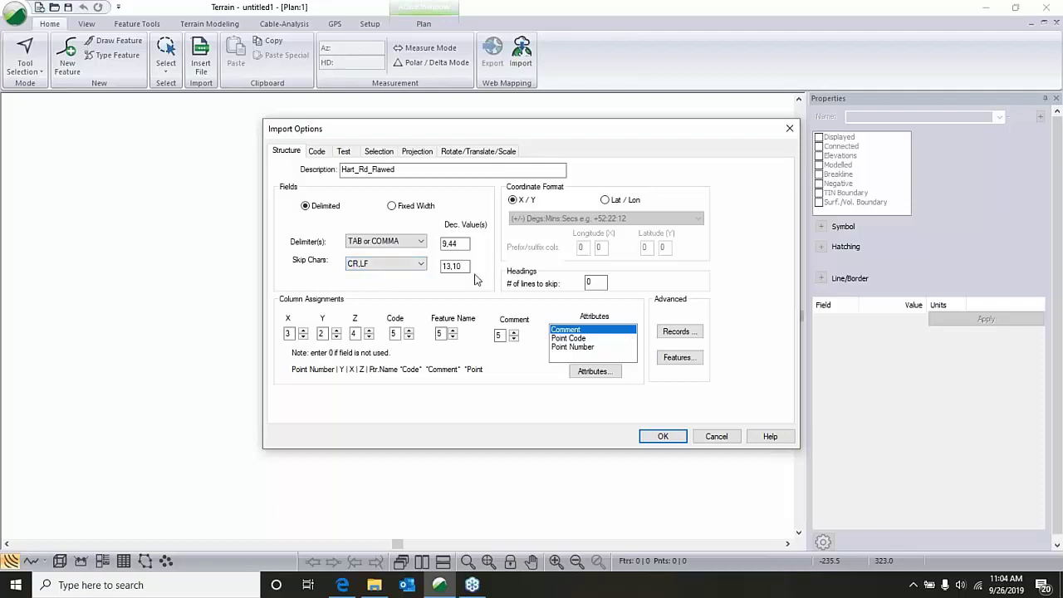
left_click(594, 283)
Check the column assignments for X, Y, Z and Code against the order of the text file's fields.
left_click(322, 333)
left_click(327, 333)
left_click(289, 333)
left_click(324, 333)
left_click(362, 337)
left_click(396, 333)
Check the columns assigned to the Point Code, Comment and Point Number attributes.
left_click(573, 339)
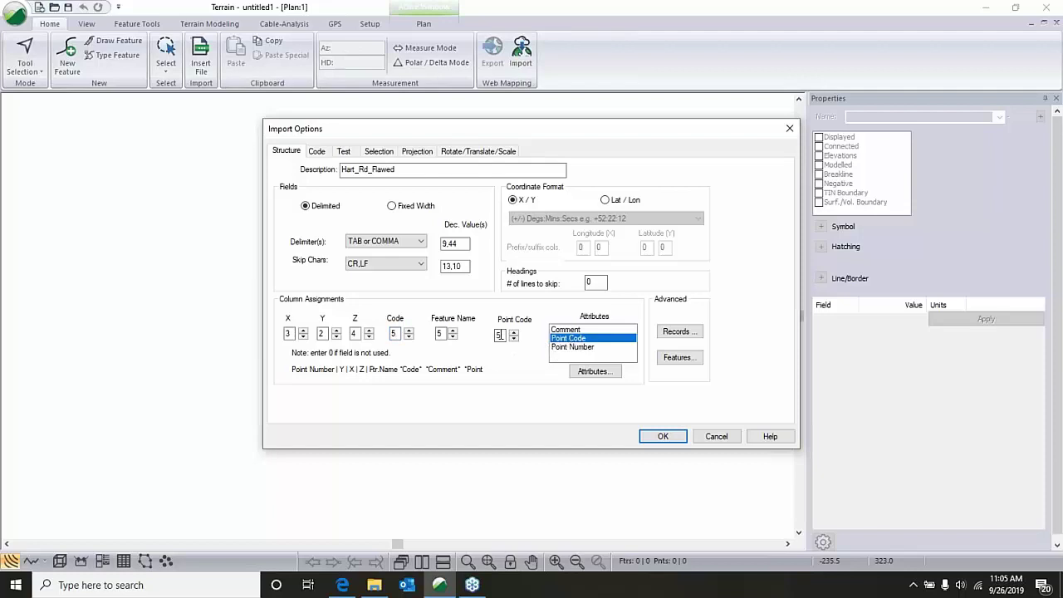
left_click(567, 330)
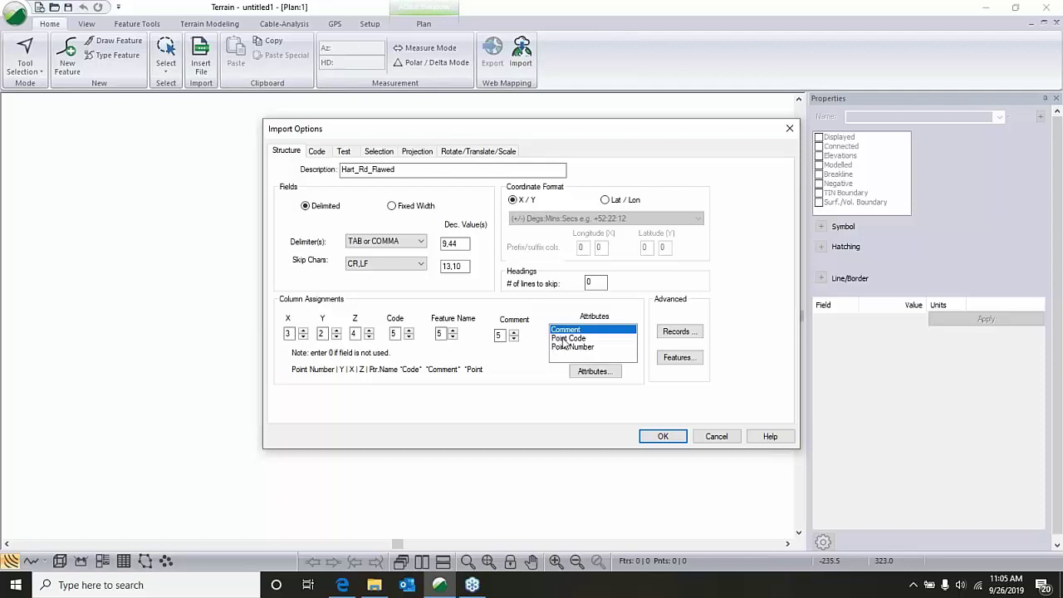
left_click(565, 339)
left_click(564, 329)
left_click(499, 336)
left_click(557, 347)
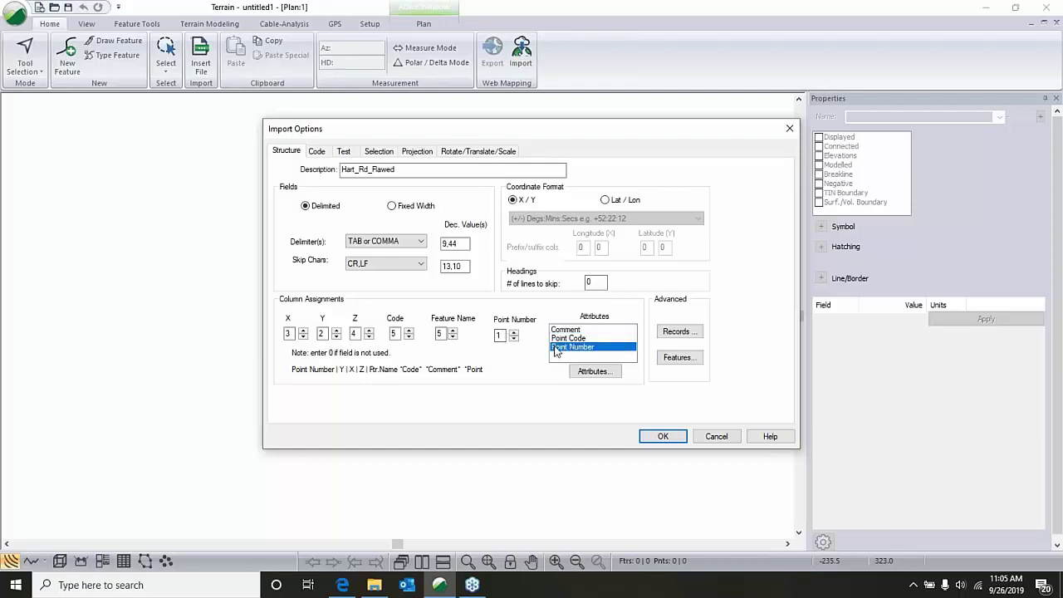
left_click(500, 335)
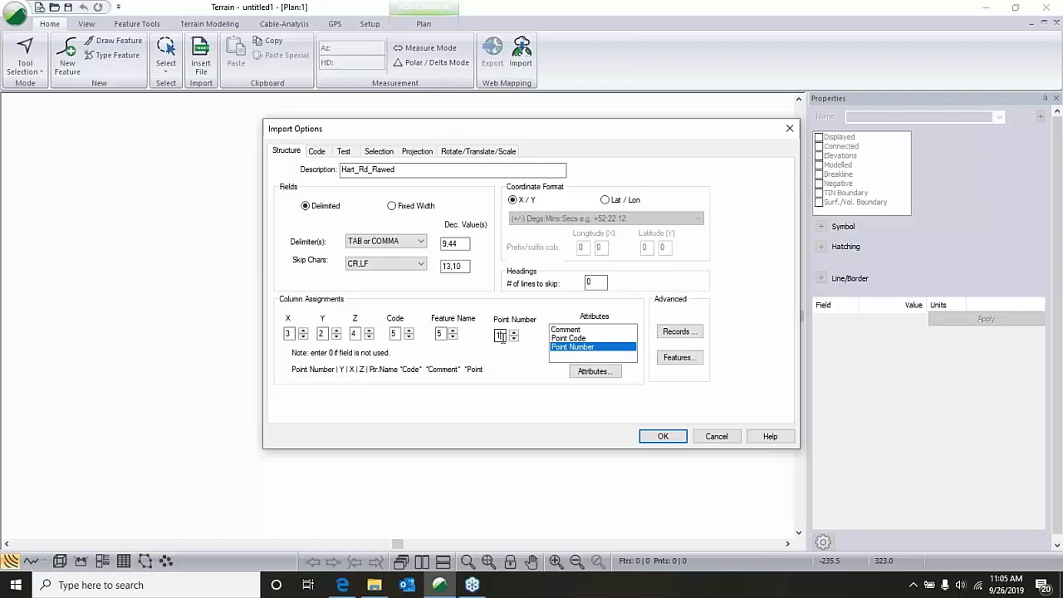
Examine the feature detection method and its terminate character, and cancel the dialog.
left_click(678, 358)
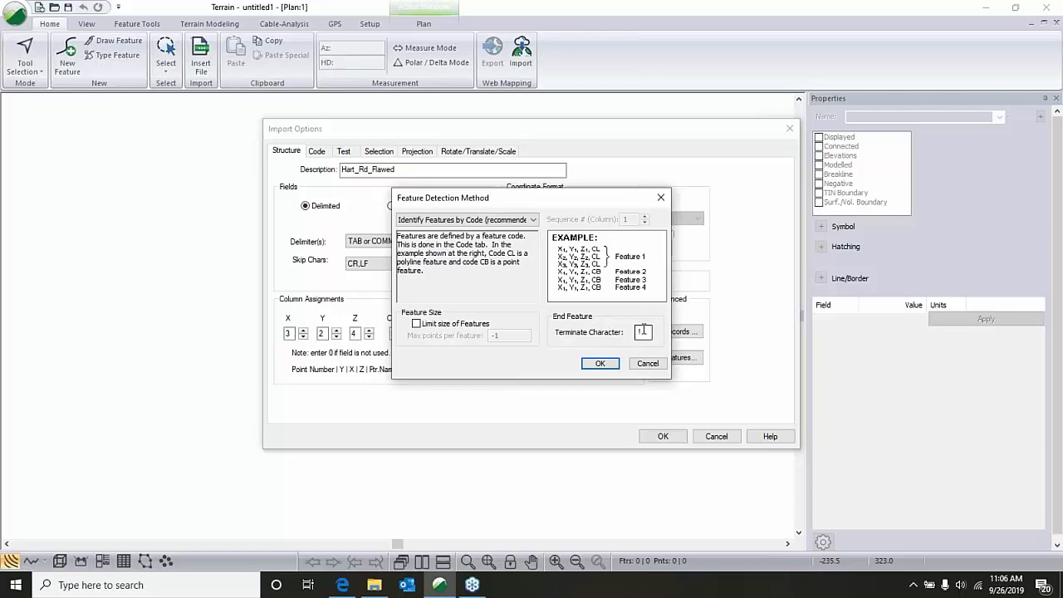
left_click_drag(645, 332, 637, 332)
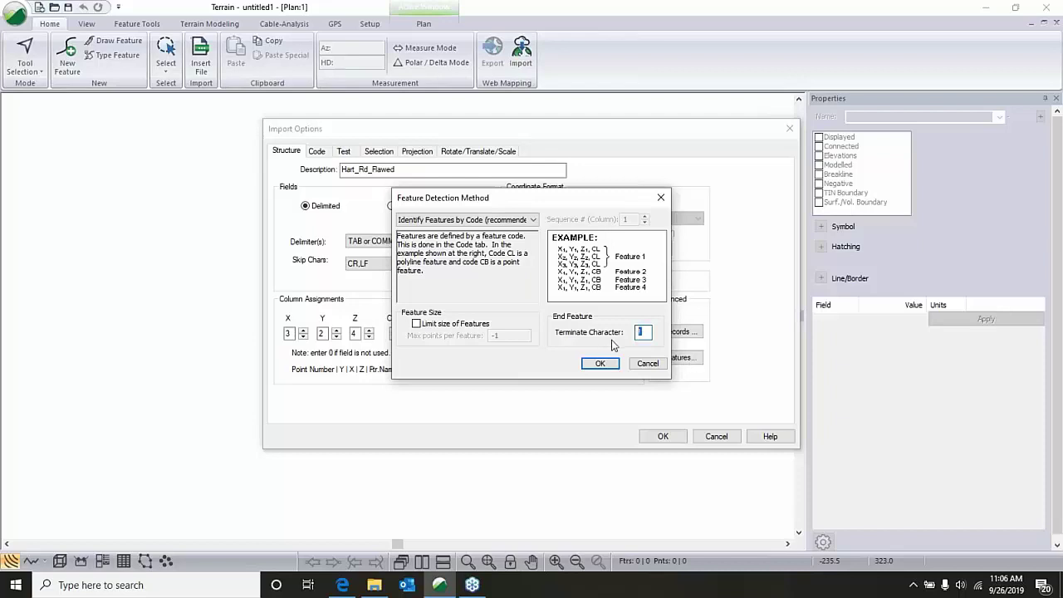
left_click(647, 363)
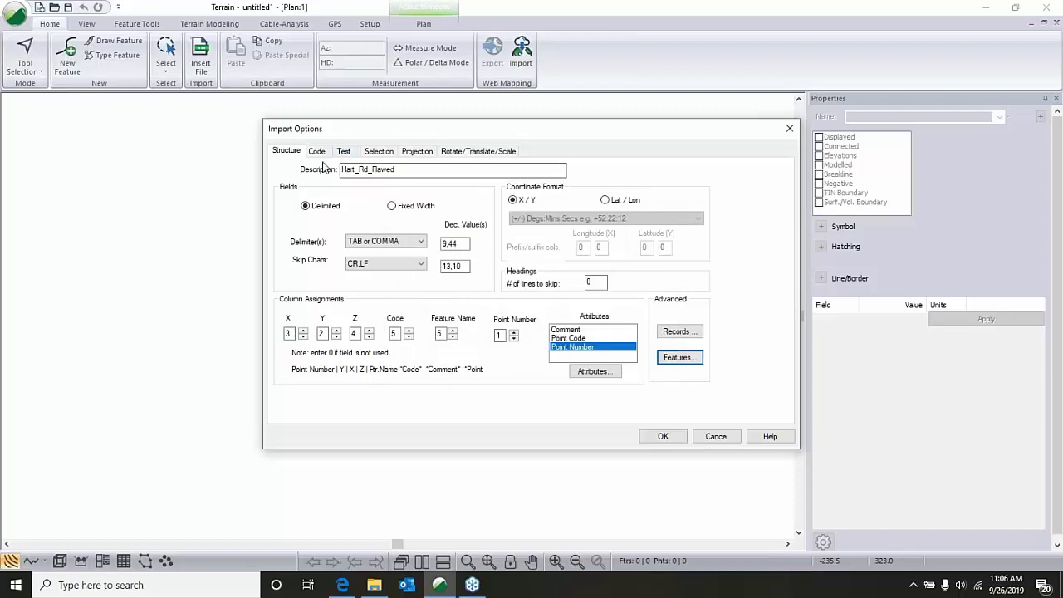
Test the import format on Hart_rd.txt, checking how its first two records are read.
left_click(345, 153)
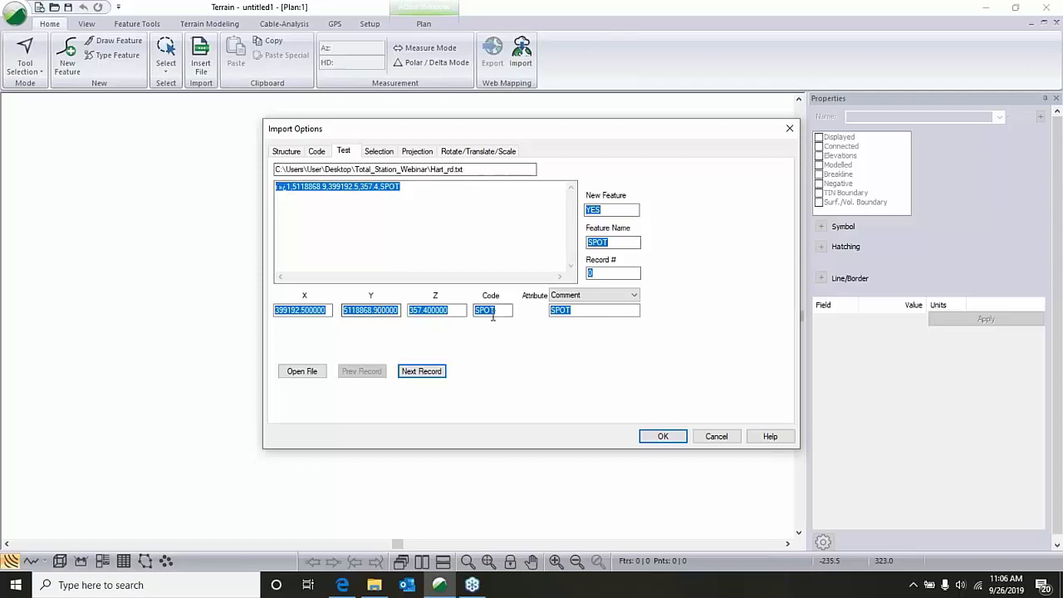
left_click(419, 370)
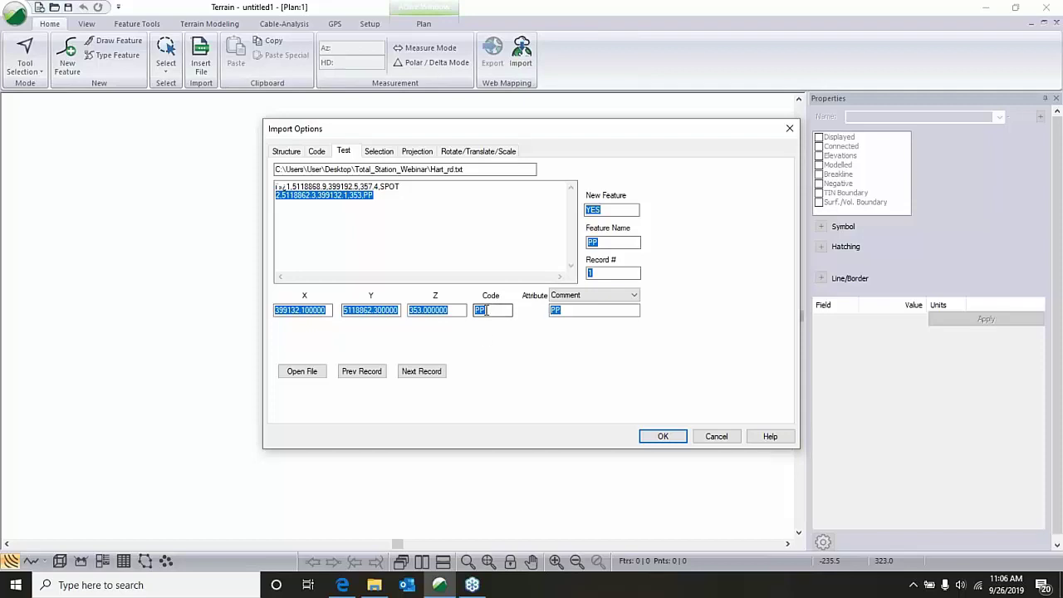
Test the third record of Hart_rd.txt and display its Point Number attribute.
left_click(422, 371)
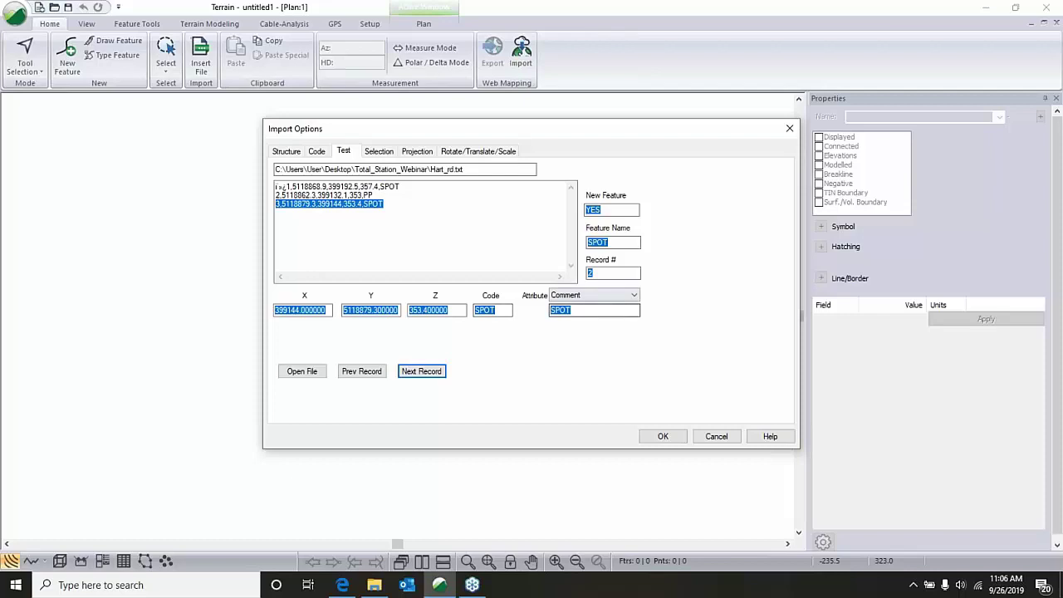
left_click(602, 297)
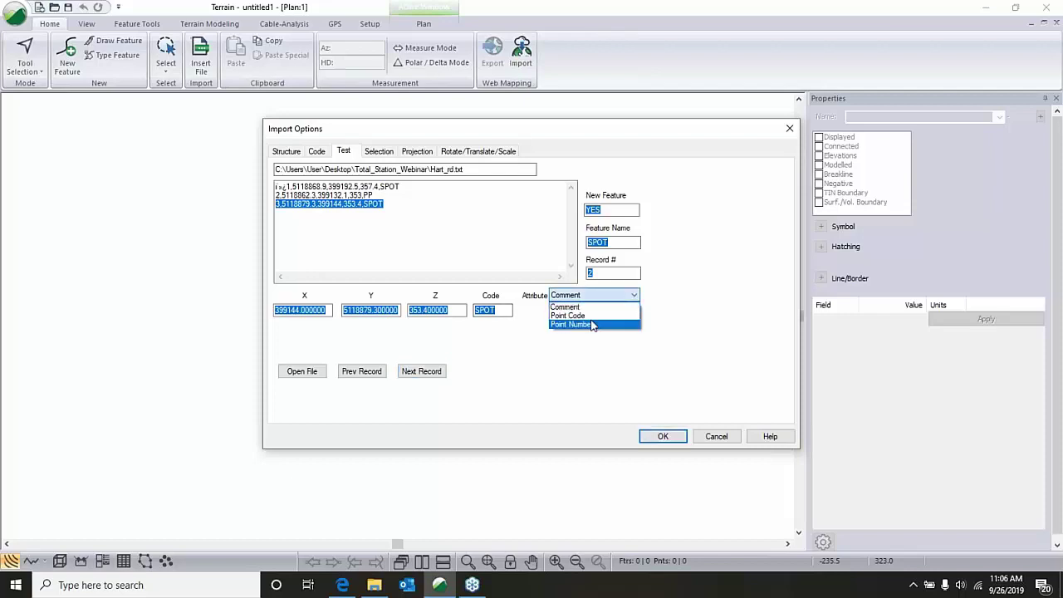
left_click(590, 324)
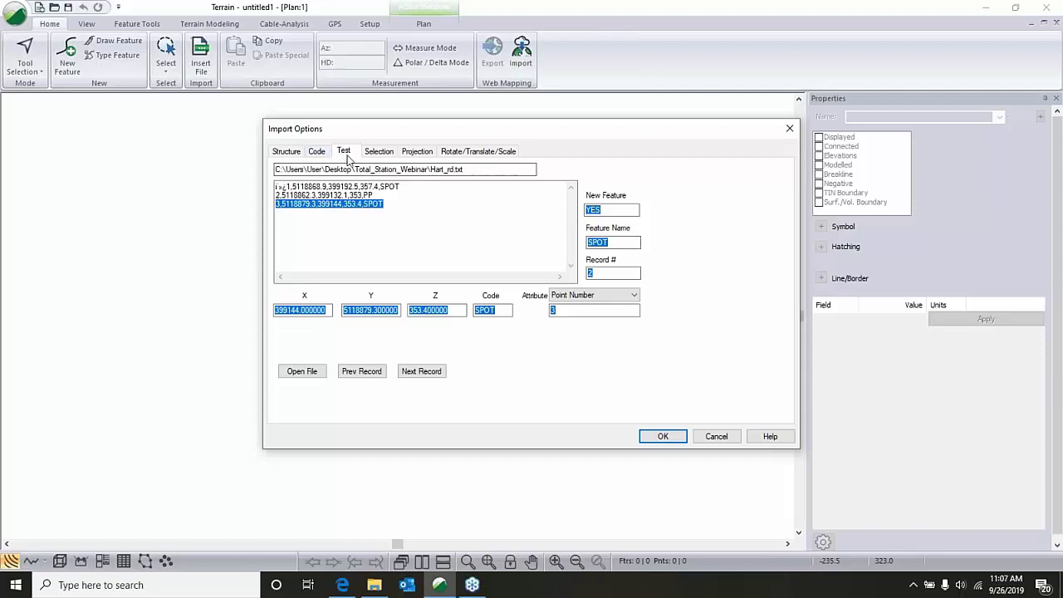
Examine the code properties of DEFAULT and SPOT, including the symbols available for DEFAULT.
left_click(316, 151)
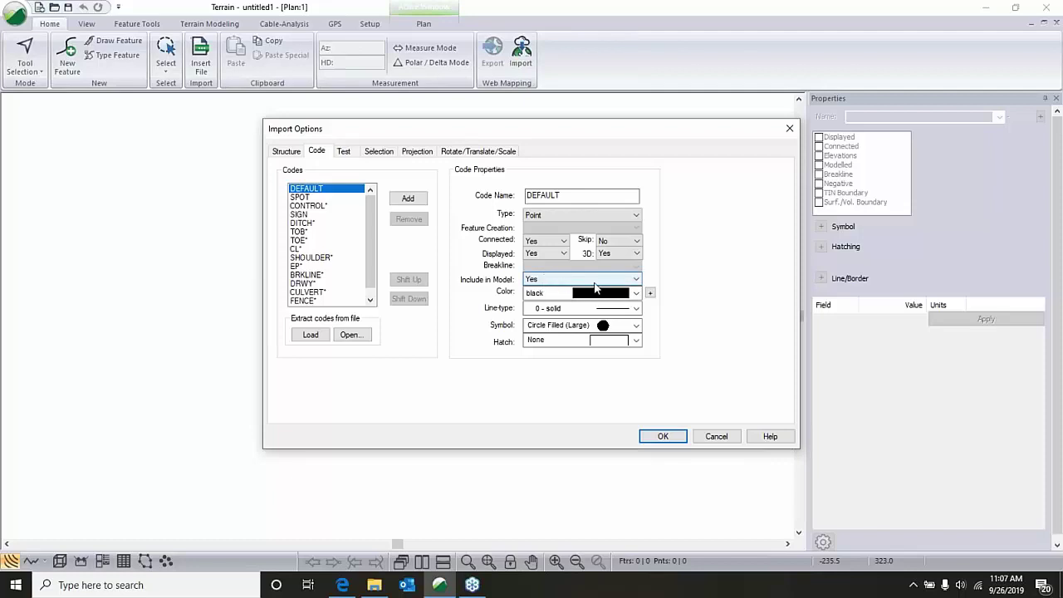
left_click(575, 326)
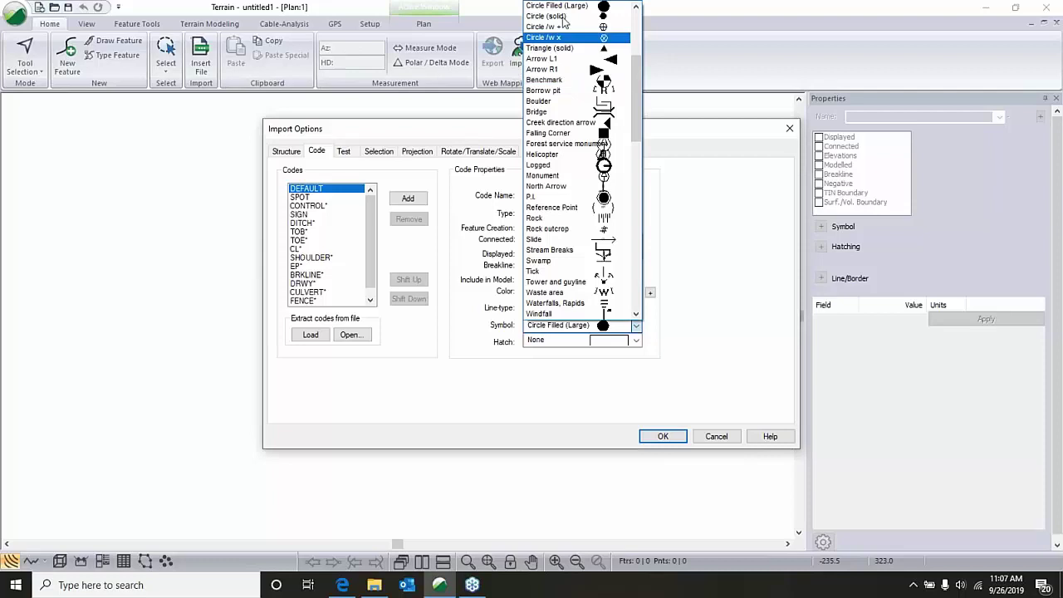
left_click(621, 327)
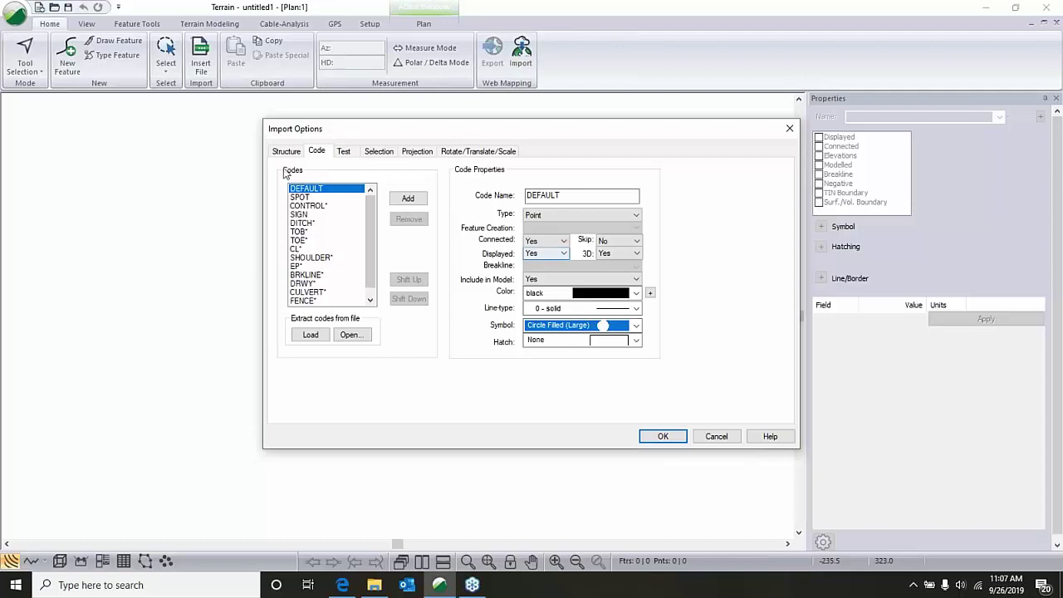
left_click(301, 197)
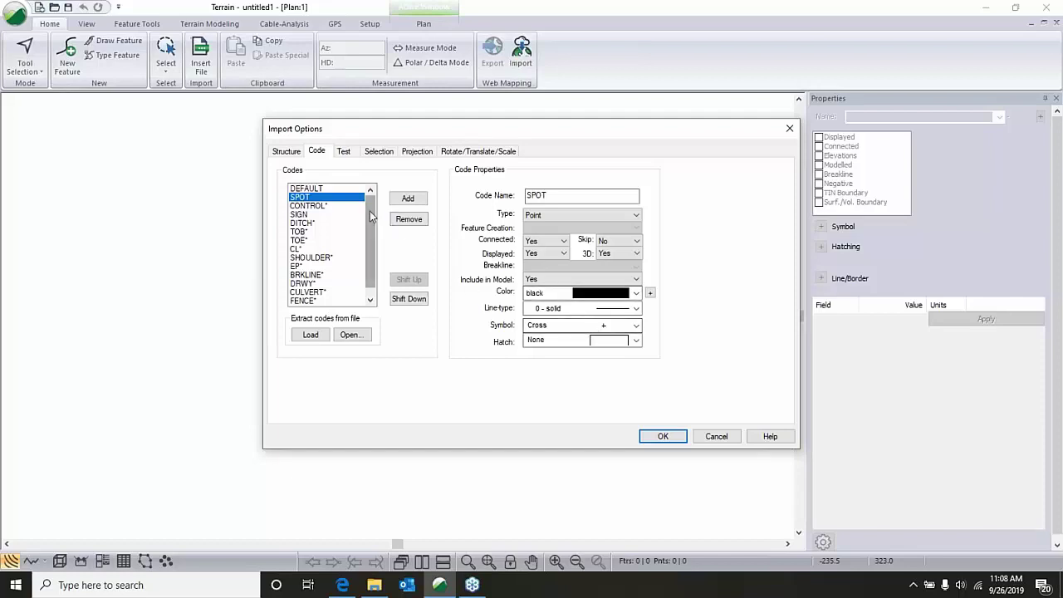
Examine the CONTROL* code's properties and the wildcard asterisk at the end of its code name.
left_click(323, 206)
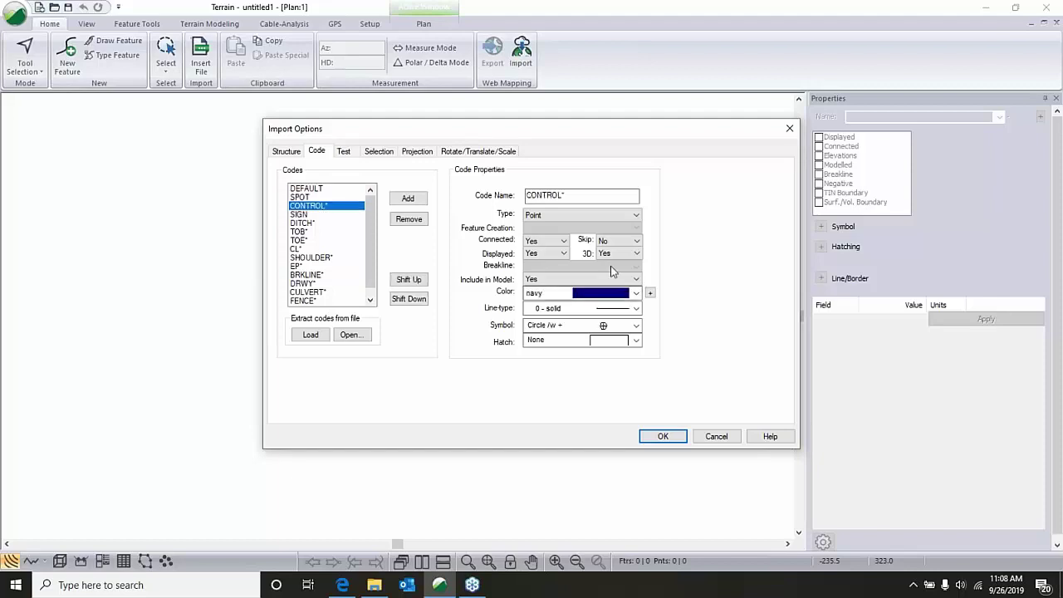
left_click(565, 195)
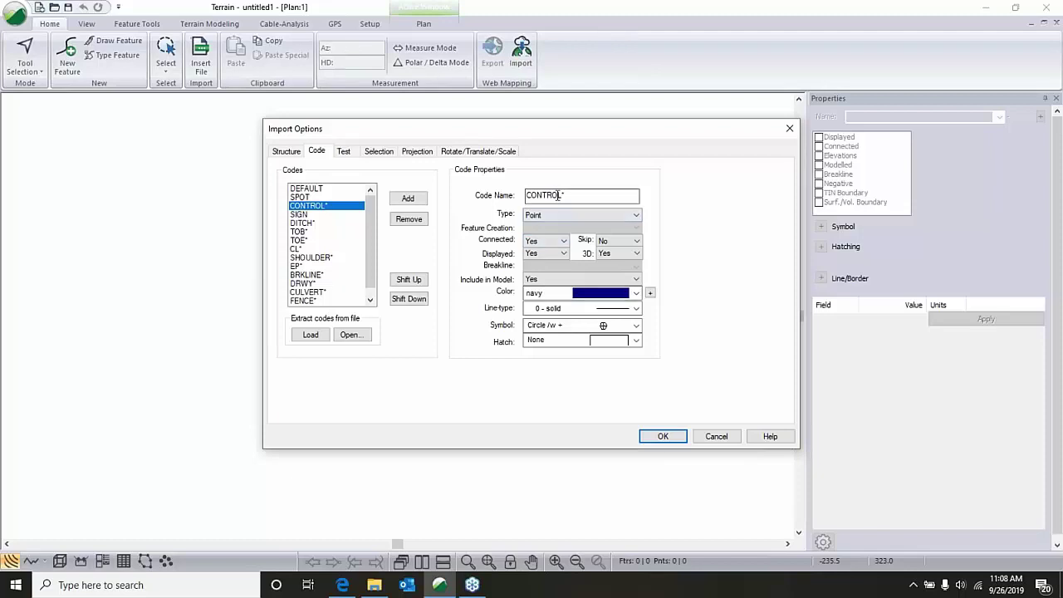
left_click(565, 195)
left_click_drag(560, 196, 521, 194)
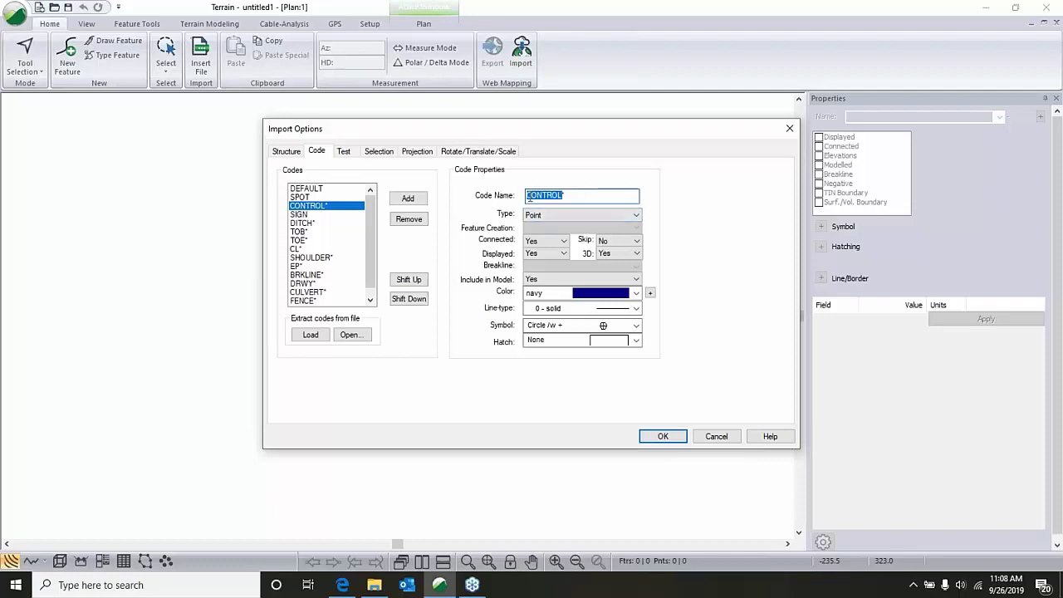
left_click(569, 198)
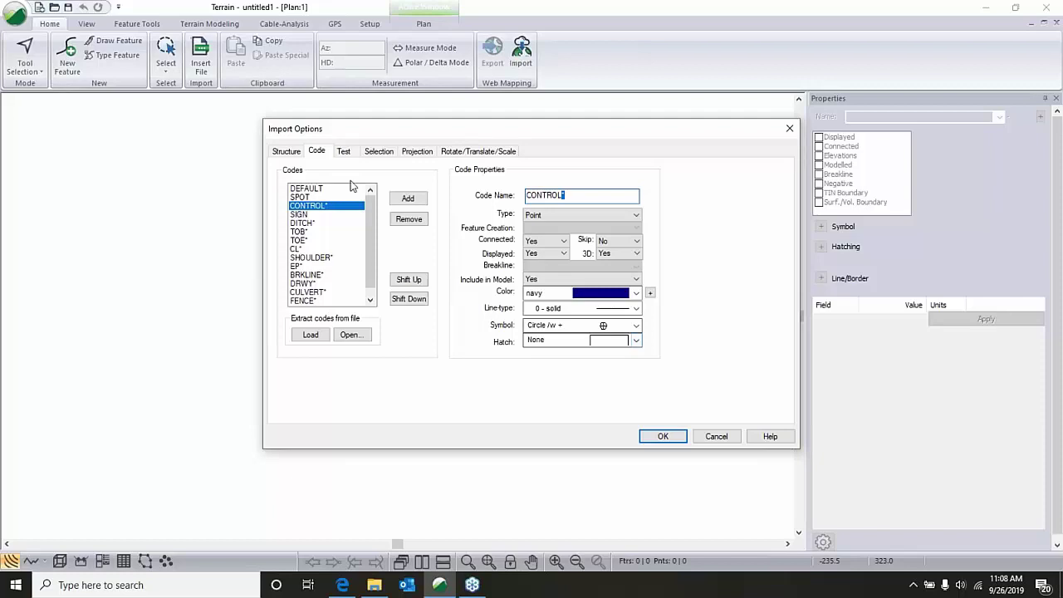
Check the BRKLINE* code's name, type and Breakline options, and look through the remaining codes in the list.
left_click(311, 275)
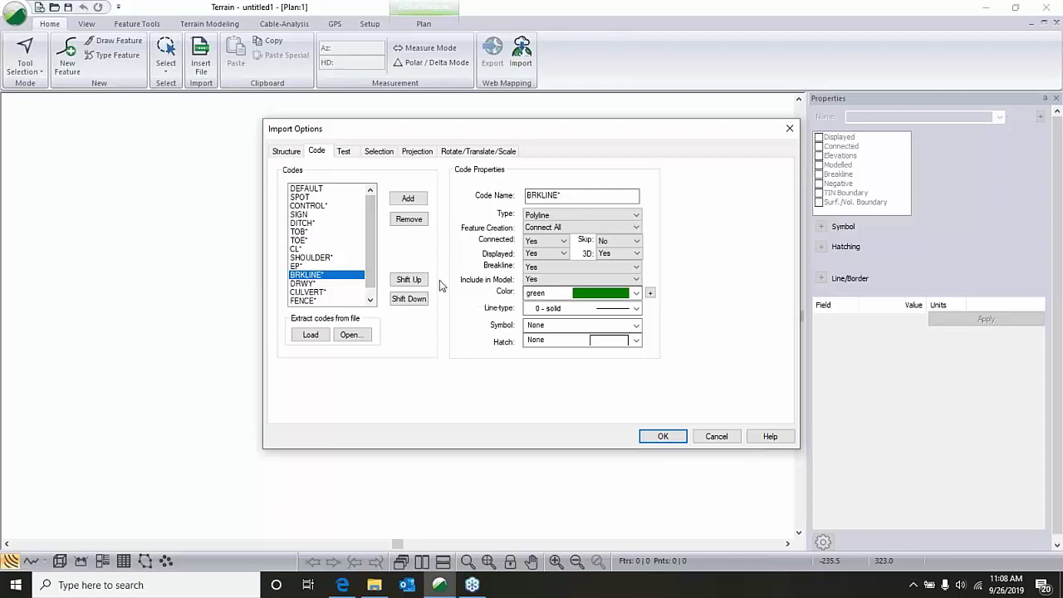
left_click(562, 195)
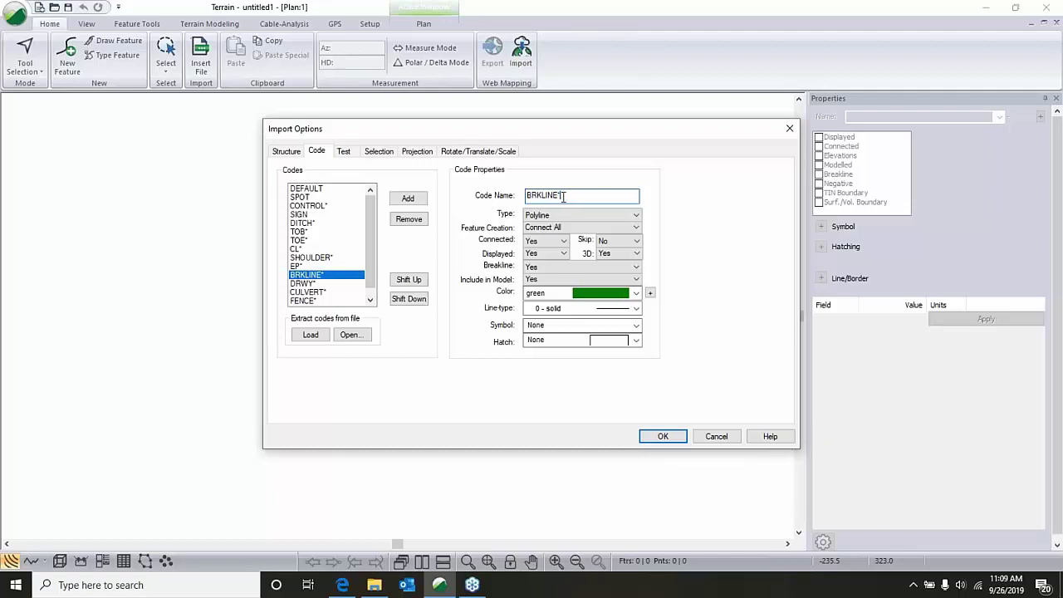
left_click(549, 268)
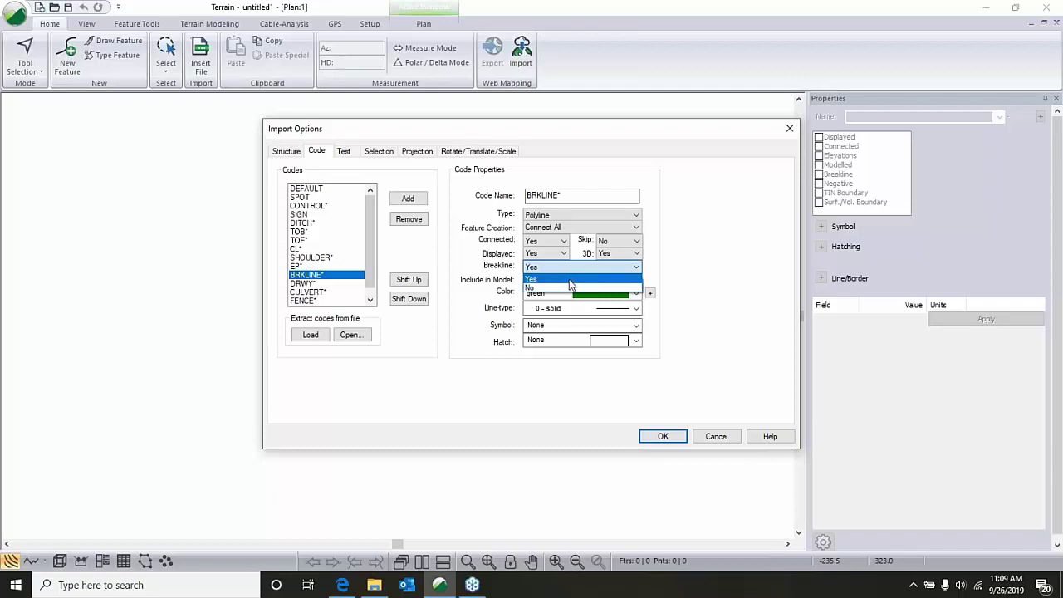
left_click(570, 282)
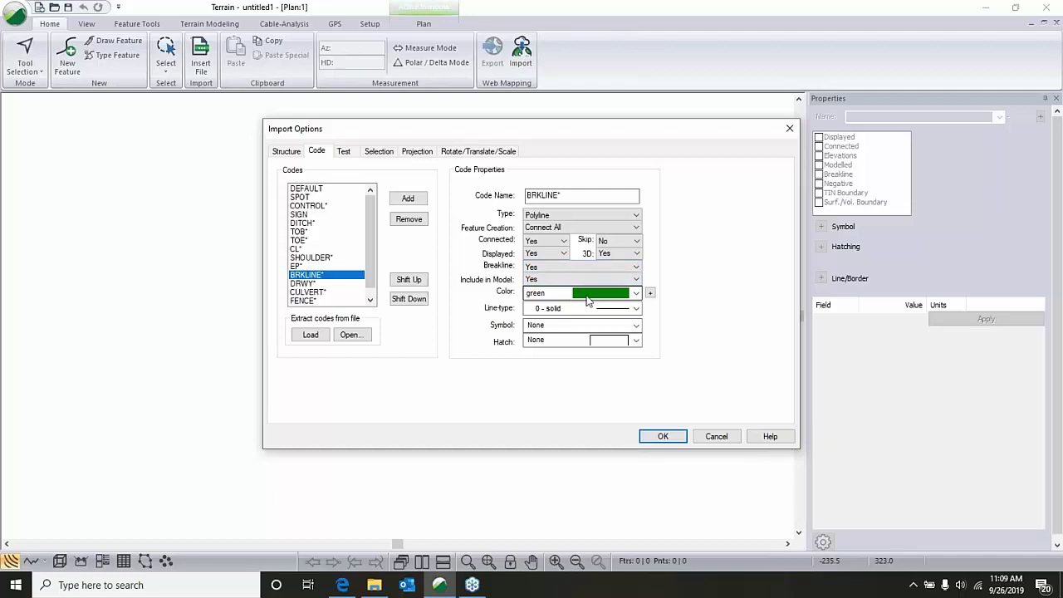
left_click_drag(373, 280, 375, 288)
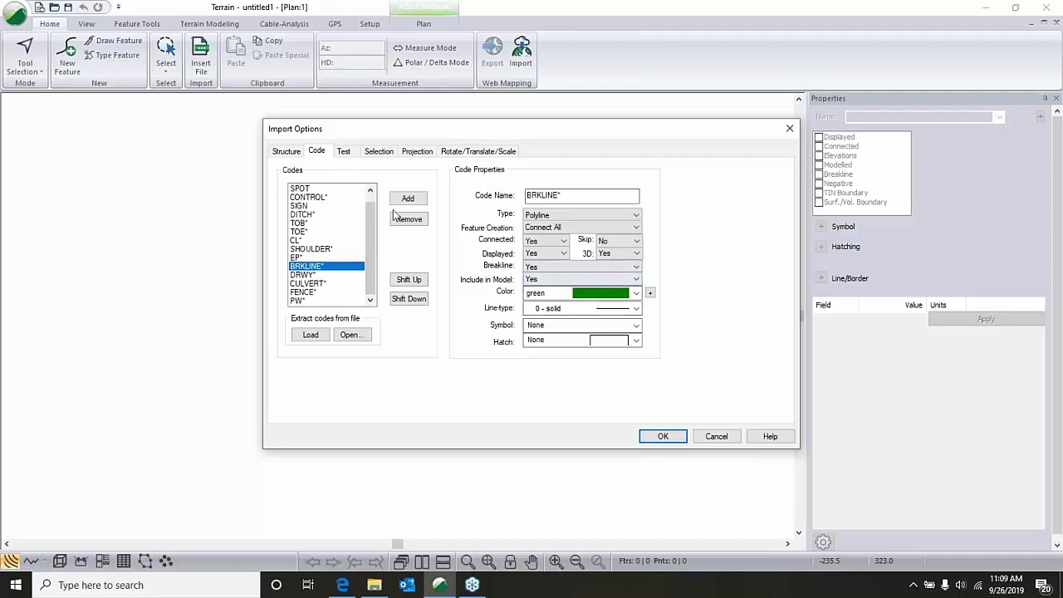
left_click(370, 190)
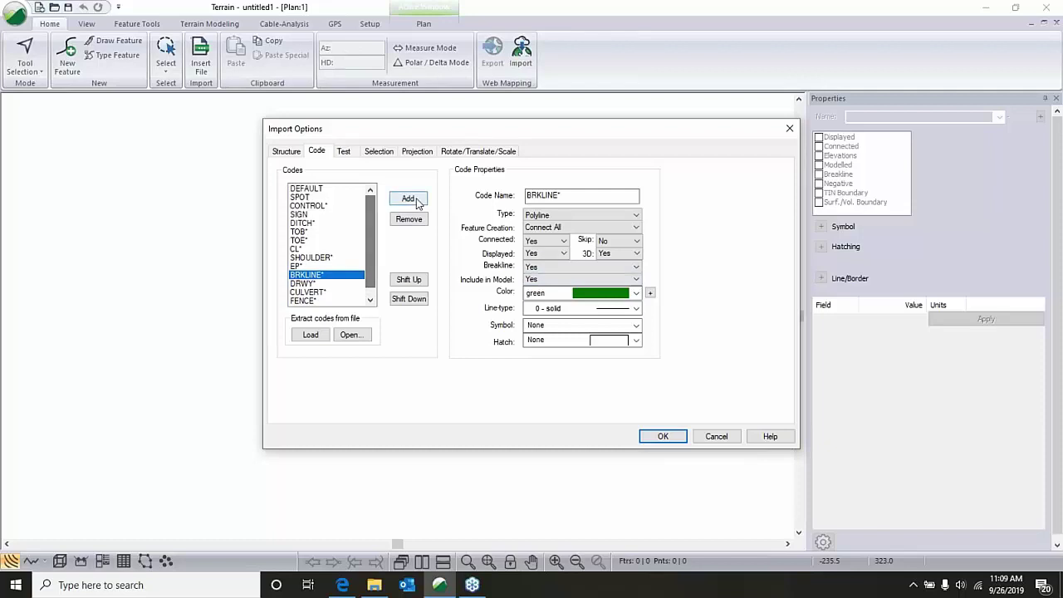
Review the point selection regions and set the current projection to Universal Transverse Mercator, Zone 11N (120 W to 114 W).
left_click(378, 153)
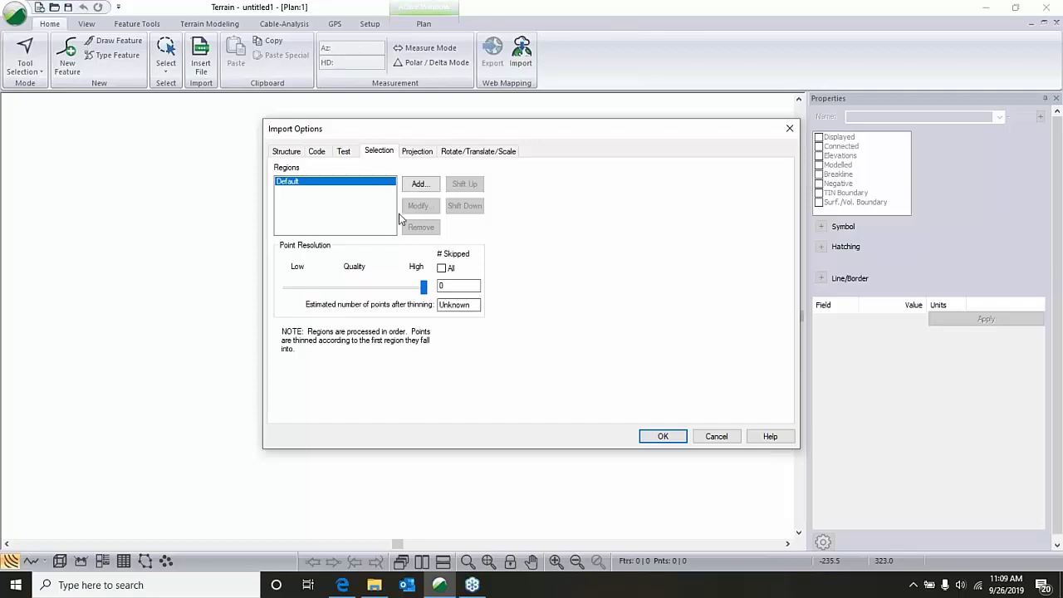
left_click(423, 153)
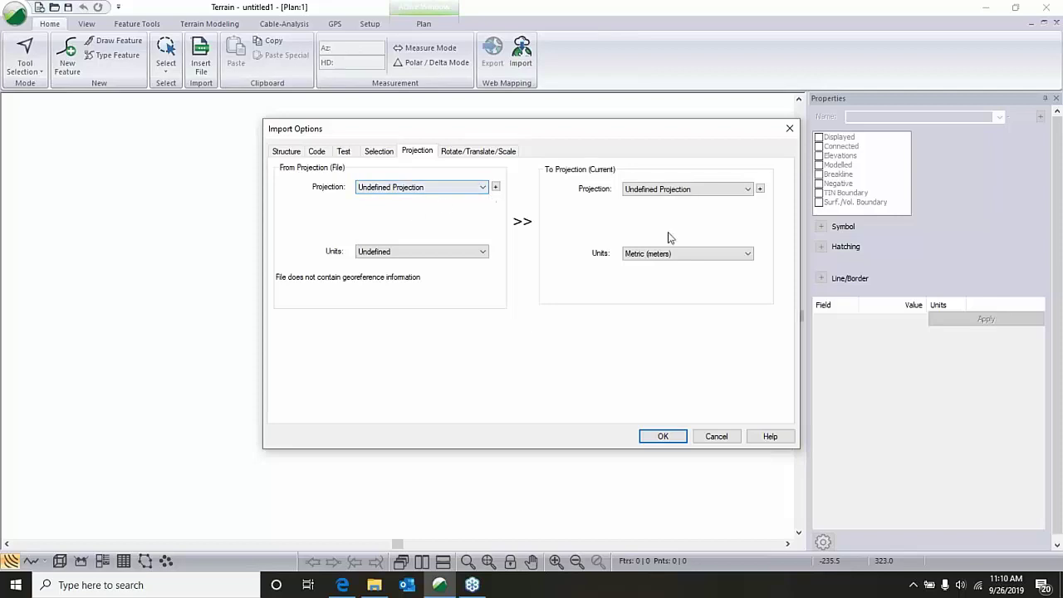
left_click(699, 196)
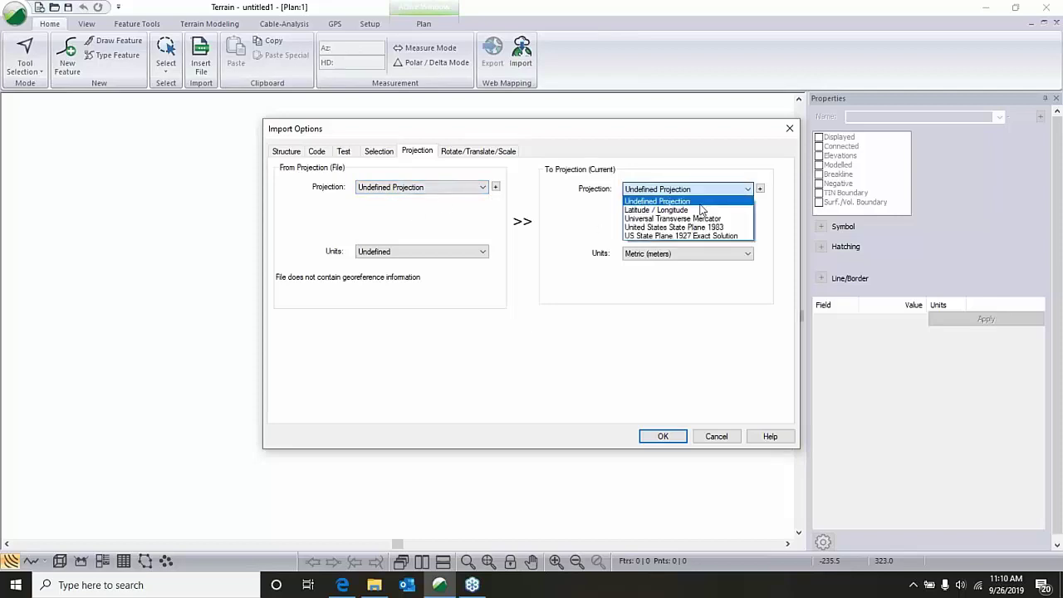
left_click(689, 214)
left_click(691, 233)
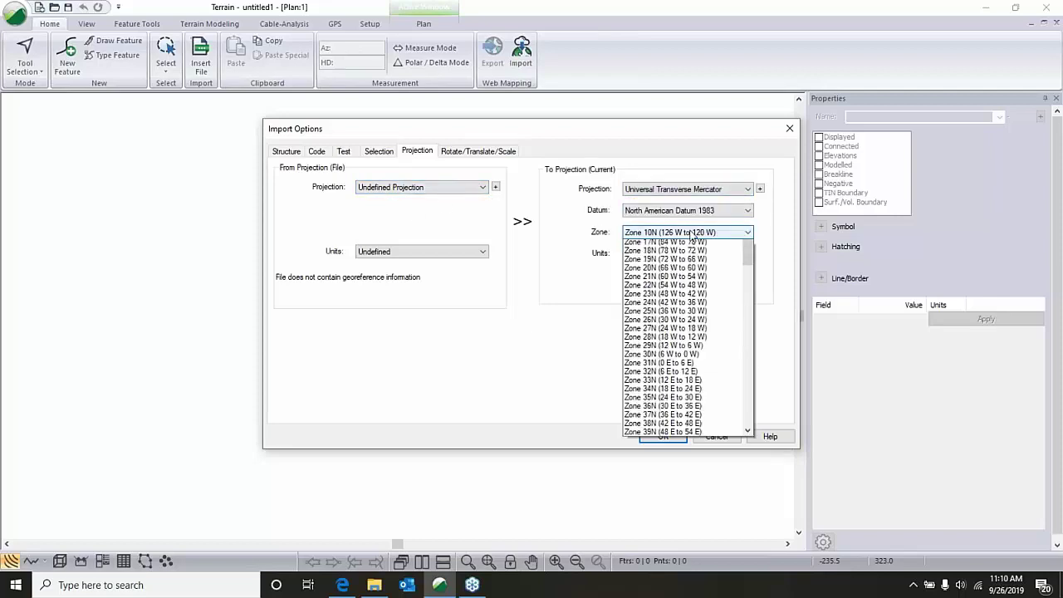
left_click(682, 252)
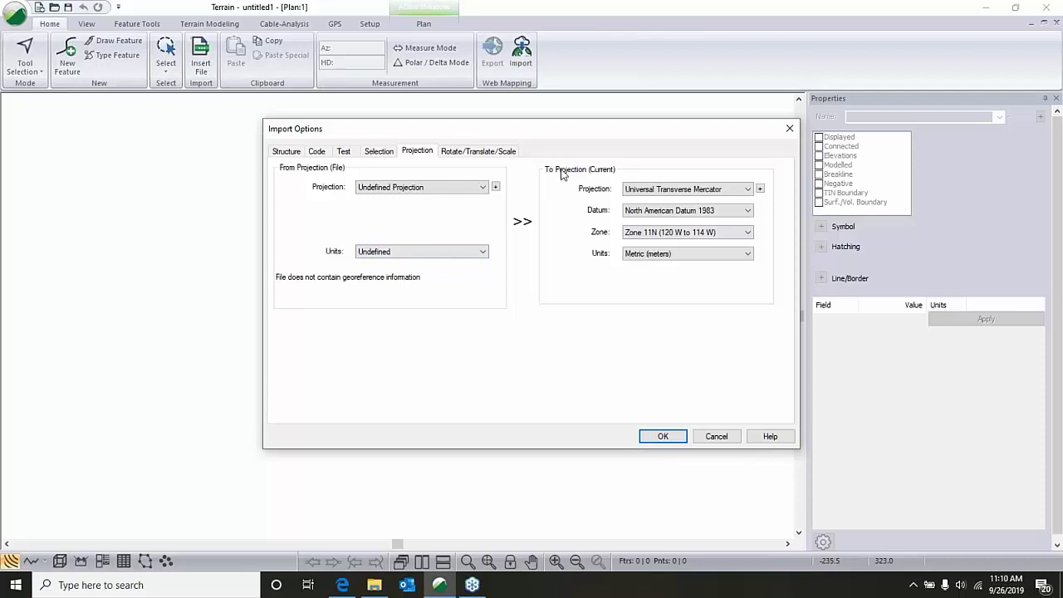
Check the coordinate adjustment and structure settings, and run the import without coordinate conversion.
left_click(465, 153)
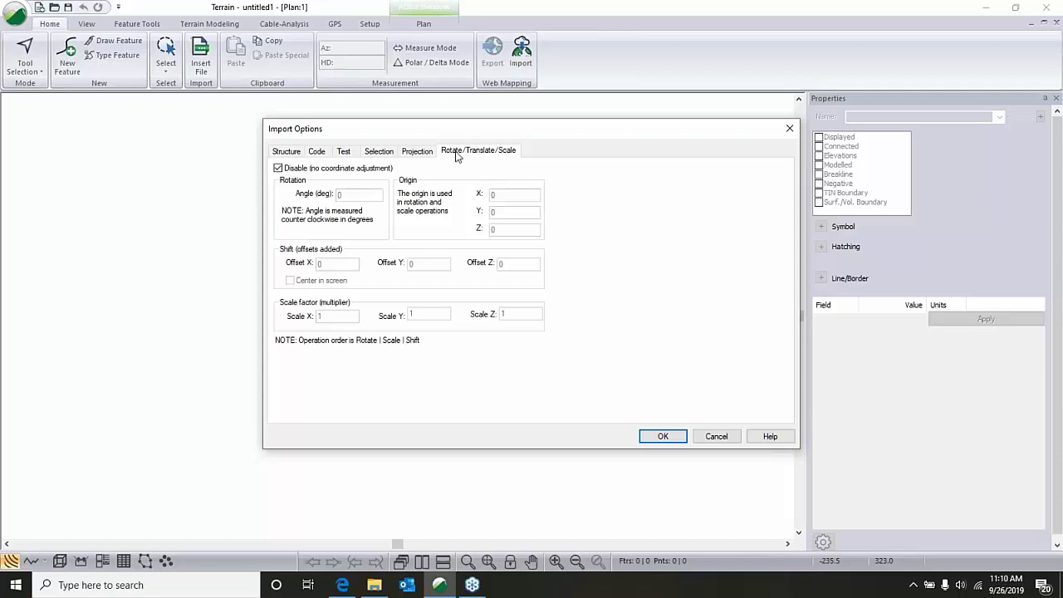
left_click(287, 153)
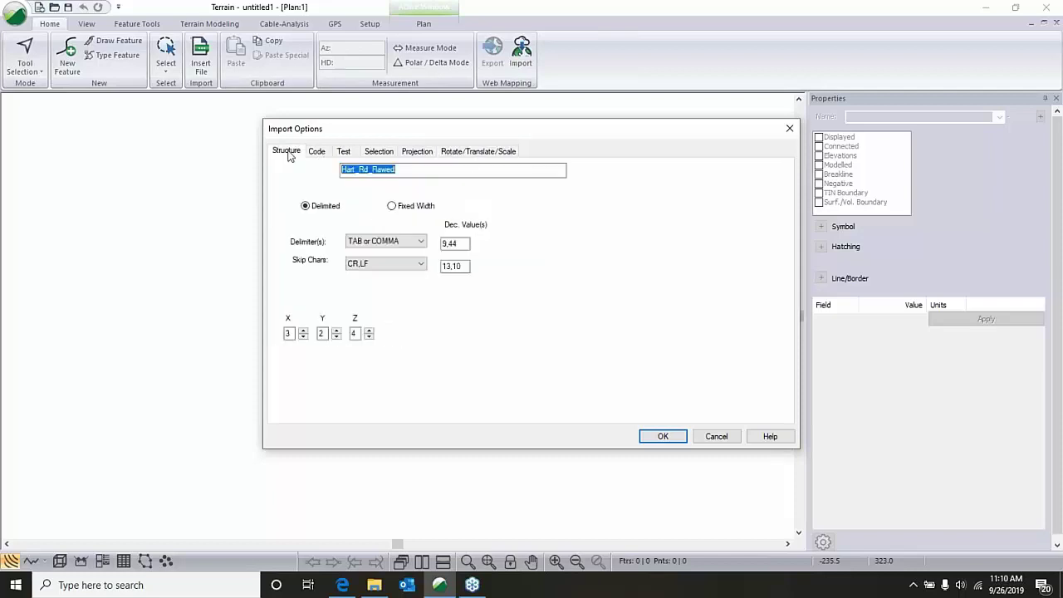
left_click(667, 437)
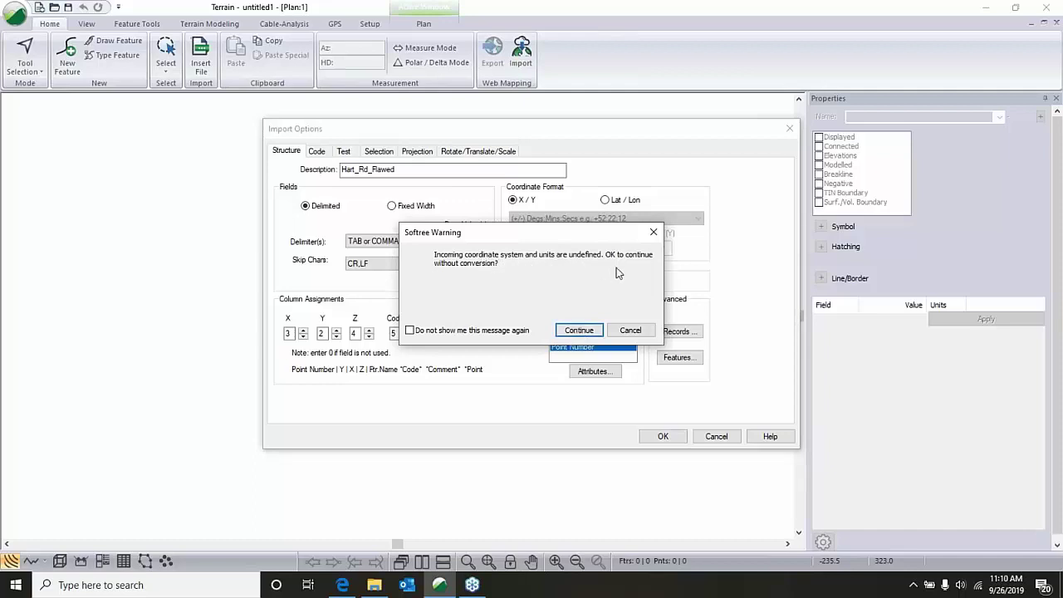
left_click(579, 332)
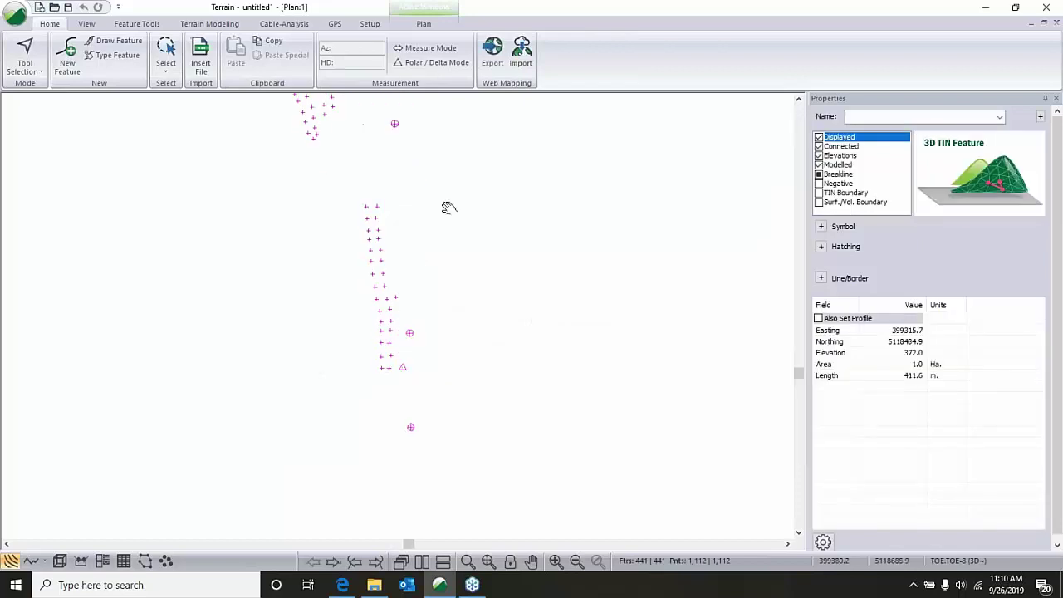
Examine the imported survey points and linework along the full length of the road.
middle_click_drag(446, 209, 526, 505)
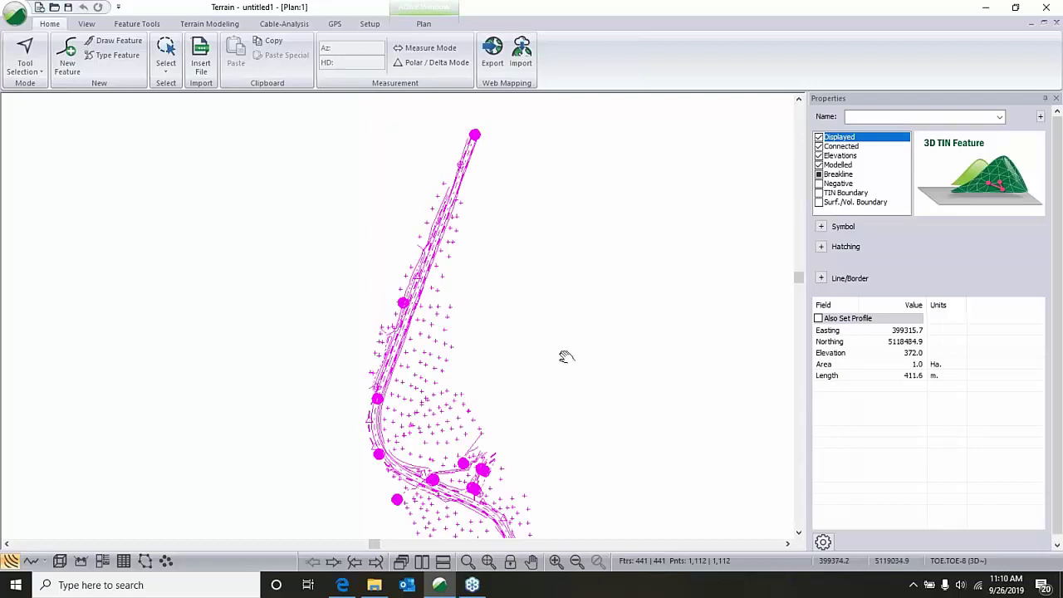
middle_click_drag(565, 357, 538, 237)
middle_click_drag(590, 441, 535, 160)
middle_click_drag(520, 242, 577, 404)
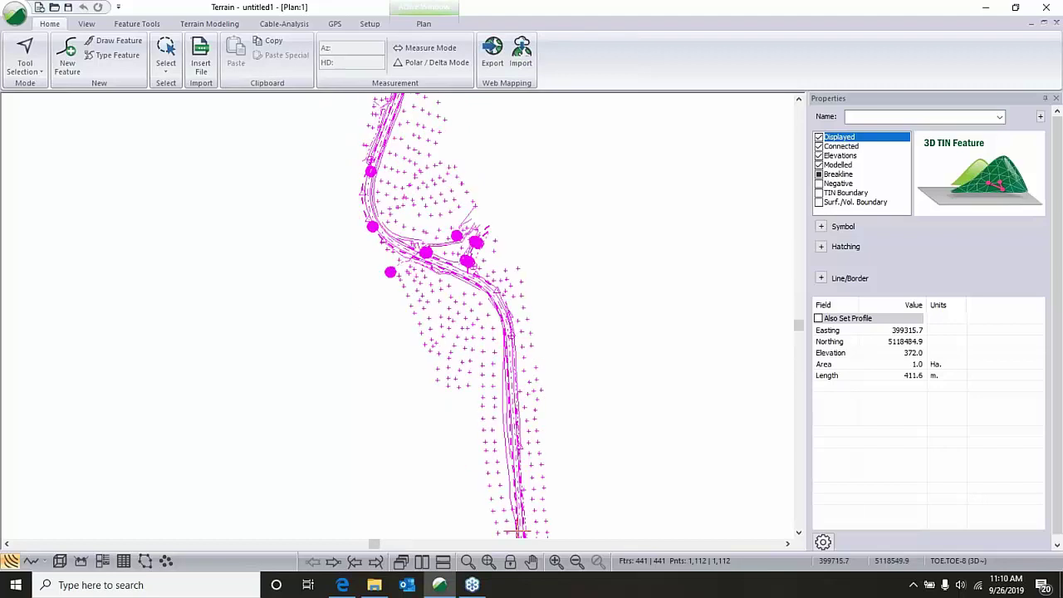
middle_click_drag(511, 121, 544, 376)
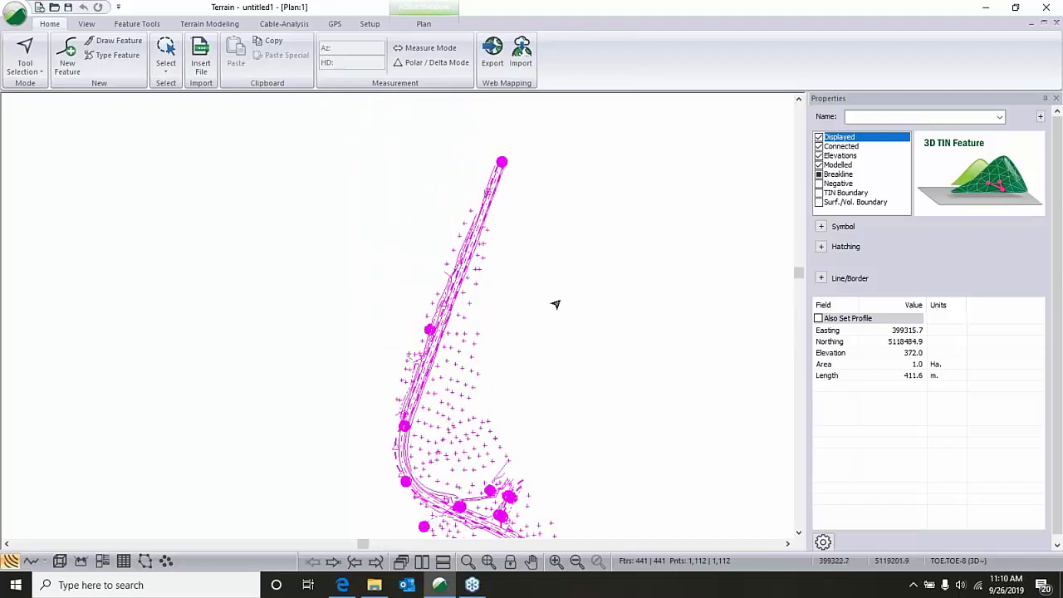
middle_click_drag(559, 305, 576, 200)
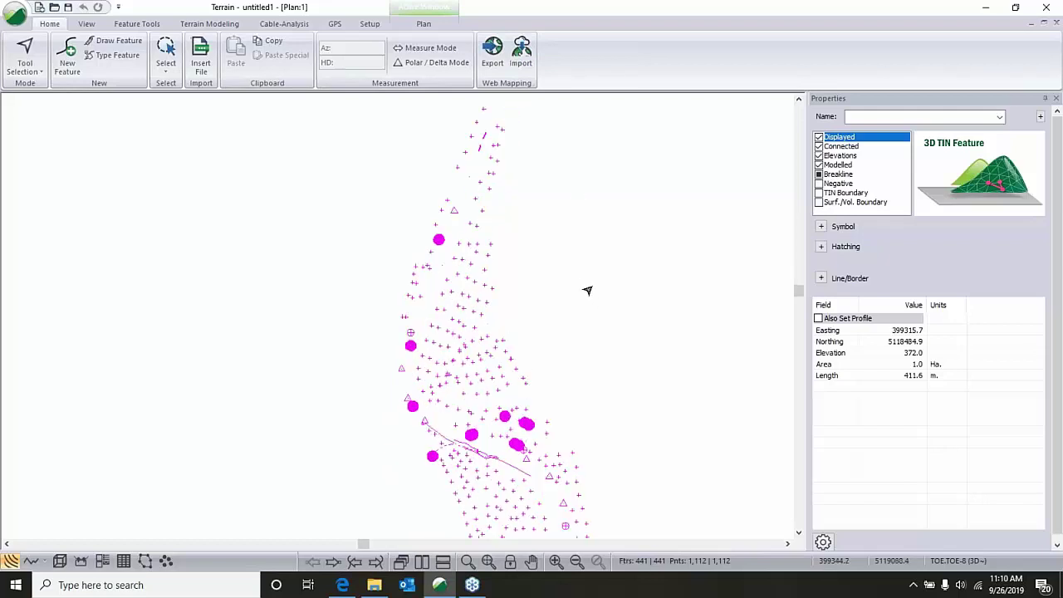
middle_click_drag(595, 377, 579, 261)
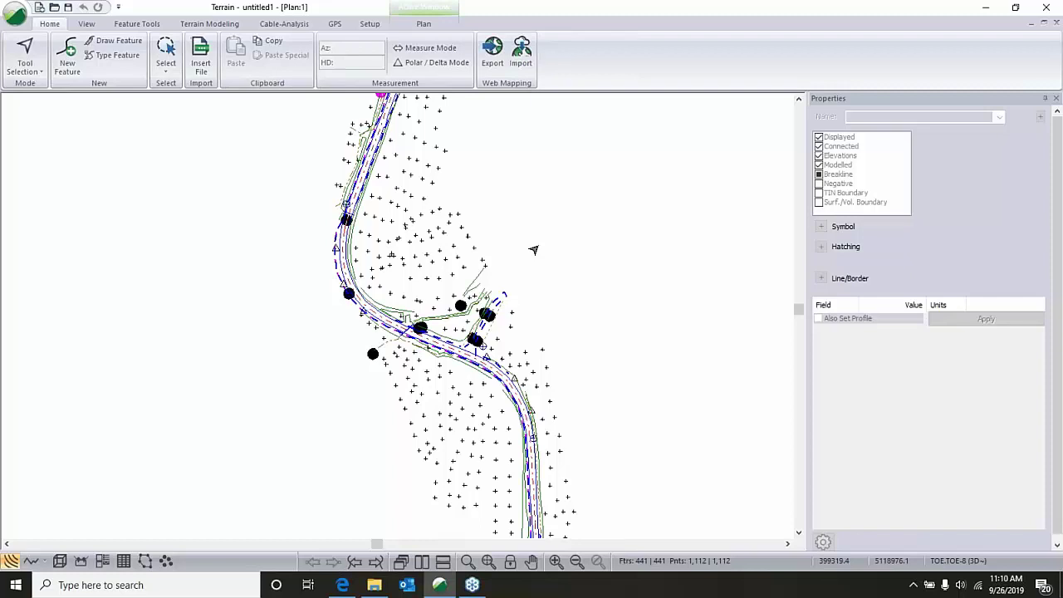
middle_click_drag(541, 299, 530, 237)
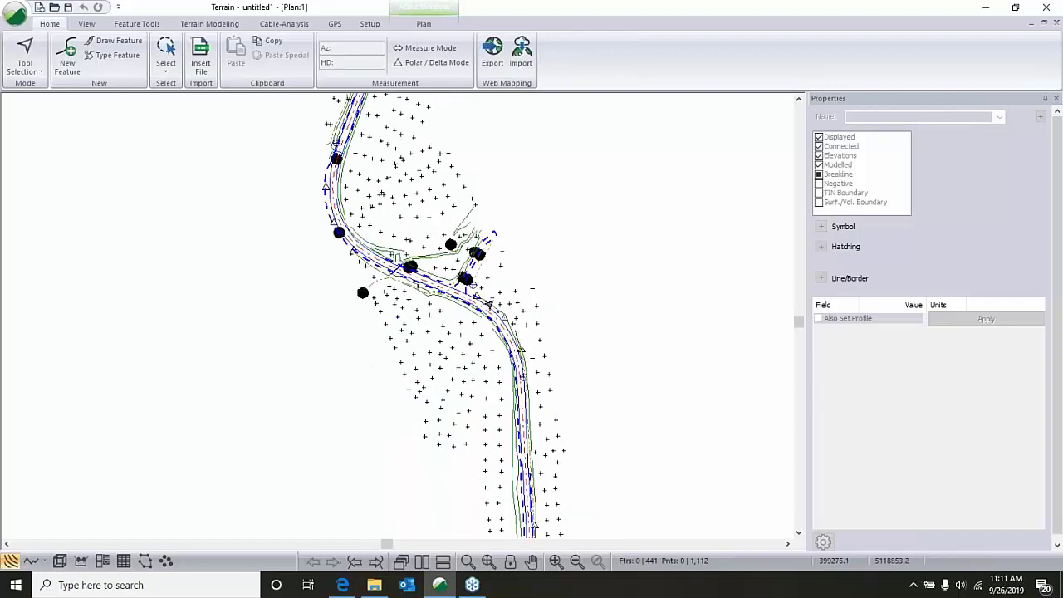
Inspect the GATE point and the DRWY driveway line at the road junction by selecting each in turn.
scroll(481, 264, "up", 5)
left_click(426, 332)
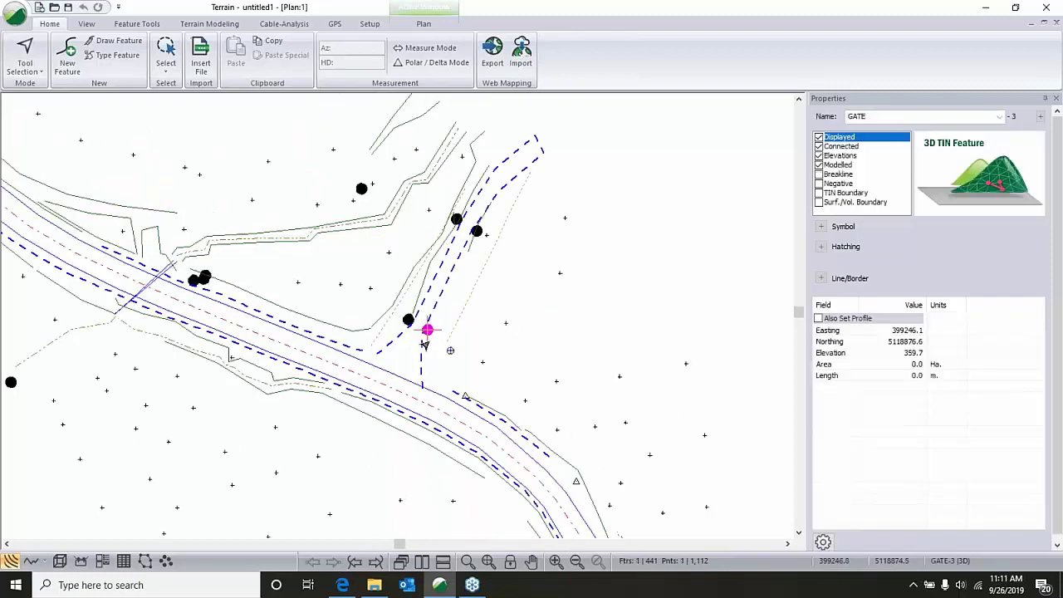
left_click(398, 325)
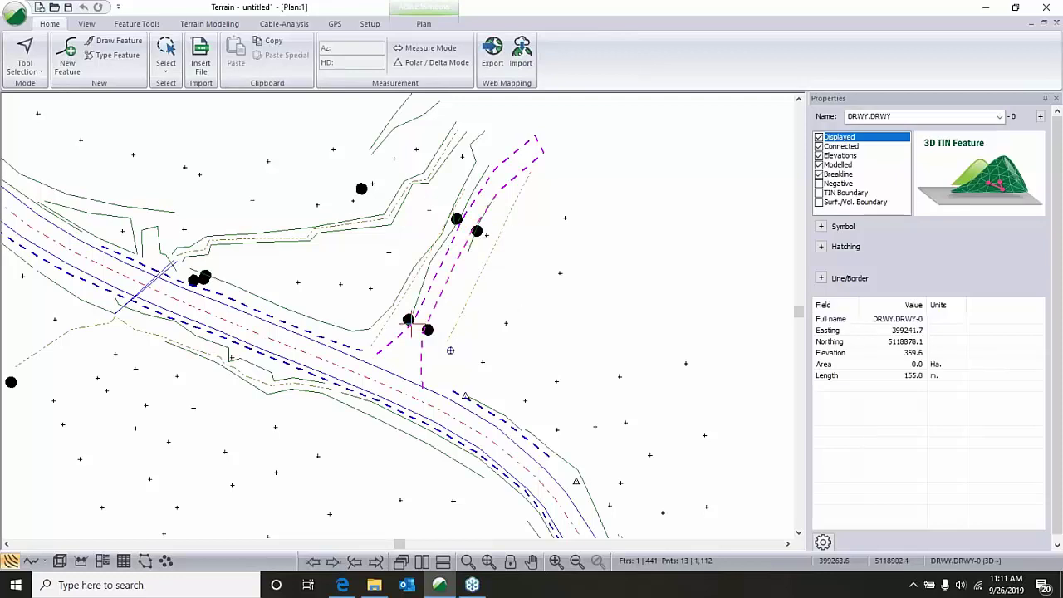
scroll(498, 284, "up", 1)
scroll(494, 279, "up", 2)
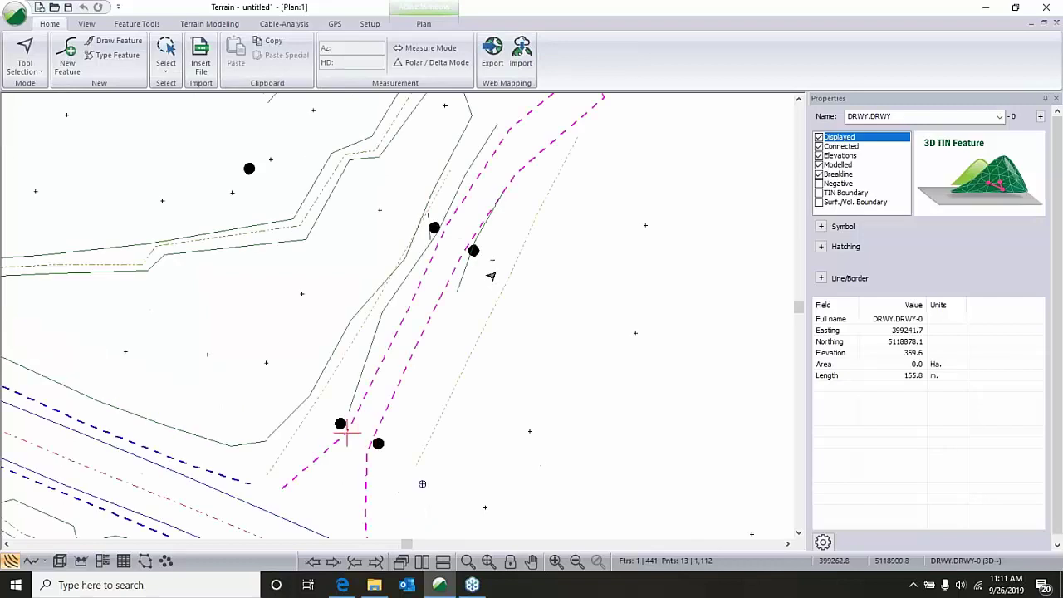
Inspect the GATE points on both sides of the driveway by selecting them in turn.
left_click(410, 214)
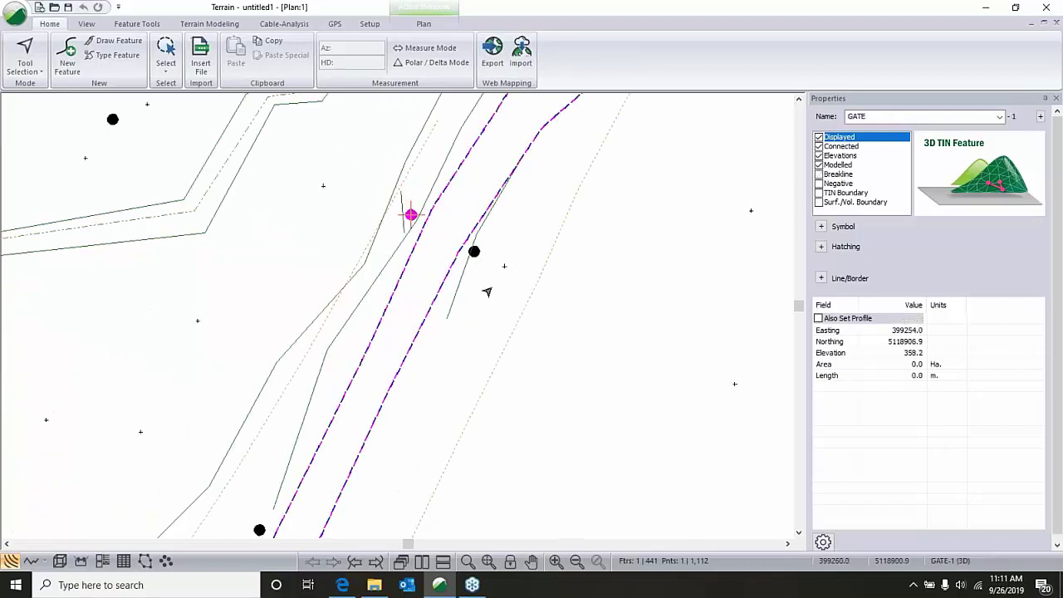
left_click(471, 259)
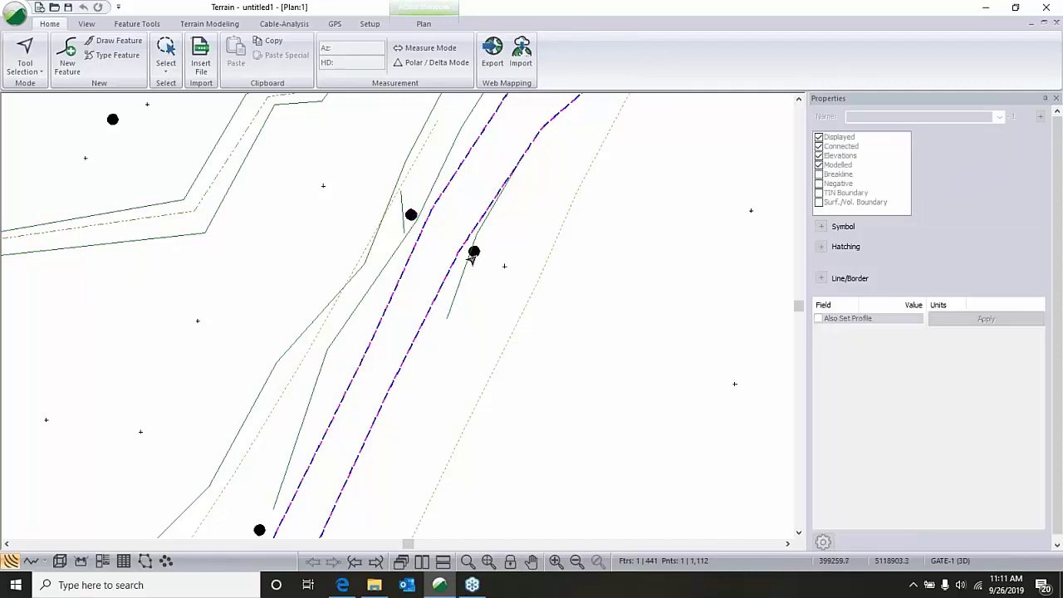
left_click(471, 255)
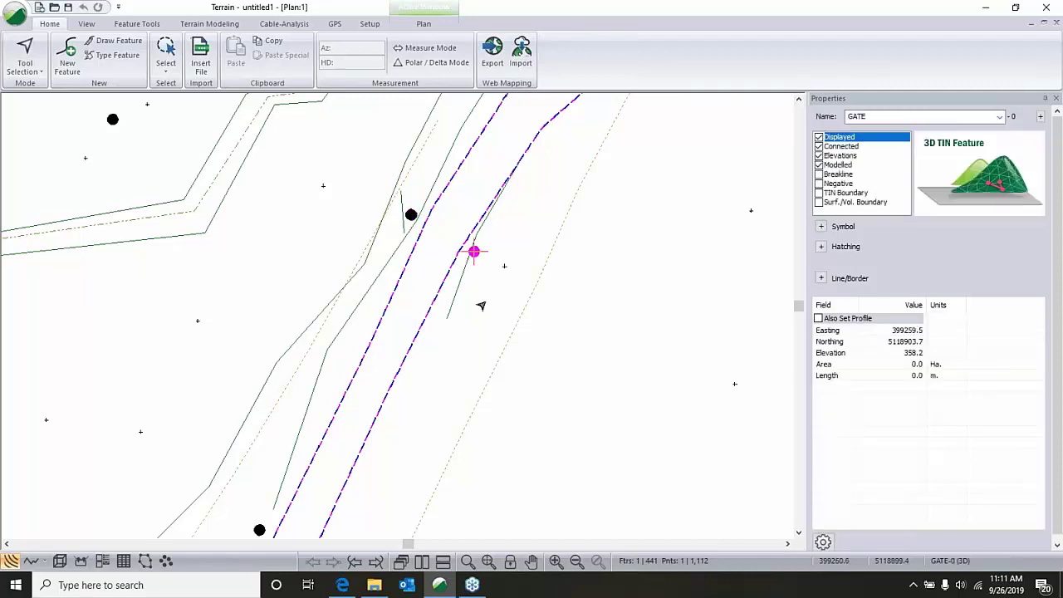
left_click(629, 316)
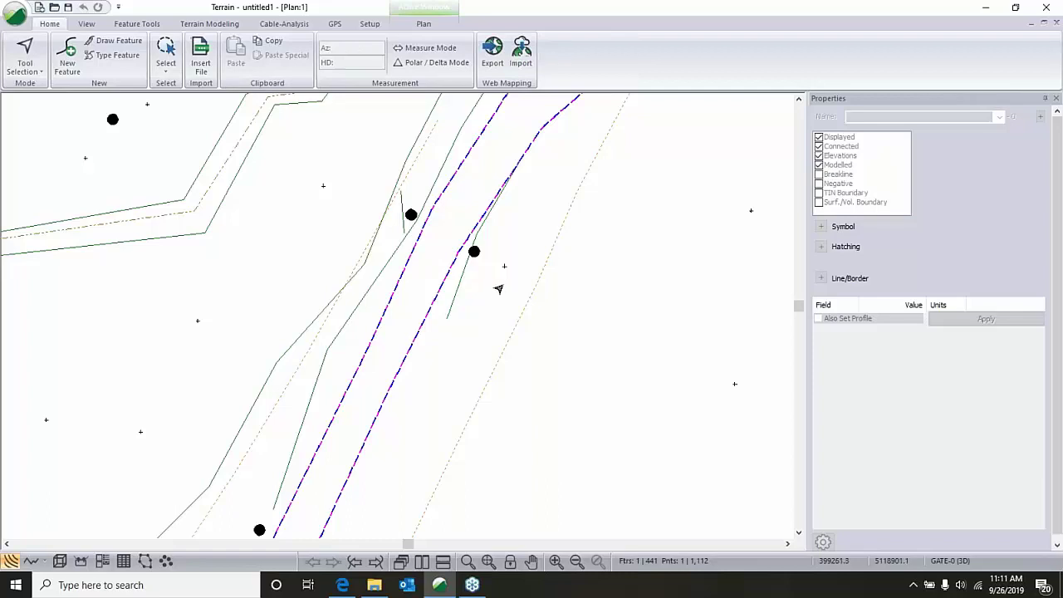
left_click(473, 251)
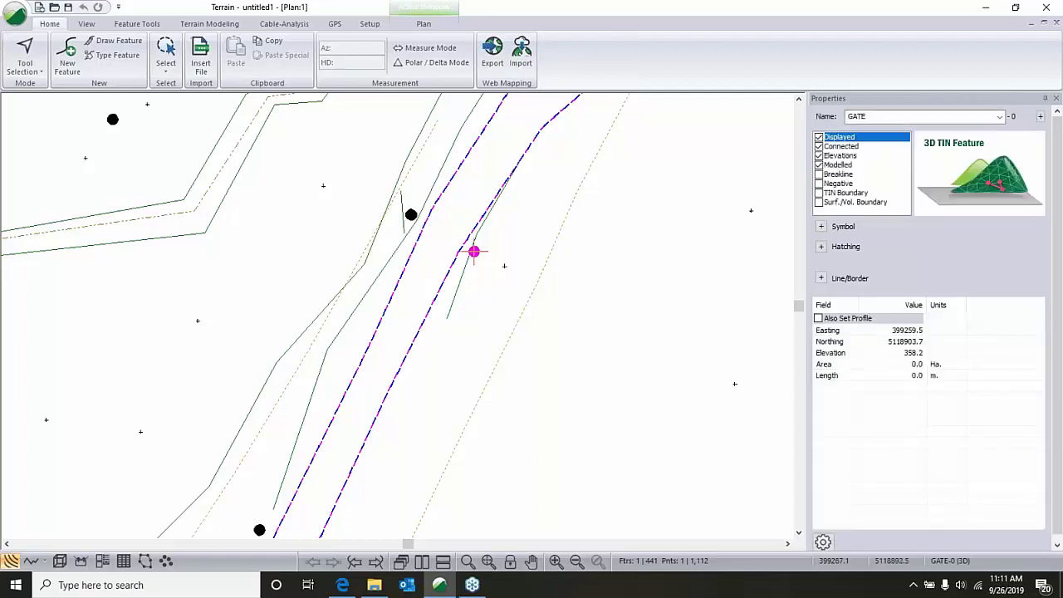
middle_click_drag(581, 301, 604, 190)
left_click(341, 453)
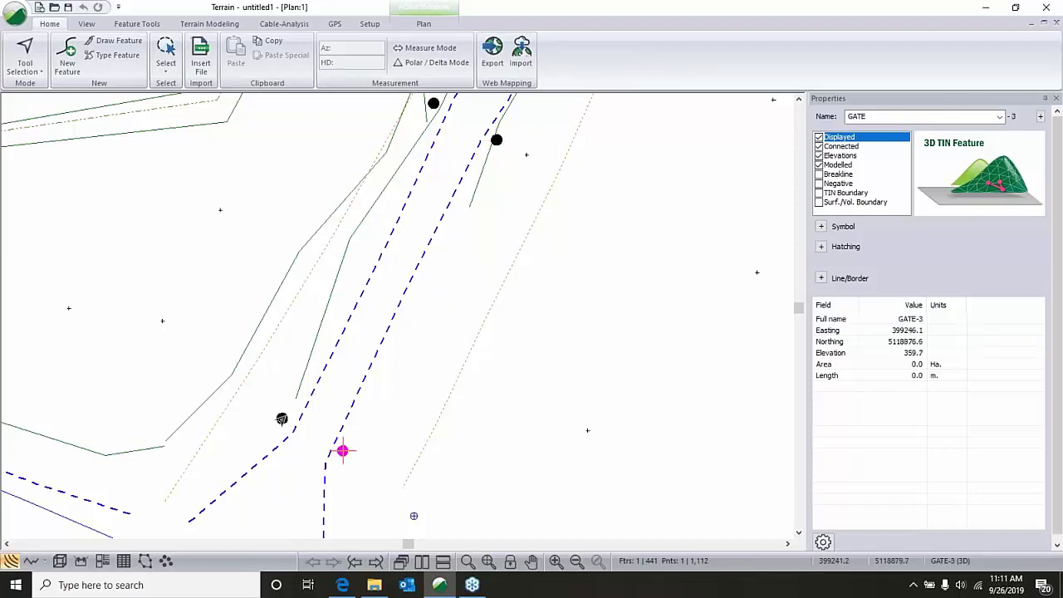
middle_click_drag(432, 360, 498, 301)
scroll(451, 287, "down", 2)
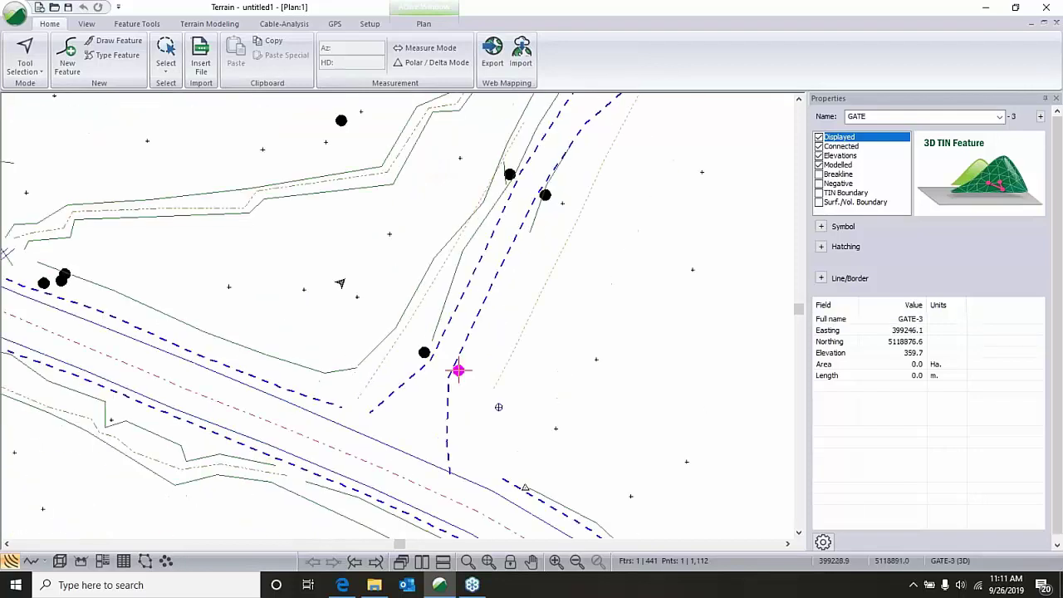
middle_click_drag(339, 279, 741, 357)
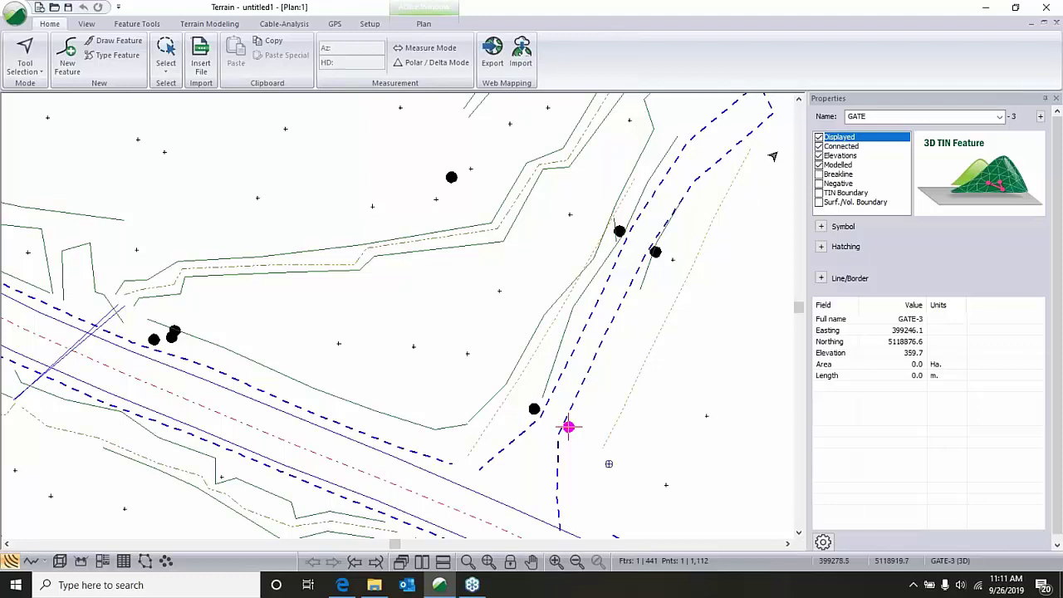
Expand the symbol properties and inspect the PP, TELJBOX and TOE features along the road by selecting each.
left_click(819, 165)
left_click(820, 225)
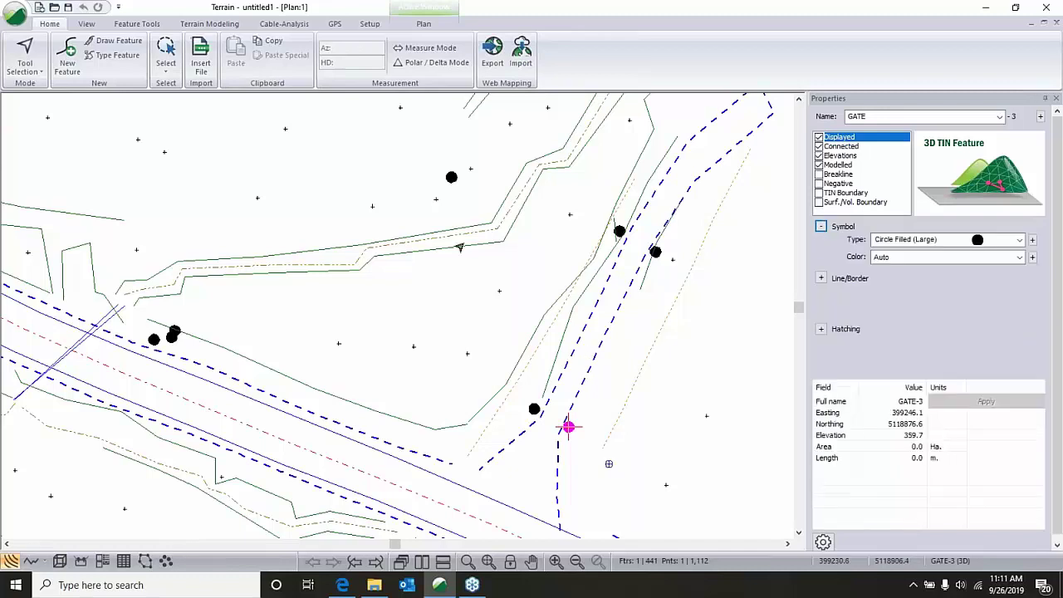
middle_click_drag(459, 247, 521, 245)
key("Tab")
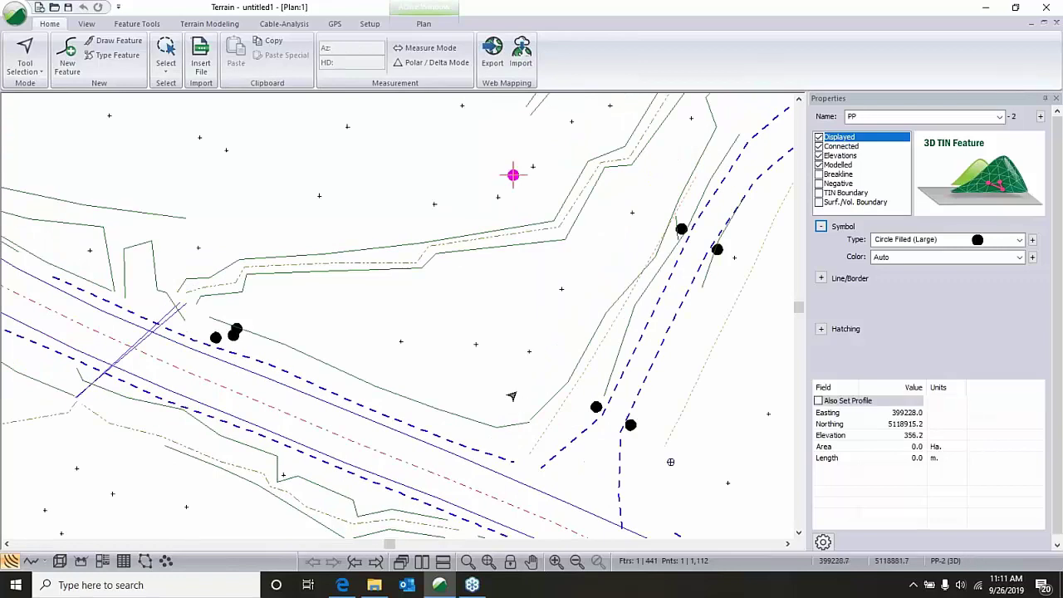
left_click(230, 337)
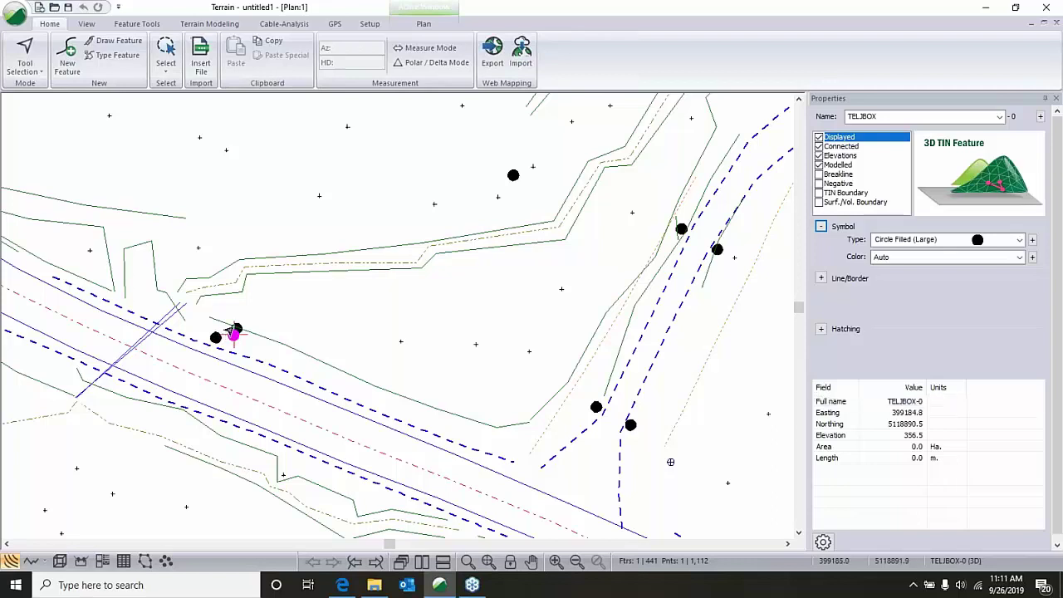
left_click(233, 332)
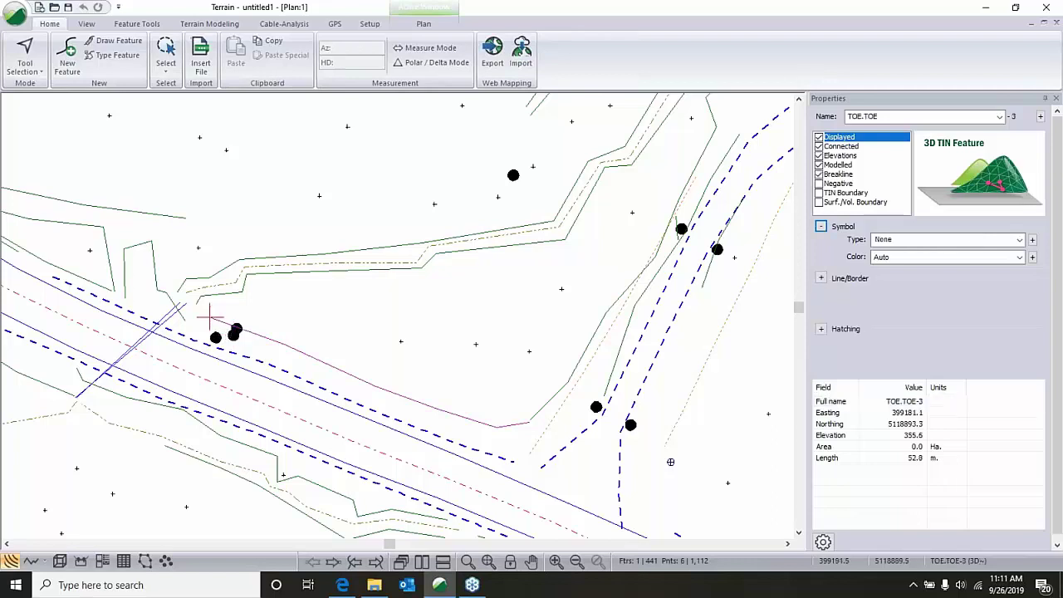
middle_click_drag(233, 331, 416, 301)
scroll(581, 111, "down", 2)
left_click(213, 370)
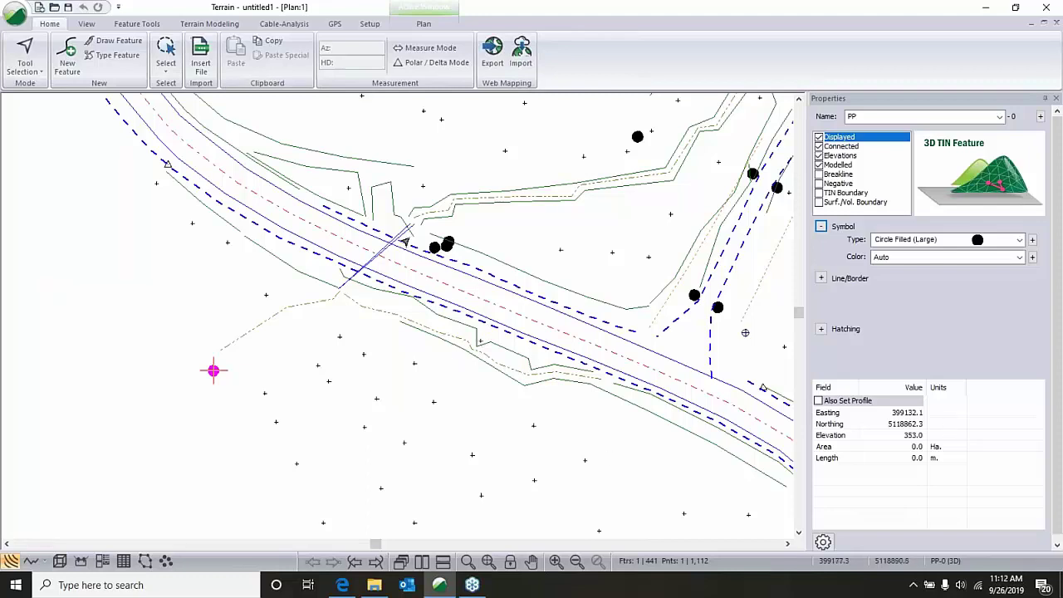
Review the plan window formatting of the PP point southwest of the road and the commands for modifying it, then deselect it.
middle_click_drag(450, 283, 457, 302)
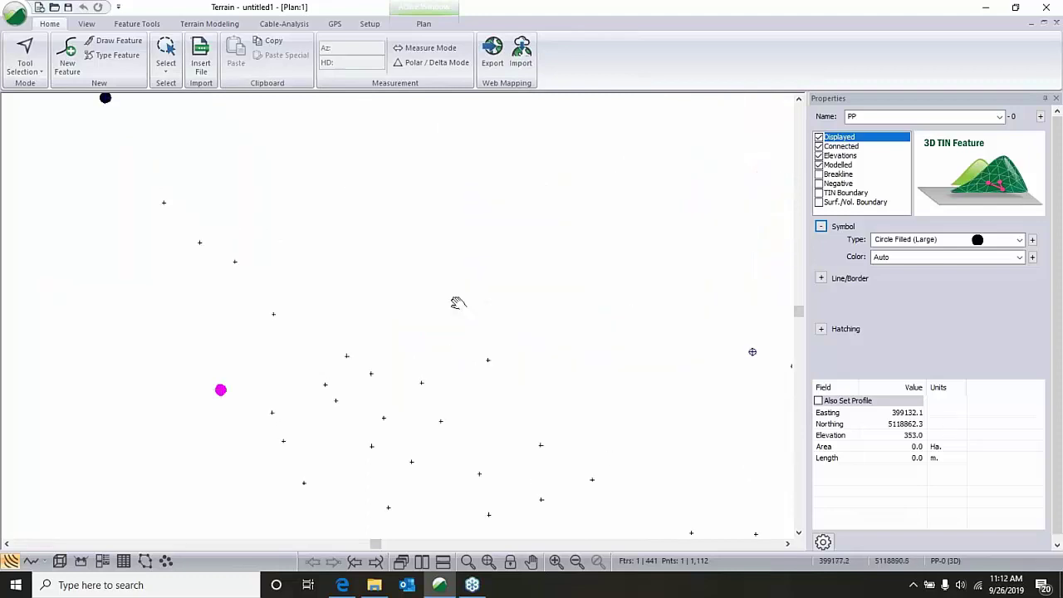
middle_click_drag(388, 250, 522, 319)
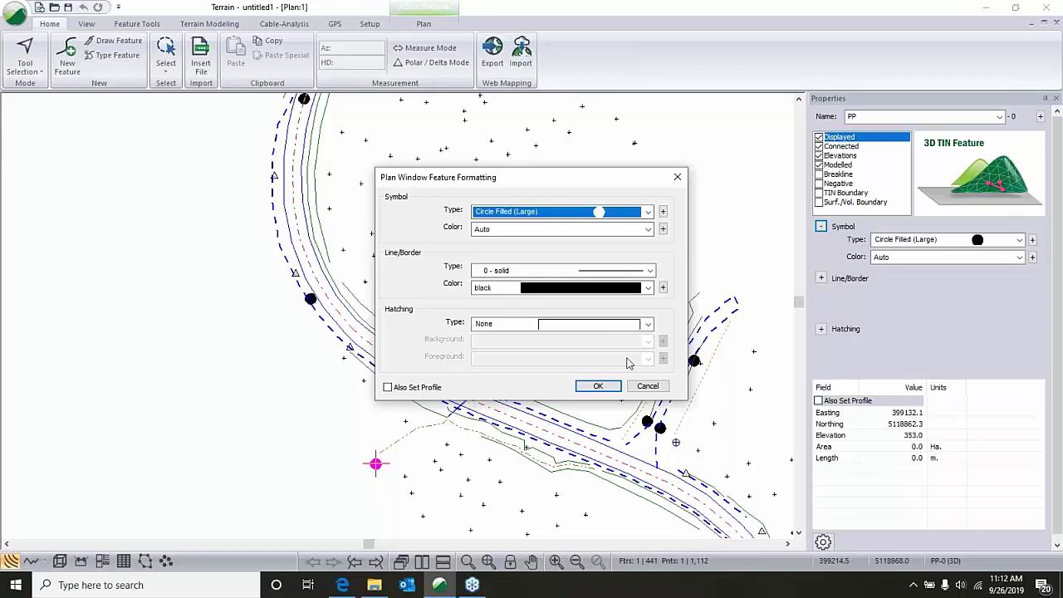
left_click(647, 387)
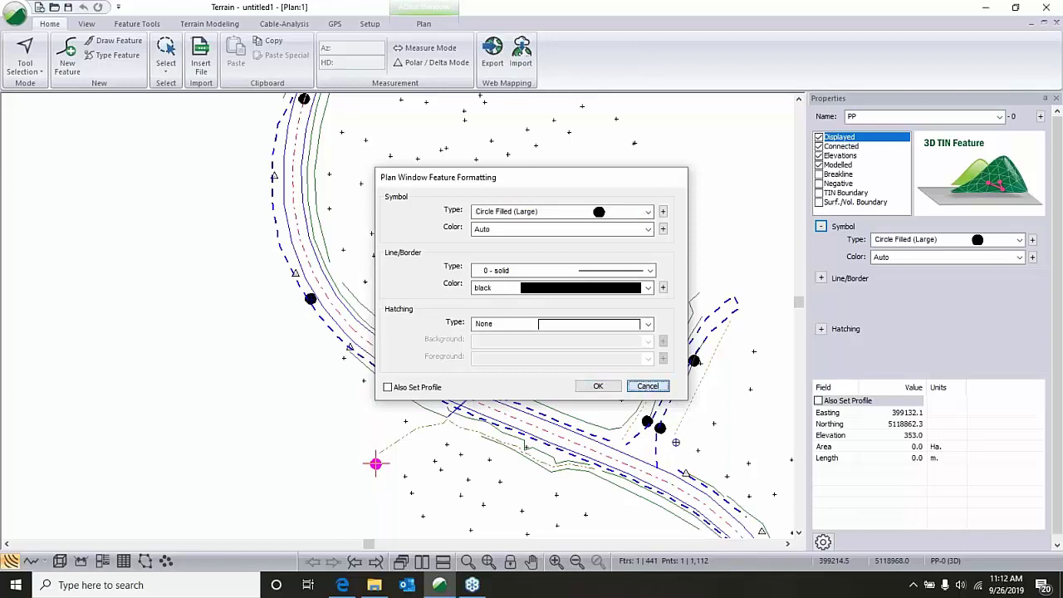
right_click(336, 395)
mouse_move(419, 263)
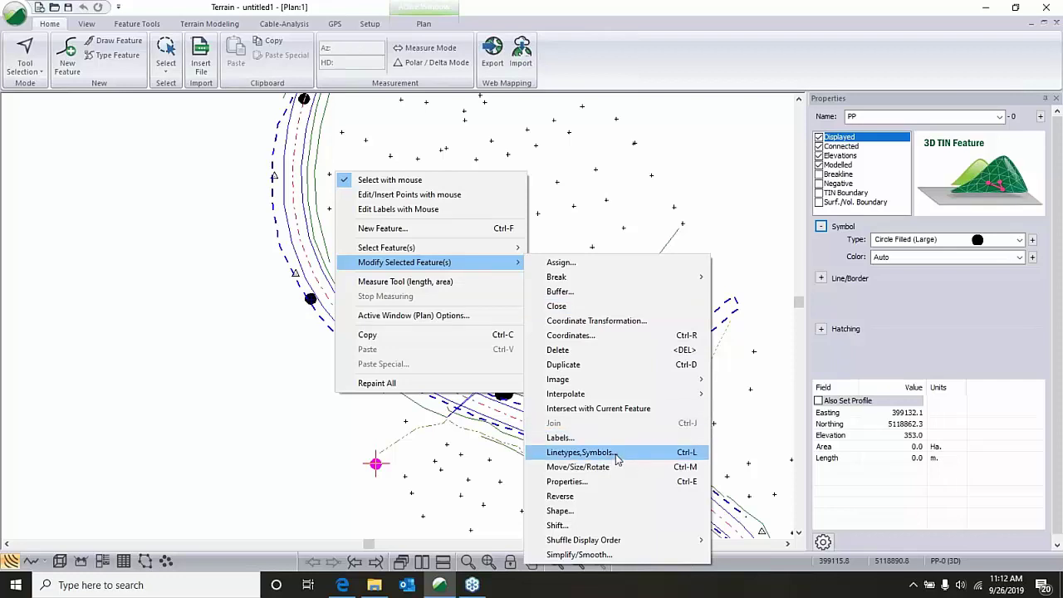
left_click(116, 307)
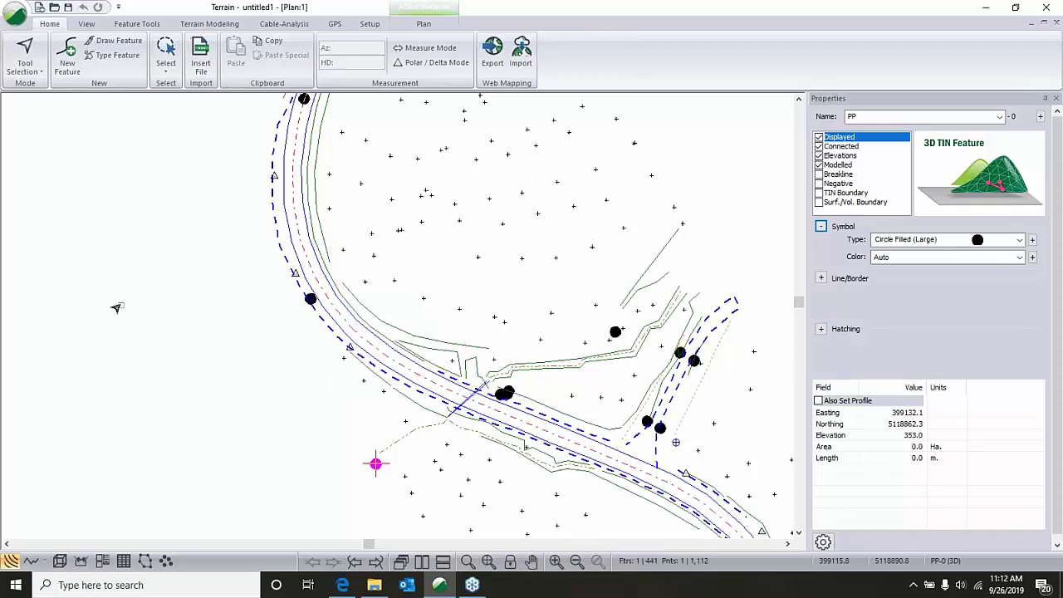
left_click(116, 307)
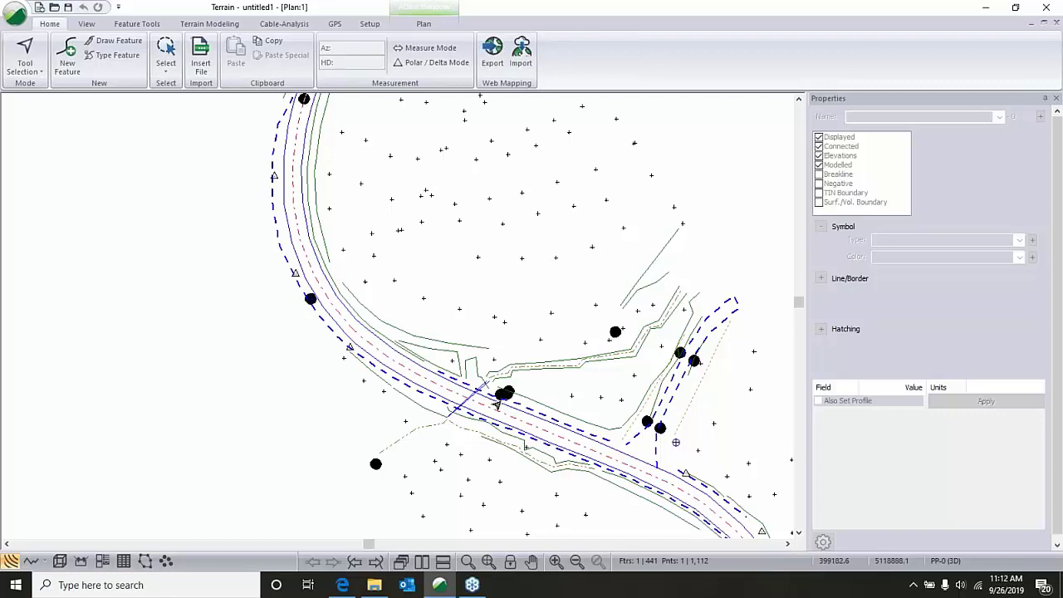
Try to set the PP point's symbol color to orange directly in its feature properties.
left_click(372, 467)
left_click(929, 256)
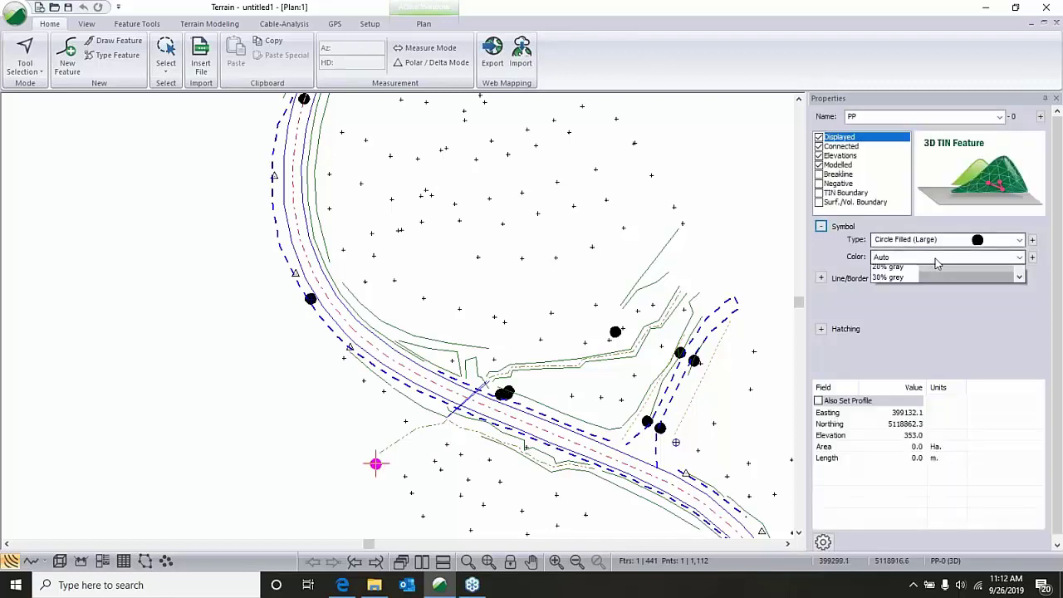
left_click(963, 420)
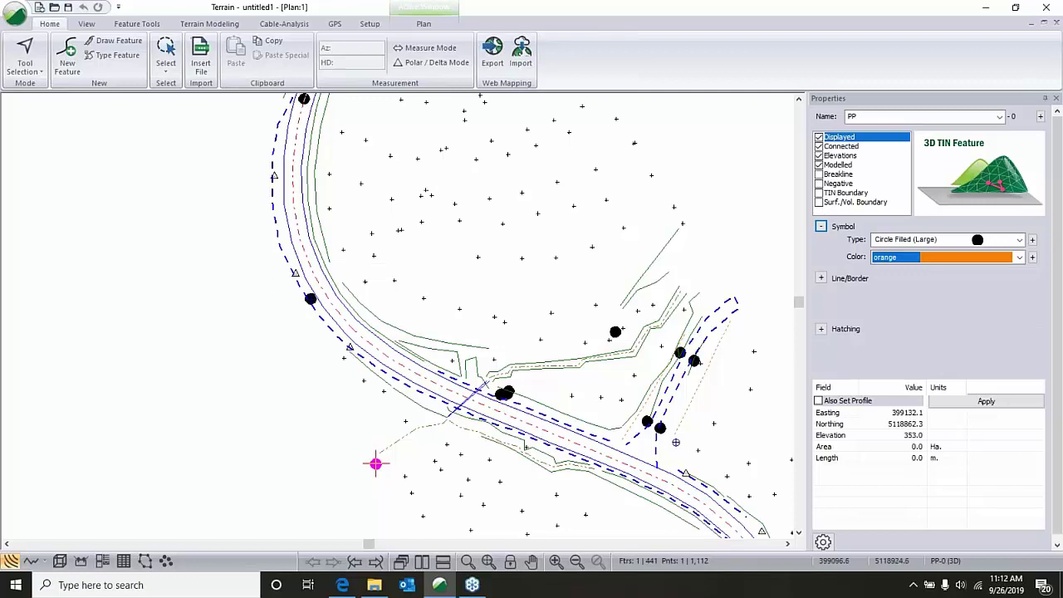
middle_click_drag(375, 463, 386, 386)
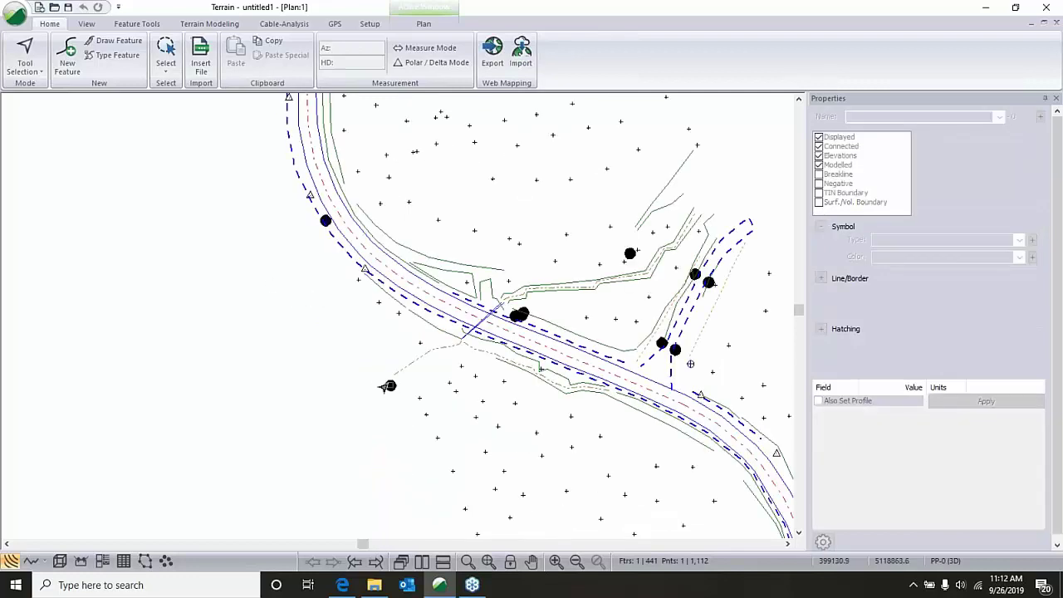
Set the symbol color of the PP point southwest of the road to orange through its plan window formatting.
double_click(390, 385)
left_click(596, 231)
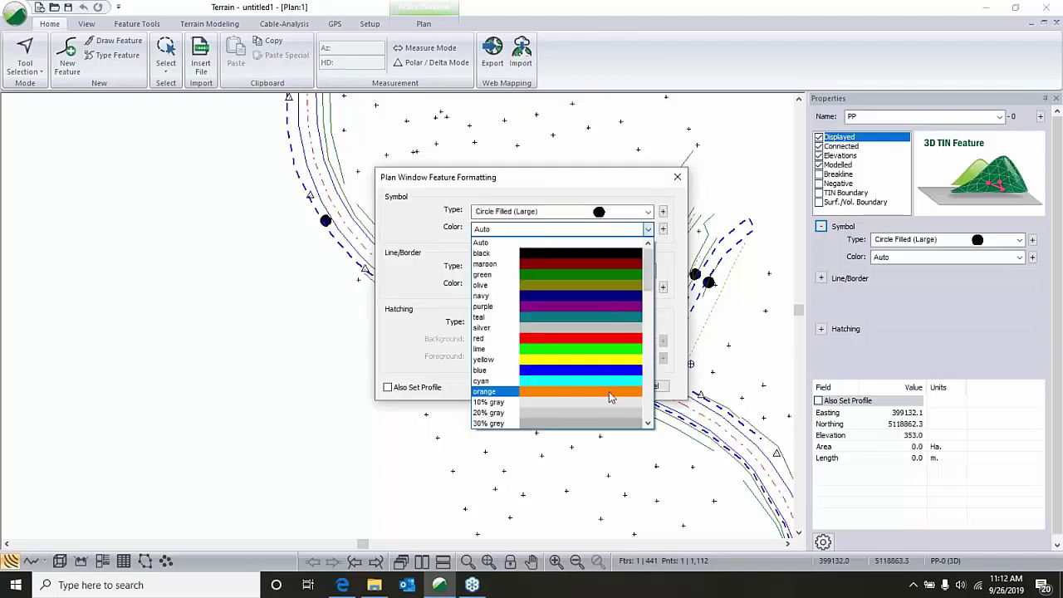
left_click(610, 395)
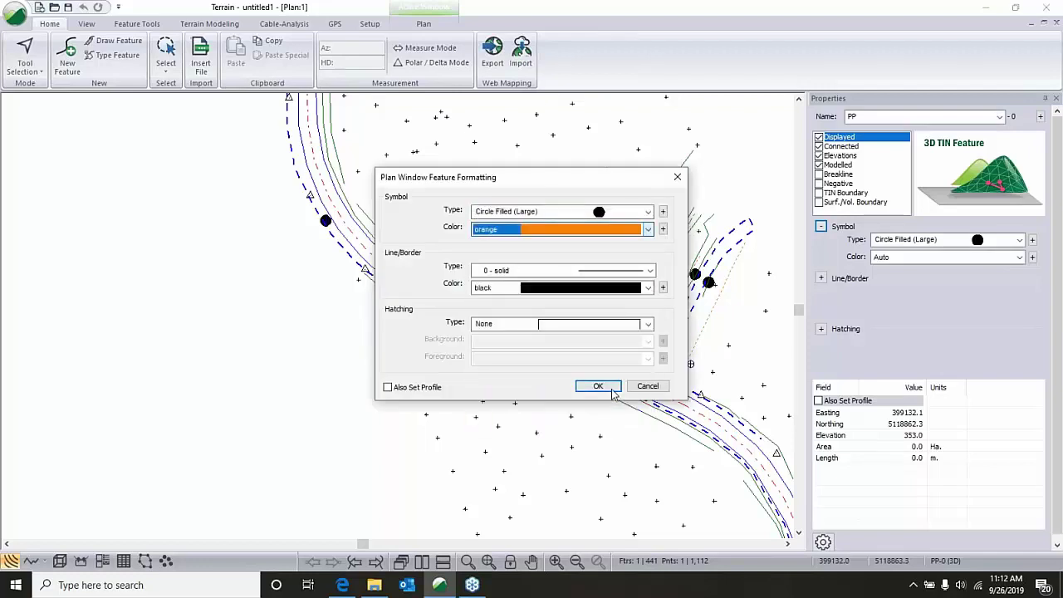
left_click(608, 389)
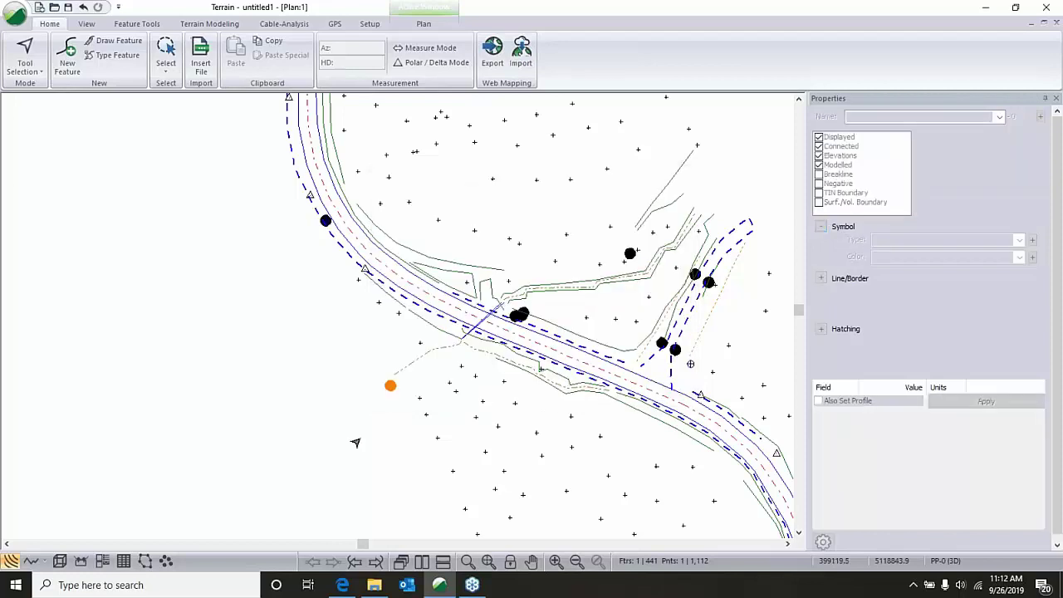
middle_click_drag(545, 419, 360, 204)
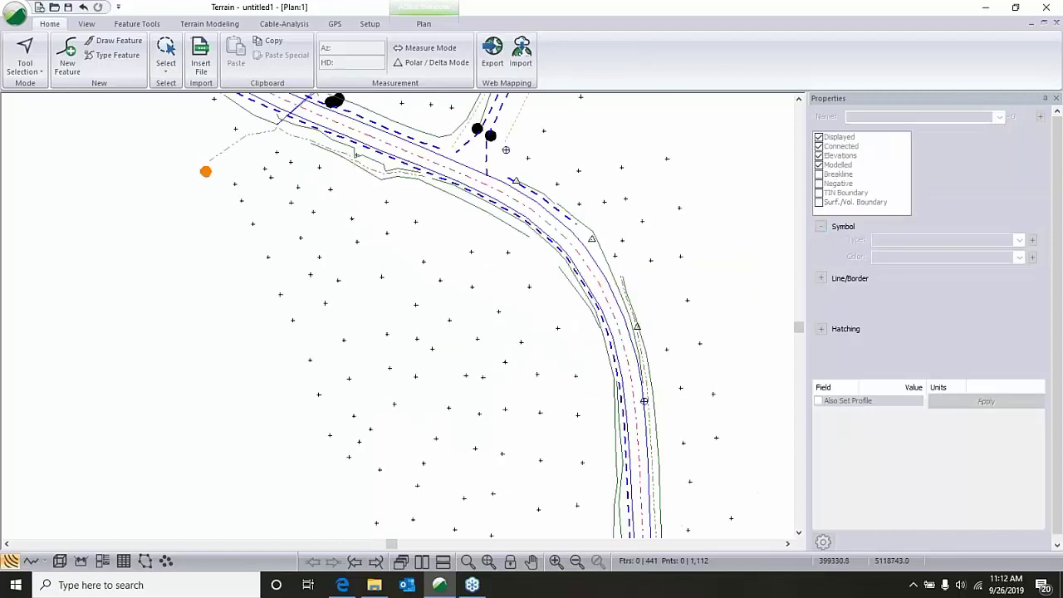
middle_click_drag(676, 439, 493, 169)
middle_click_drag(558, 280, 647, 524)
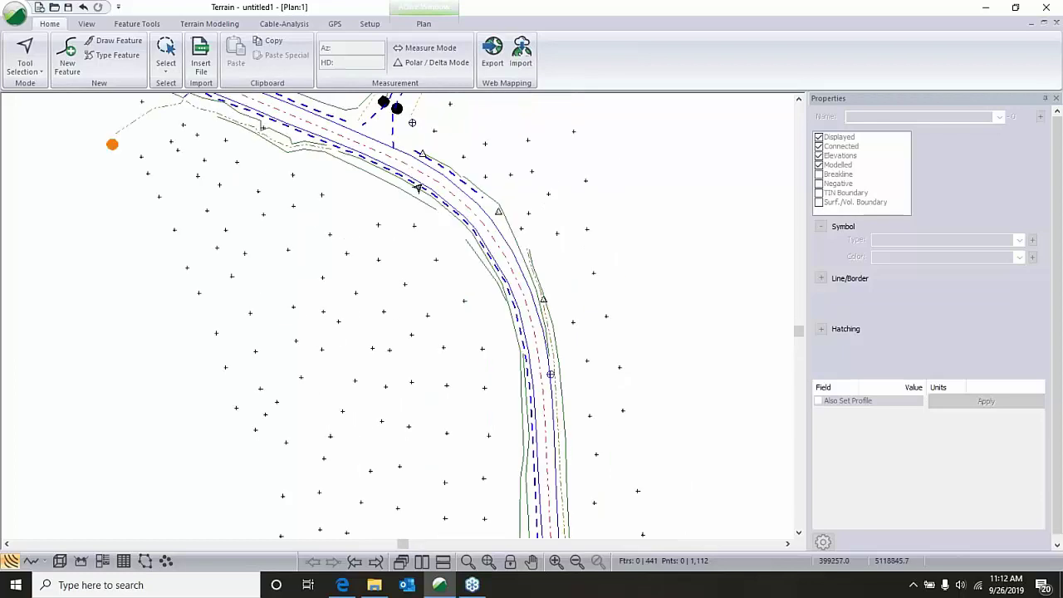
middle_click_drag(332, 208, 462, 480)
Set up the terrain calculation with a major contour interval of 5 and no major contour labels, and edit the minor contour interval.
left_click(209, 23)
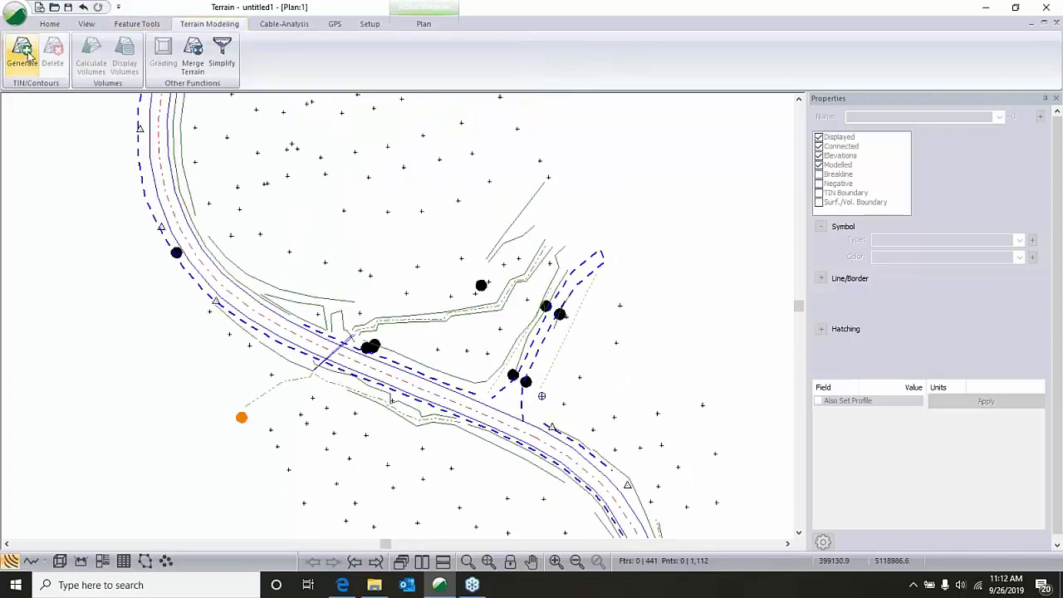
left_click(23, 58)
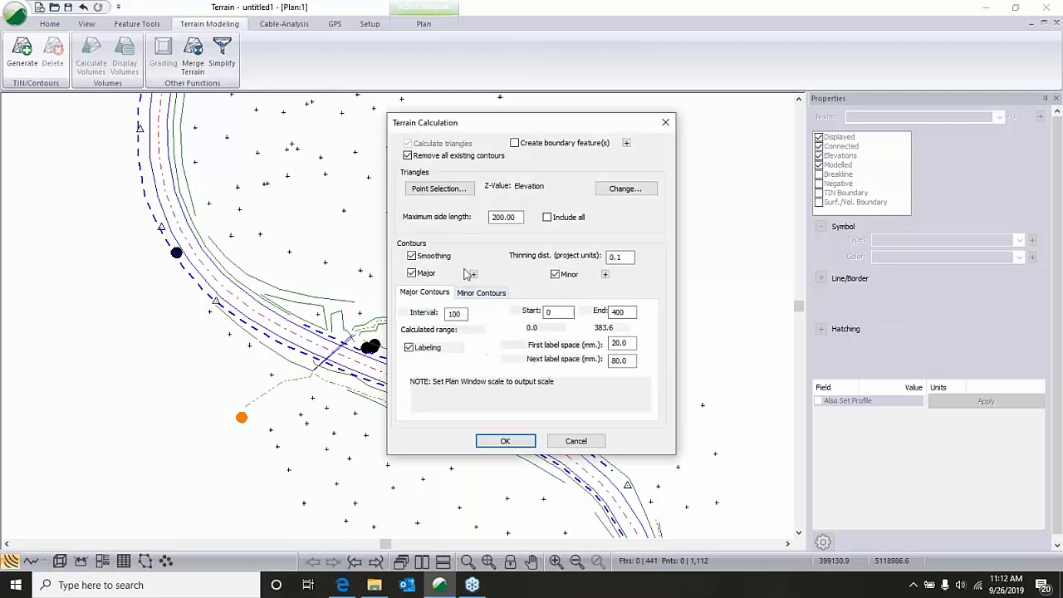
left_click(464, 314)
left_click_drag(464, 314, 415, 296)
type("5")
left_click(409, 347)
left_click(482, 295)
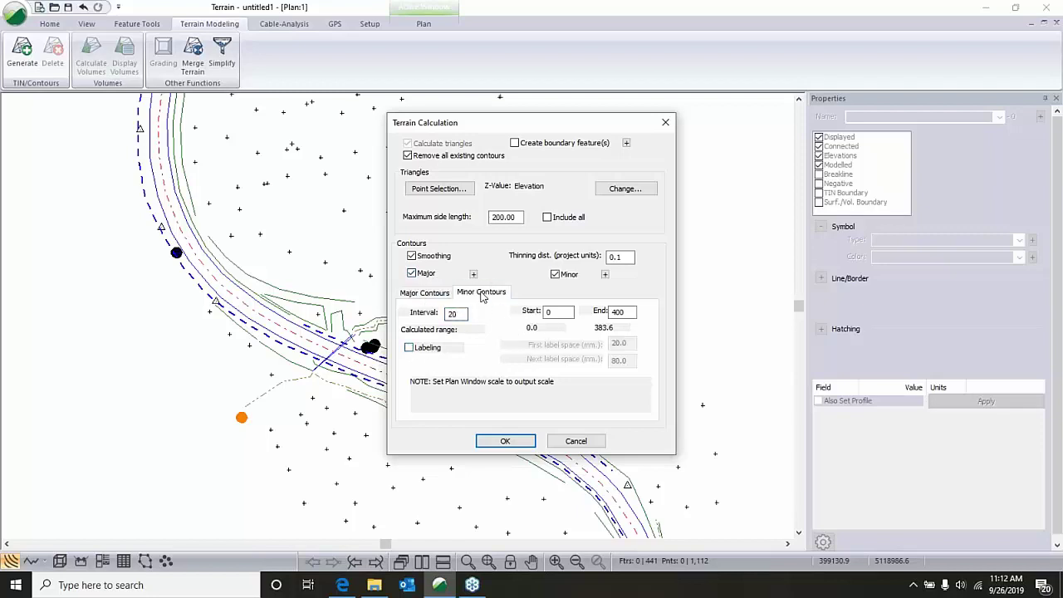
double_click(456, 314)
Generate the TIN and contours, continuing past the crossing breaklines, and examine the dense contour patch on the road.
left_click(505, 440)
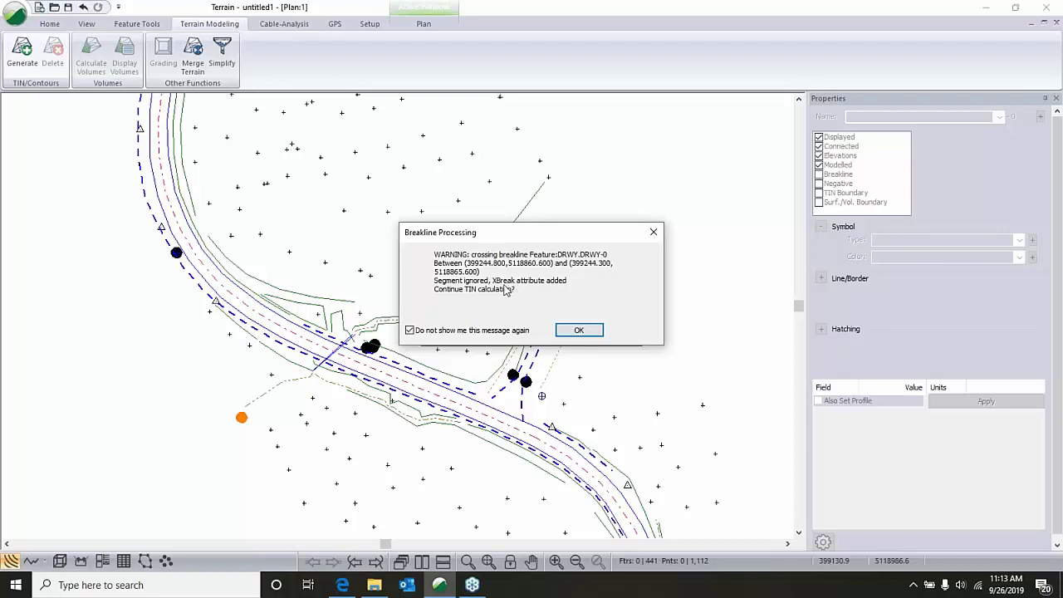
left_click(573, 331)
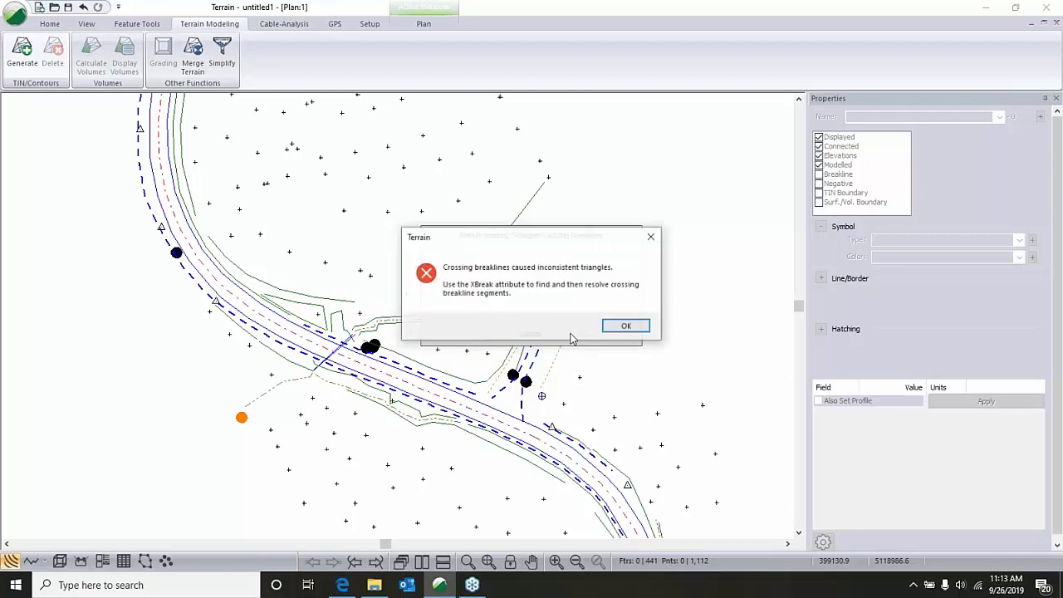
left_click(626, 327)
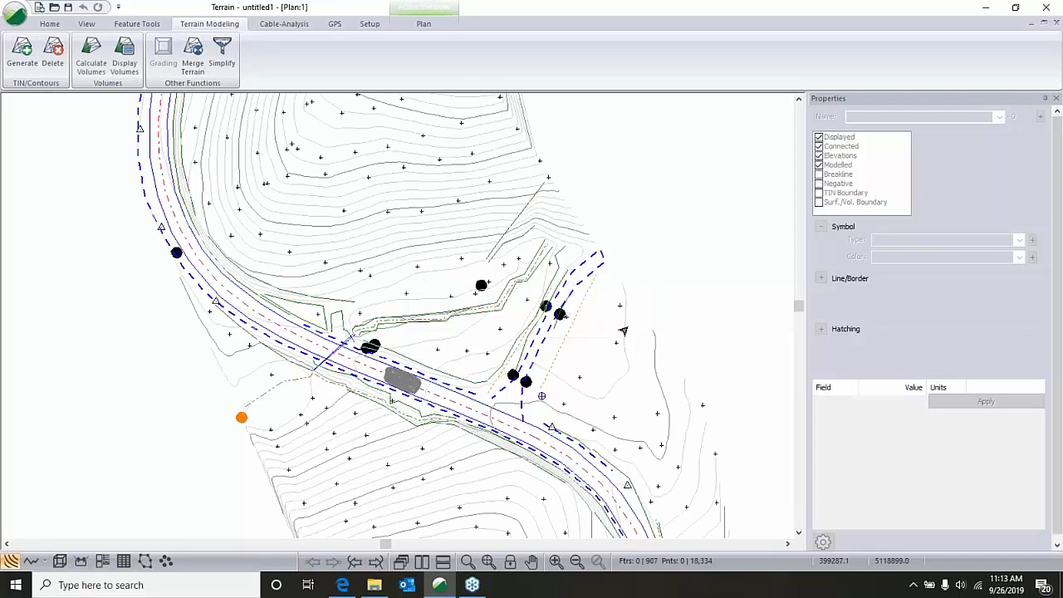
middle_click_drag(622, 330, 448, 108)
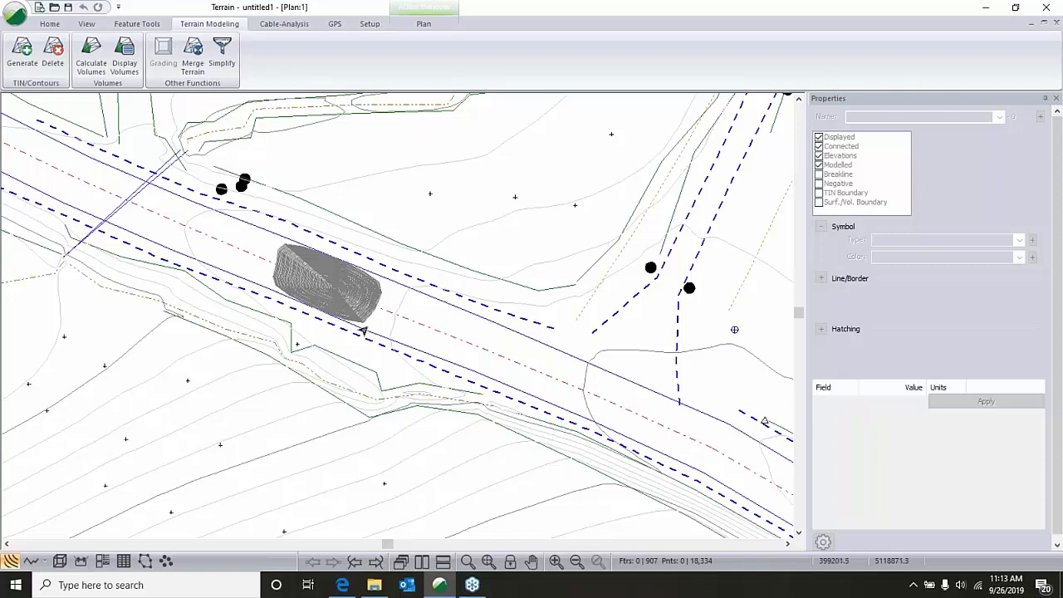
scroll(452, 316, "down", 4)
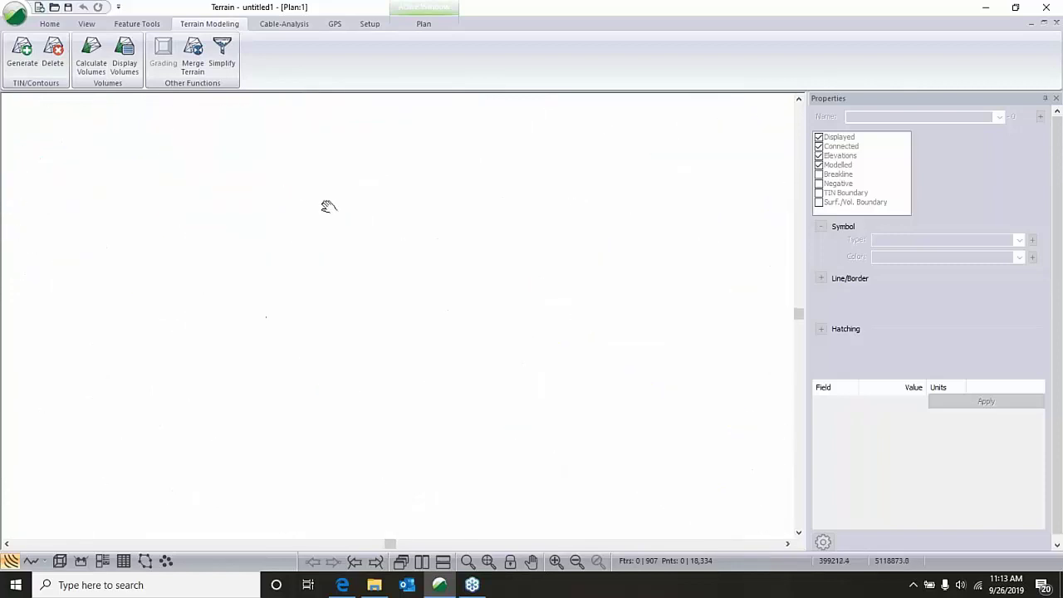
Open the 3D view of the terrain and examine the surface along the southern stretch of road and its ditches.
scroll(357, 92, "up", 4)
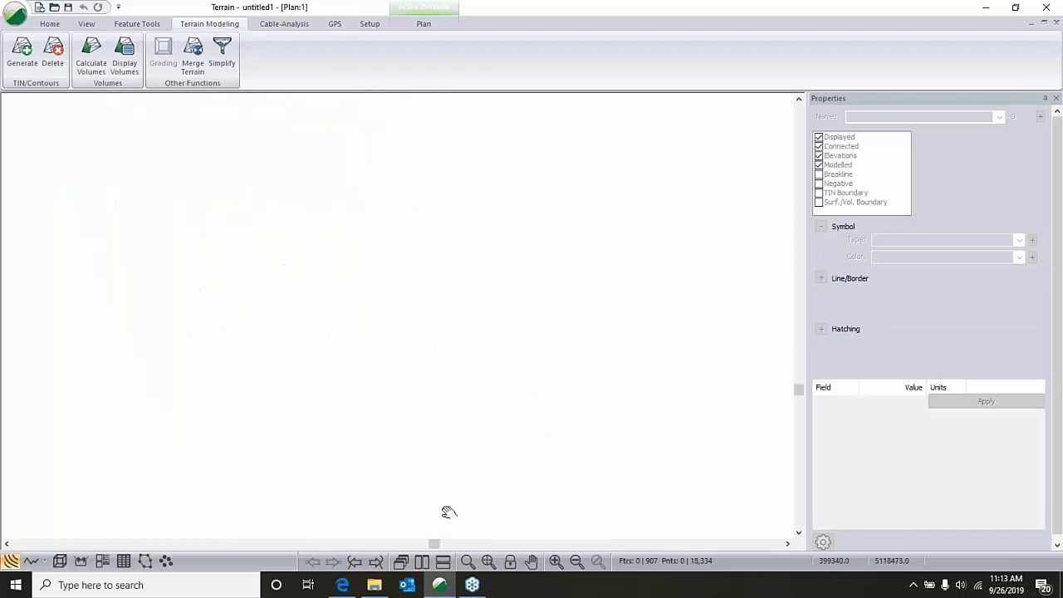
left_click(61, 562)
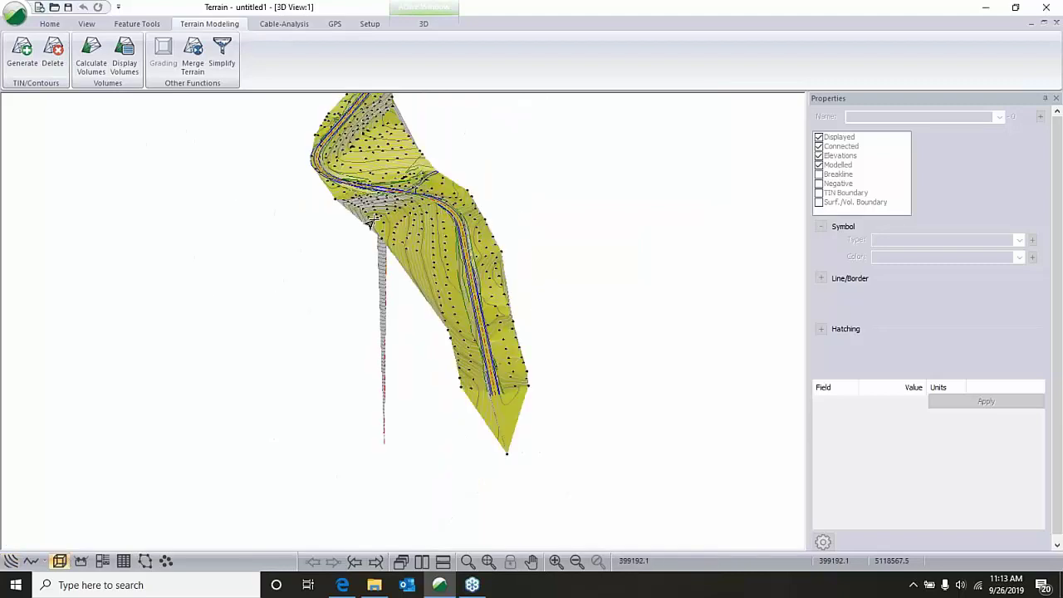
left_click_drag(448, 326, 549, 316)
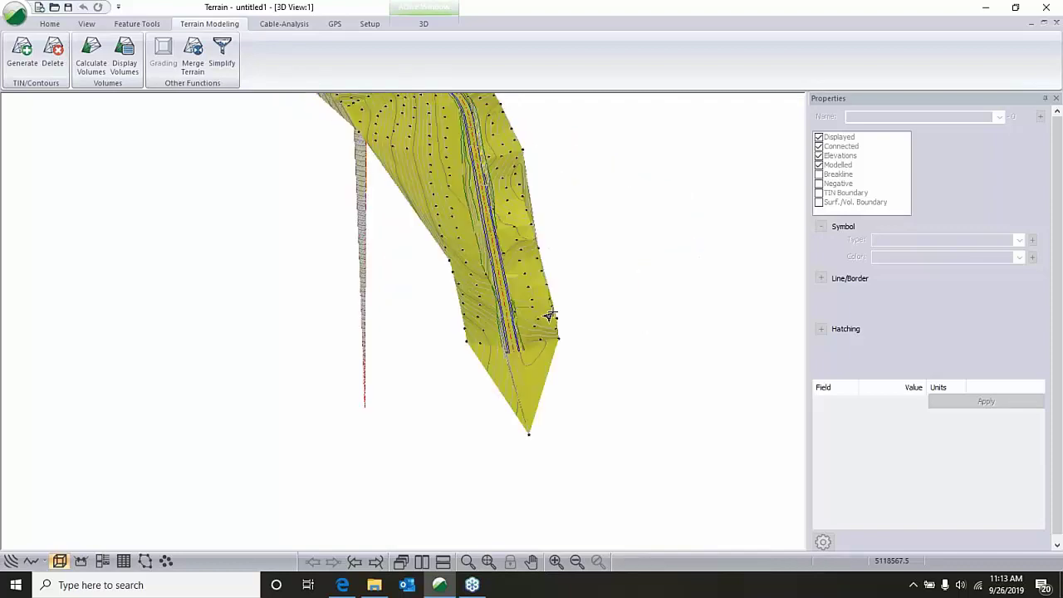
scroll(549, 316, "up", 5)
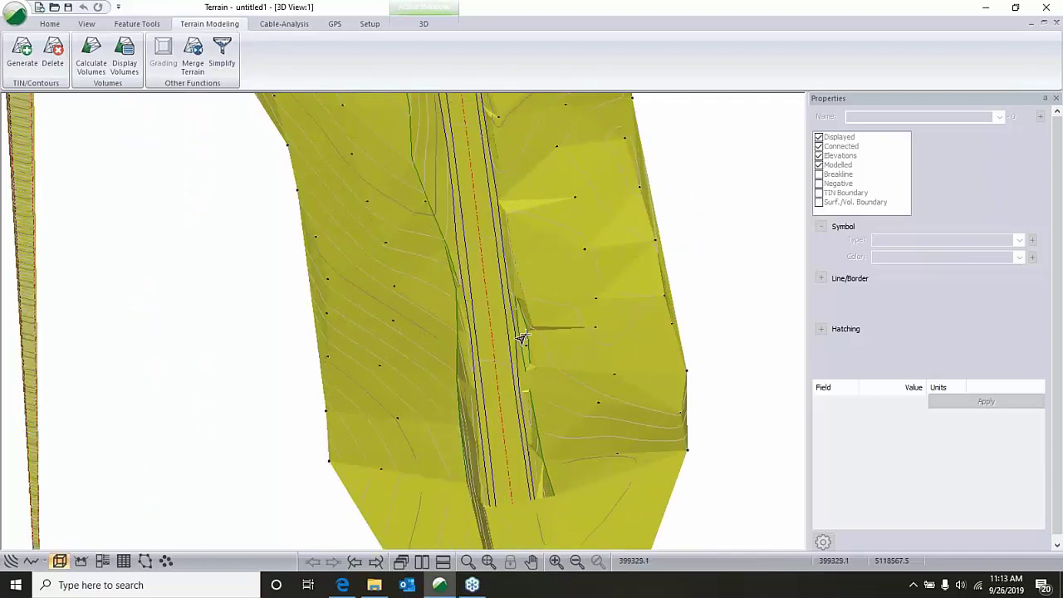
scroll(522, 337, "up", 4)
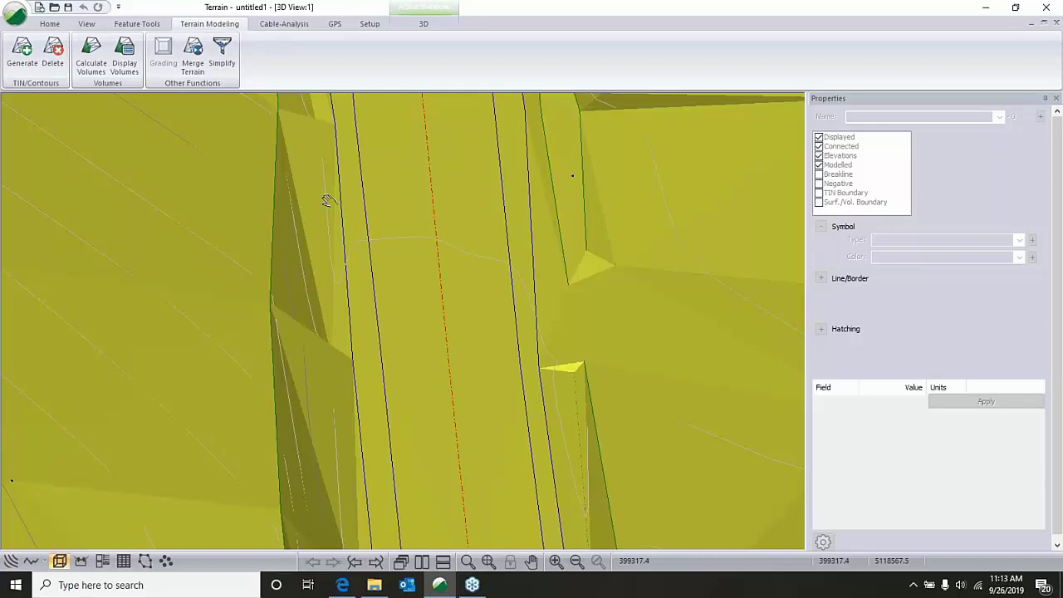
left_click_drag(332, 197, 356, 225)
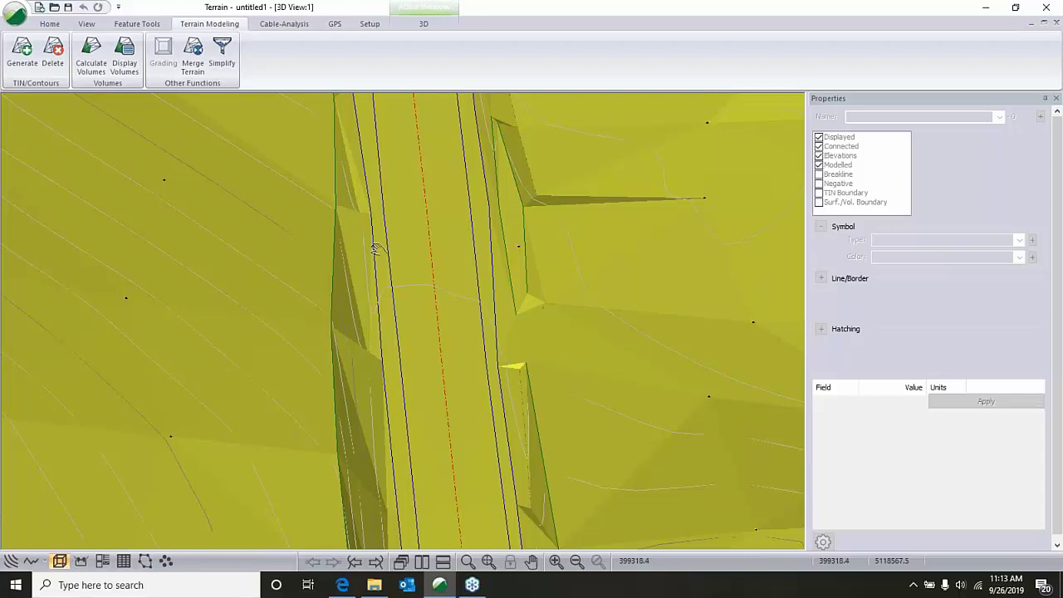
left_click_drag(375, 247, 349, 157)
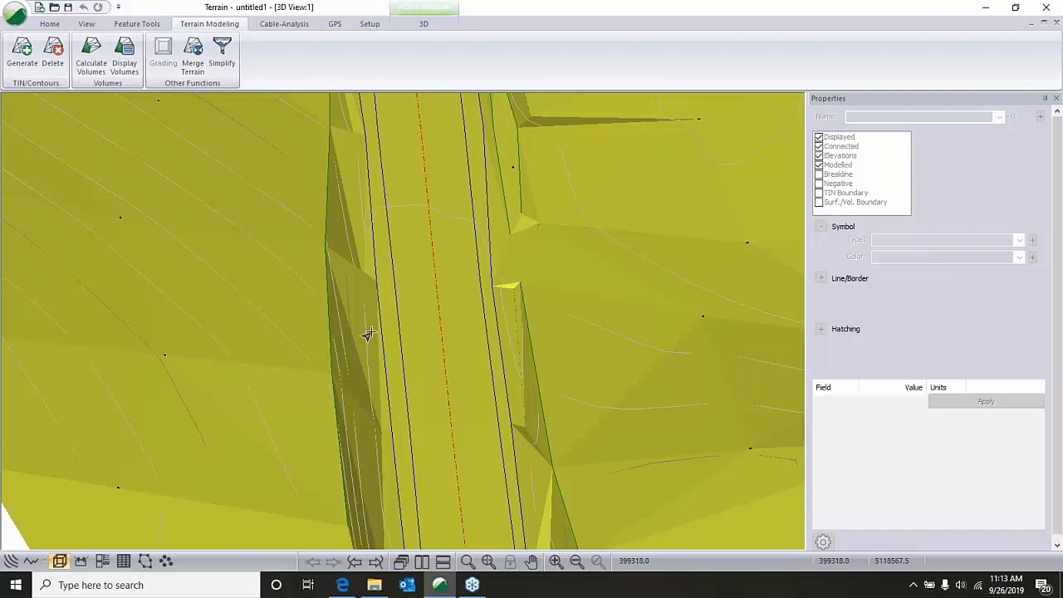
left_click_drag(379, 308, 367, 321)
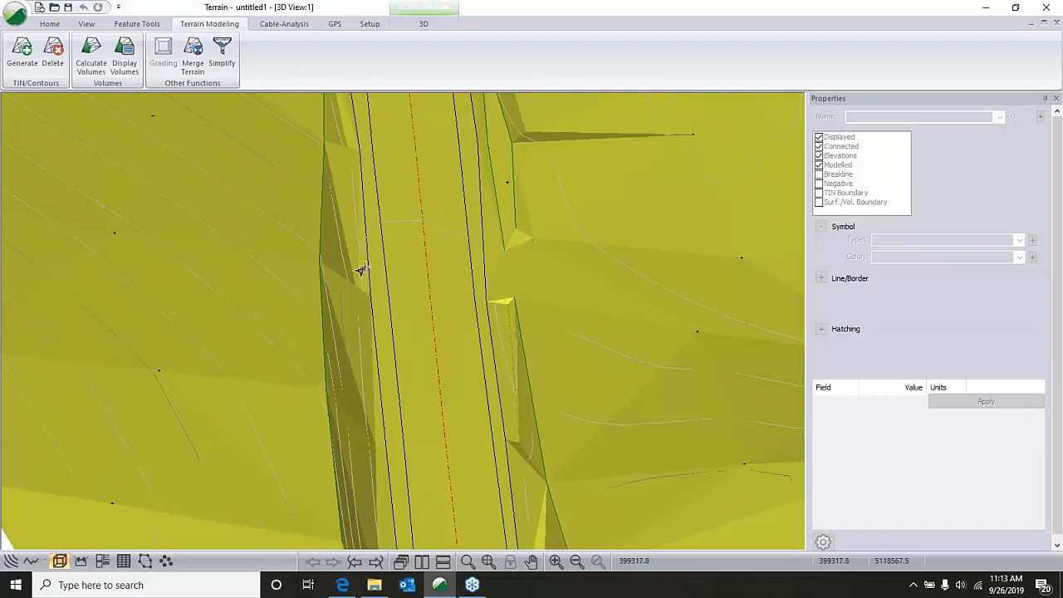
left_click_drag(362, 270, 501, 381)
Start selecting features by name and mark DITCH.DITCH-0 through DITCH.DITCH-7 individually in the feature list.
right_click(473, 237)
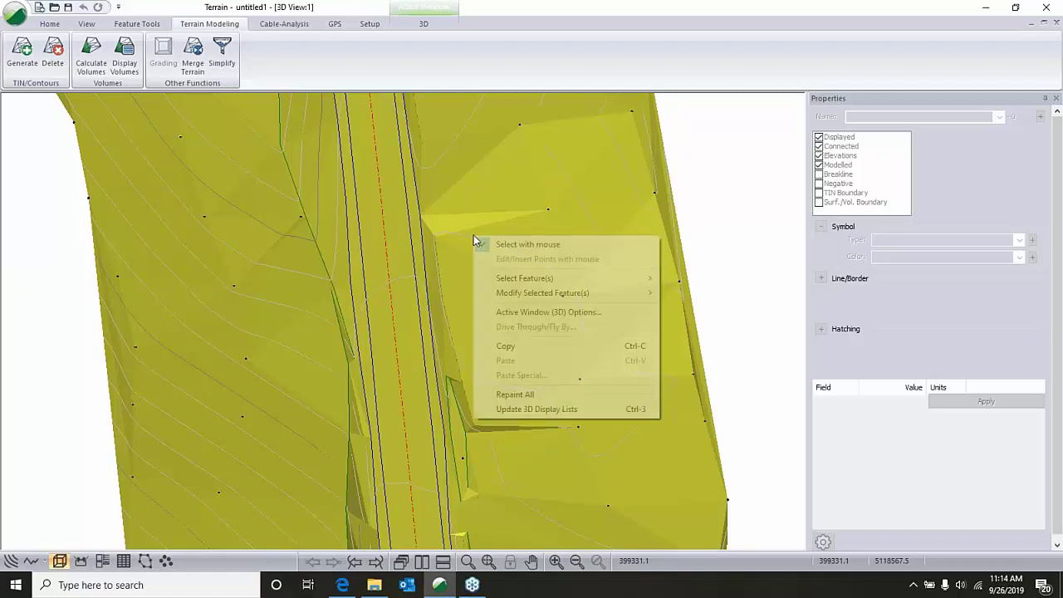
mouse_move(522, 278)
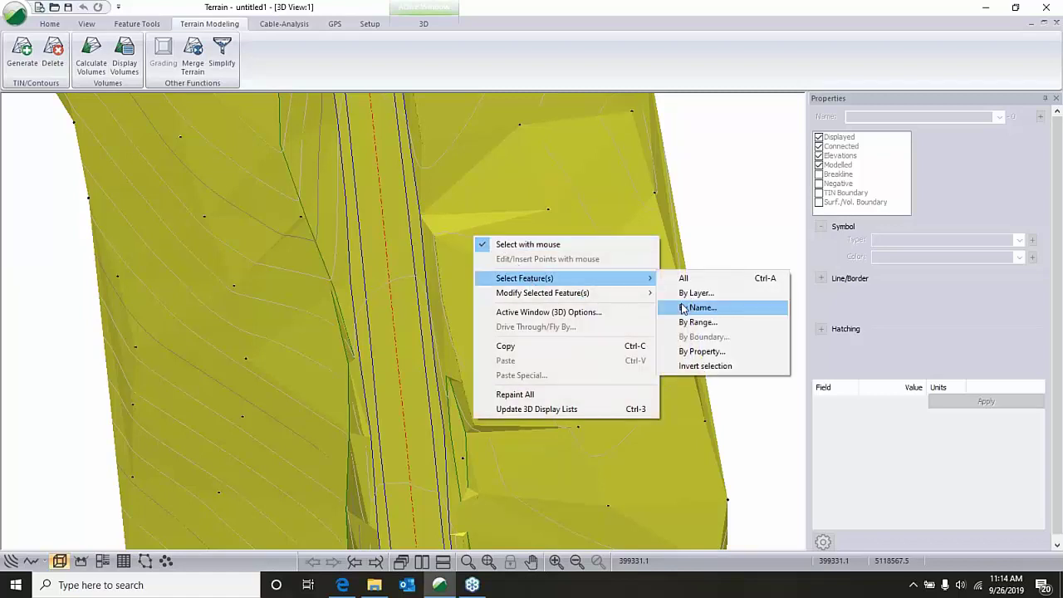
left_click(683, 308)
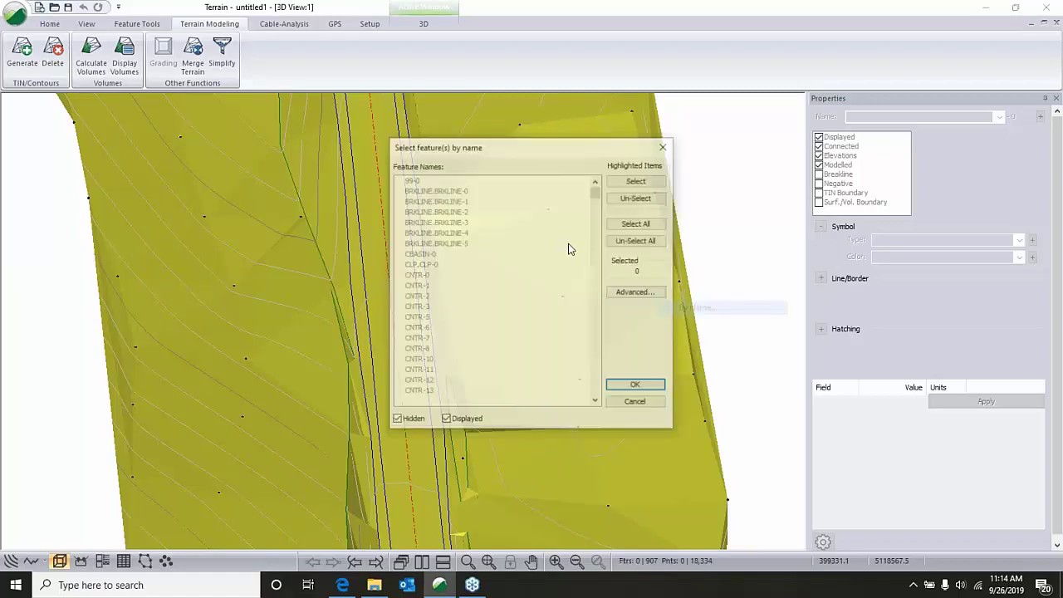
scroll(536, 234, "down", 5)
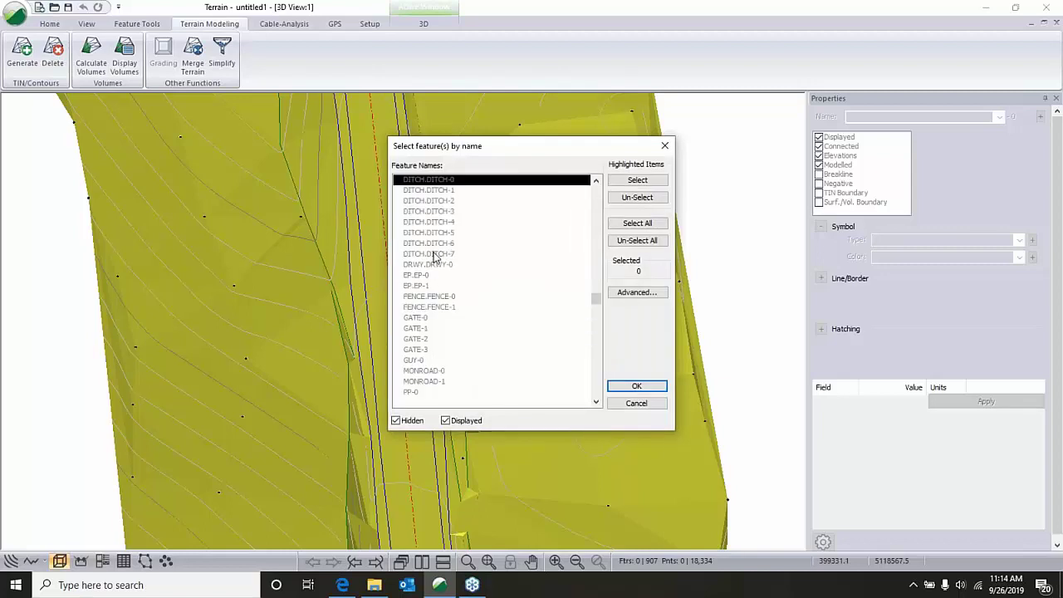
left_click(595, 181)
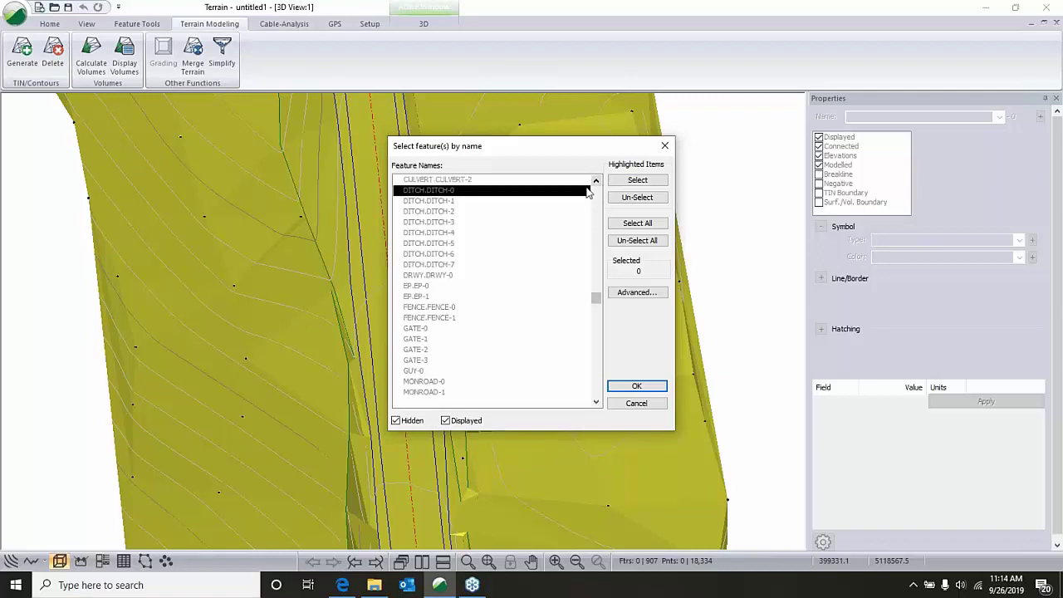
left_click(430, 267, "shift")
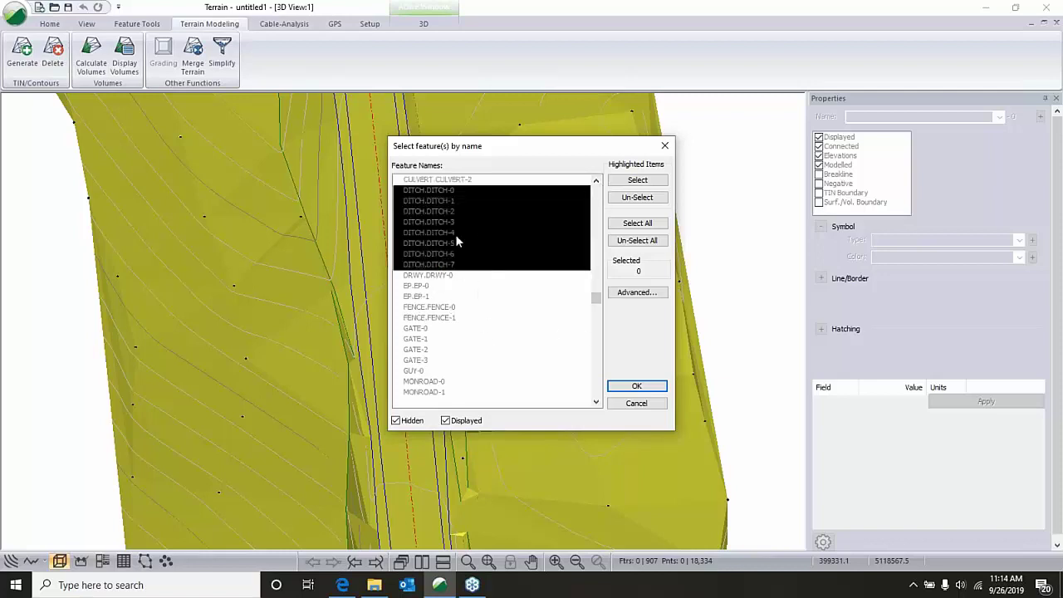
left_click(635, 180)
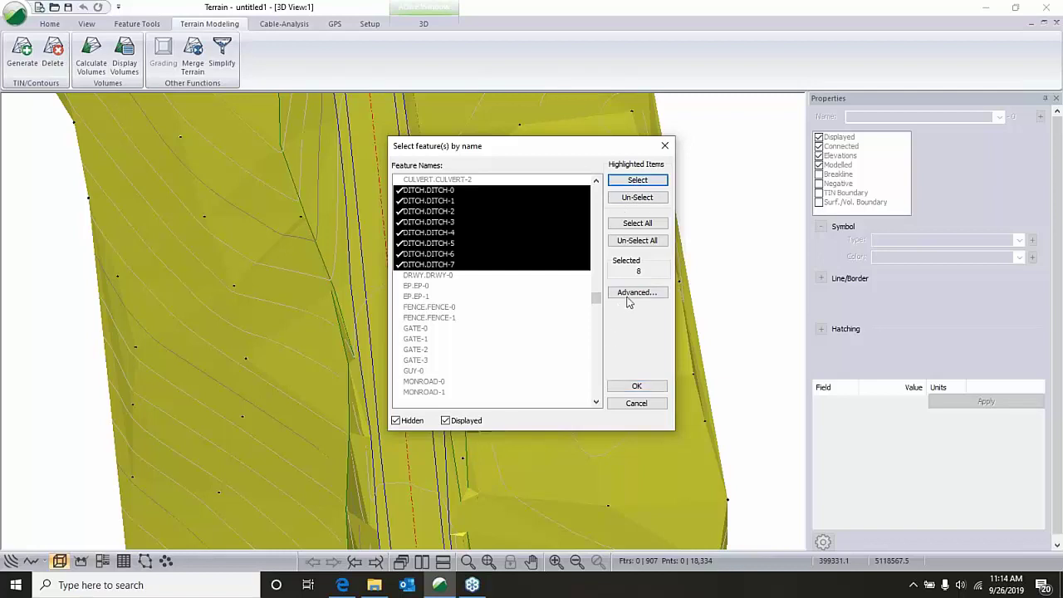
Clear the marked features and select all features matching the name pattern "ditch*" through the advanced options.
left_click(637, 241)
left_click(636, 292)
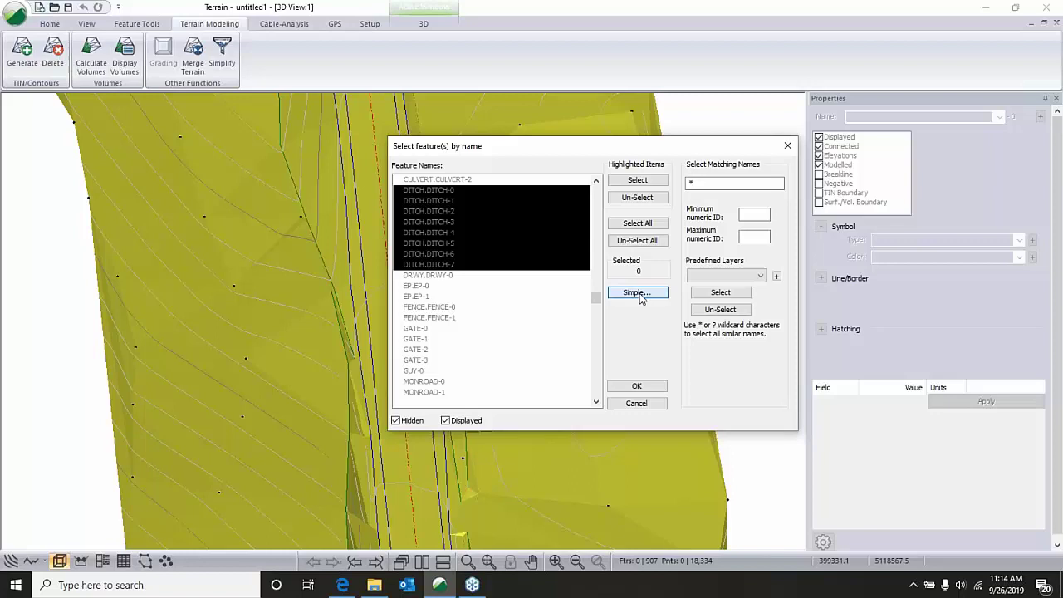
left_click(690, 184)
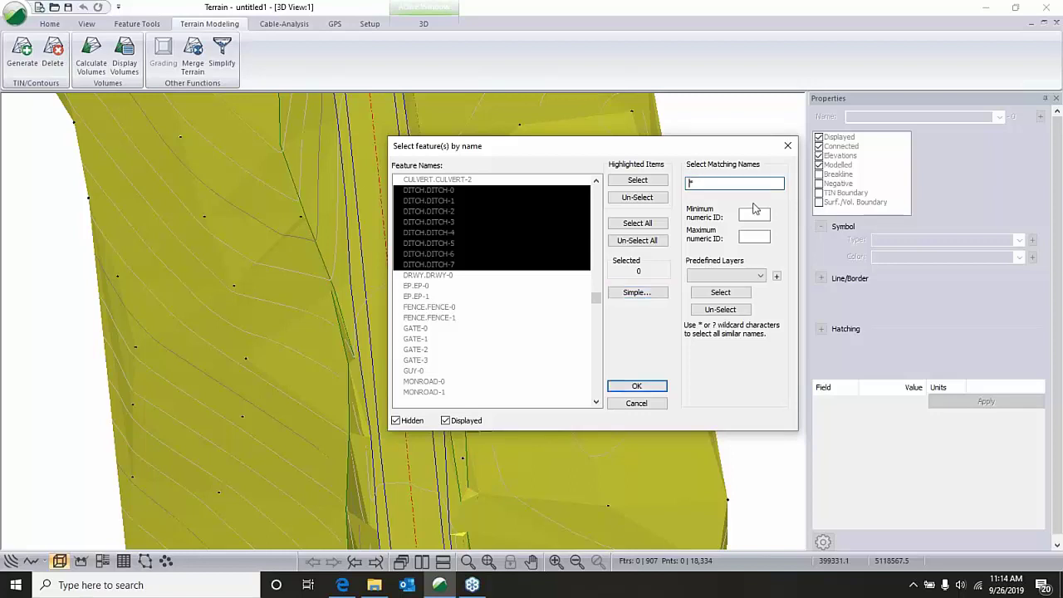
type("ditch*")
left_click(714, 292)
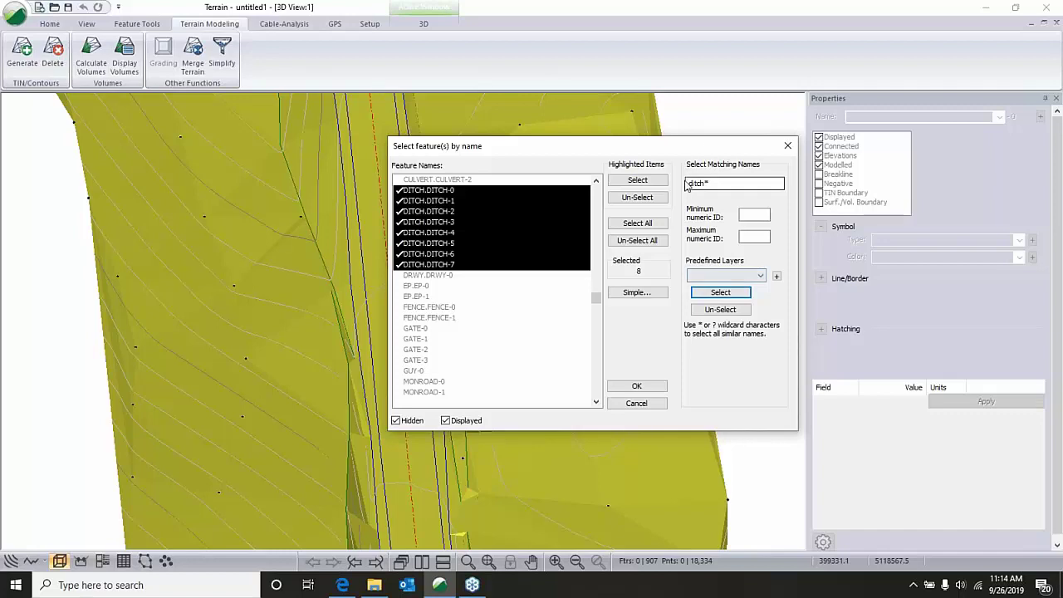
left_click(630, 387)
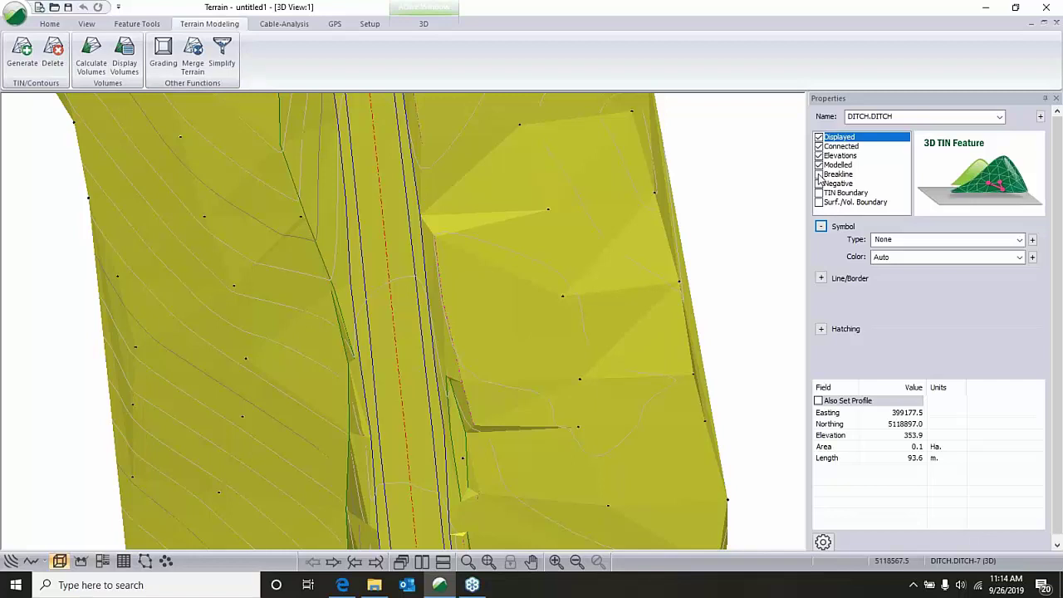
Turn on the Breakline property for the selected ditch features and apply it.
left_click(818, 175)
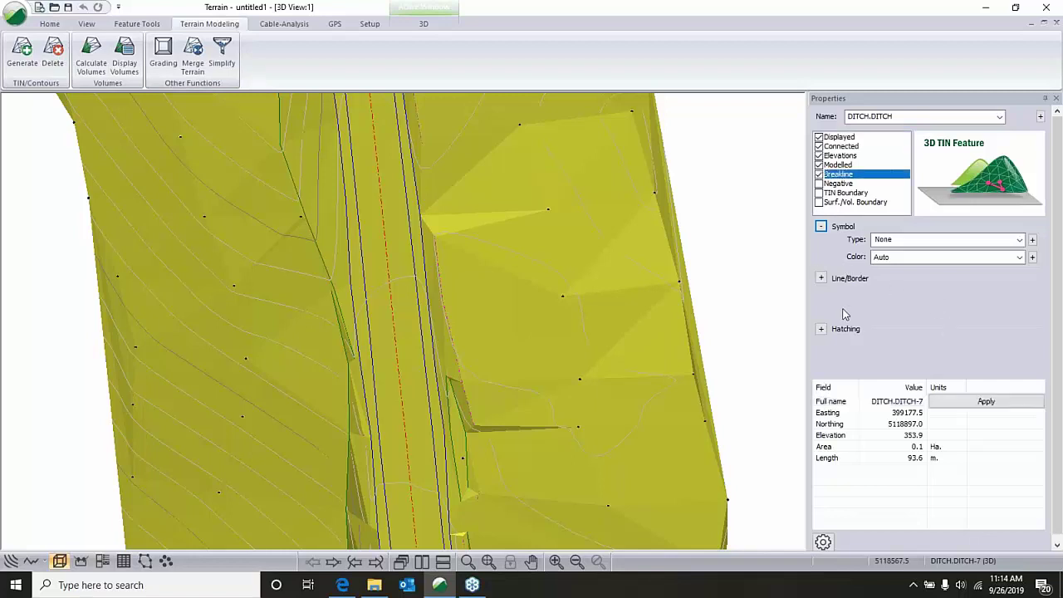
left_click(974, 405)
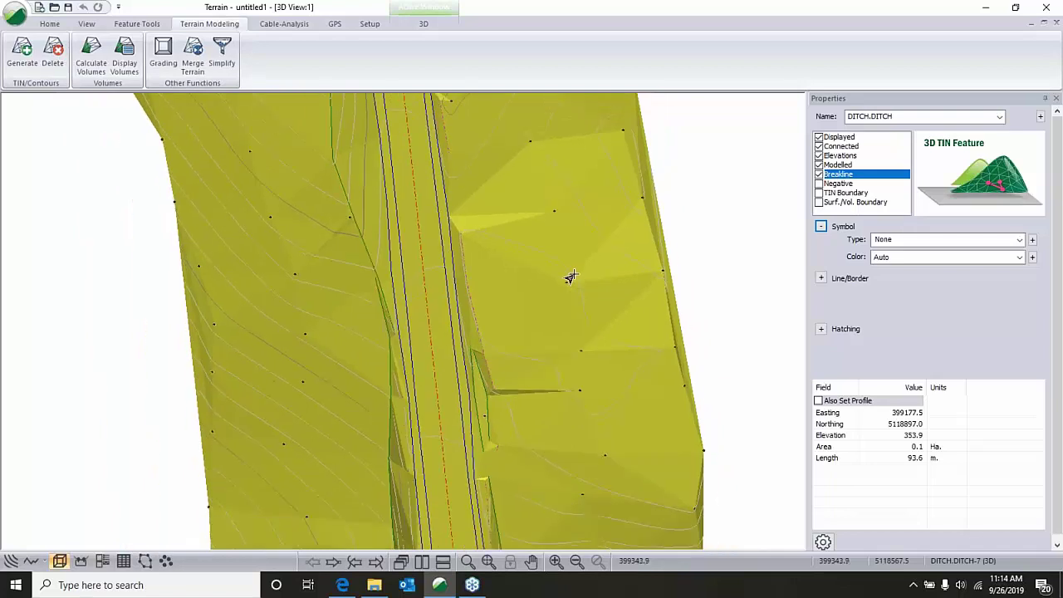
middle_click_drag(571, 277, 413, 284)
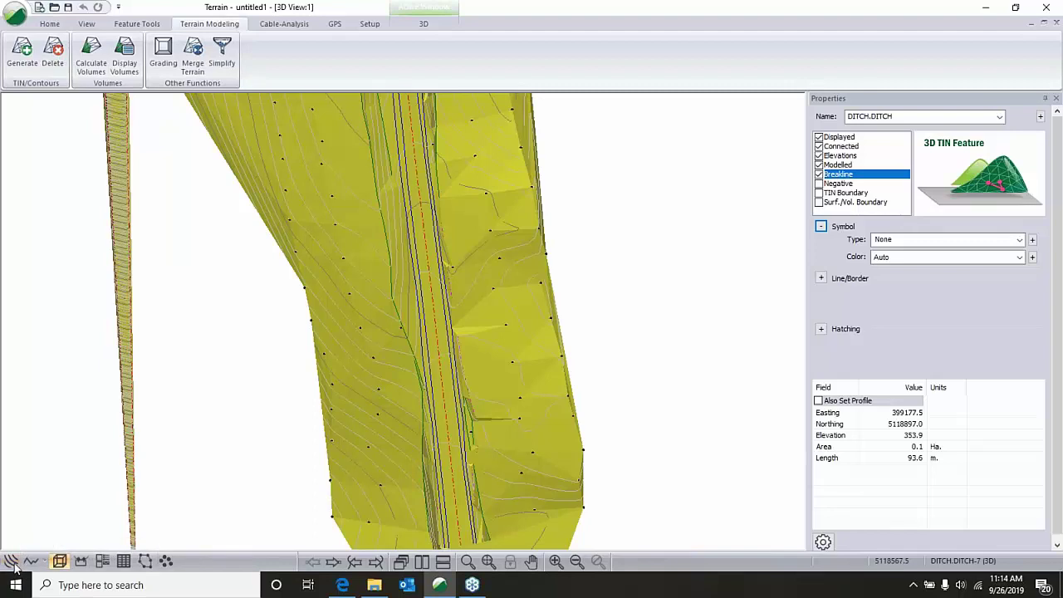
Return to the plan view, inspect the contours along the road, and review the terrain calculation options without running the calculation.
left_click(13, 562)
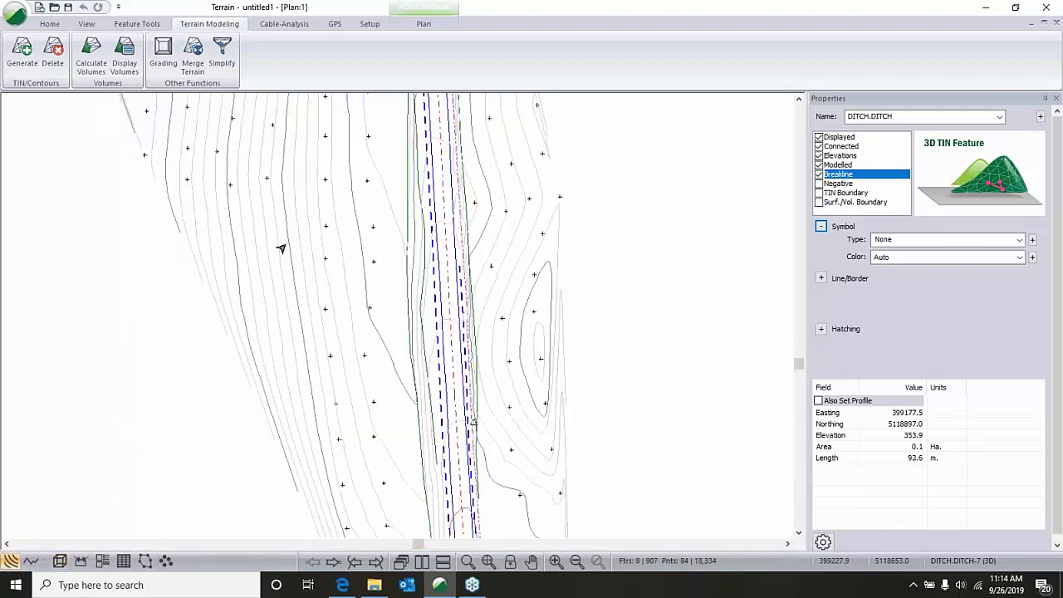
scroll(484, 420, "up", 2)
scroll(484, 419, "down", 5)
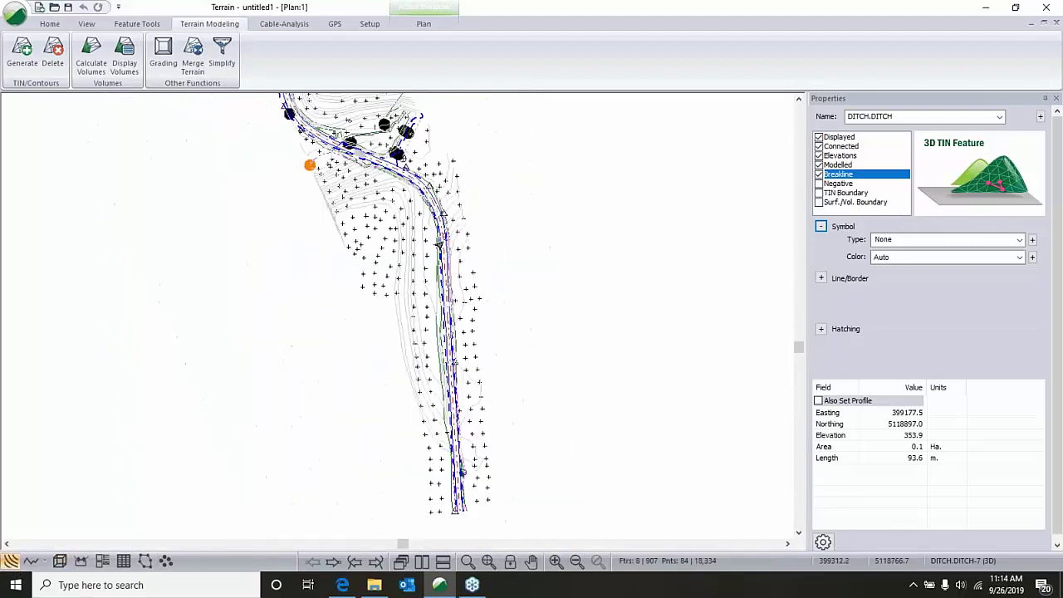
scroll(375, 129, "up", 4)
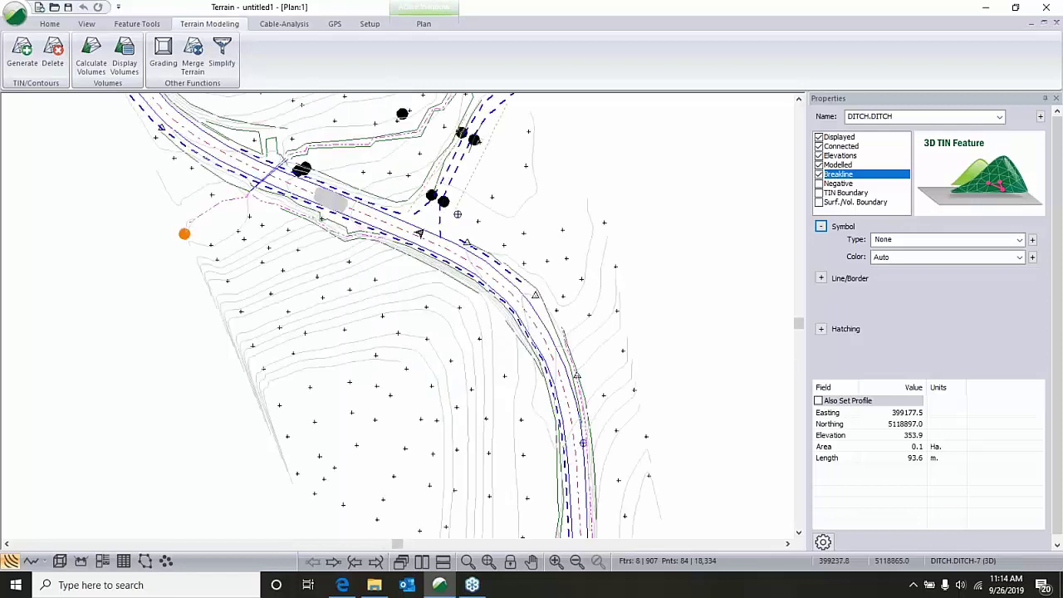
scroll(465, 142, "up", 4)
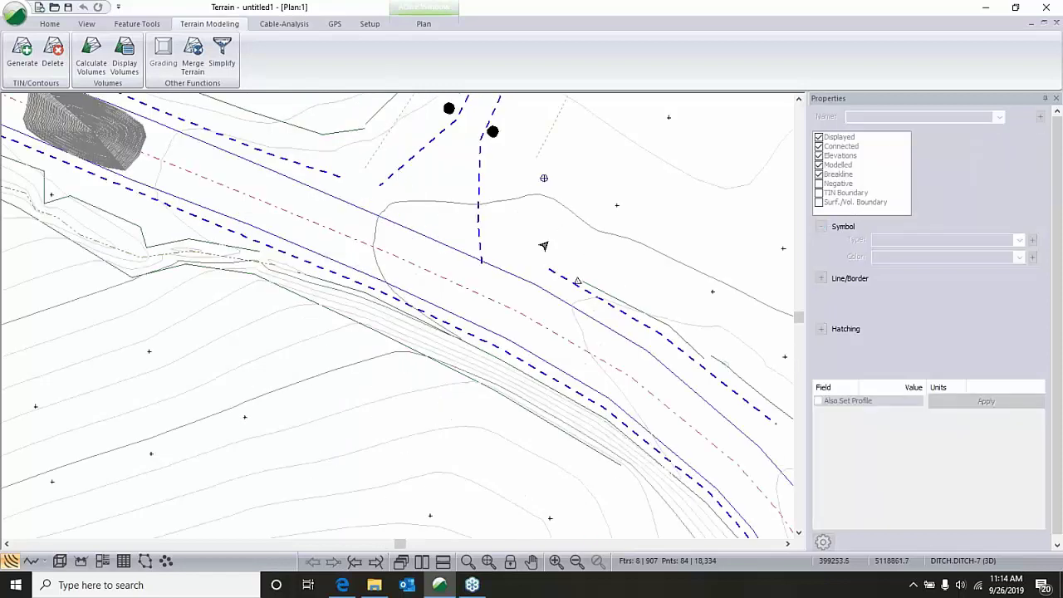
middle_click_drag(544, 205, 544, 201)
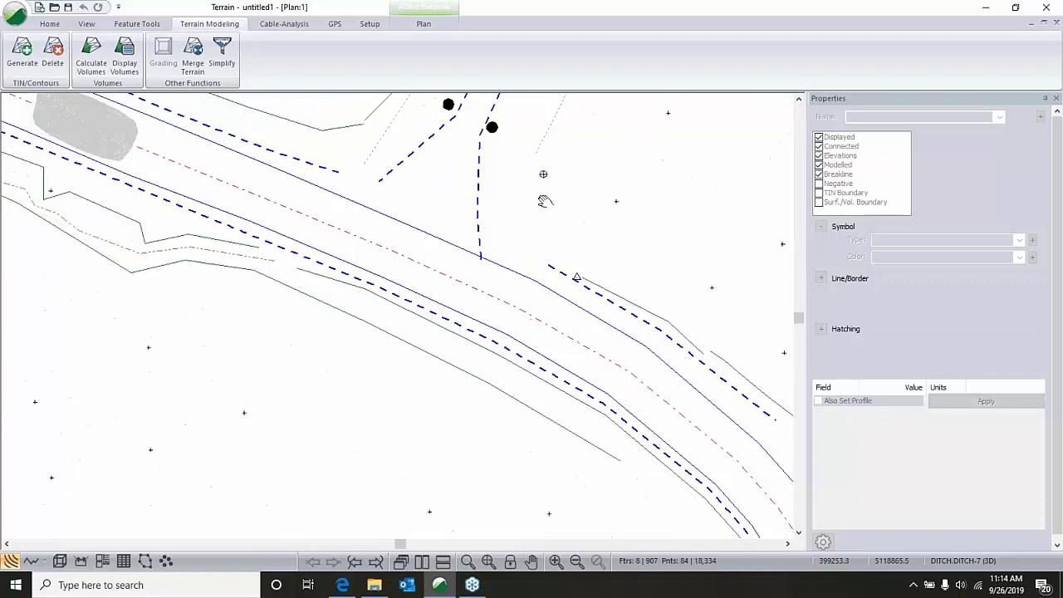
scroll(519, 184, "down", 1)
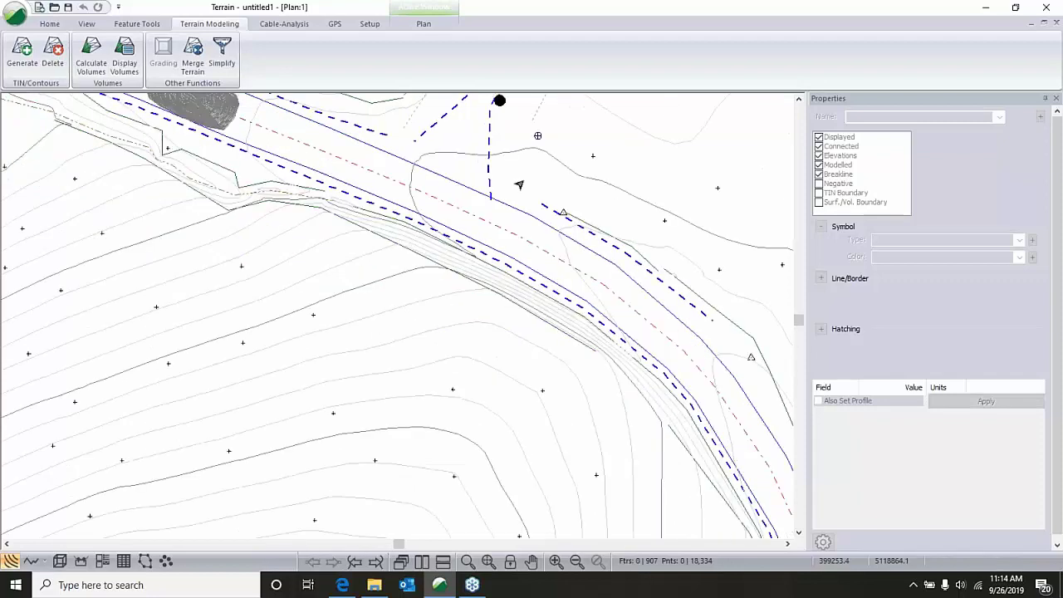
left_click(408, 143)
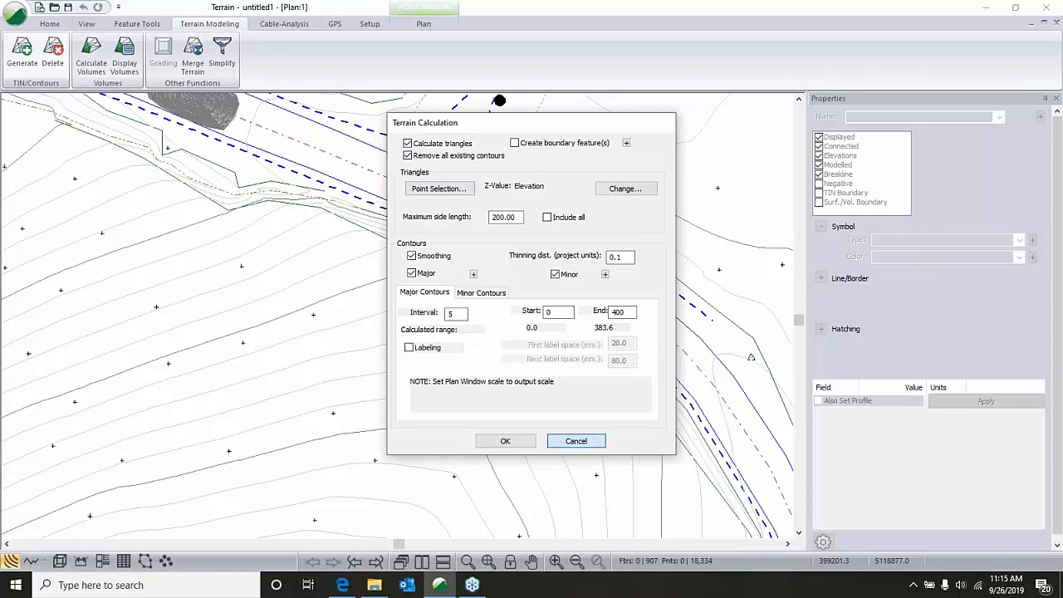
left_click(576, 441)
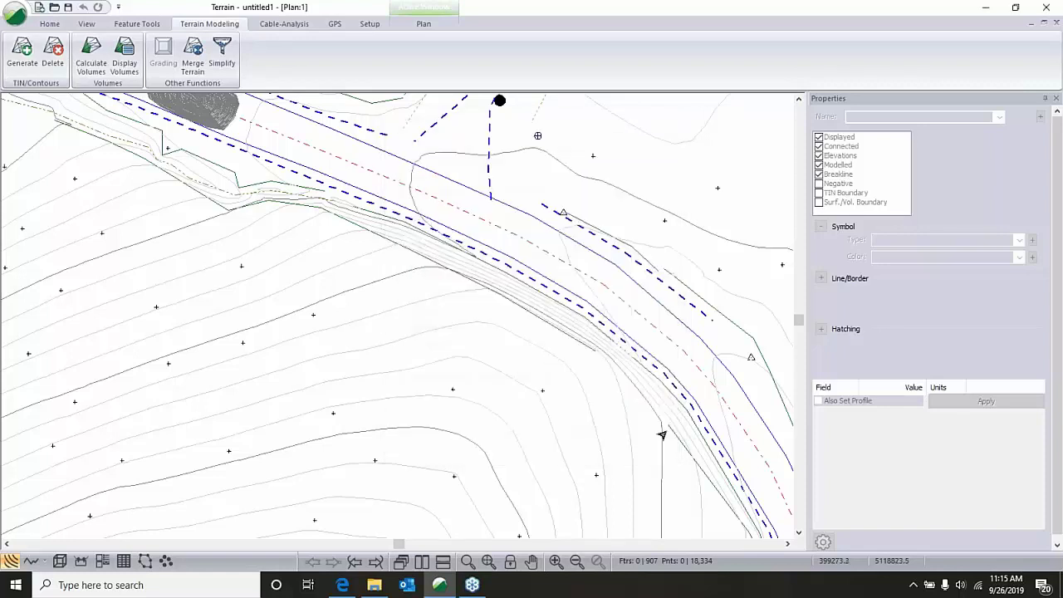
Select DITCH.DITCH-0 through DITCH.DITCH-7 by name in the plan window.
right_click(562, 230)
left_click(781, 334)
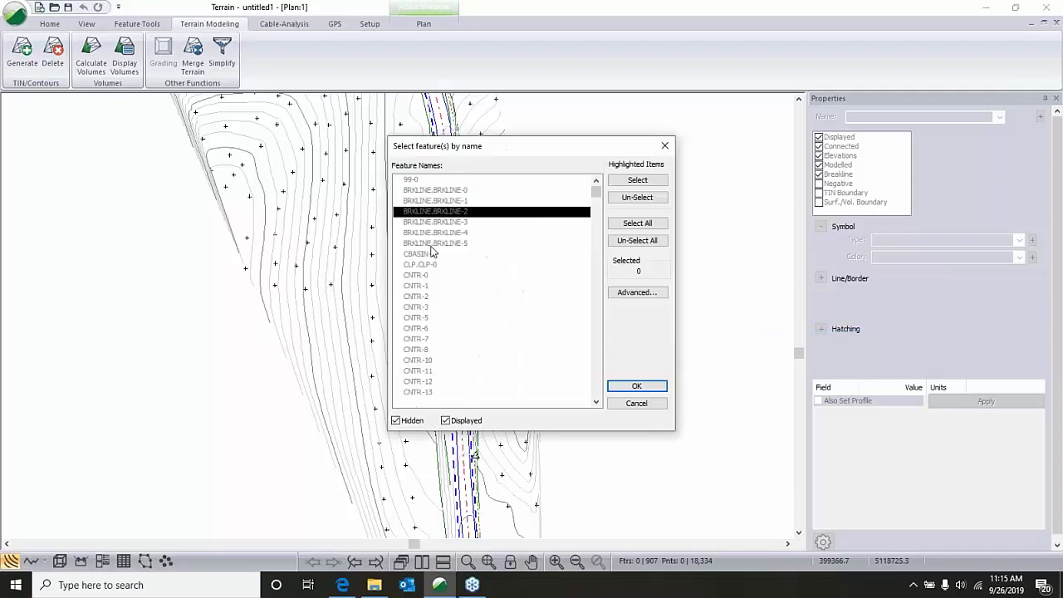
left_click(428, 253, "shift")
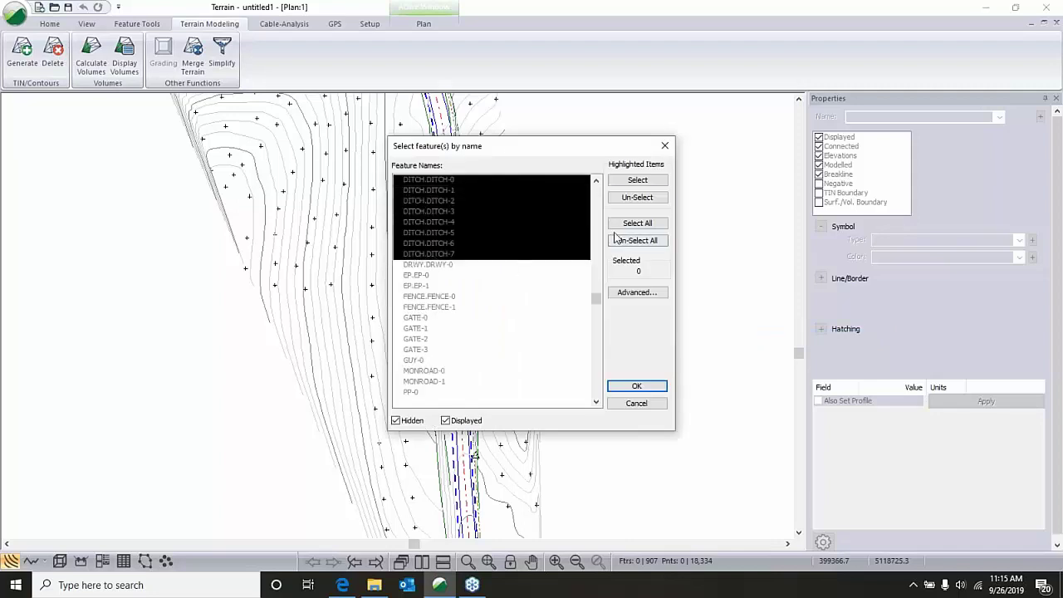
left_click(634, 181)
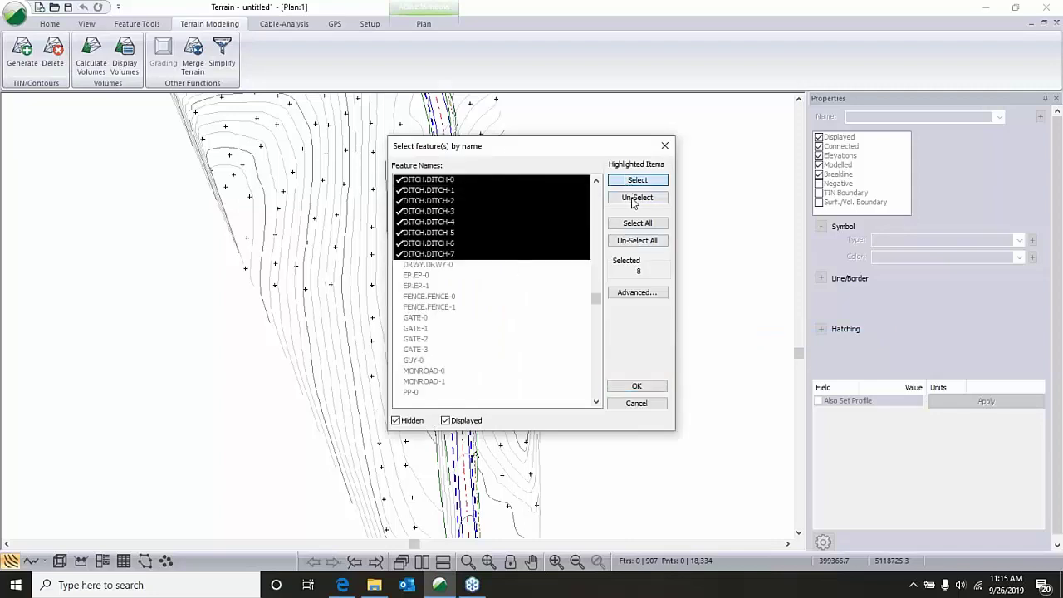
left_click(634, 386)
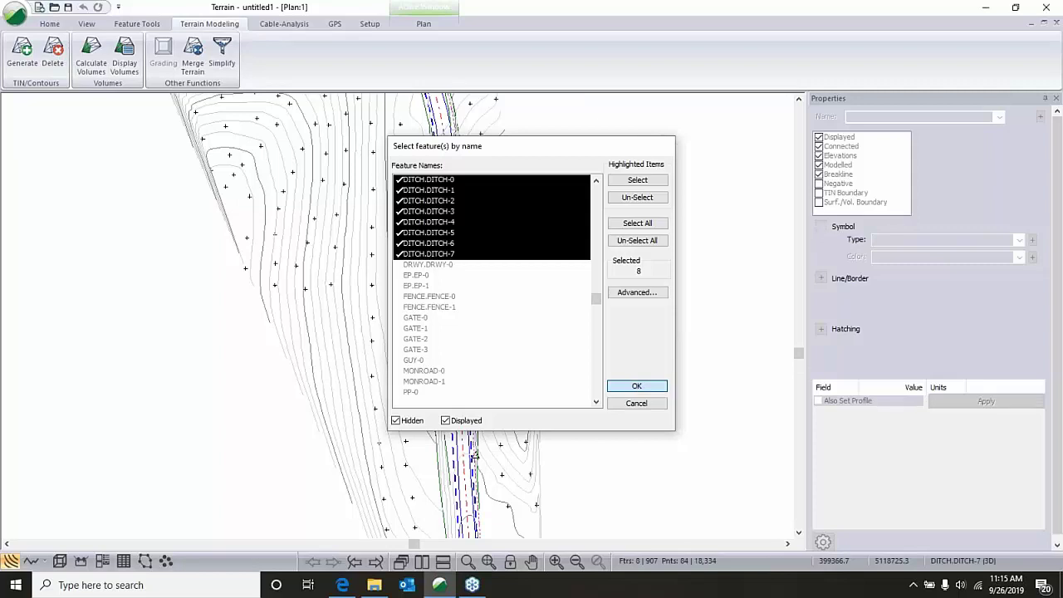
left_click(633, 385)
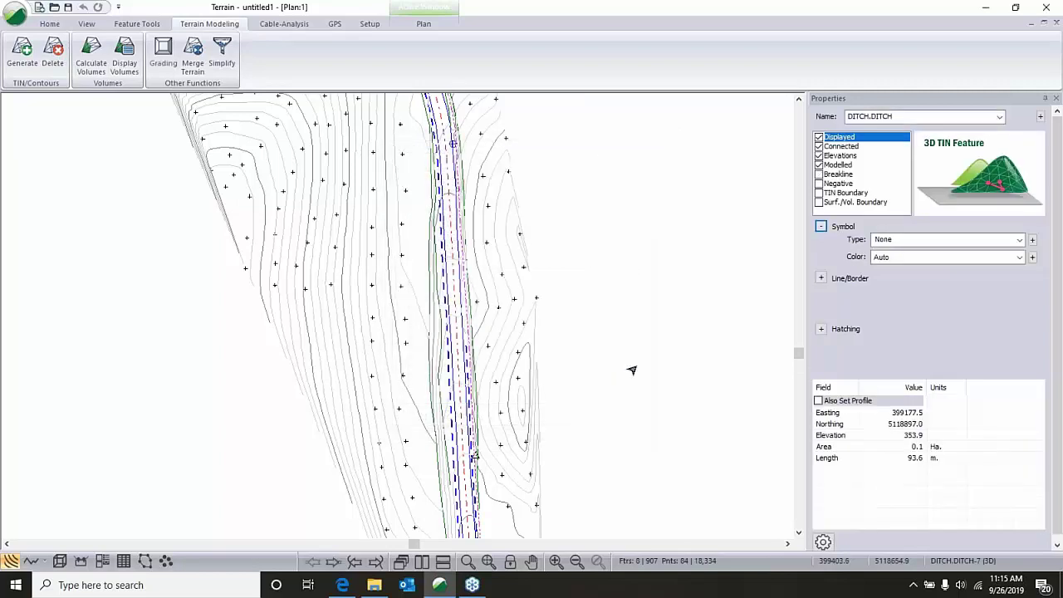
Enable the Breakline property for the selected DITCH.DITCH features in their feature properties.
double_click(452, 249)
left_click(40, 126)
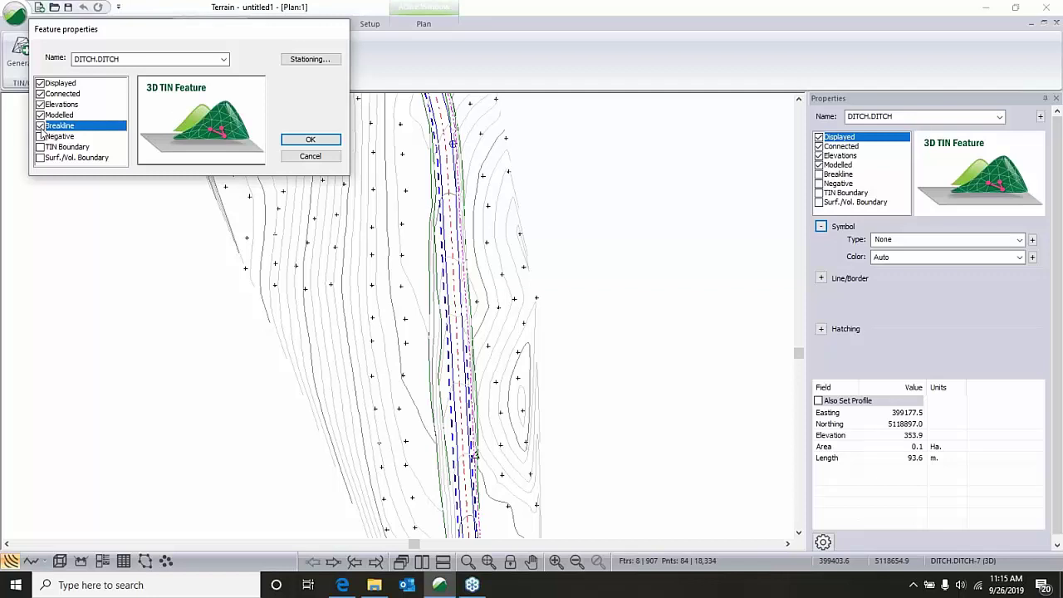
left_click(315, 143)
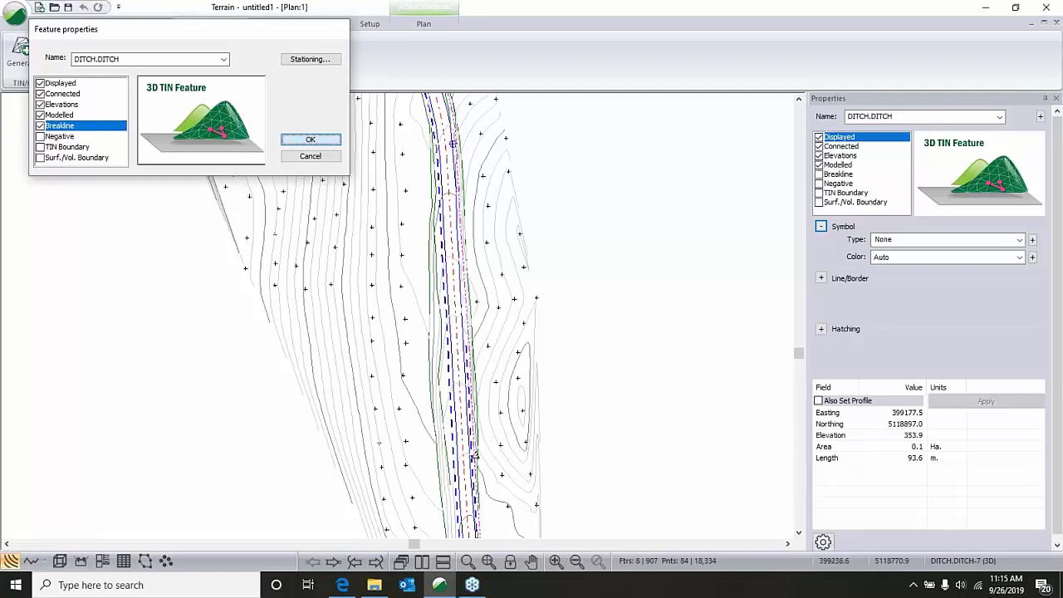
Recalculate the TIN and contours with the ditch breaklines, keeping the current calculation options and continuing past the crossing-breakline messages.
middle_click_drag(591, 263, 611, 321)
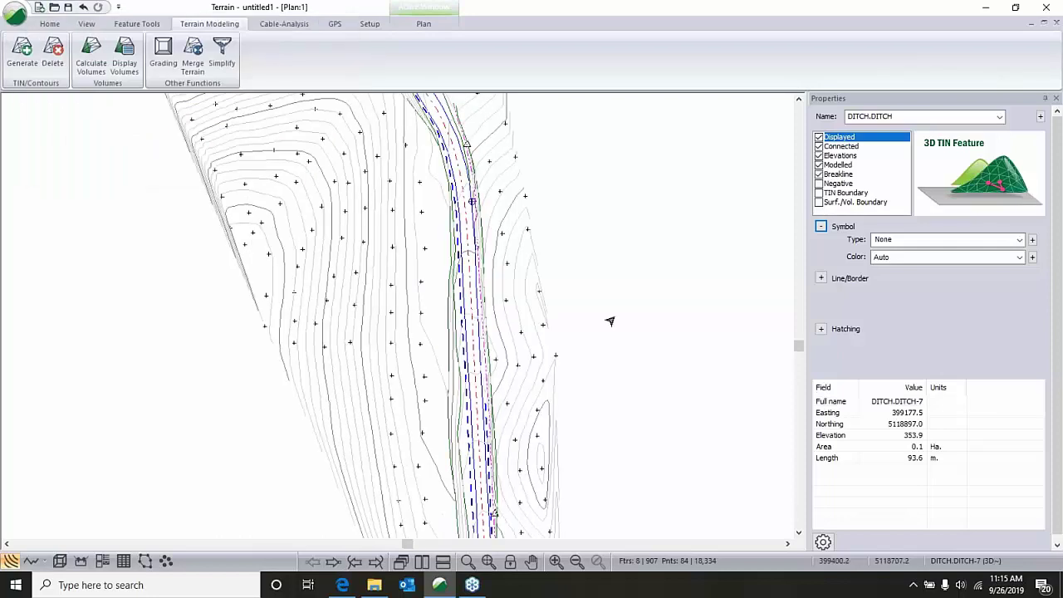
left_click(21, 49)
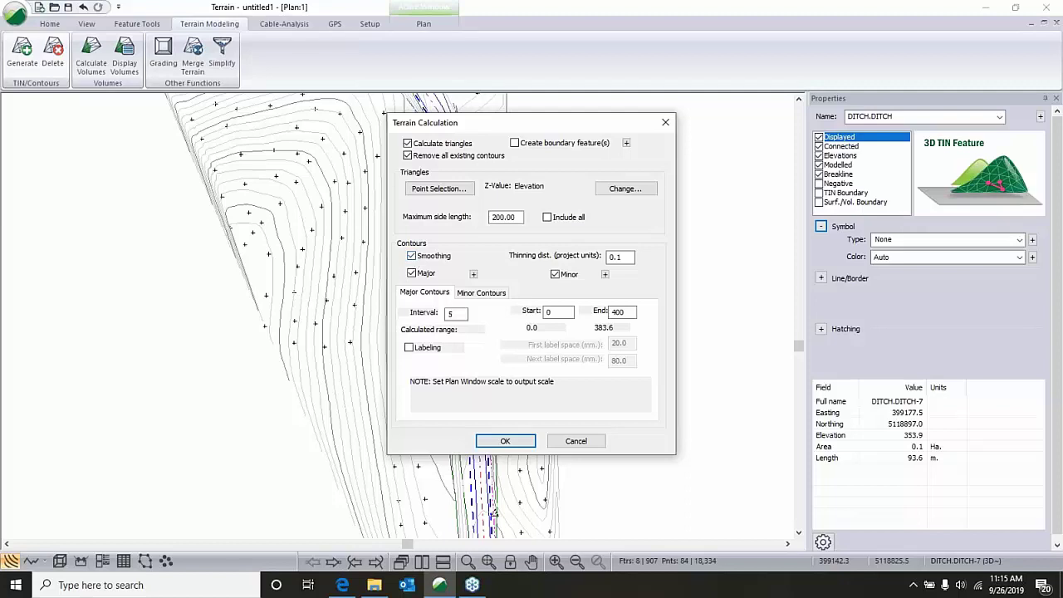
left_click(505, 441)
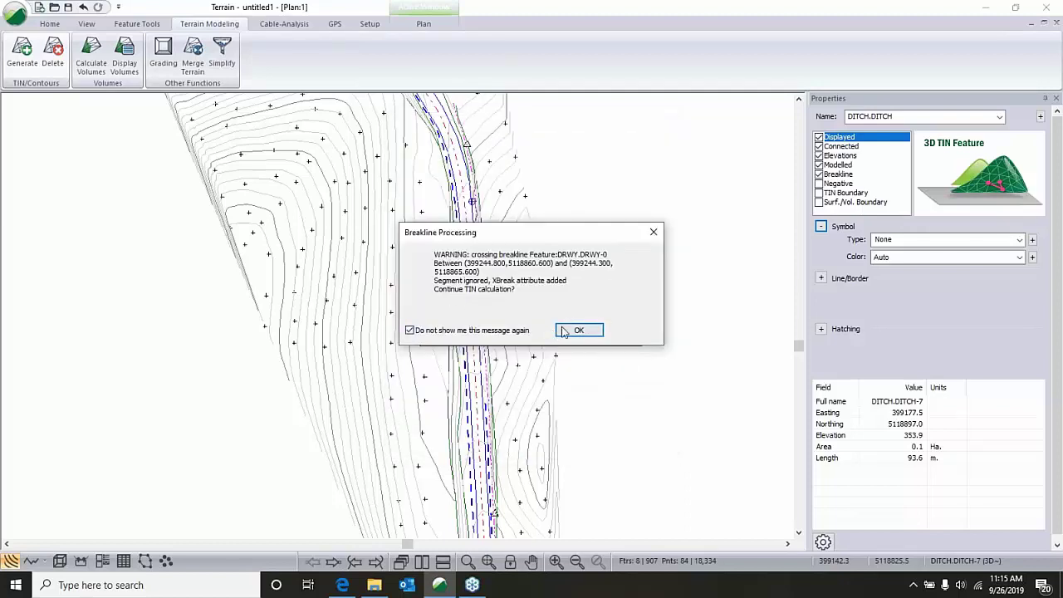
left_click(575, 330)
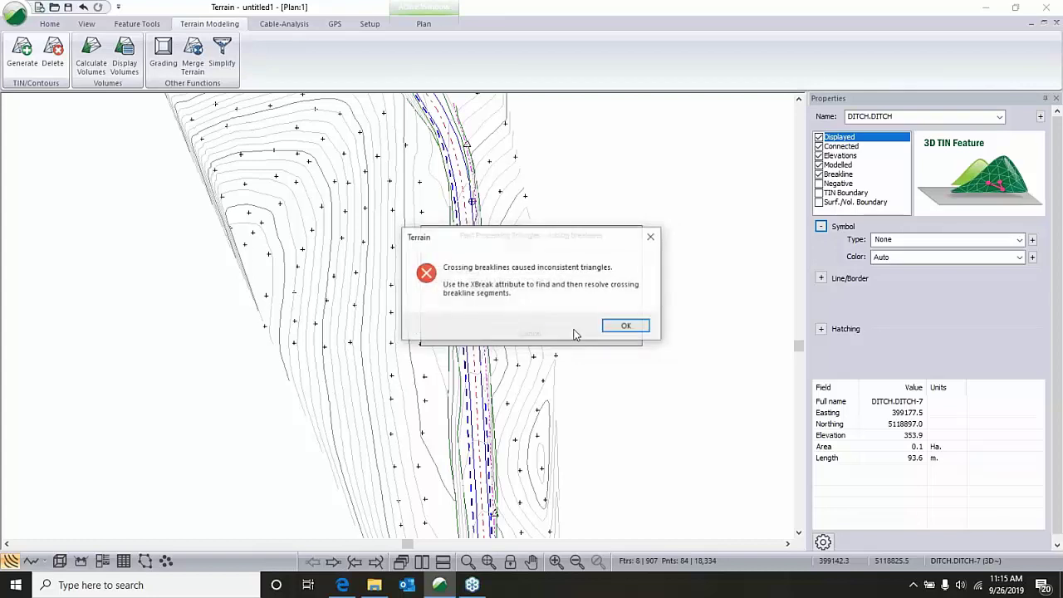
left_click(634, 327)
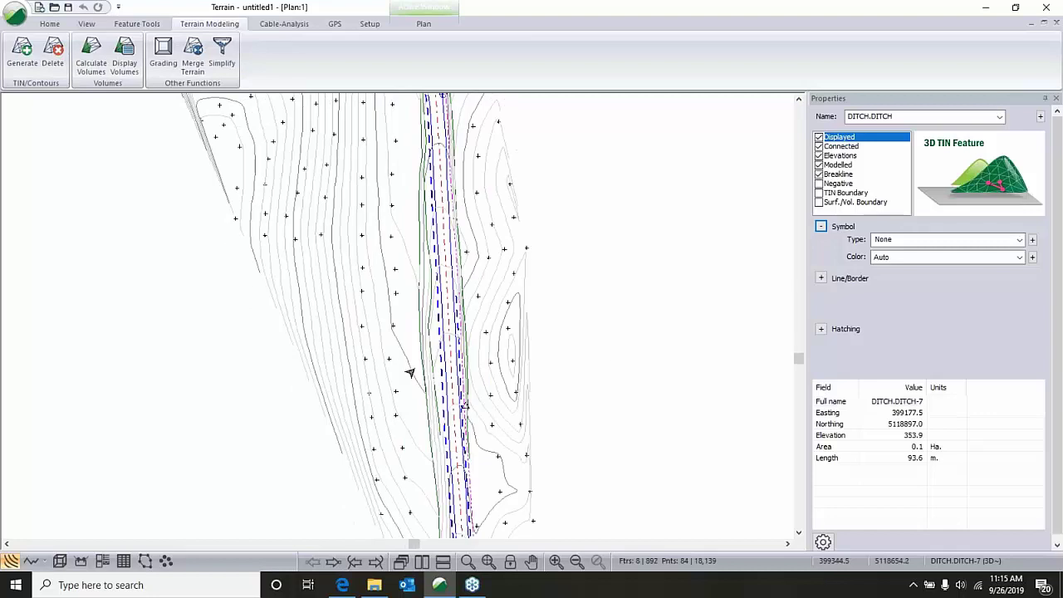
Examine the recalculated surface along the road and its ditches in the 3D view, and return to the plan.
left_click(60, 561)
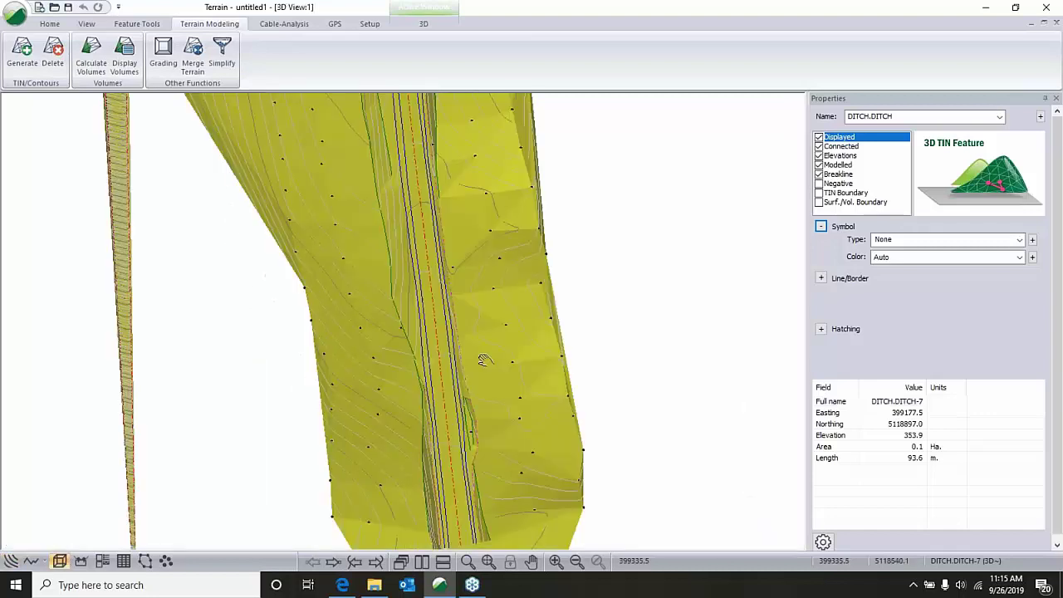
scroll(413, 285, "up", 2)
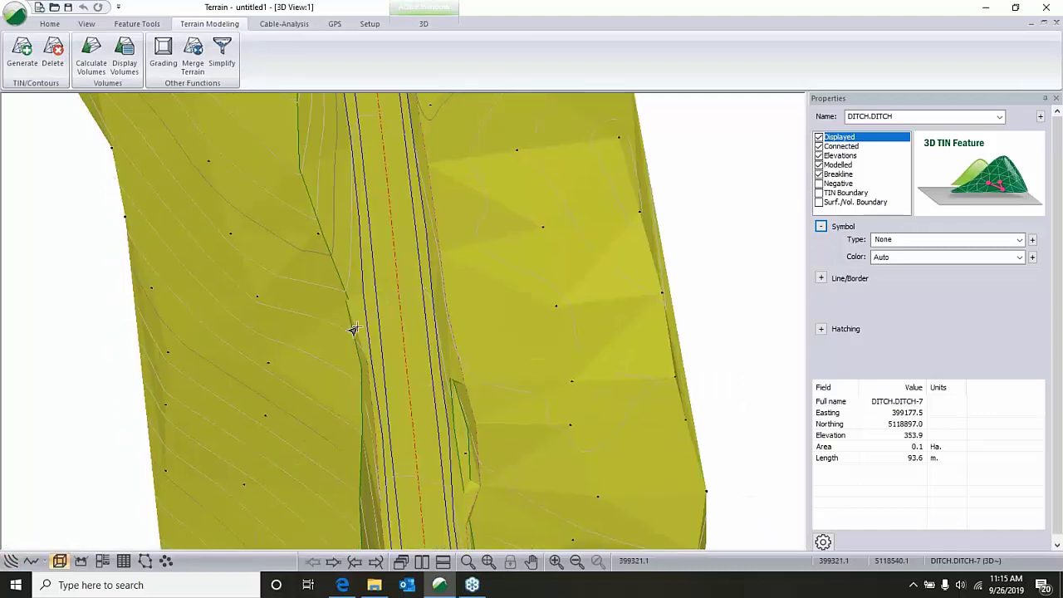
middle_click_drag(396, 250, 429, 406)
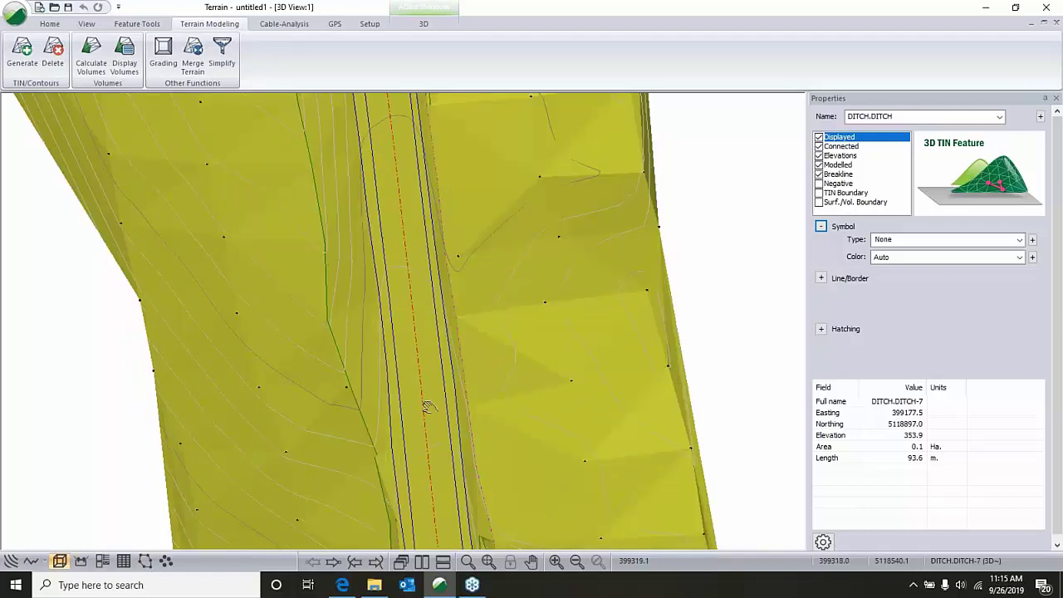
left_click_drag(429, 407, 80, 417)
left_click(27, 563)
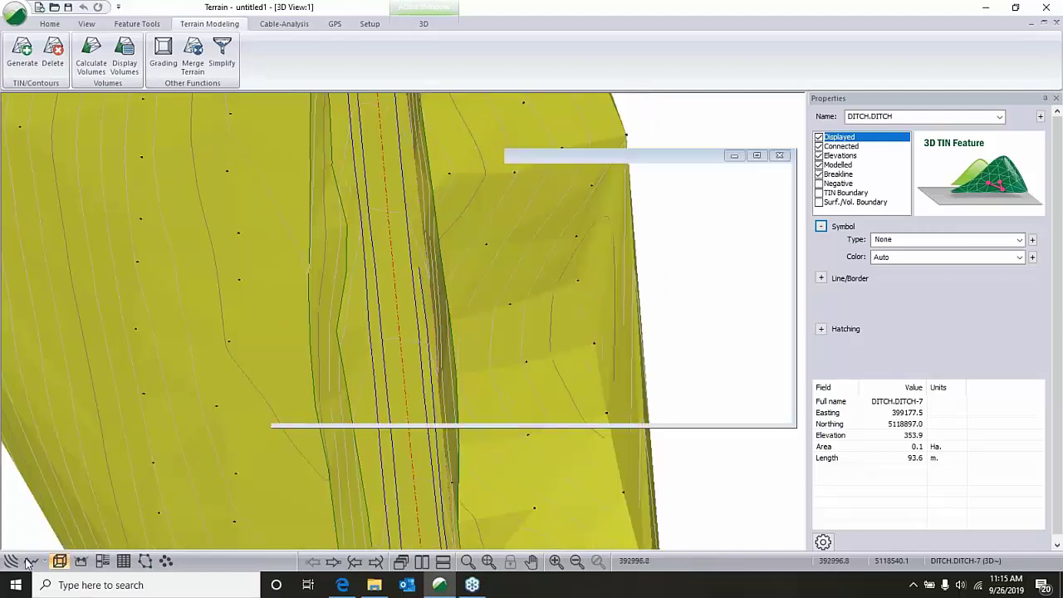
Select the CLP.CLP-0 centreline at the dense contour cluster and open its coordinates, accepting that the existing terrain triangles are cleared.
scroll(346, 224, "up", 5)
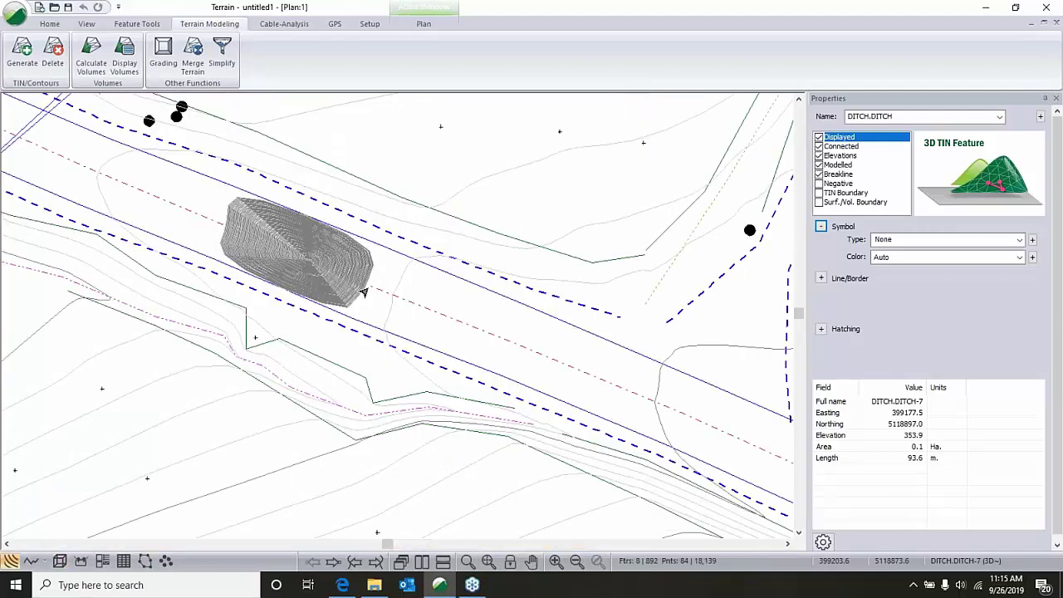
left_click(363, 293)
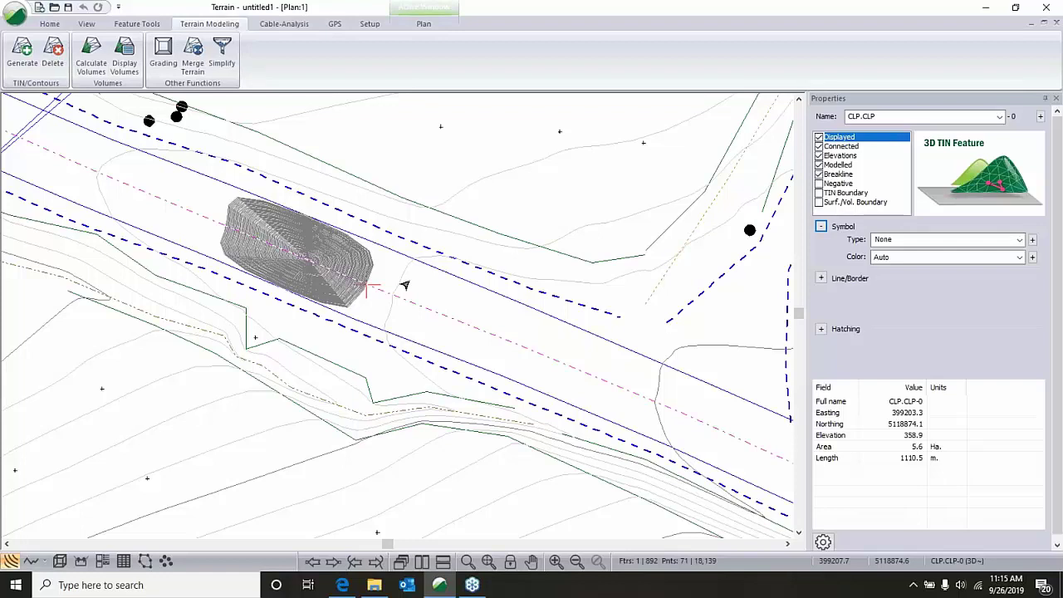
scroll(405, 285, "down", 1)
scroll(404, 284, "down", 1)
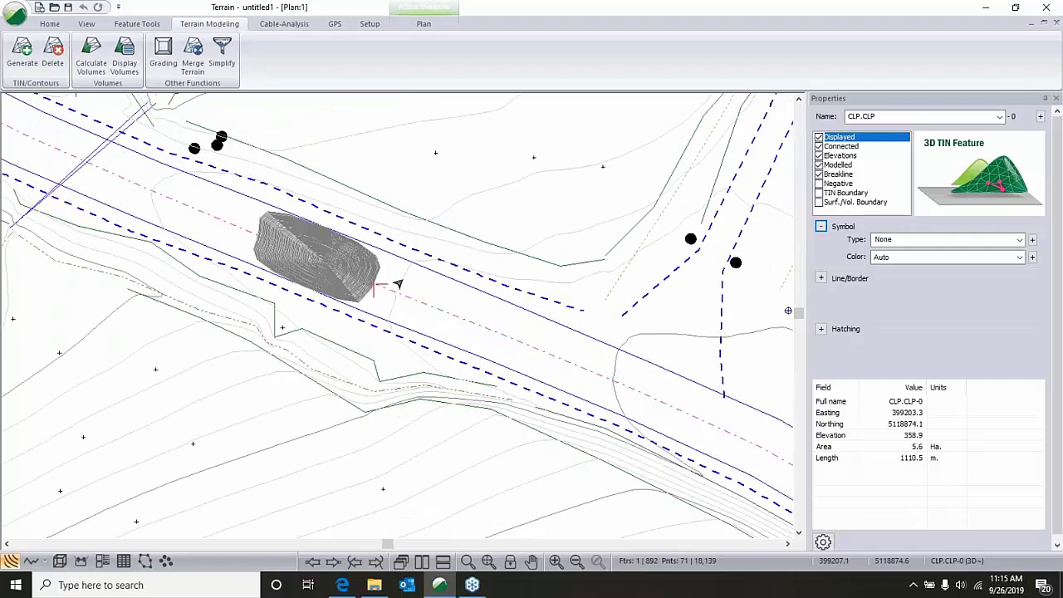
scroll(398, 284, "down", 1)
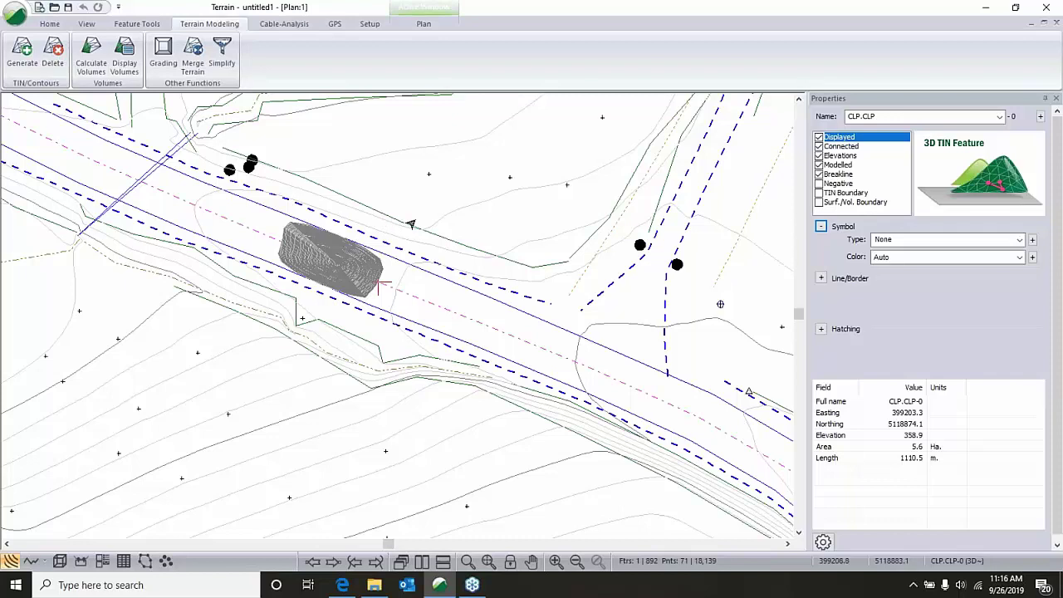
right_click(405, 191)
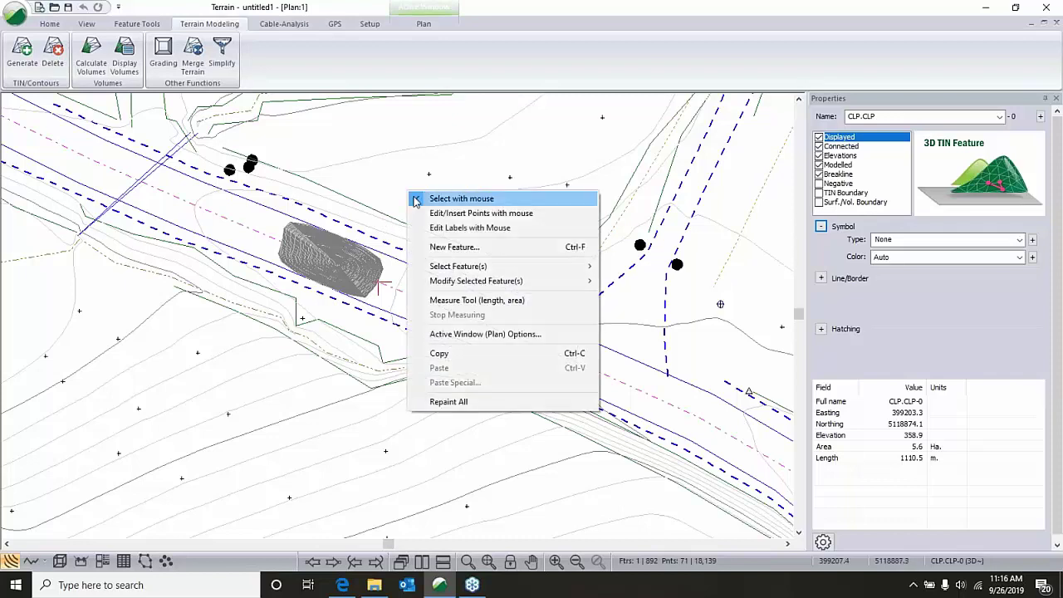
mouse_move(504, 287)
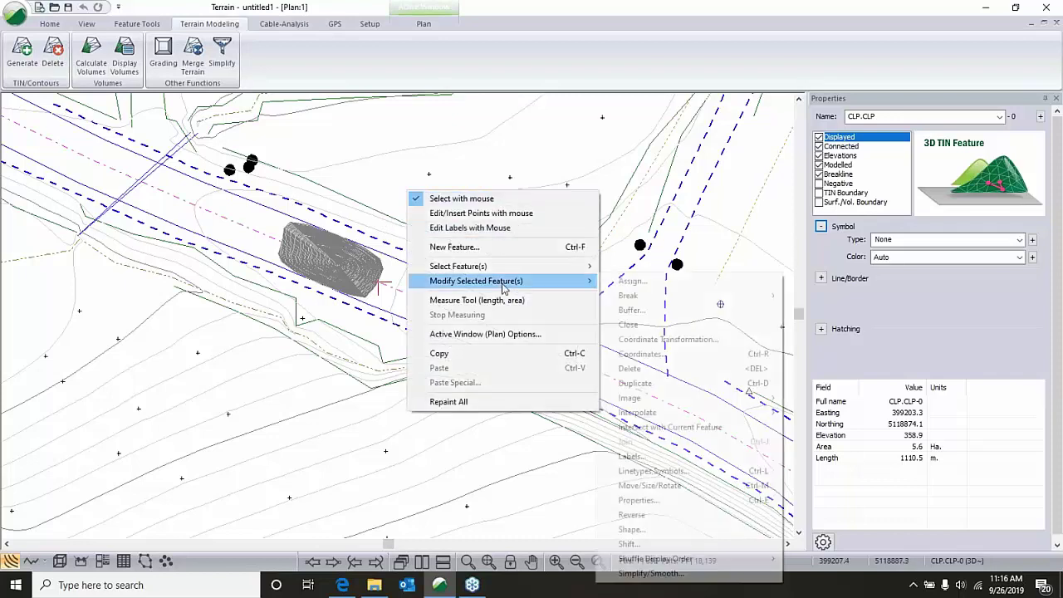
left_click(666, 354)
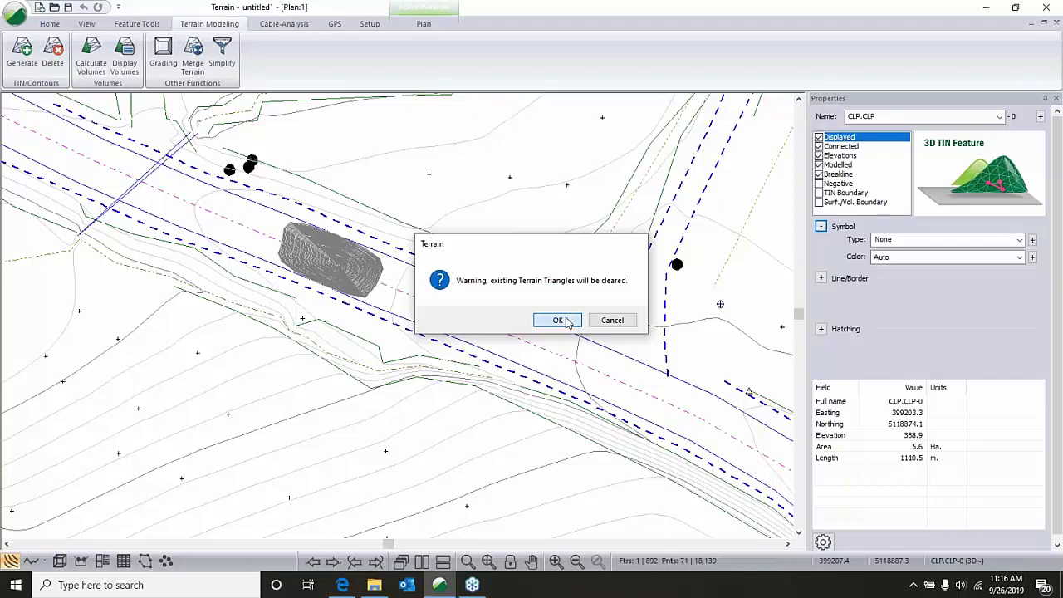
left_click(558, 320)
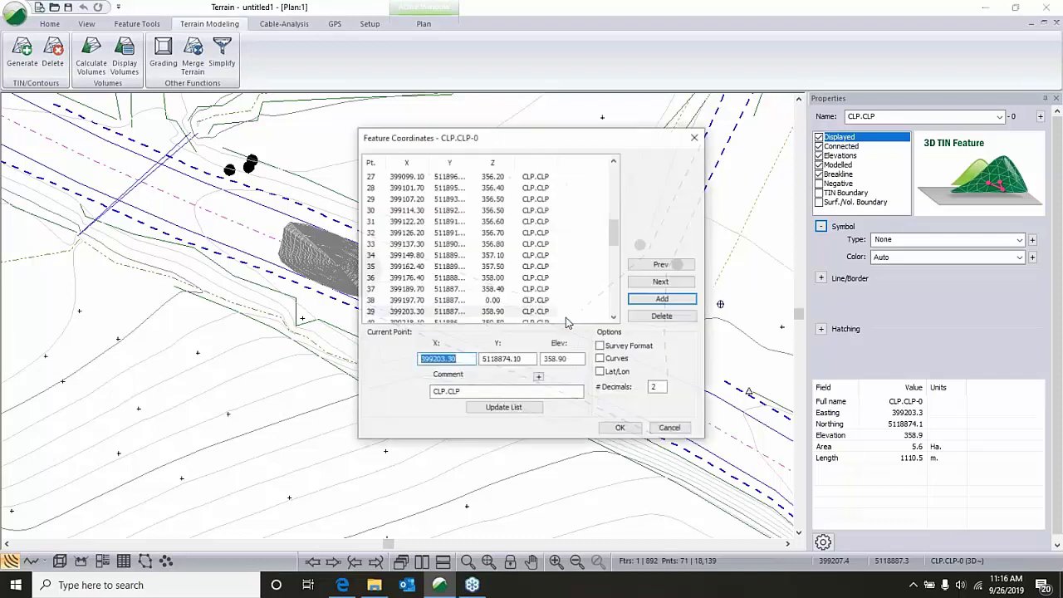
Delete the zero-elevation point 38 from the CLP.CLP-0 coordinate list and accept the edit.
scroll(501, 197, "down", 5)
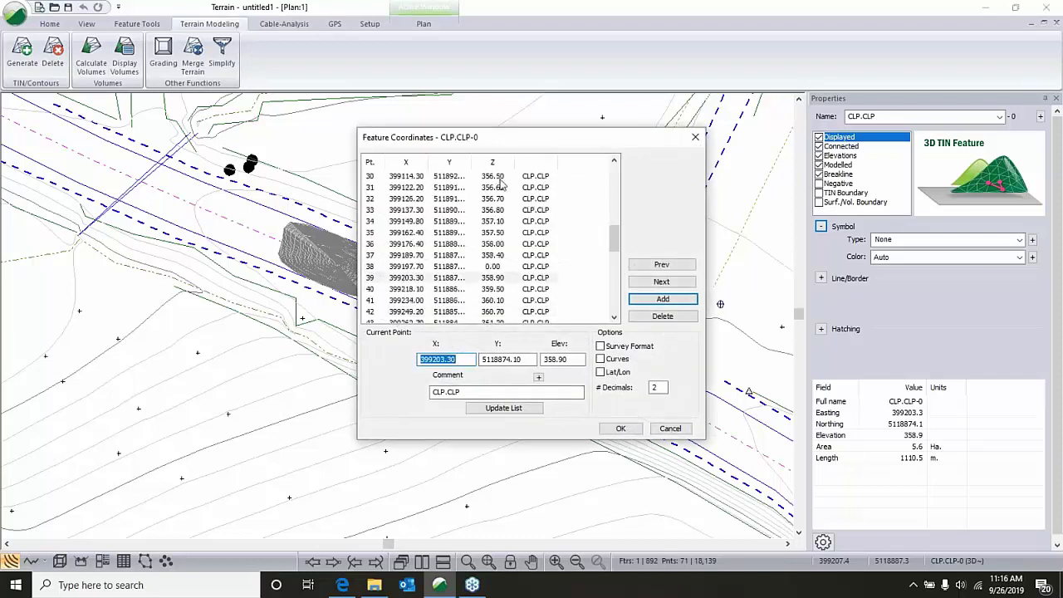
scroll(502, 197, "up", 4)
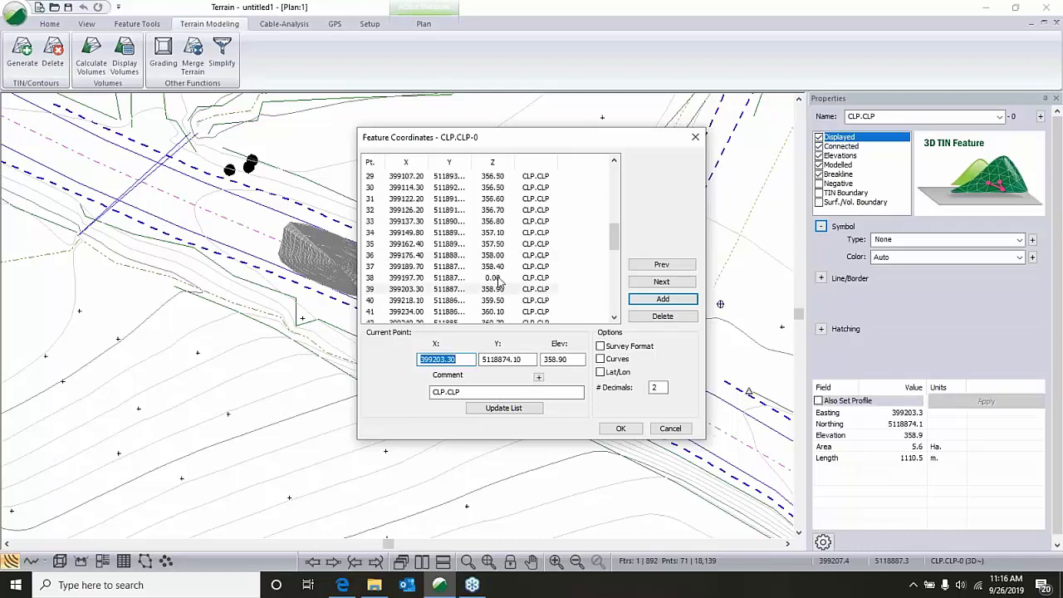
left_click(497, 279)
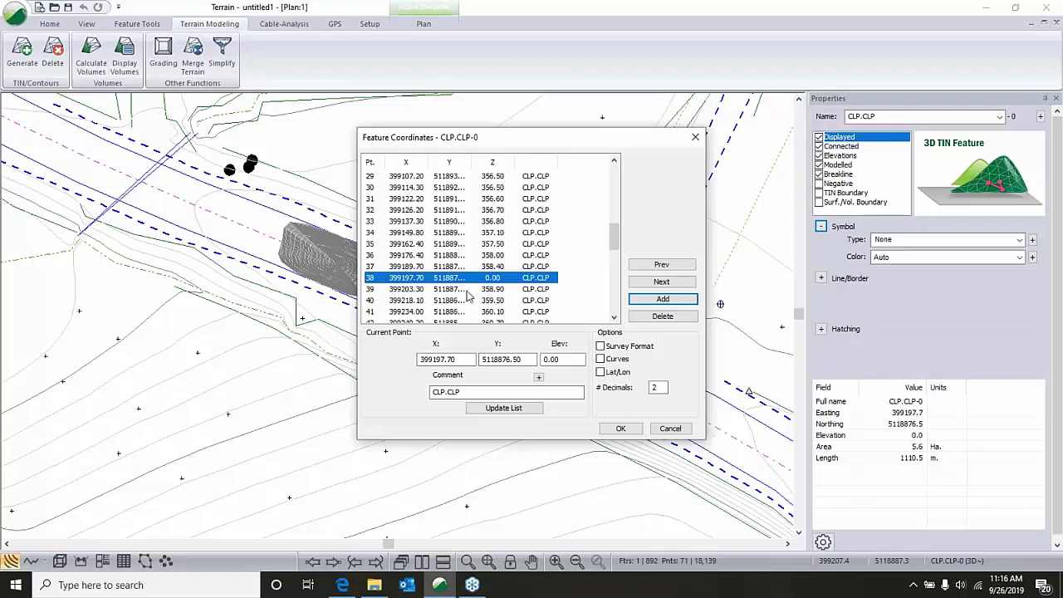
left_click(503, 407)
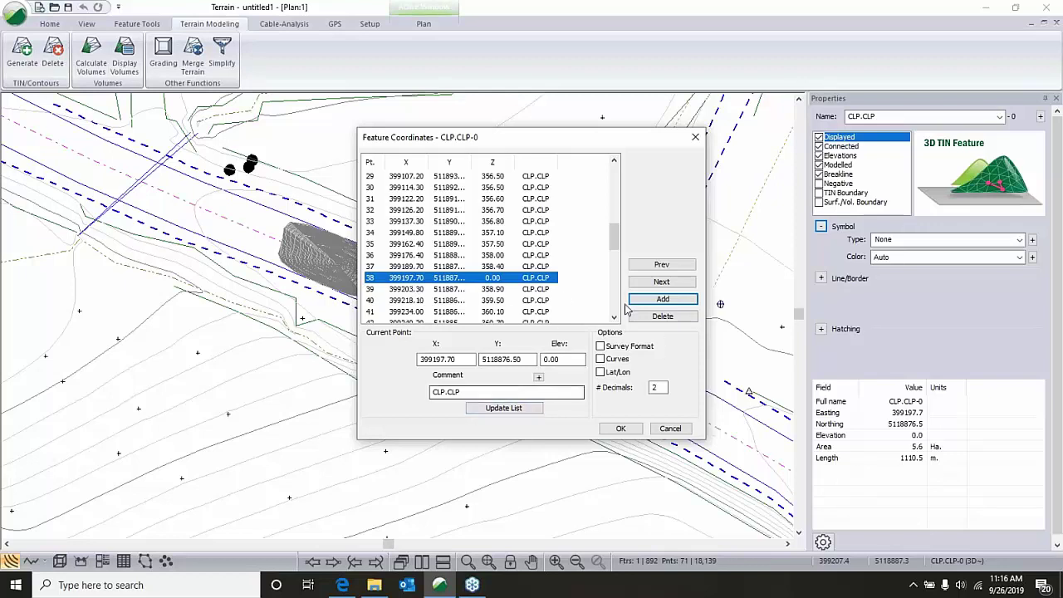
left_click_drag(519, 147, 673, 188)
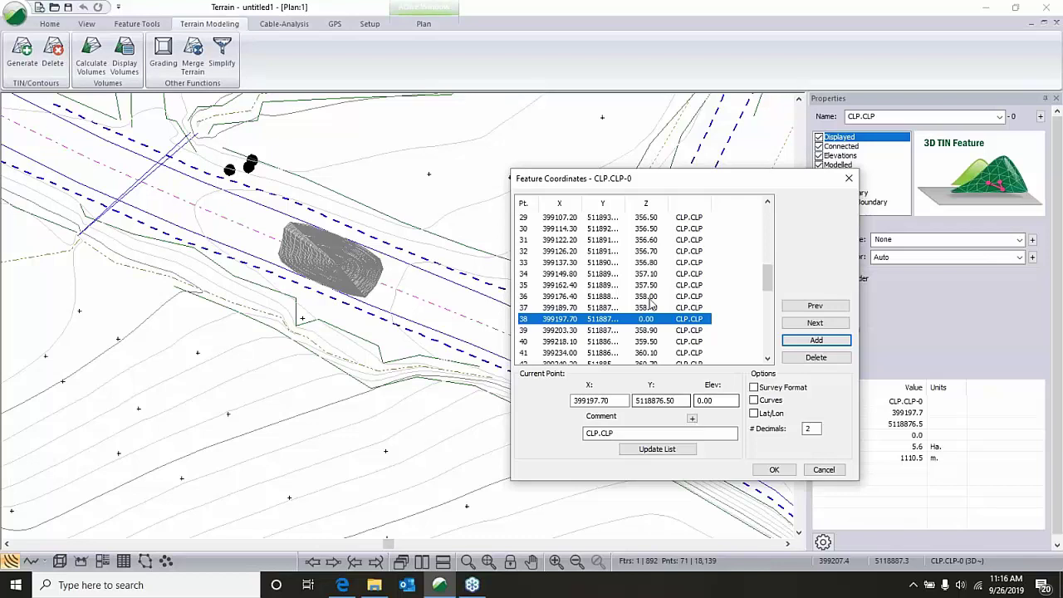
left_click(816, 358)
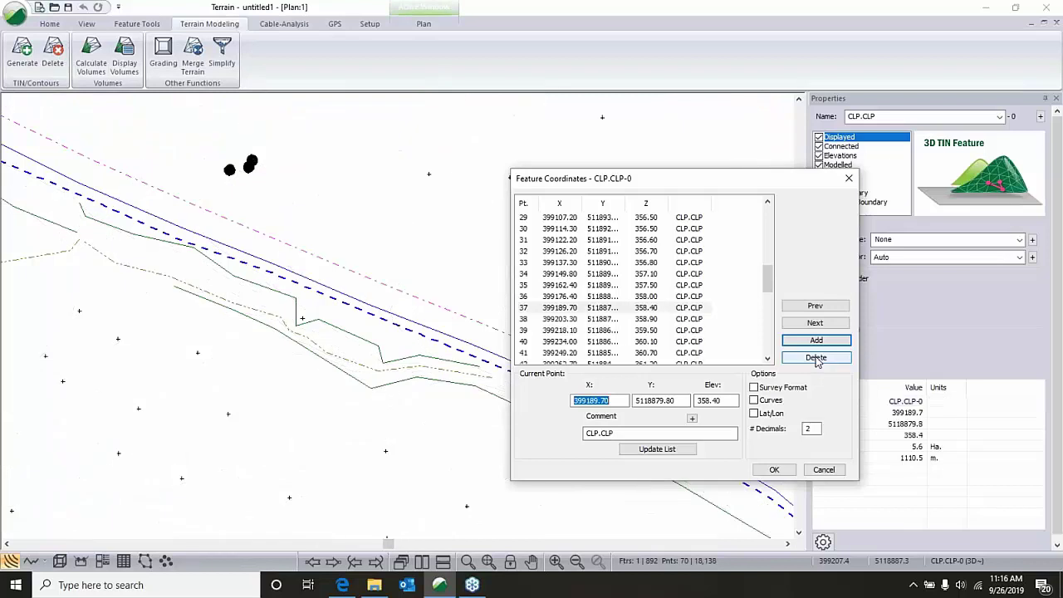
left_click(773, 469)
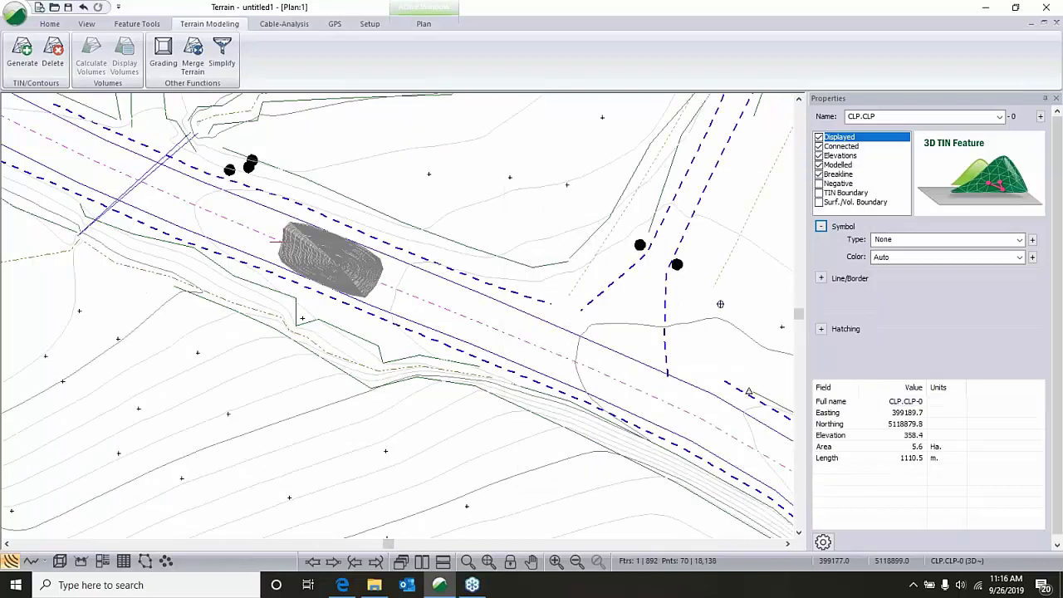
Regenerate the TIN and contours from the corrected centreline, keeping the current options and continuing past the breakline messages.
left_click(23, 52)
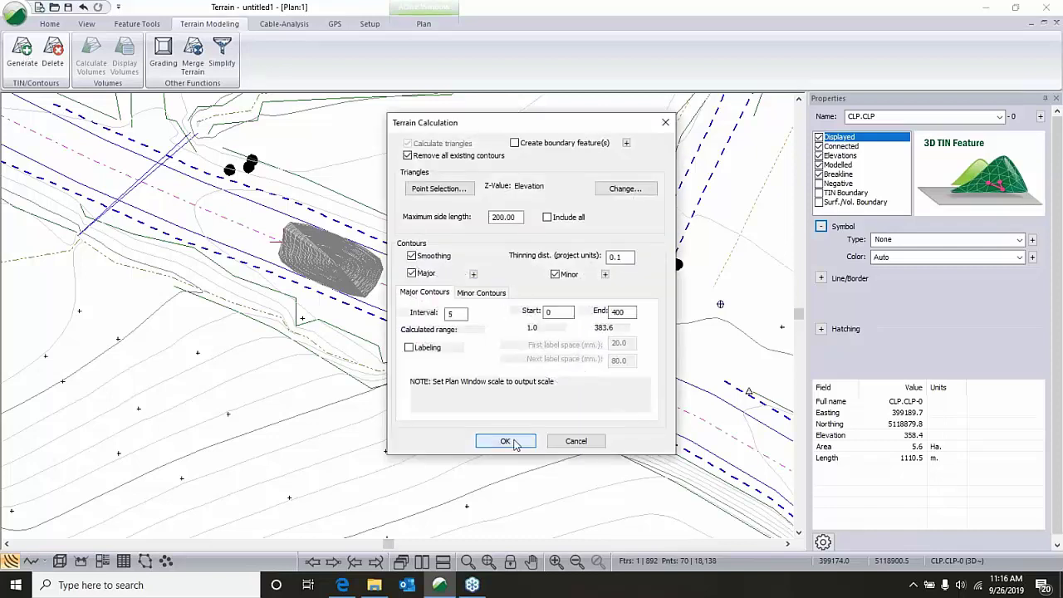
left_click(505, 441)
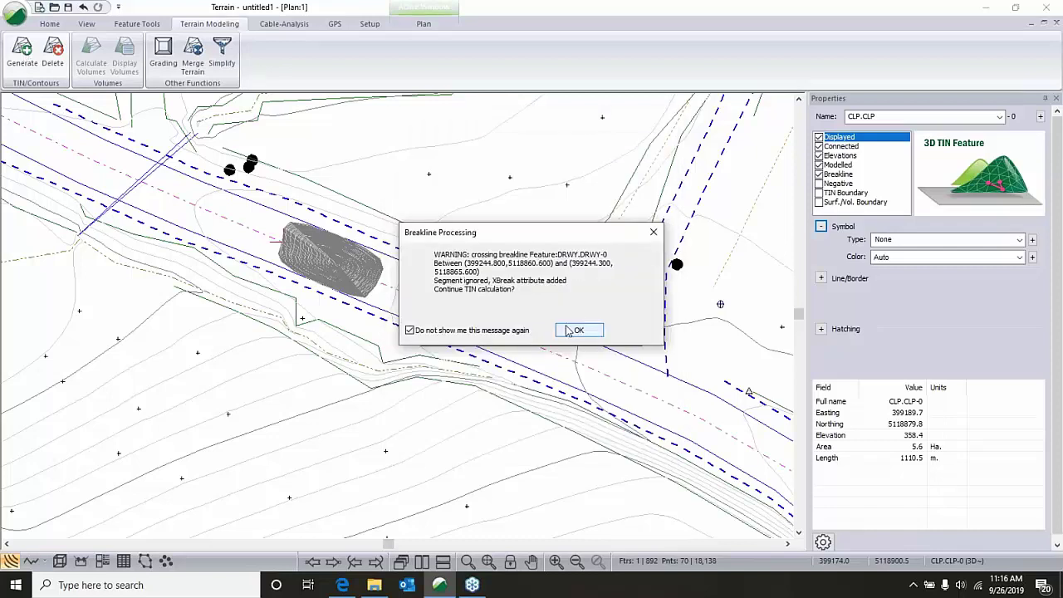
key("Return")
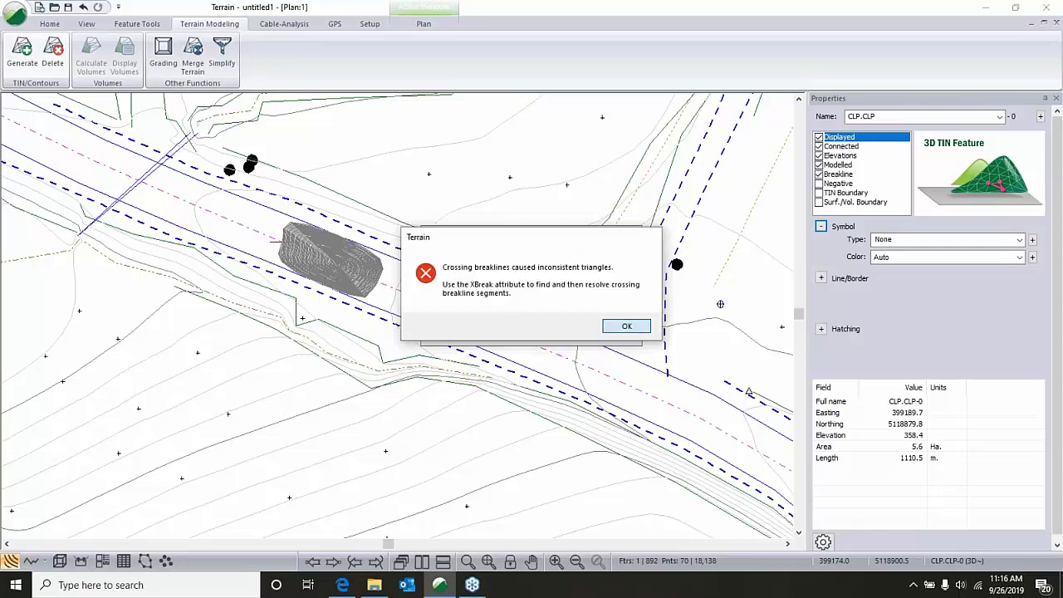
key("Return")
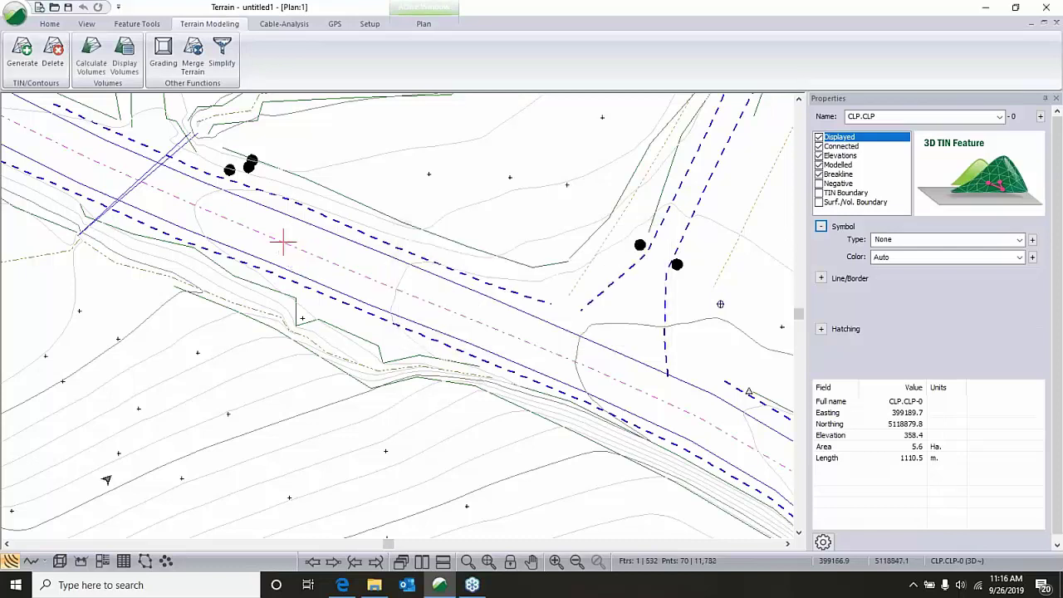
Check the regenerated surface in the 3D view, and examine the contours along the road bend in the plan.
left_click(60, 561)
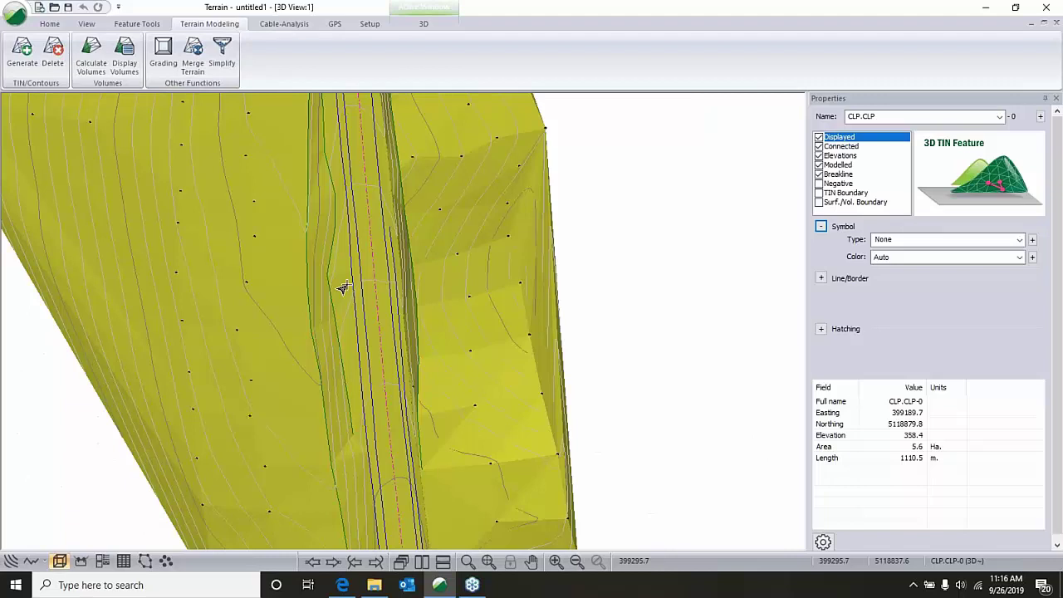
scroll(342, 287, "down", 5)
left_click_drag(342, 287, 349, 332)
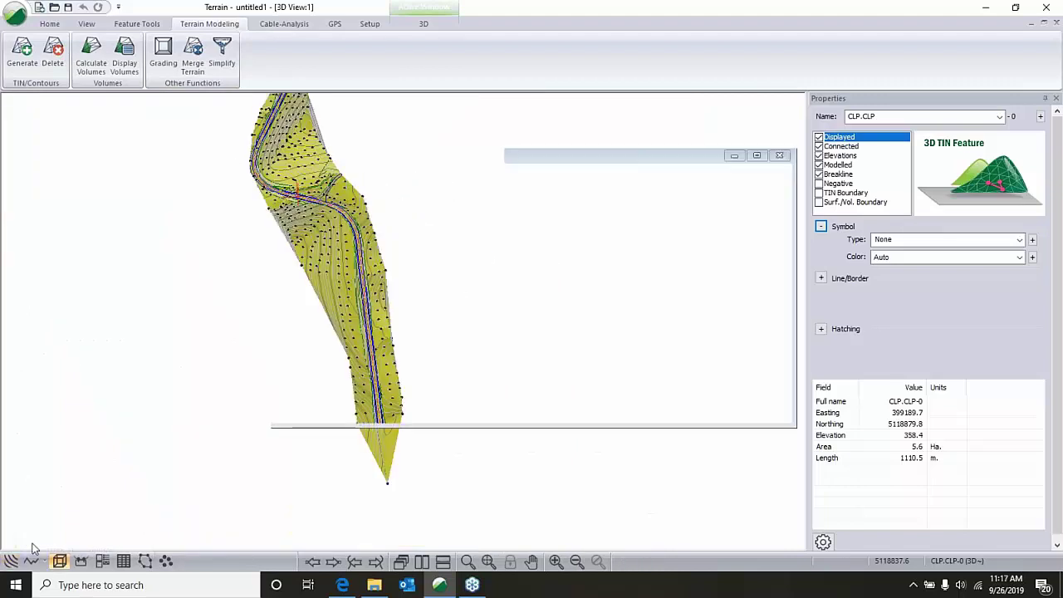
left_click(12, 561)
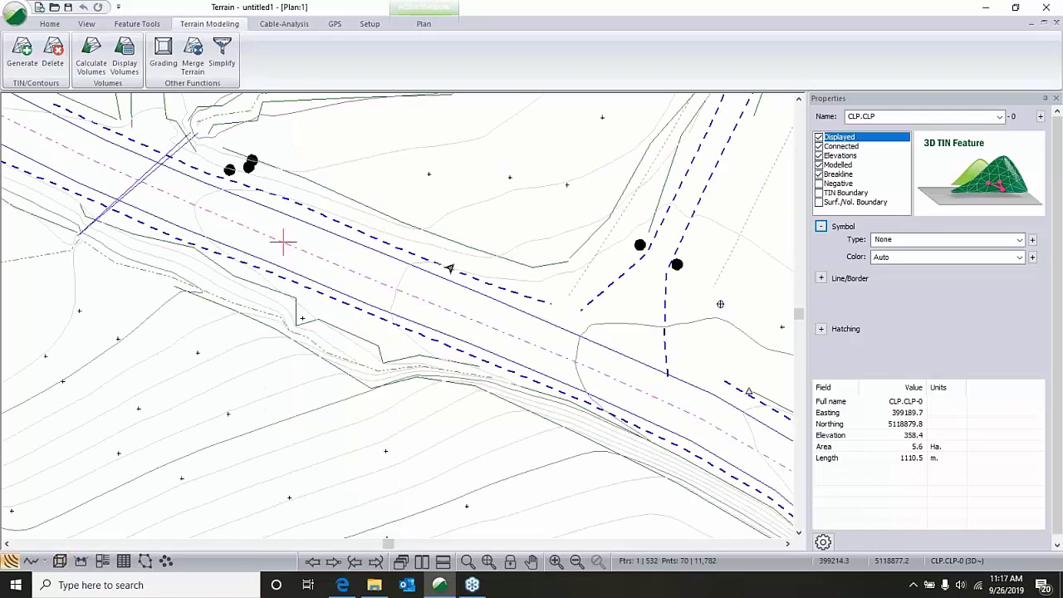
middle_click_drag(283, 241, 37, 190)
middle_click_drag(533, 342, 495, 278)
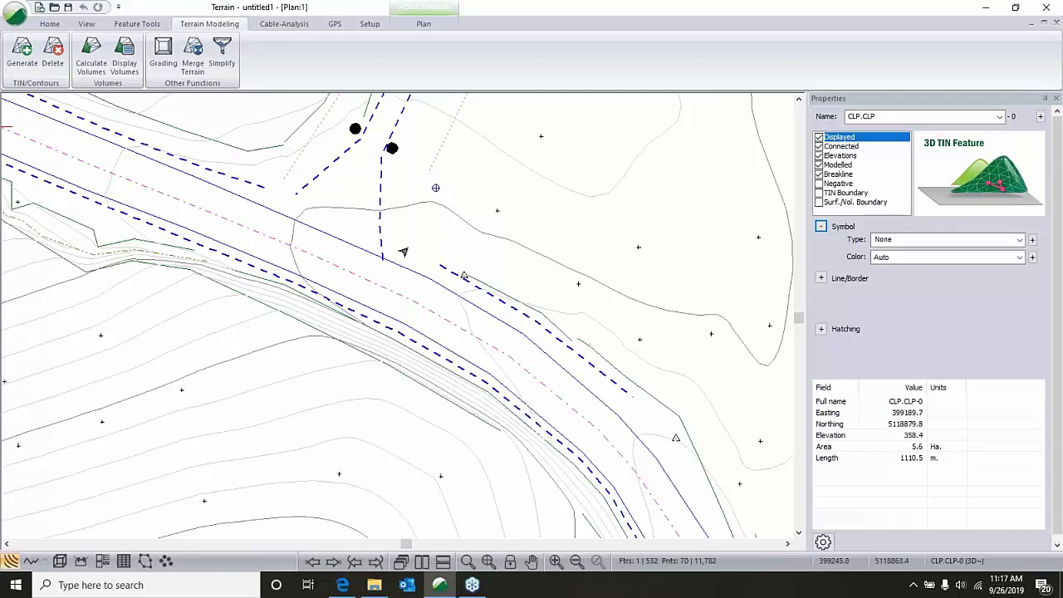
middle_click_drag(584, 366, 455, 230)
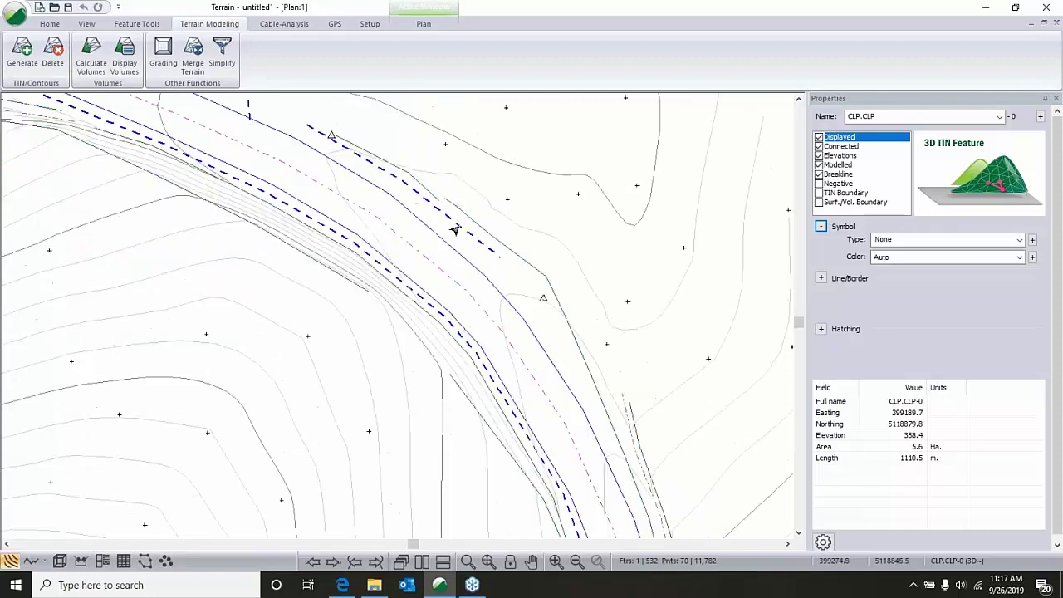
Select all features that have the Crossing Breakline property set to Yes, leaving the other properties ignored.
mouse_move(793, 540)
middle_mouse_down()
mouse_move(612, 377)
mouse_move(446, 261)
mouse_move(416, 310)
middle_mouse_up()
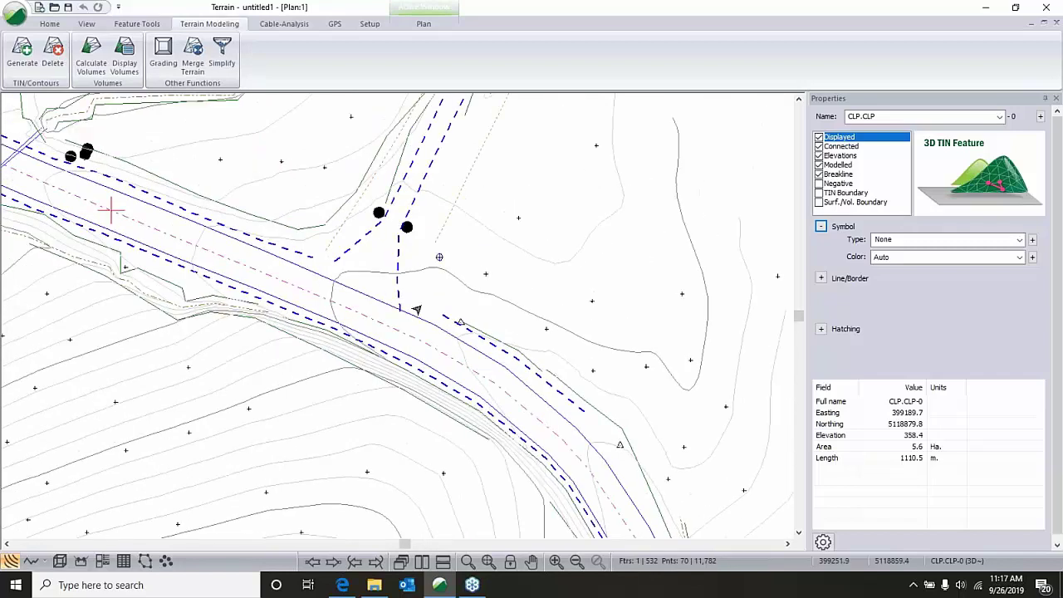
right_click(485, 237)
mouse_move(577, 325)
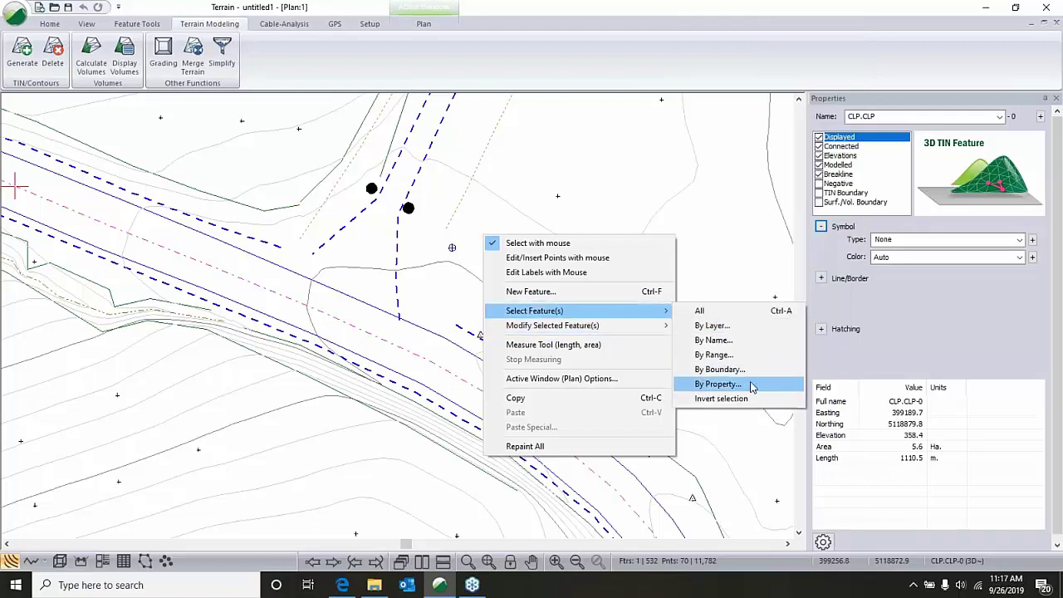
left_click(752, 386)
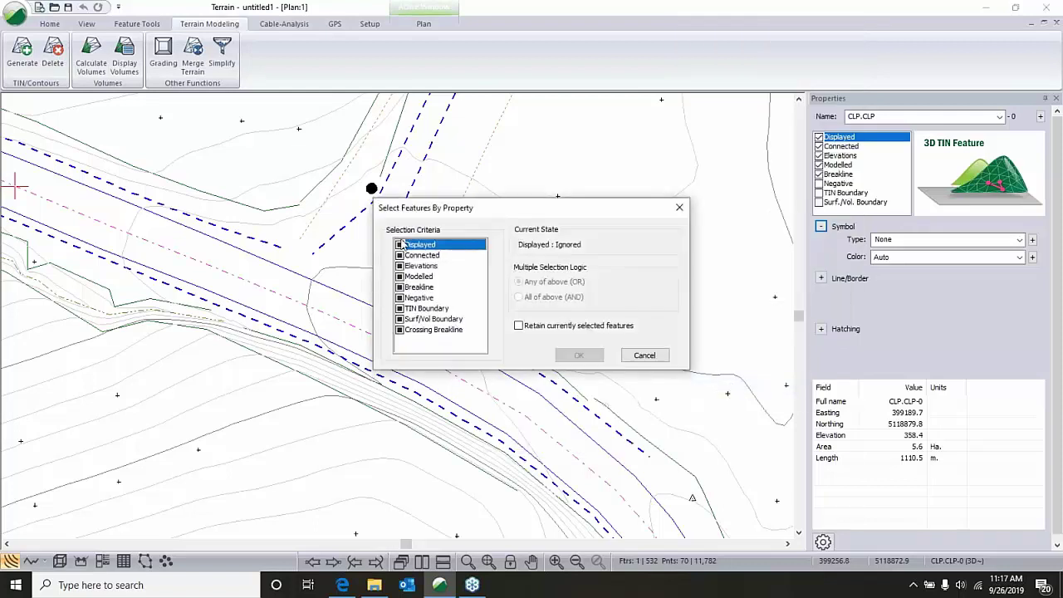
left_click(401, 331)
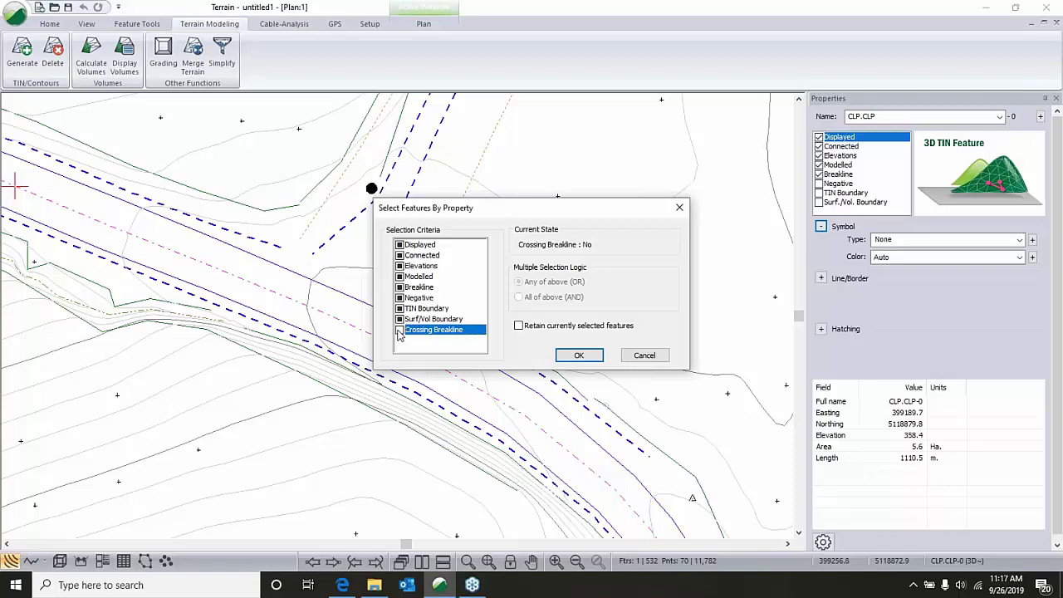
left_click(400, 330)
left_click(581, 356)
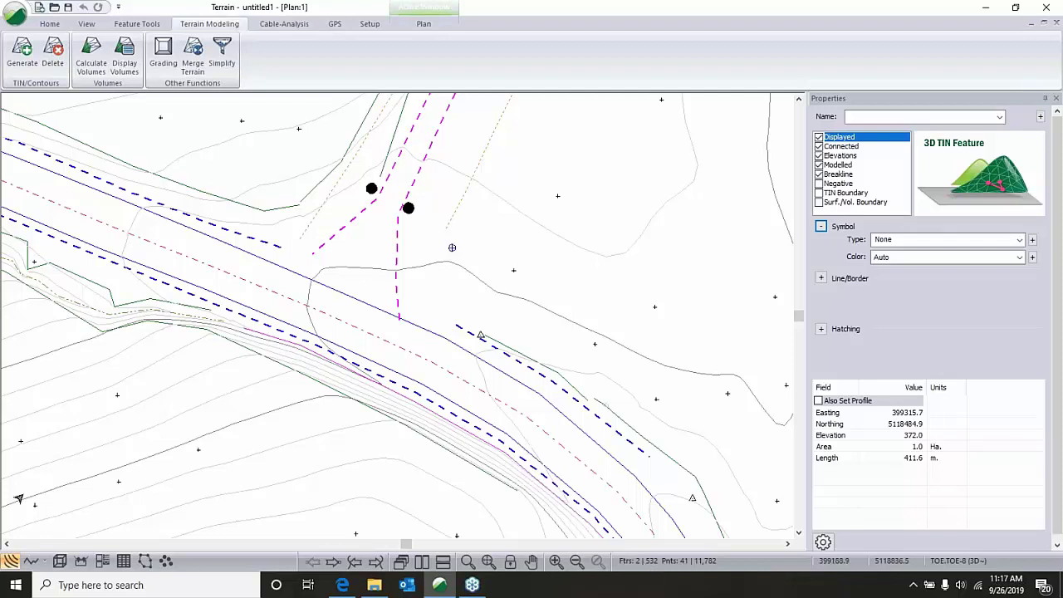
List the selected crossing breaklines in the Features pane and make the green TOE.TOE-8 line current, inspecting the end that crosses its neighbour.
left_click(144, 562)
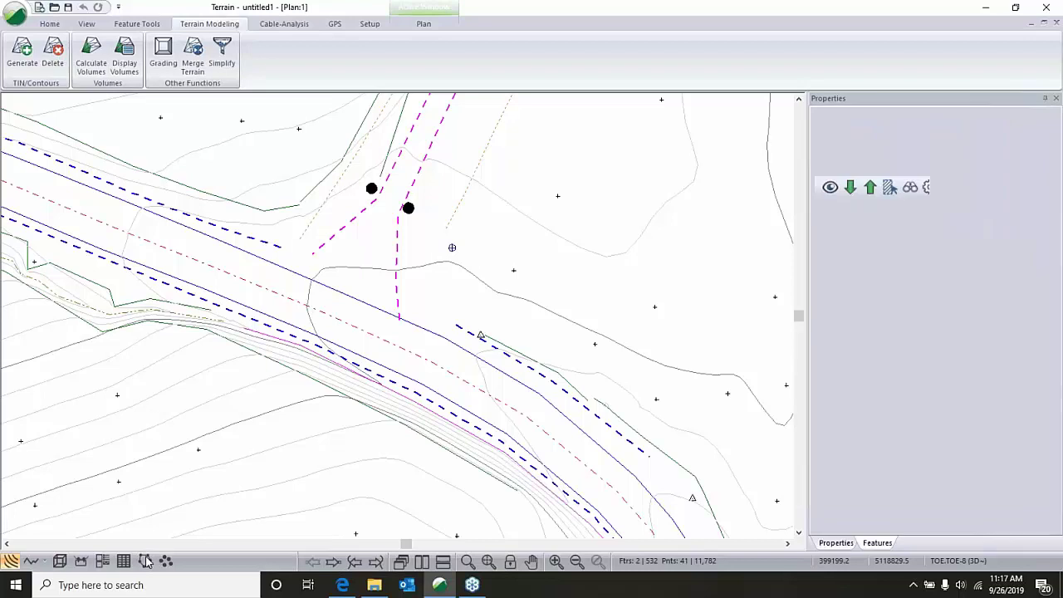
left_click(144, 561)
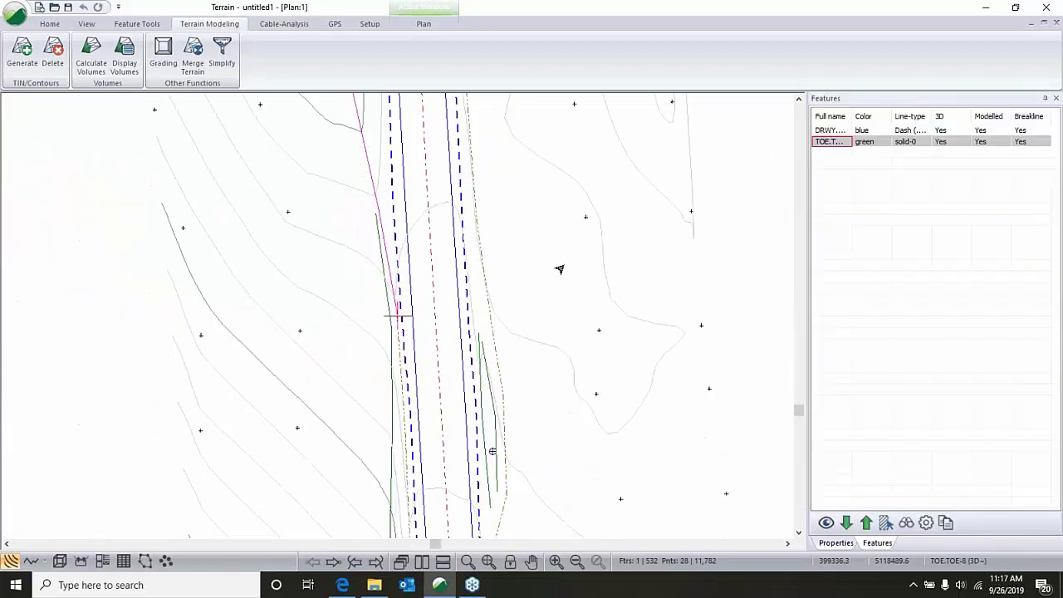
left_click(833, 130)
left_click(830, 142)
scroll(395, 370, "up", 8)
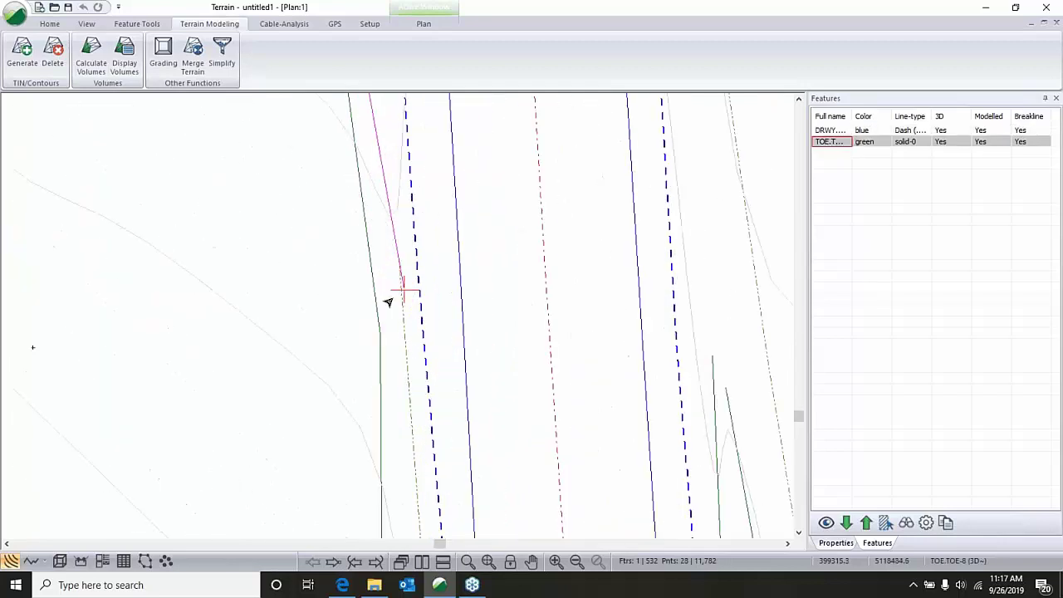
scroll(401, 284, "up", 3)
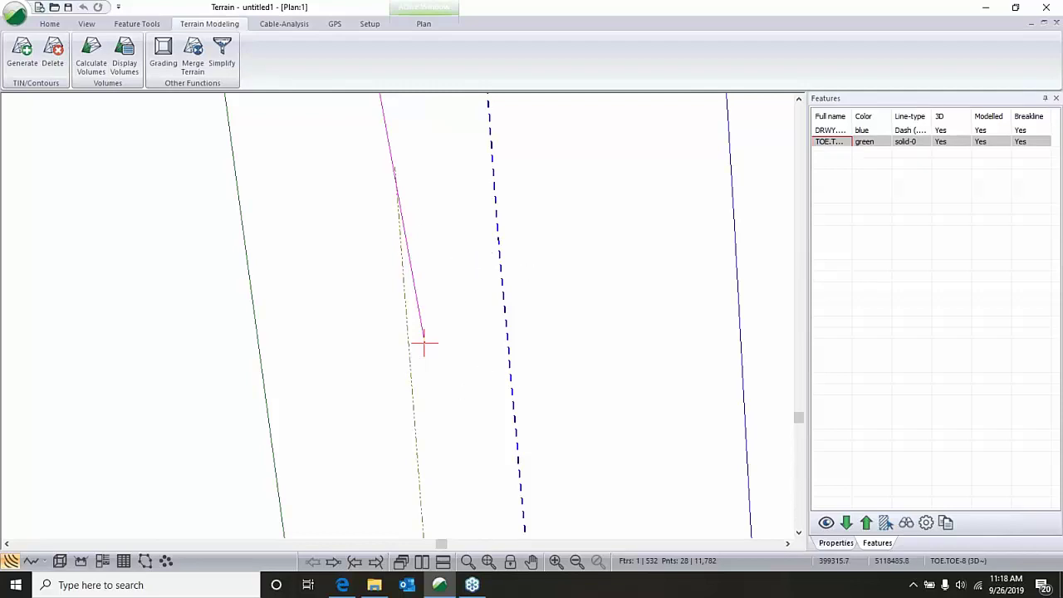
scroll(415, 249, "down", 1)
scroll(407, 226, "down", 1)
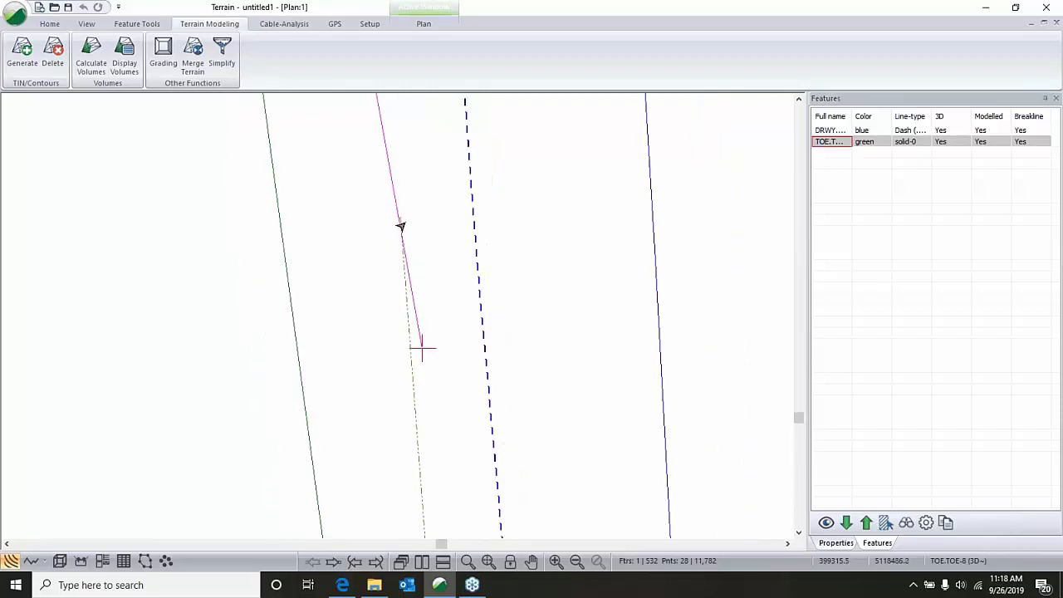
Move the end point of TOE.TOE-8 back onto the end of the dash-dot line it crosses, accepting that the terrain triangles are cleared.
right_click(421, 214)
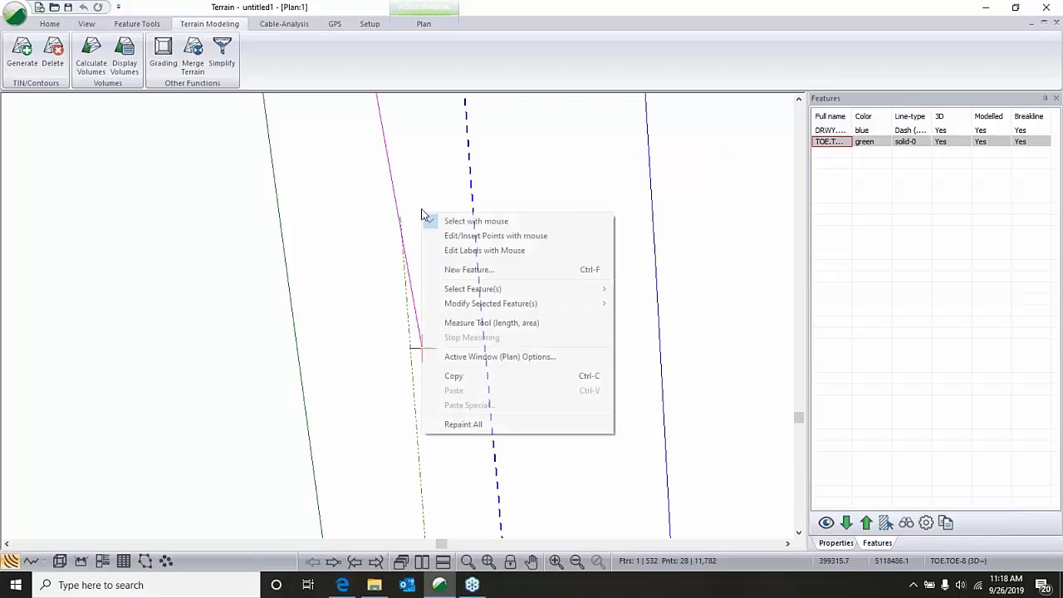
left_click(450, 238)
right_click(430, 272)
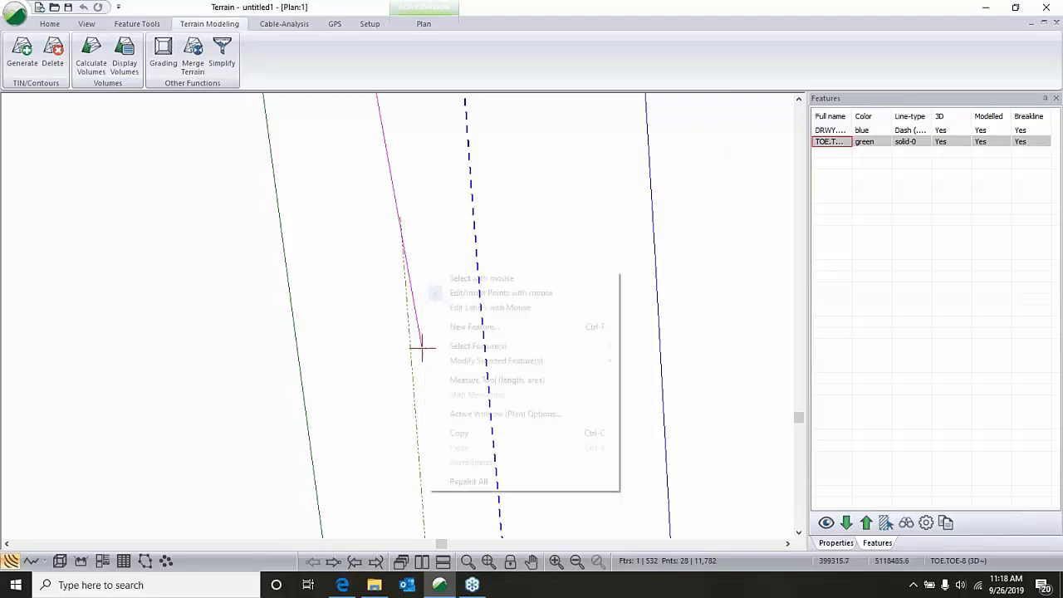
left_click(465, 279)
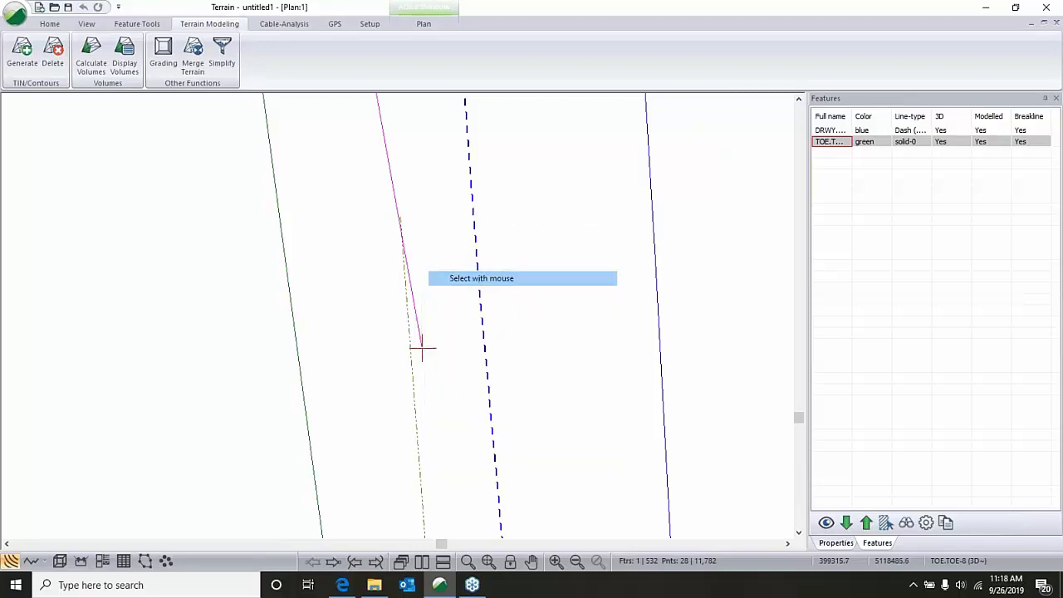
right_click(425, 229)
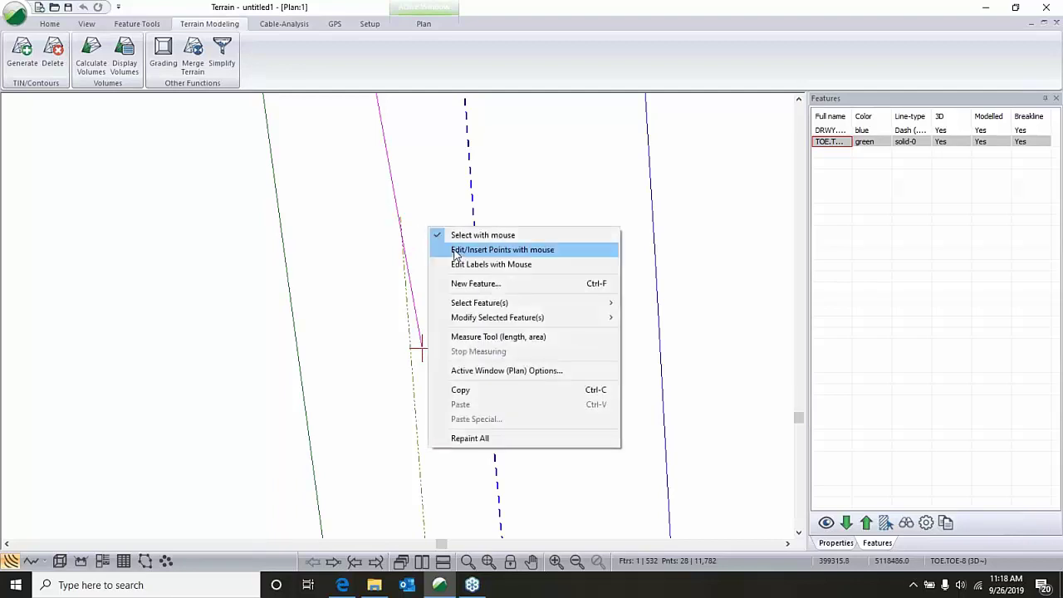
left_click(455, 250)
left_click(421, 347)
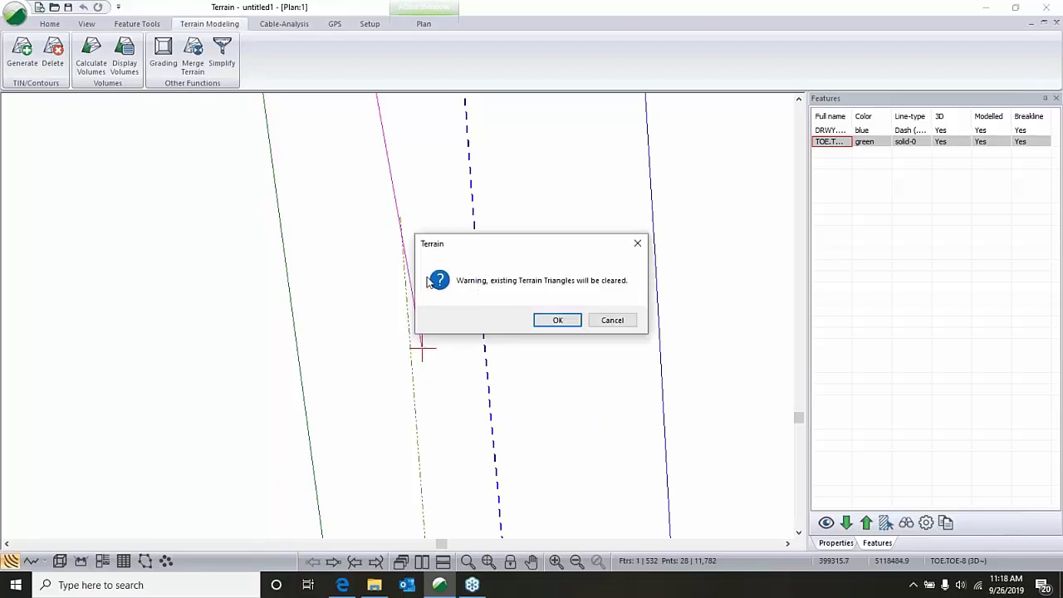
left_click(555, 320)
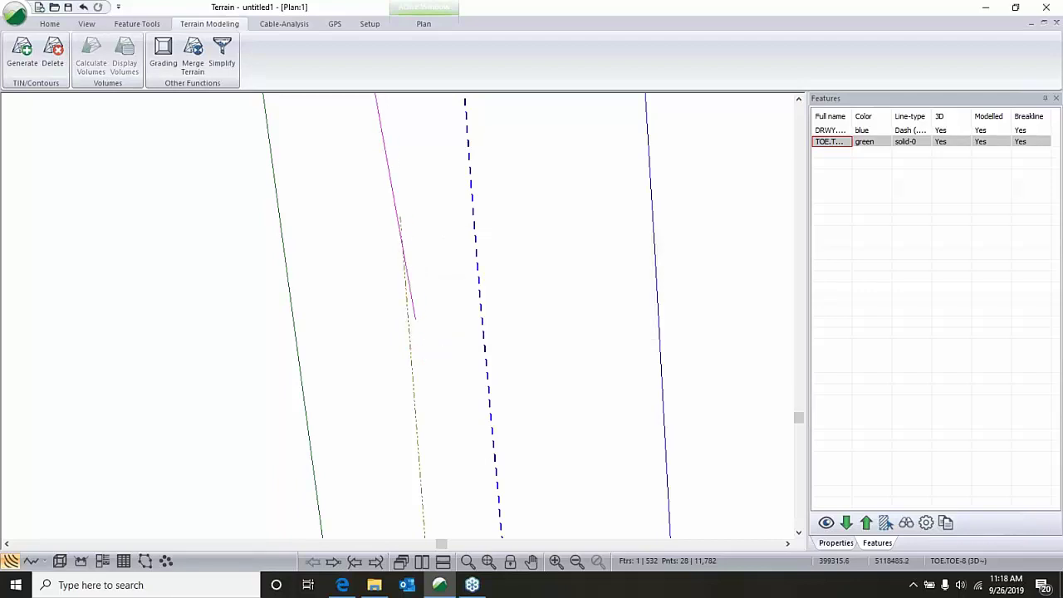
right_click(401, 222)
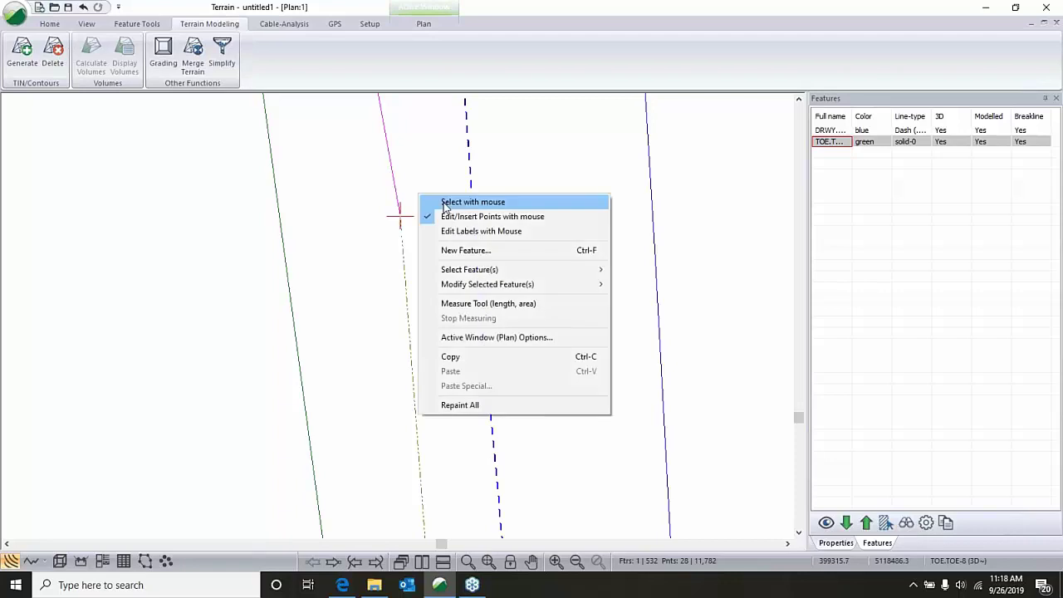
left_click(436, 199)
Select the dashed driveway line DRWY.DRWY-0 and its end point where it overshoots the blue road edge.
left_click_drag(457, 242, 533, 262)
scroll(533, 261, "down", 2)
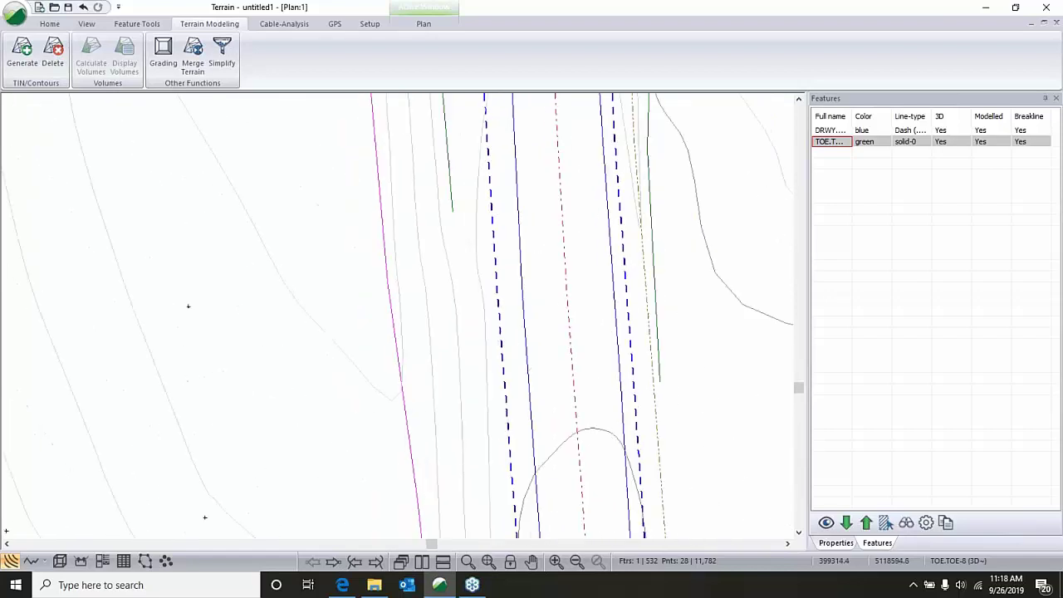
scroll(543, 208, "down", 3)
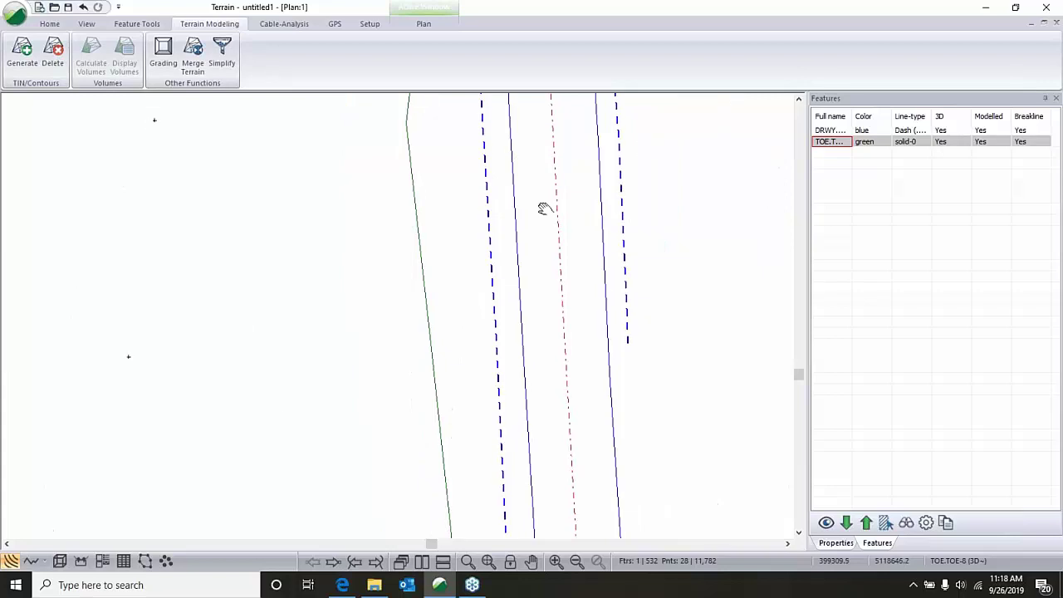
scroll(515, 230, "down", 4)
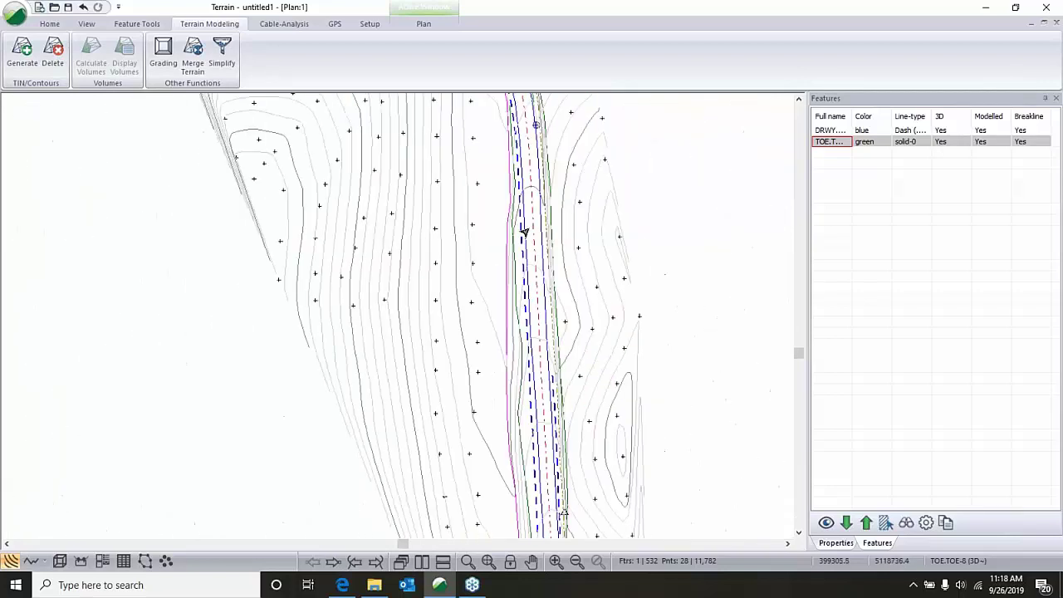
scroll(451, 198, "up", 3)
scroll(456, 202, "up", 3)
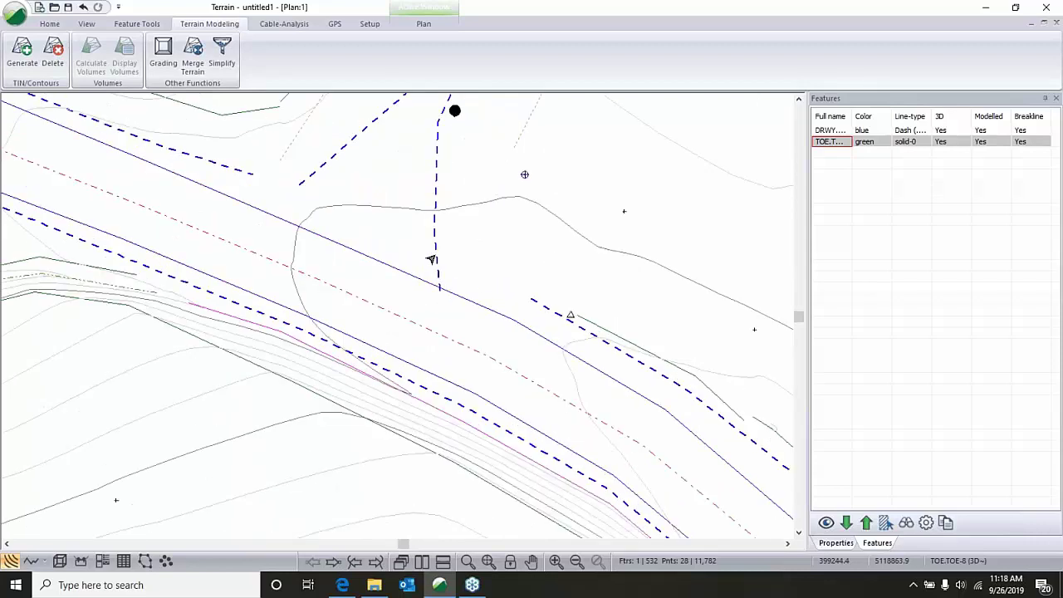
left_click(437, 261)
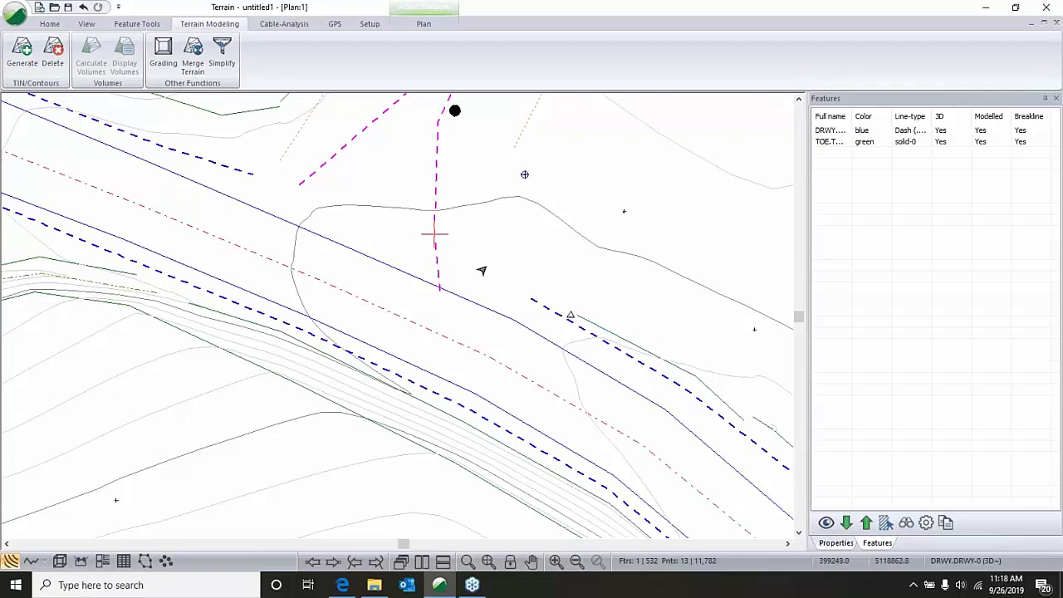
scroll(434, 304, "up", 1)
left_click(440, 289)
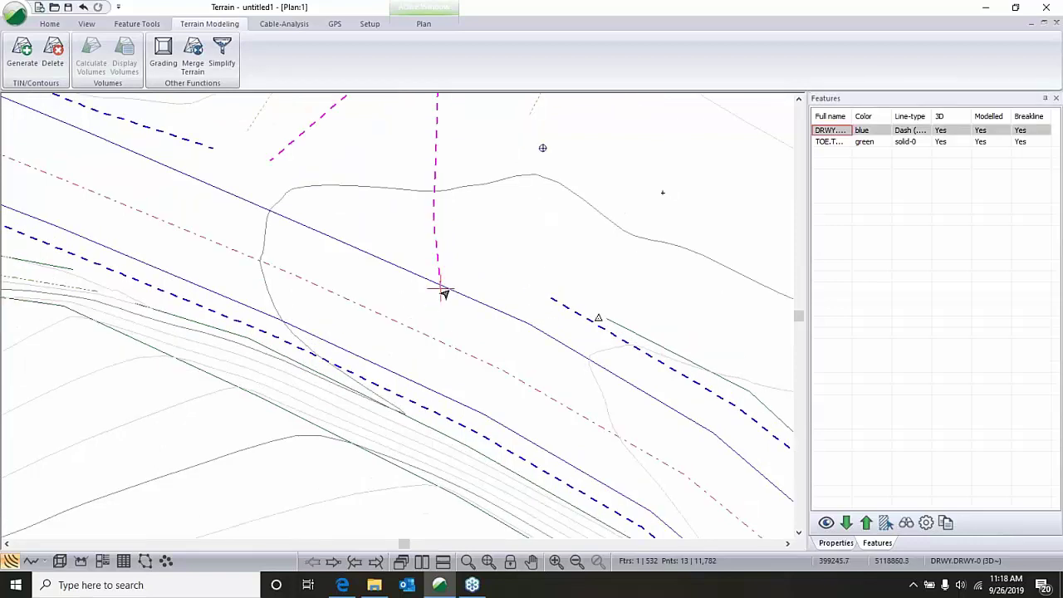
Break DRWY.DRWY-0 at the last vertex before the road edge, separating the short end segment that crosses it.
scroll(444, 289, "up", 3)
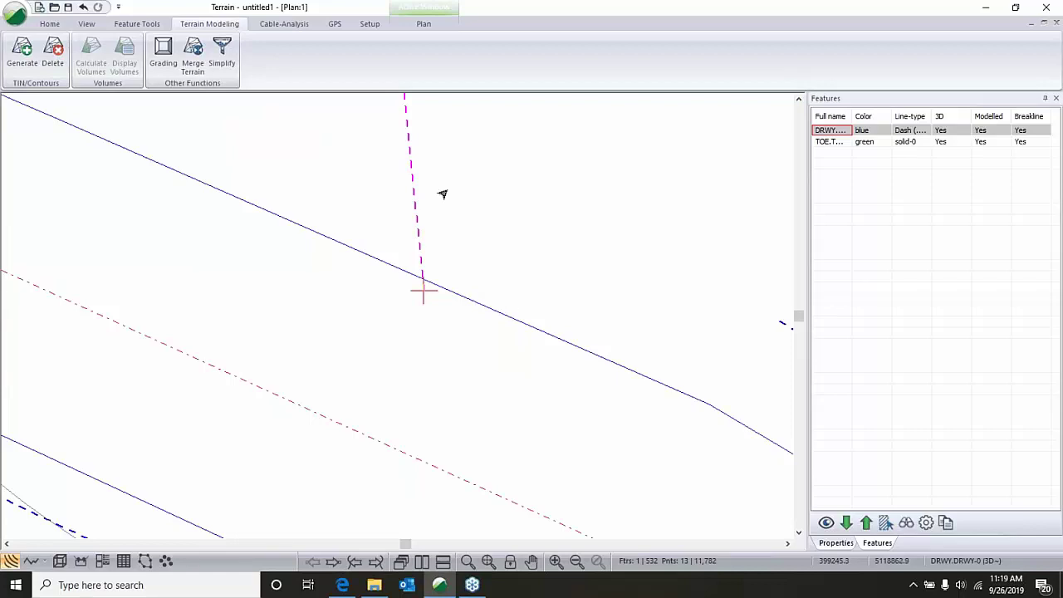
scroll(493, 324, "down", 2)
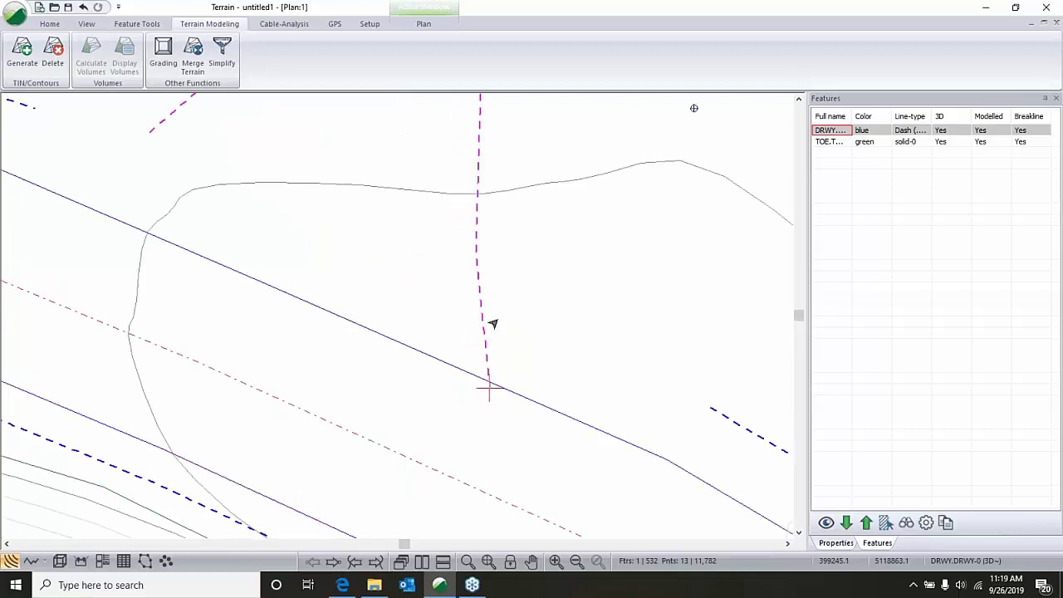
scroll(493, 323, "down", 2)
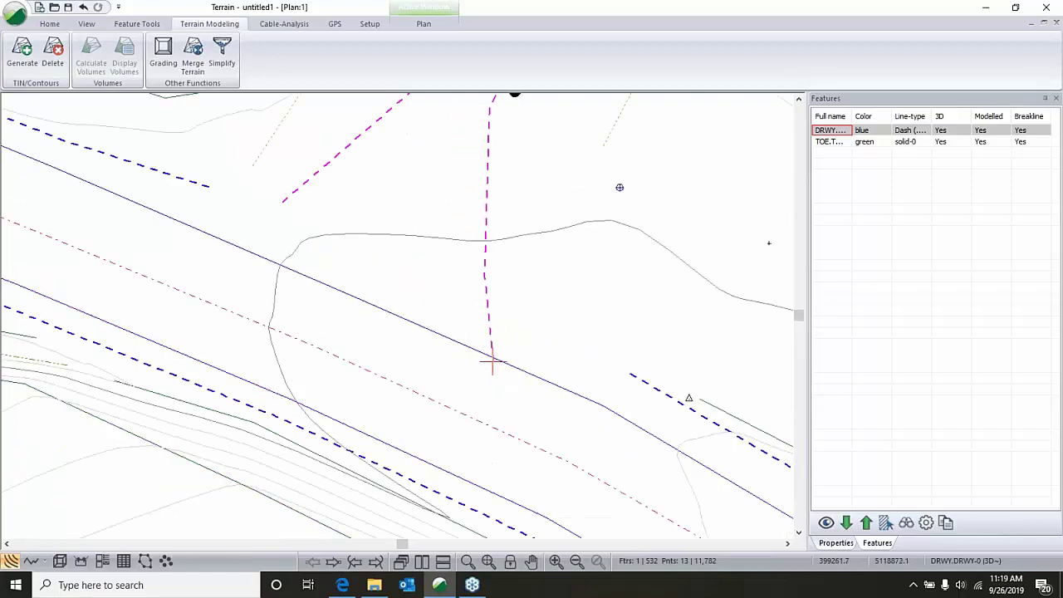
middle_click_drag(595, 200, 572, 208)
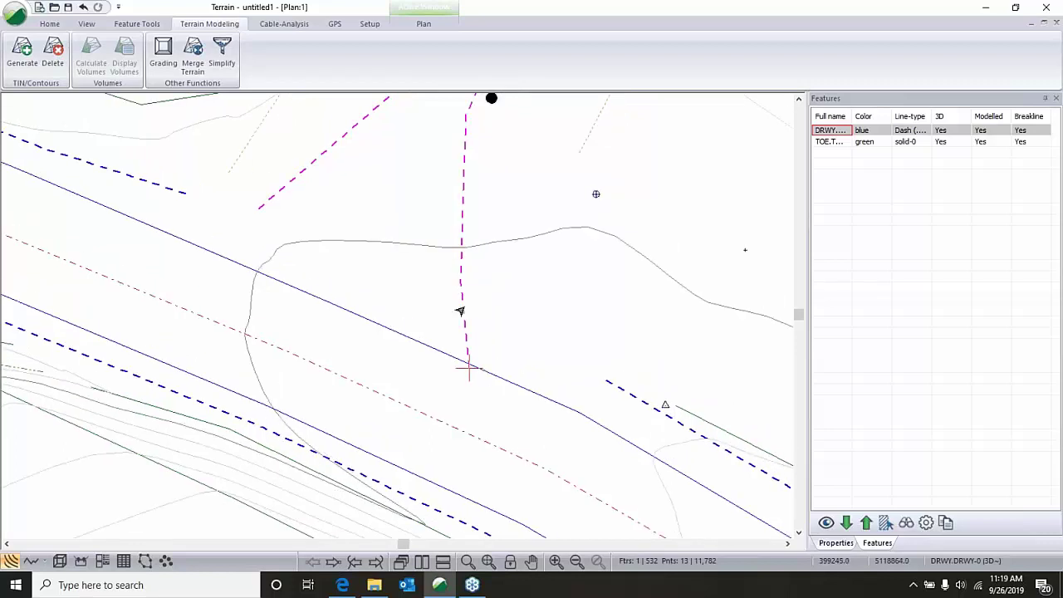
left_click(459, 309)
key("b")
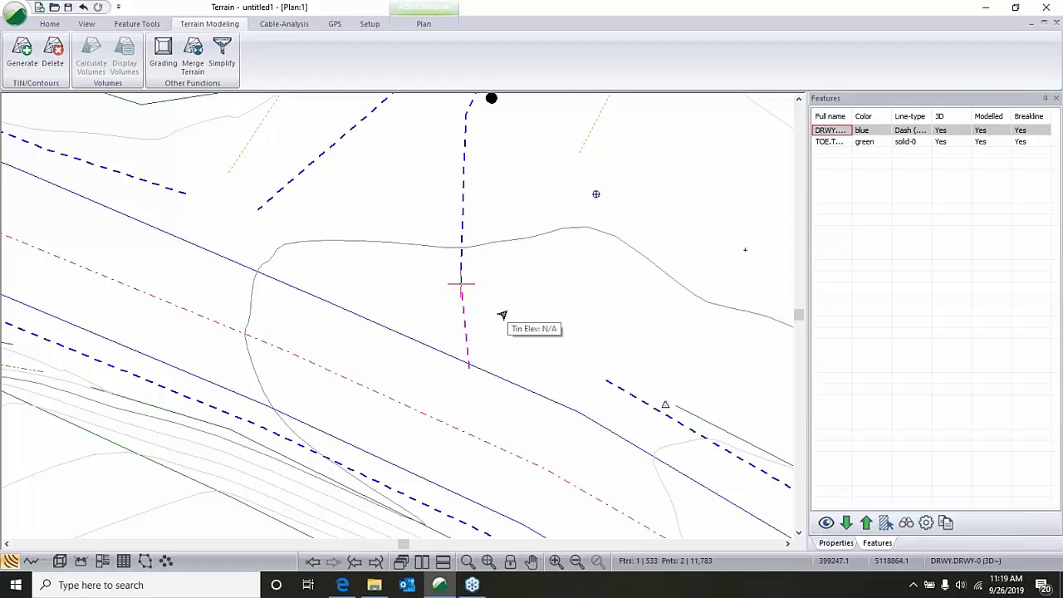
Delete the selected driveway line at the road junction and regenerate the terrain model with smoothed major and minor contours.
key("Escape")
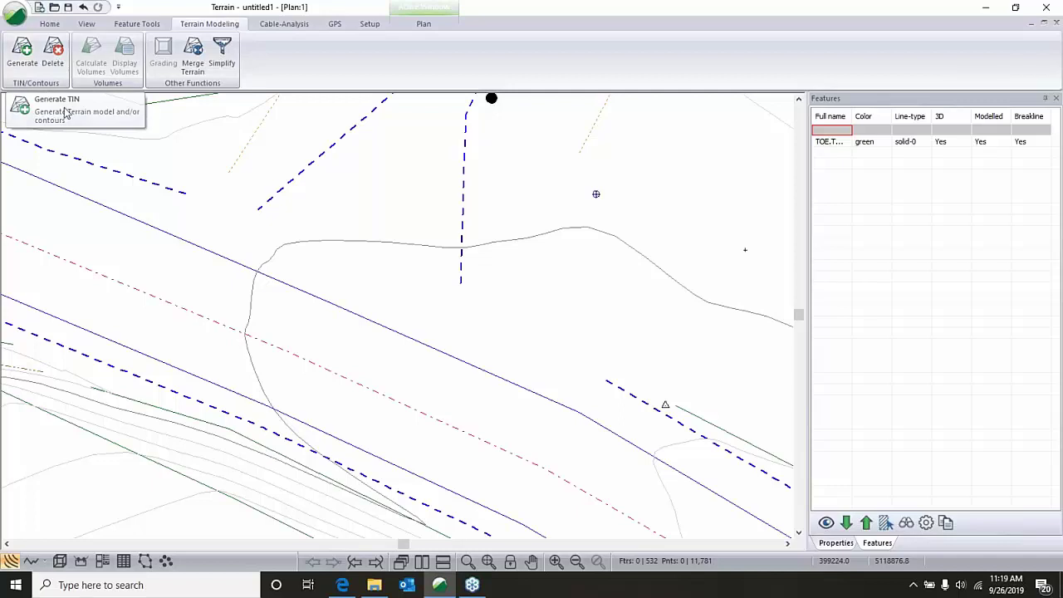
left_click(22, 51)
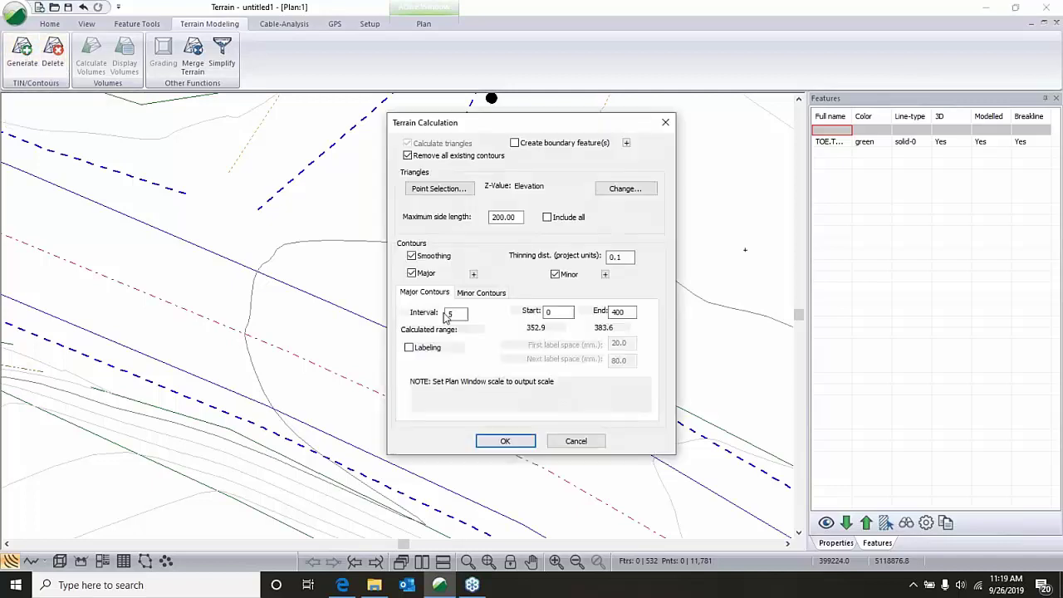
left_click(506, 440)
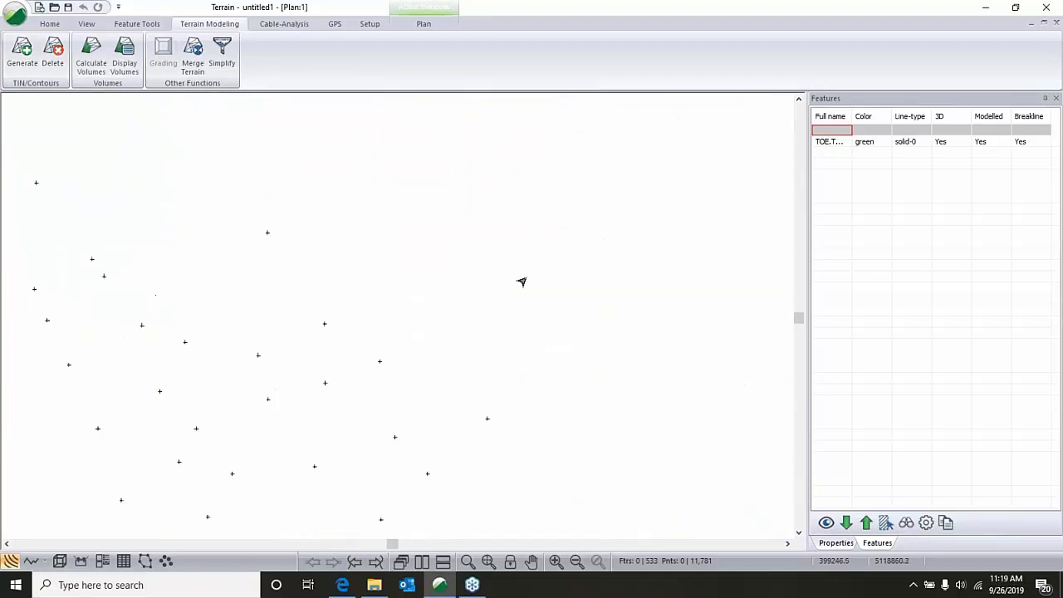
Examine the regenerated terrain surface around the driveway junction in 3D, and return to the plan view.
left_click(60, 561)
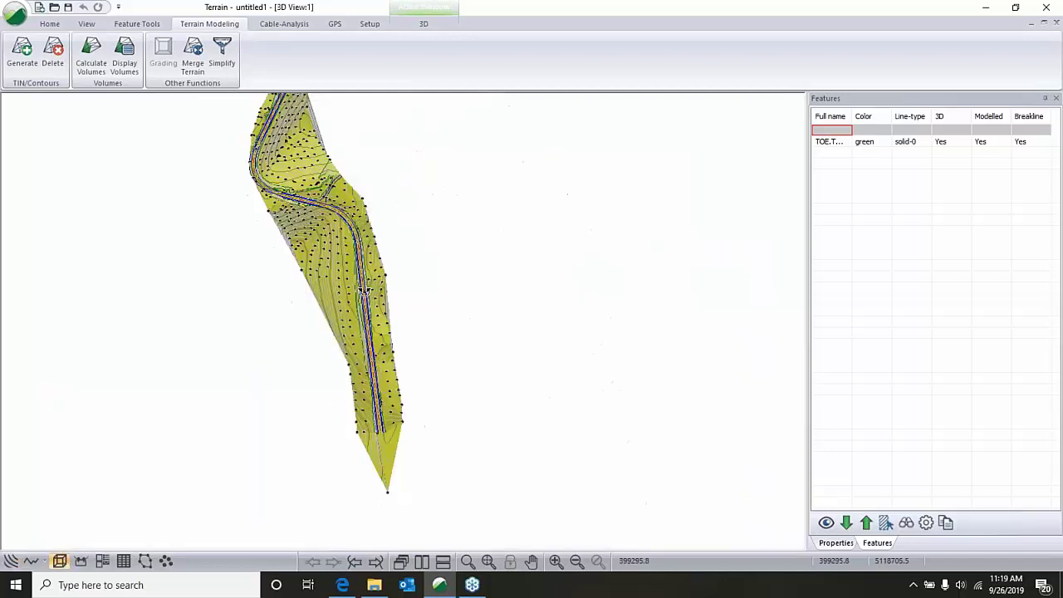
left_click_drag(363, 291, 393, 321)
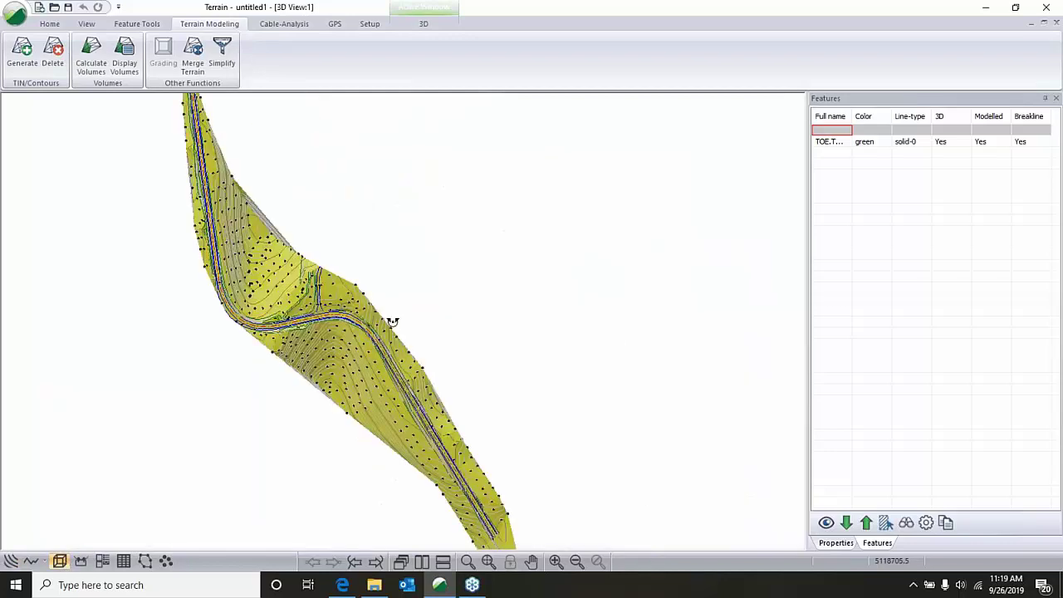
scroll(393, 322, "up", 3)
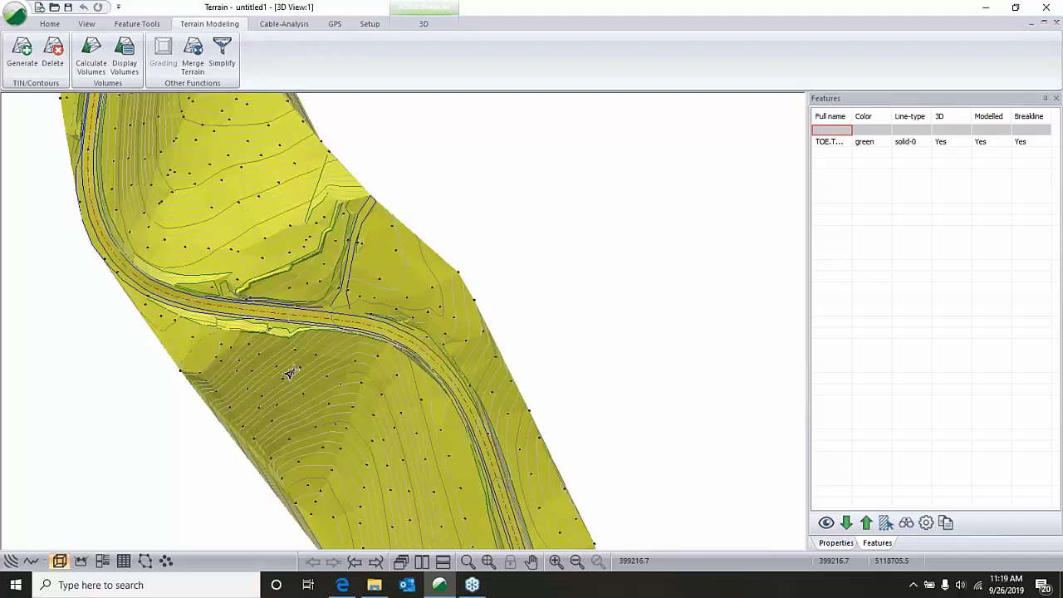
scroll(290, 373, "up", 2)
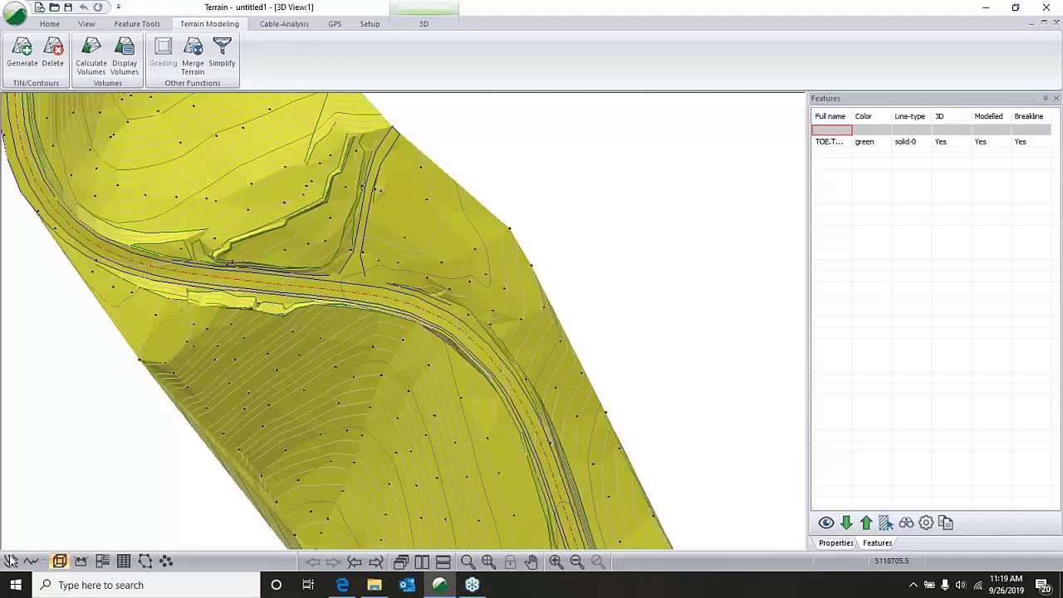
left_click(10, 561)
middle_click_drag(504, 381, 512, 364)
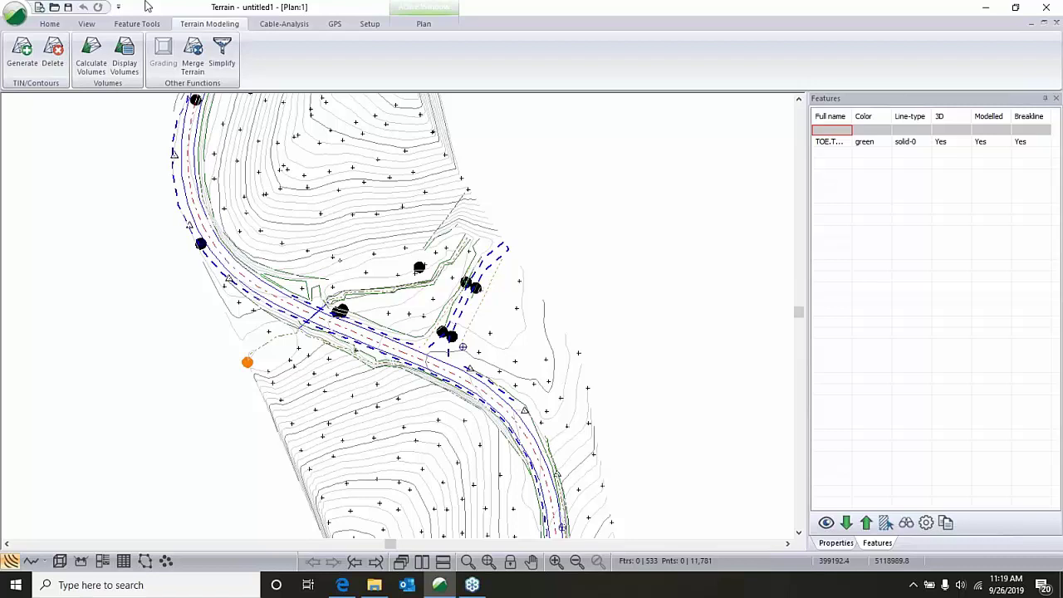
left_click(50, 24)
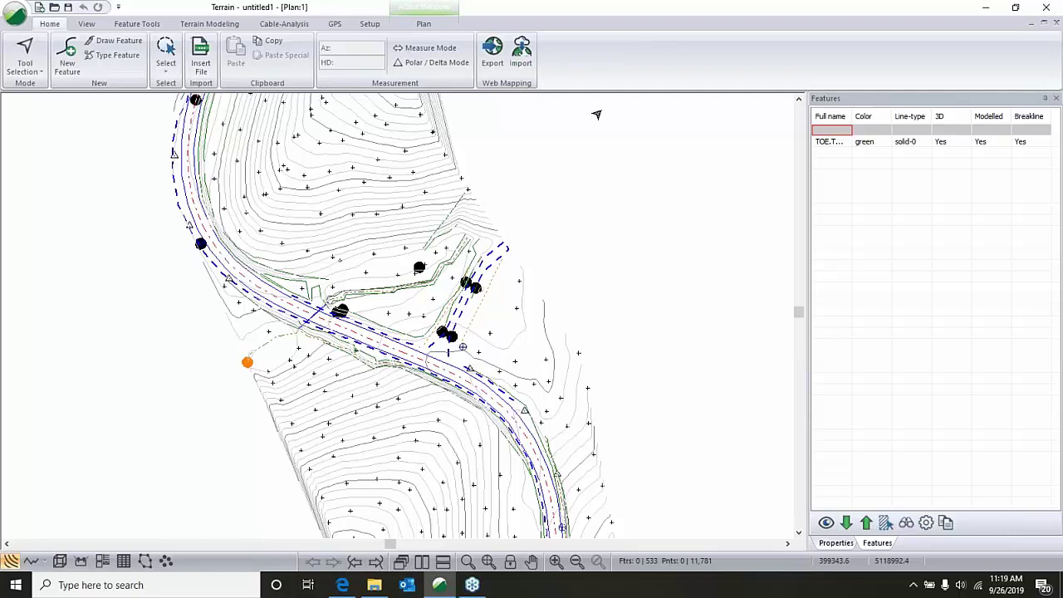
middle_click_drag(549, 290, 569, 332)
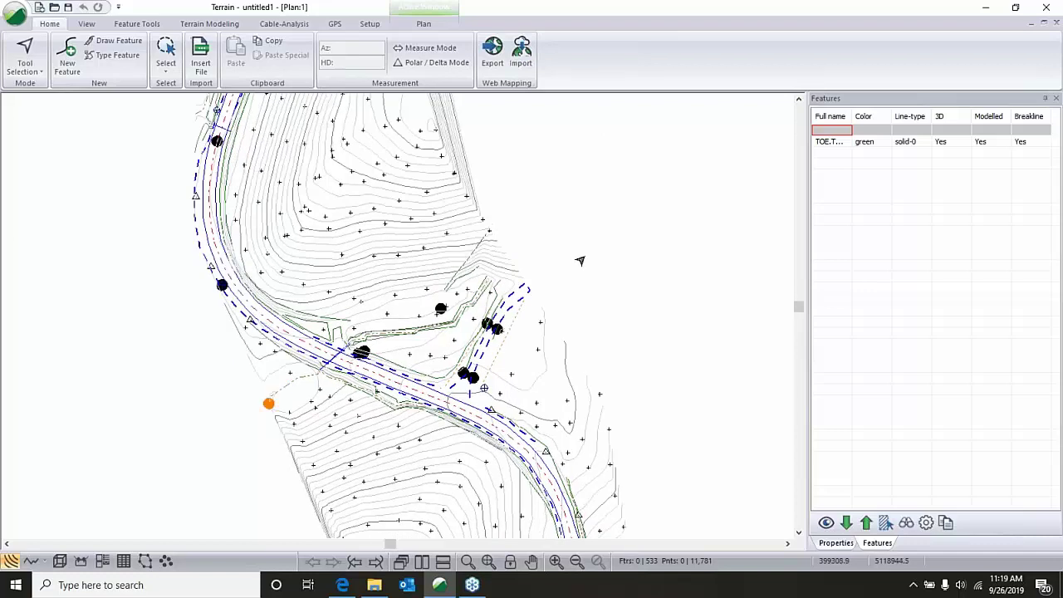
scroll(580, 260, "up", 1)
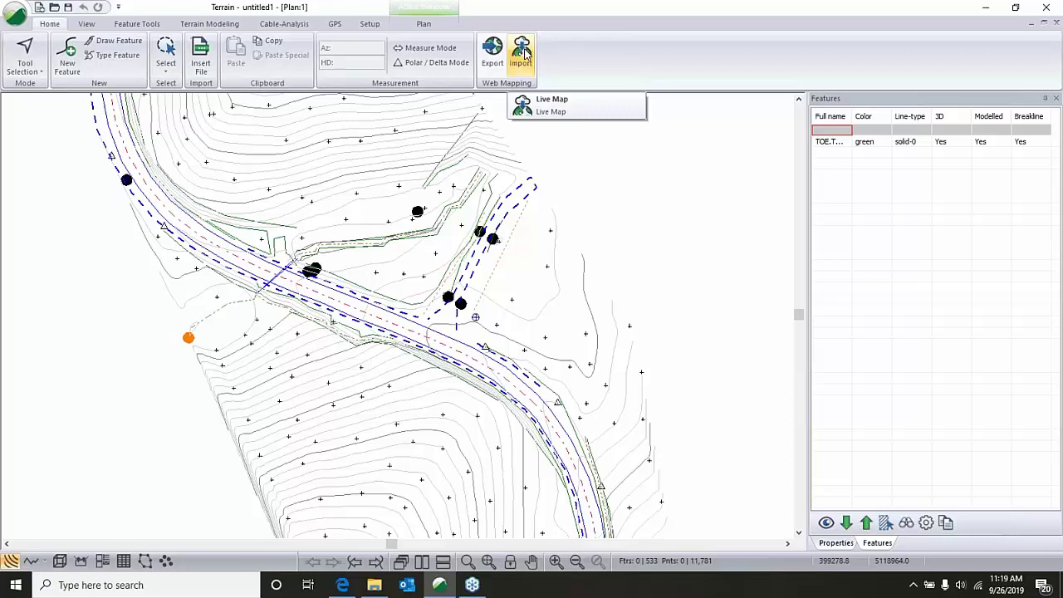
left_click(521, 52)
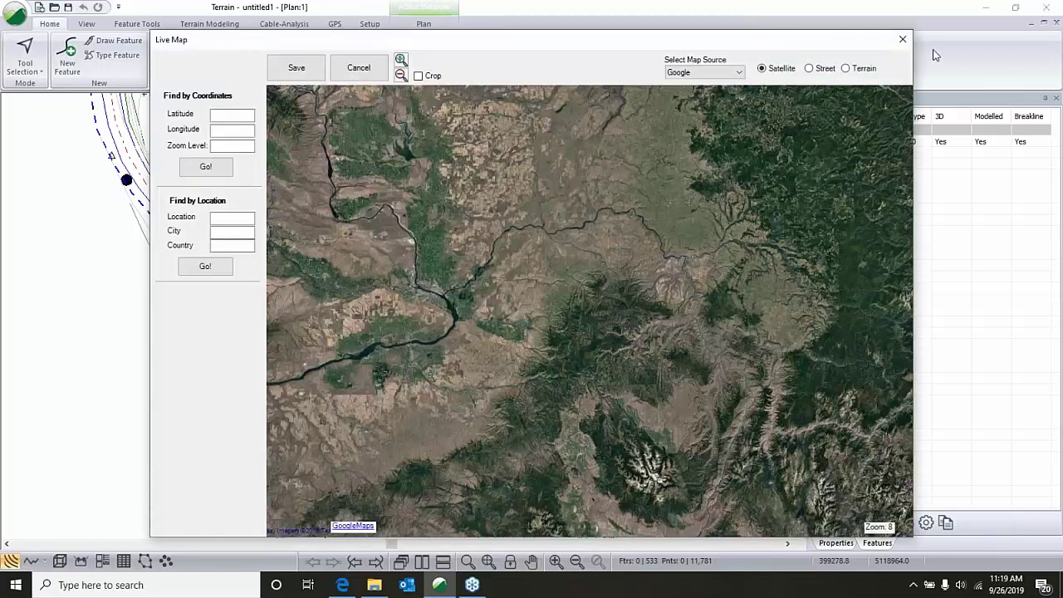
left_click(902, 39)
Save the terrain model as Hard Rd in the Total_Station_Webinar folder.
left_click(15, 15)
key("Escape")
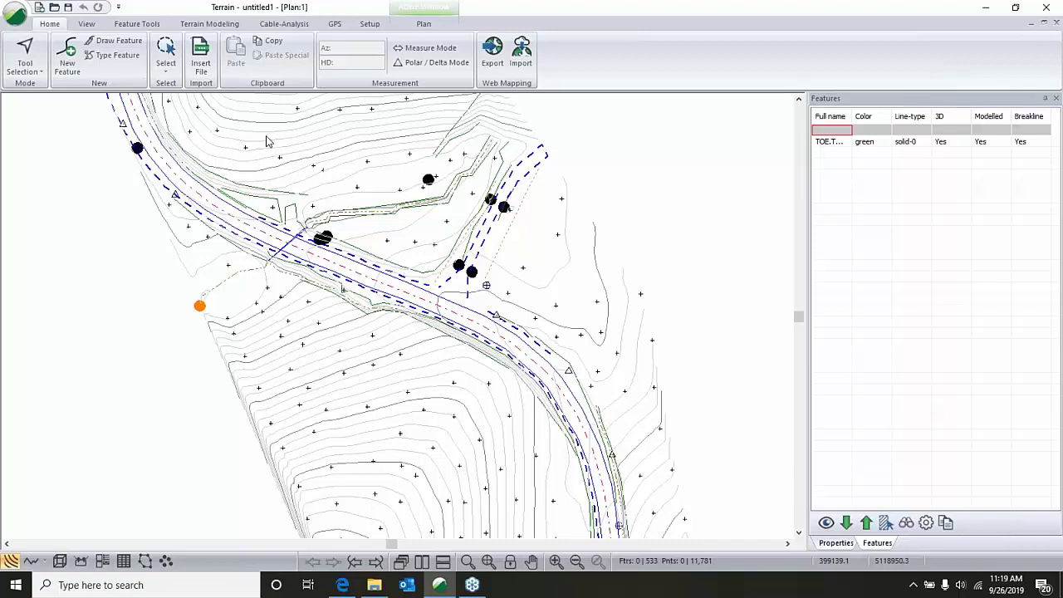
key("ctrl+s")
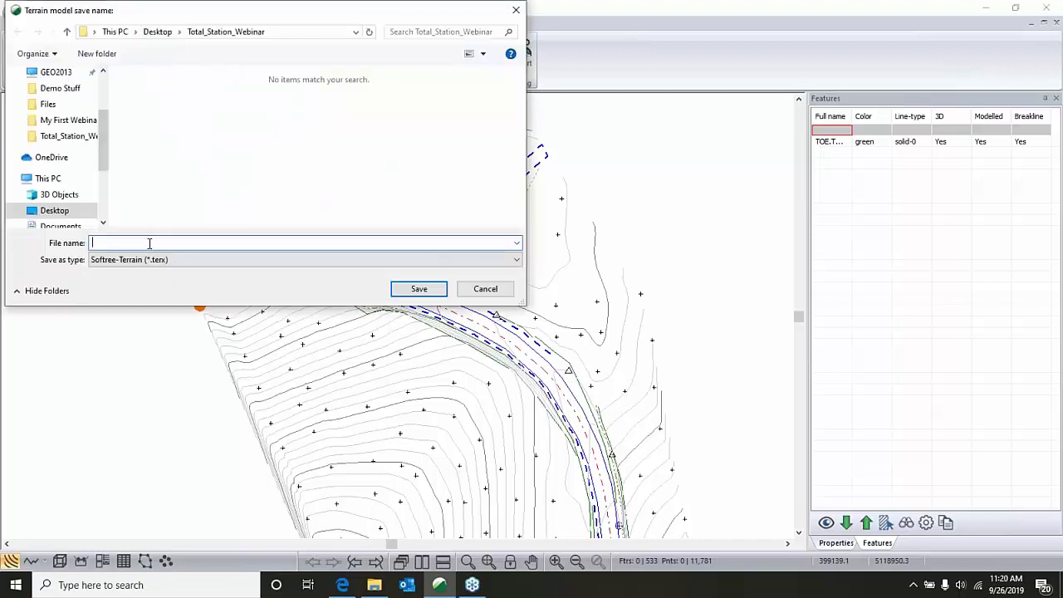
type("Hard Rd")
left_click(426, 290)
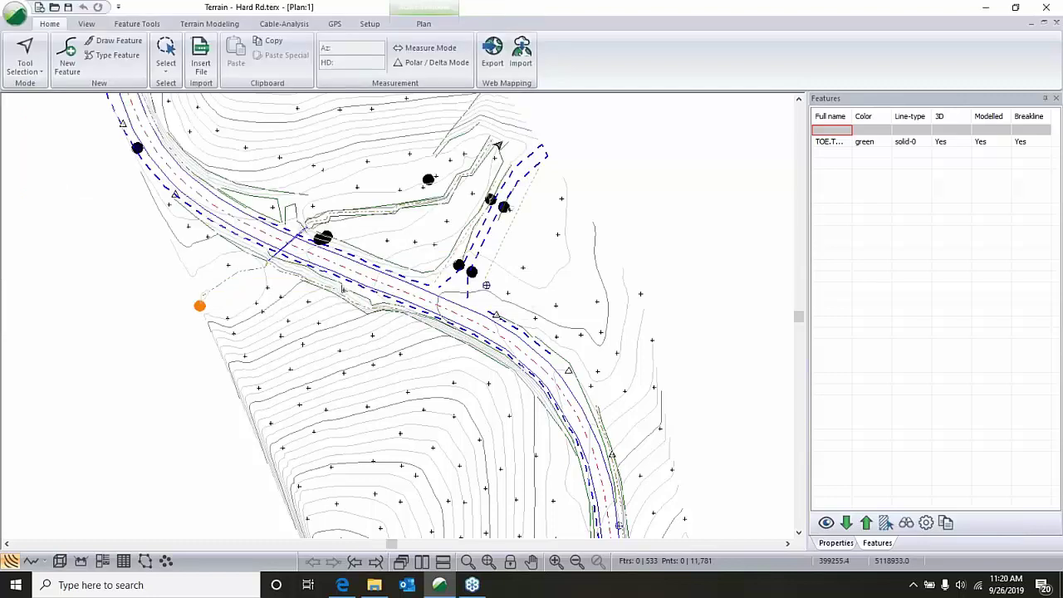
Select the solid edge line on the driveway side of the road and open the live map at its location.
scroll(423, 268, "up", 5)
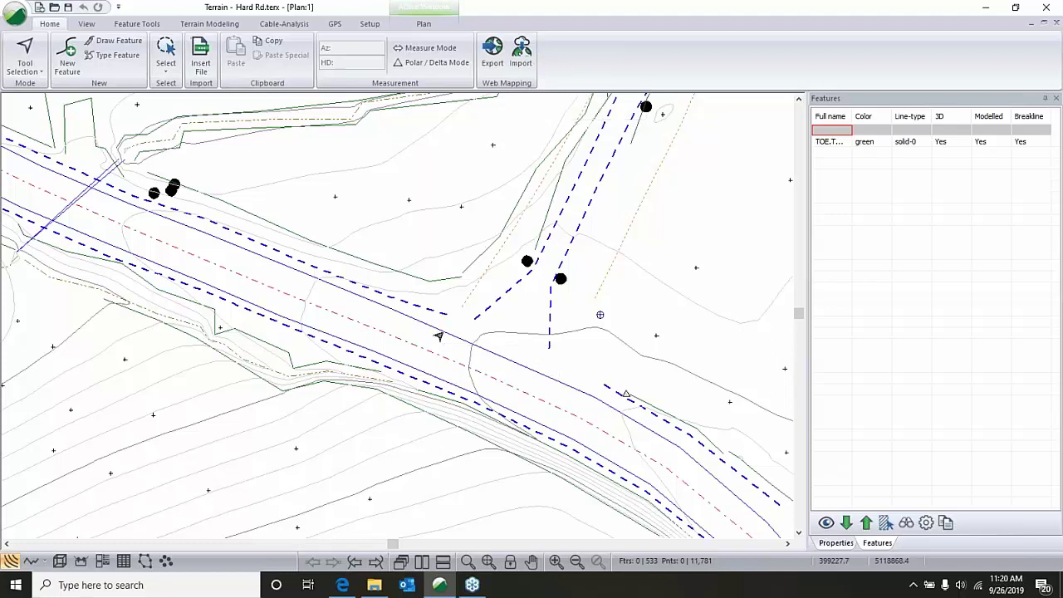
left_click(387, 305)
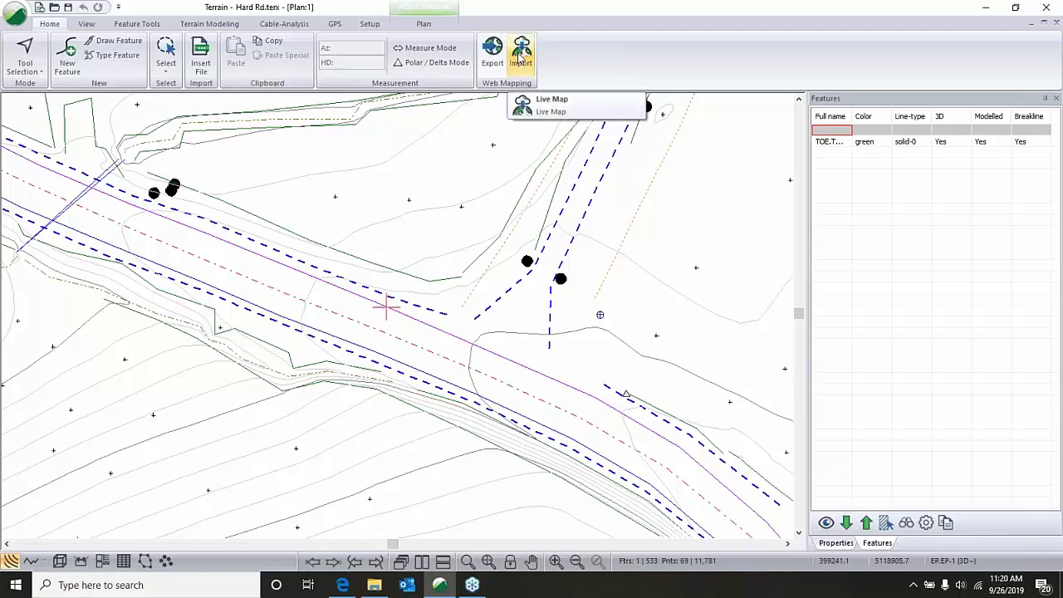
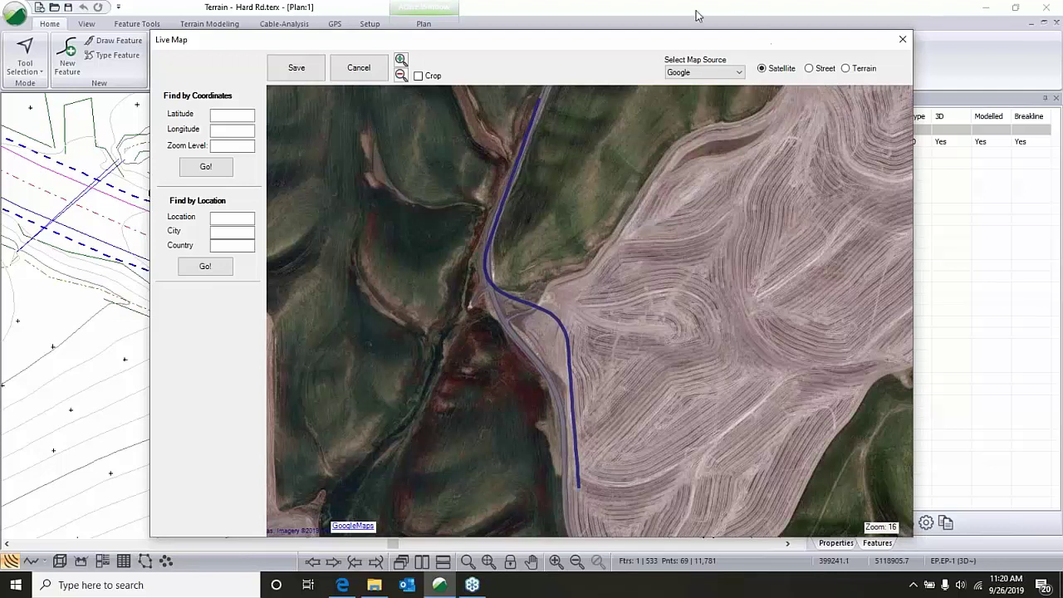
Compare the Bing satellite imagery with Google by switching the map source to Bing and back to Google.
left_click(694, 75)
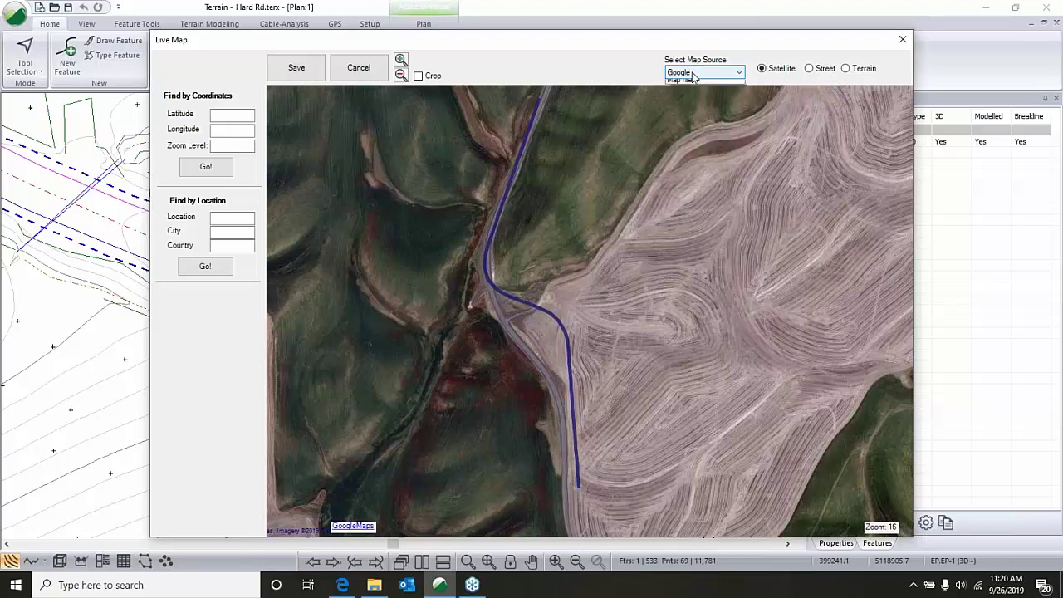
left_click(694, 91)
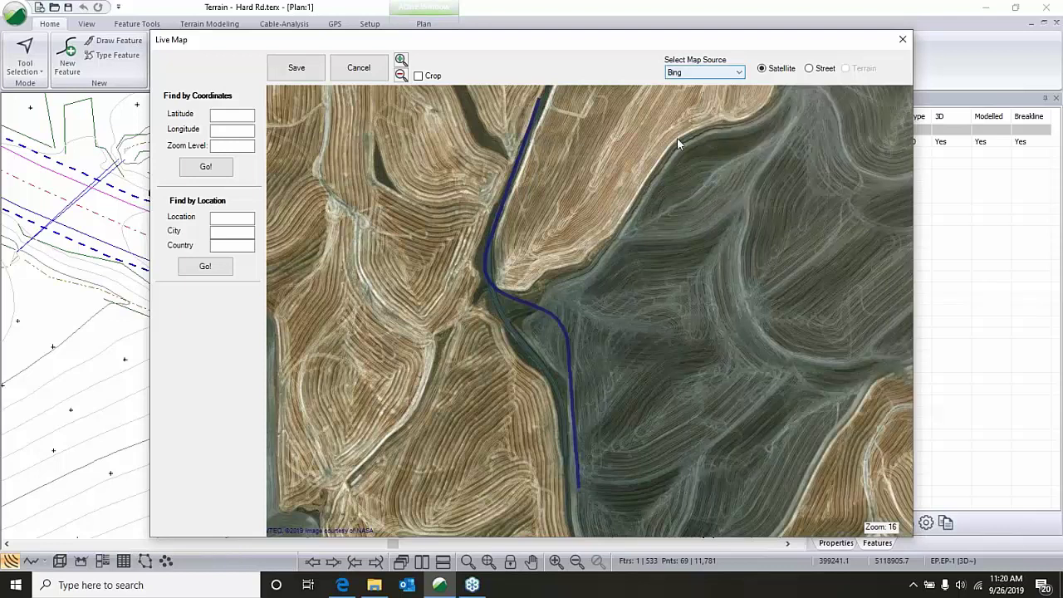
left_click(722, 74)
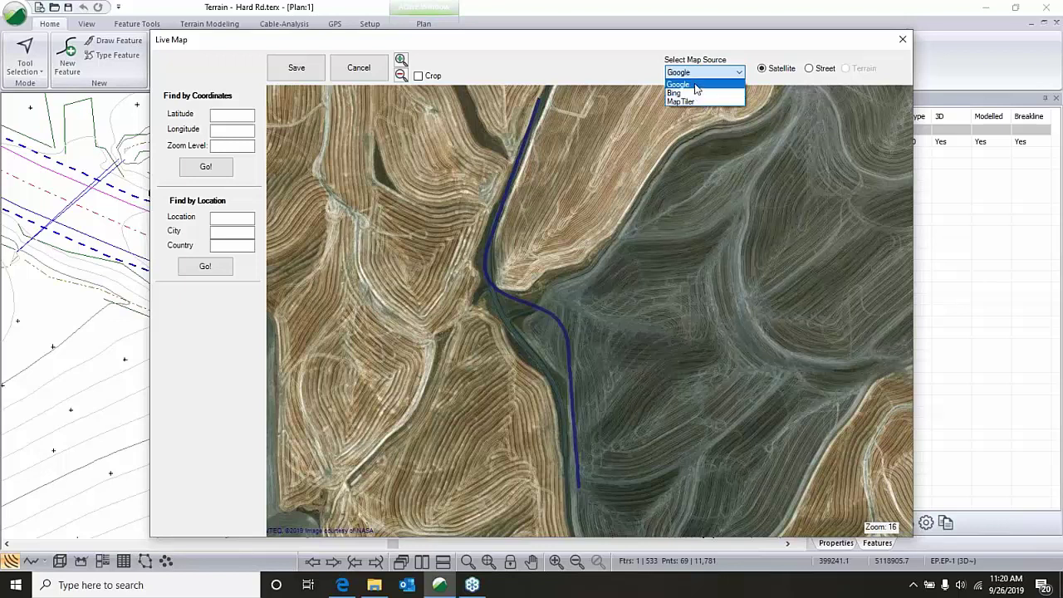
left_click(696, 85)
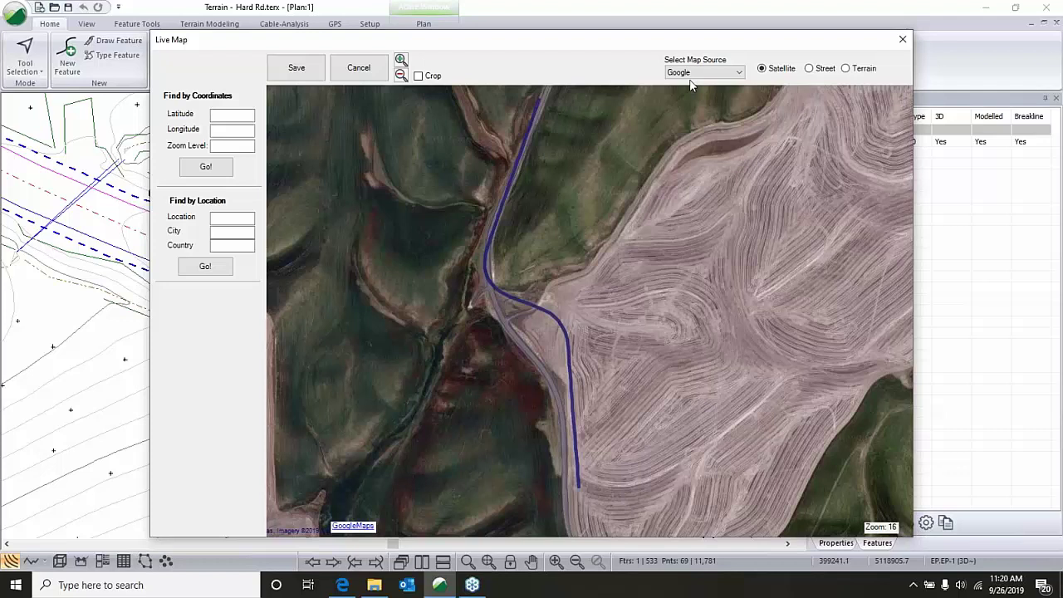
Save the Google satellite image at zoom 17 as image.jpg, downloading the tiles and replacing the existing file.
left_click(318, 77)
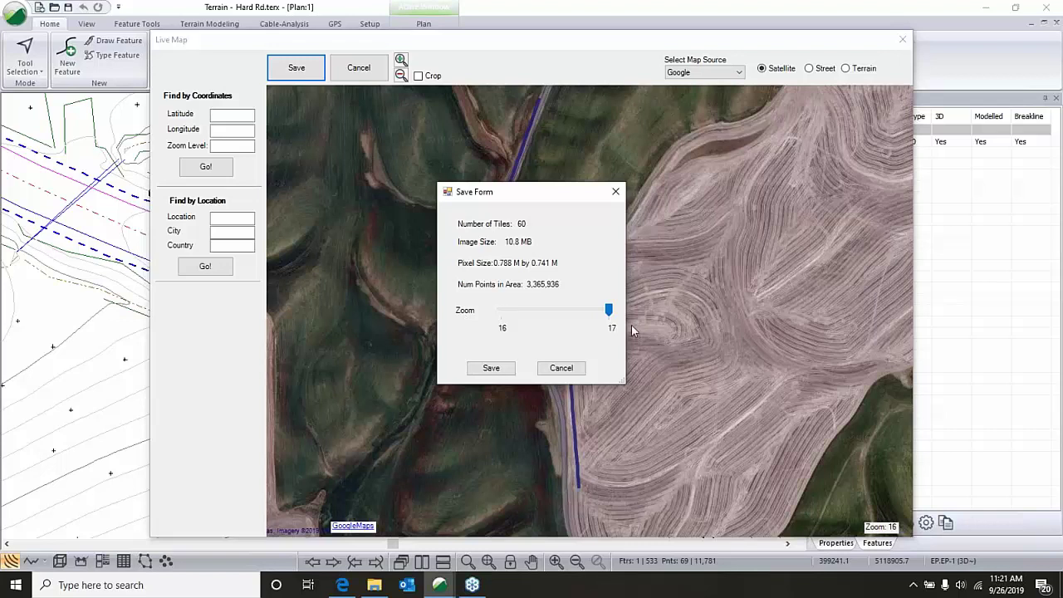
left_click(502, 371)
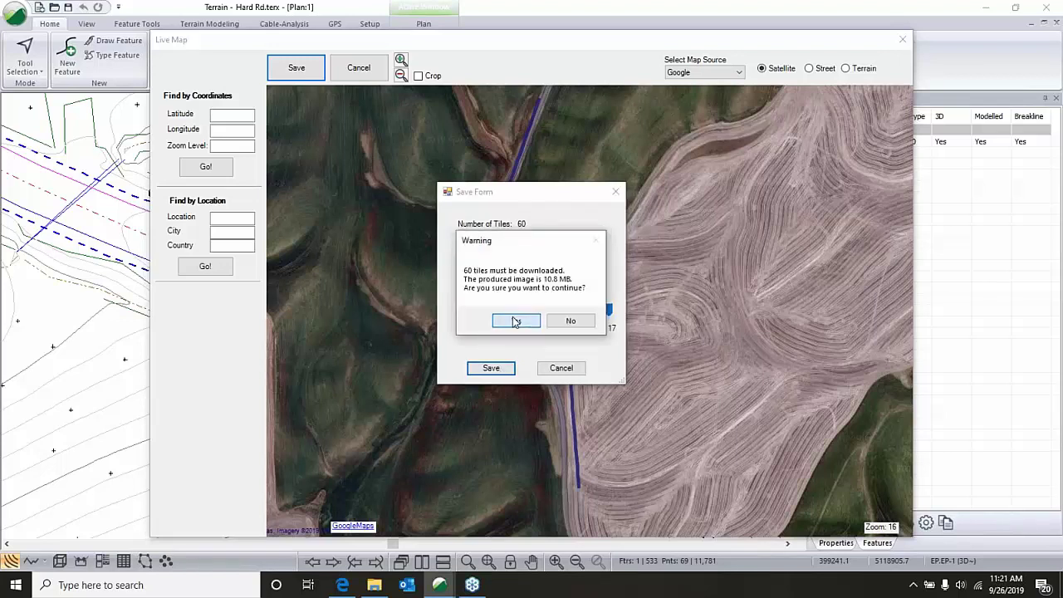
left_click(515, 322)
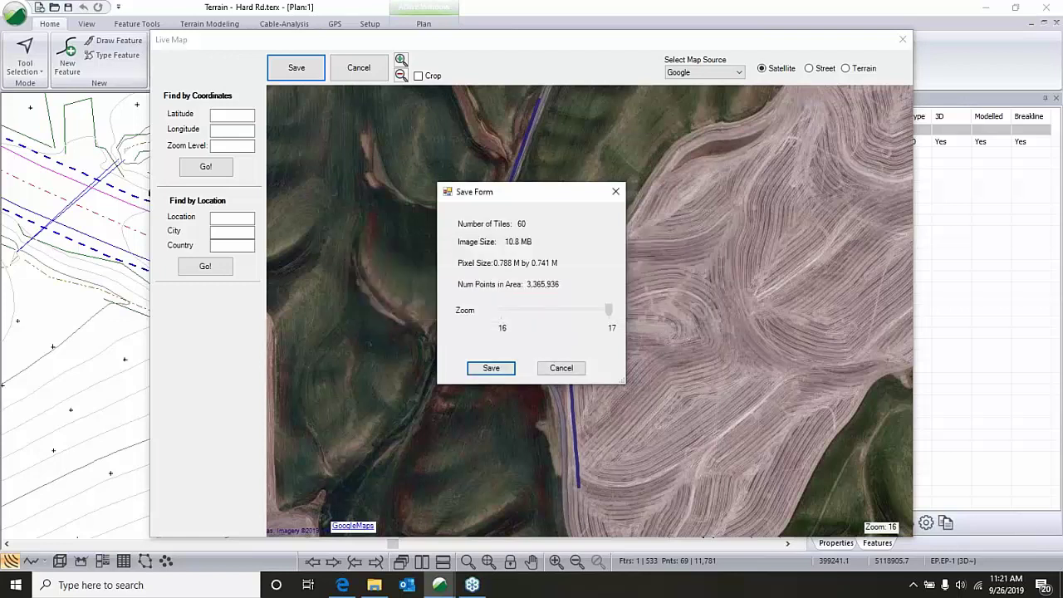
key("Return")
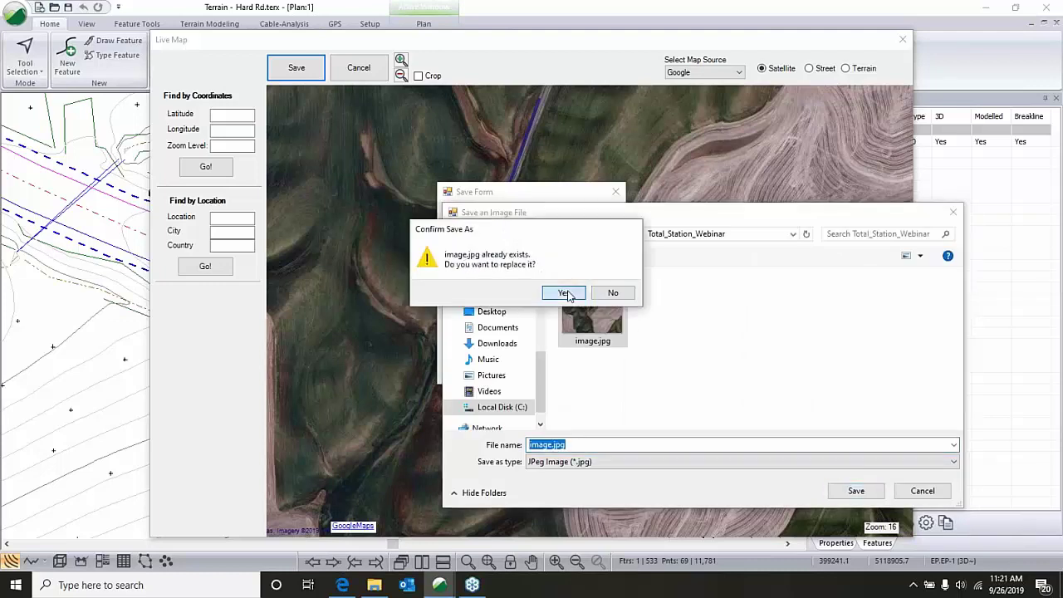
left_click(564, 293)
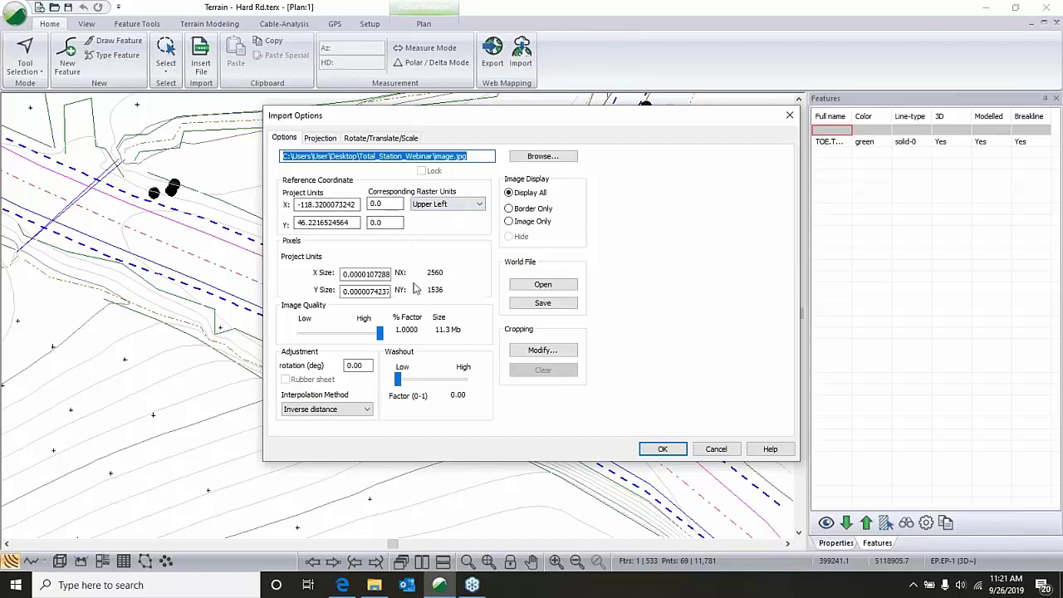
Import the satellite image at the highest image quality, keeping the Latitude / Longitude file projection and accepting the approximate geodetic transformation.
mouse_move(378, 332)
left_mouse_down()
mouse_move(357, 329)
mouse_move(382, 332)
left_mouse_up()
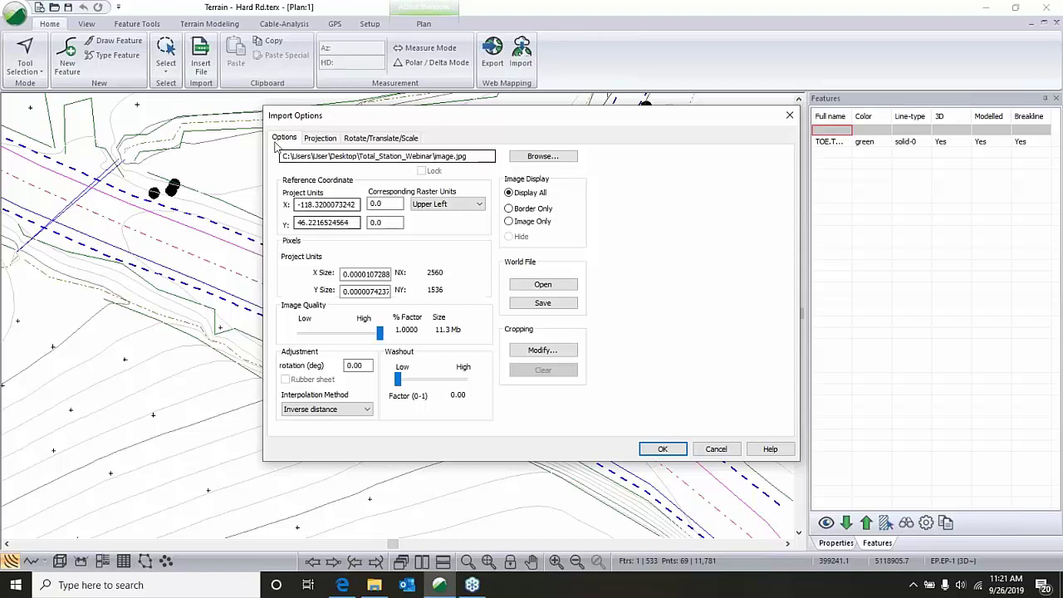
left_click(313, 138)
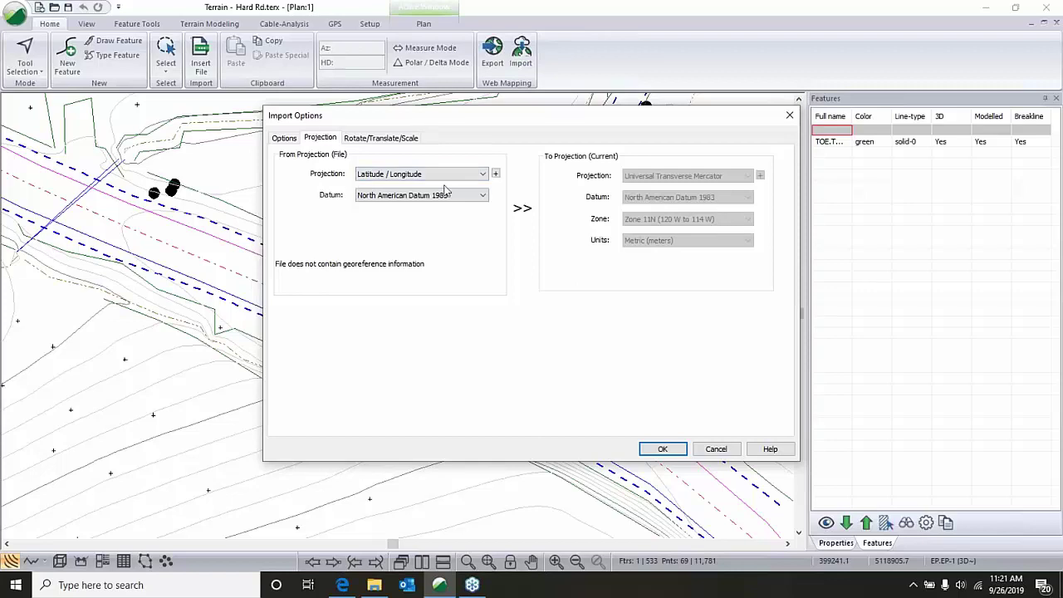
left_click(676, 451)
left_click(467, 317)
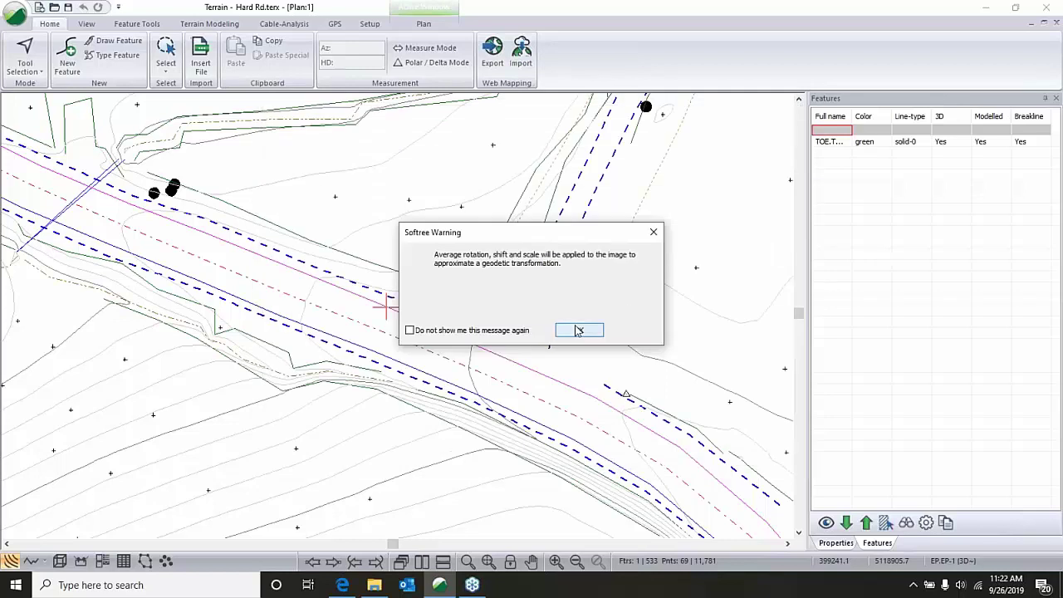
left_click(577, 328)
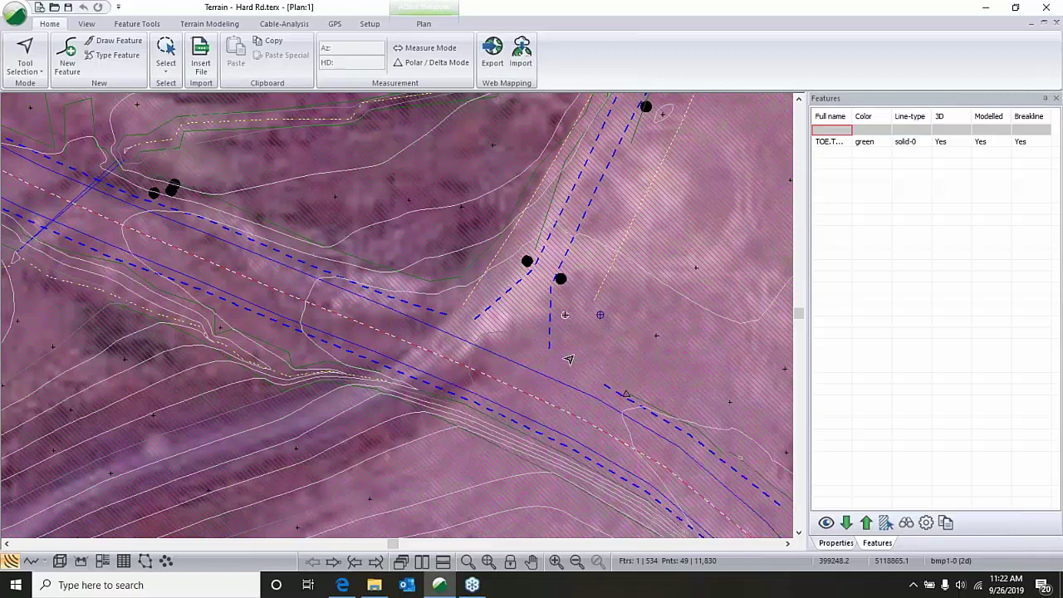
Deselect the imported image and examine how the surveyed road and contours line up with the satellite imagery.
scroll(581, 358, "down", 5)
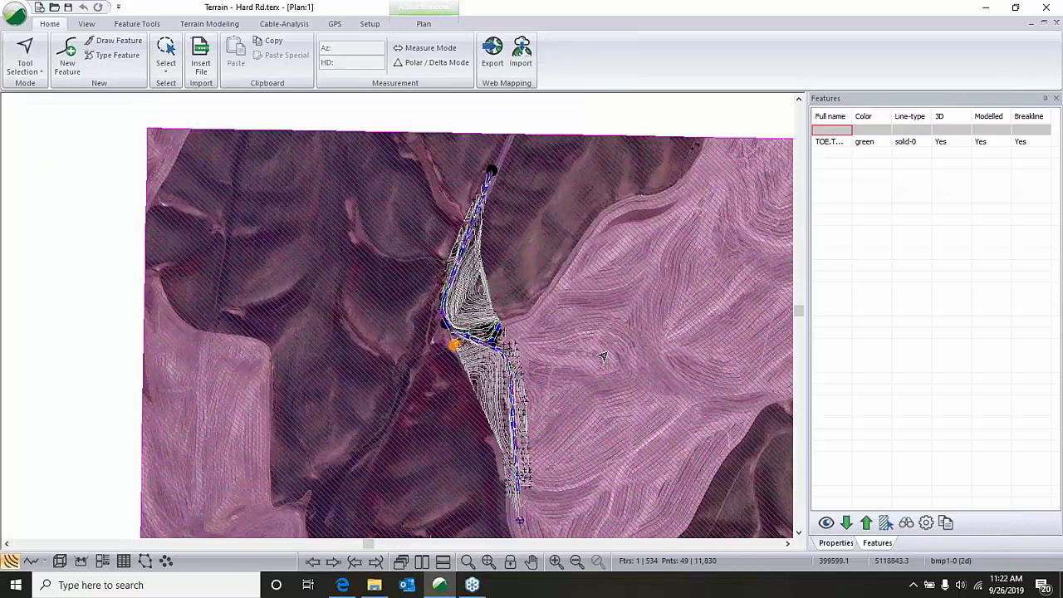
scroll(512, 365, "up", 4)
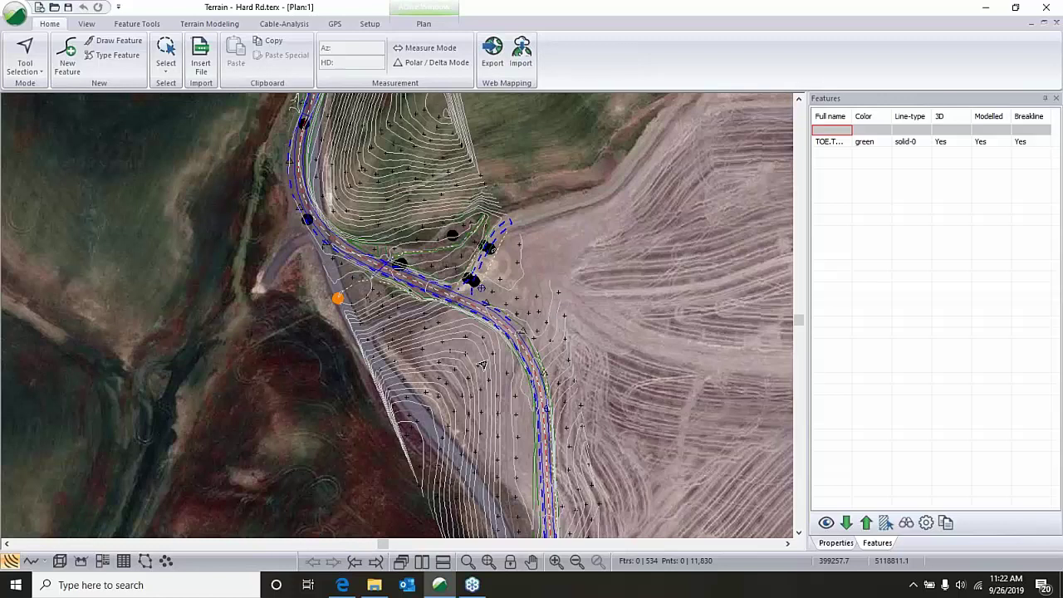
scroll(482, 363, "down", 2)
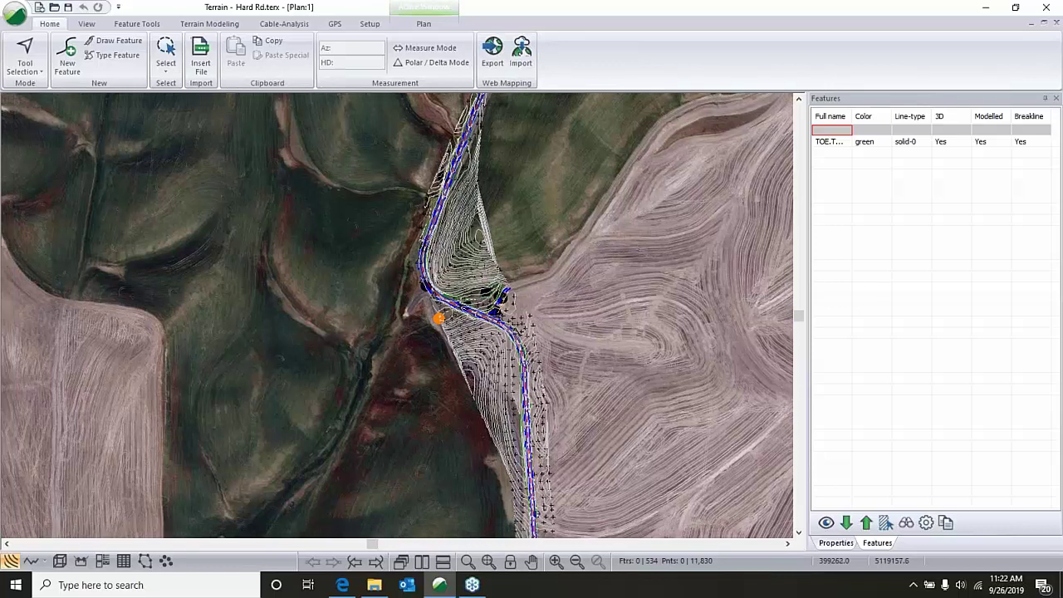
Delete all features from the plan, accepting that the existing terrain triangles are cleared.
scroll(802, 483, "down", 3)
key("ctrl+a")
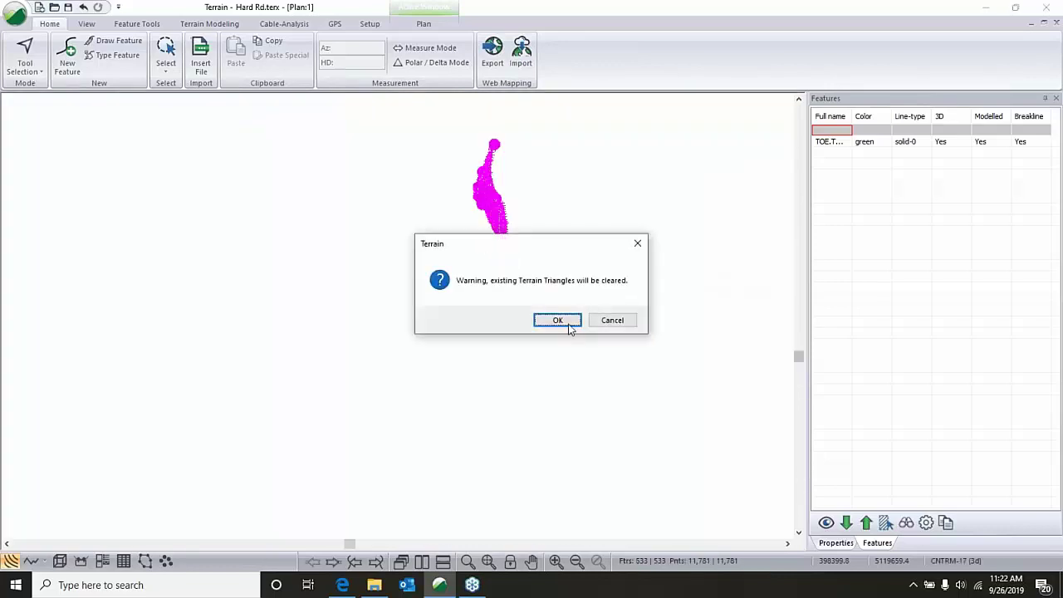
left_click(560, 321)
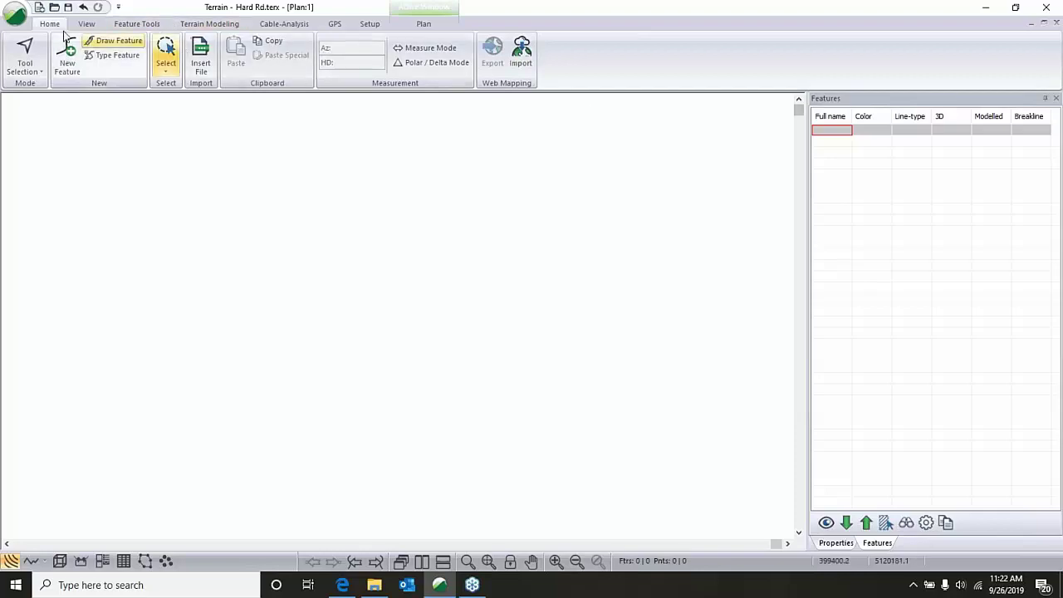
Open TS_Example_2.csv with the Hart_Rd_Flawed import format, discarding the changes to the current terrain.
left_click(16, 15)
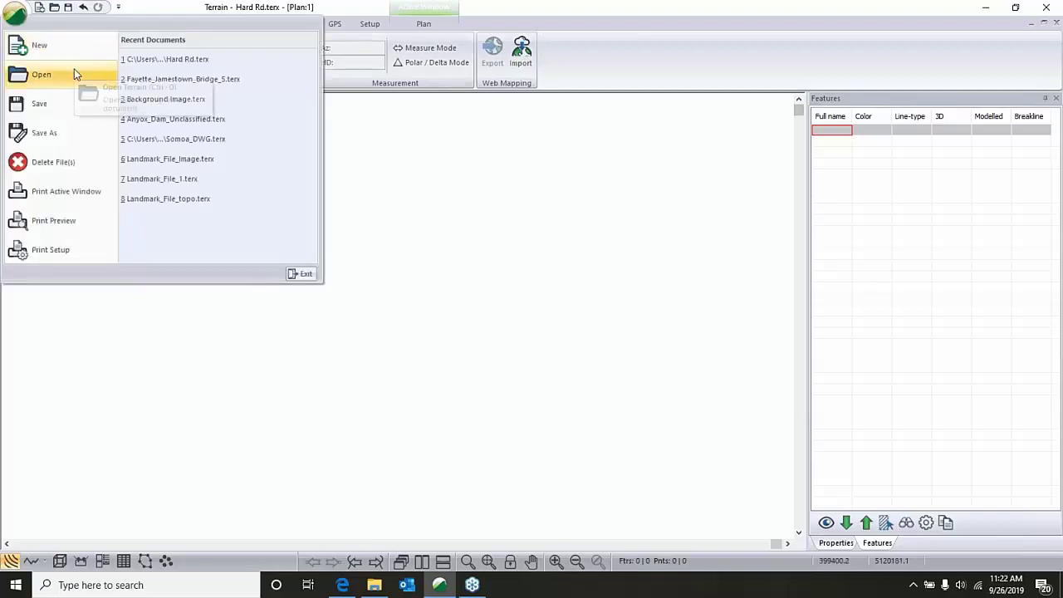
left_click(60, 76)
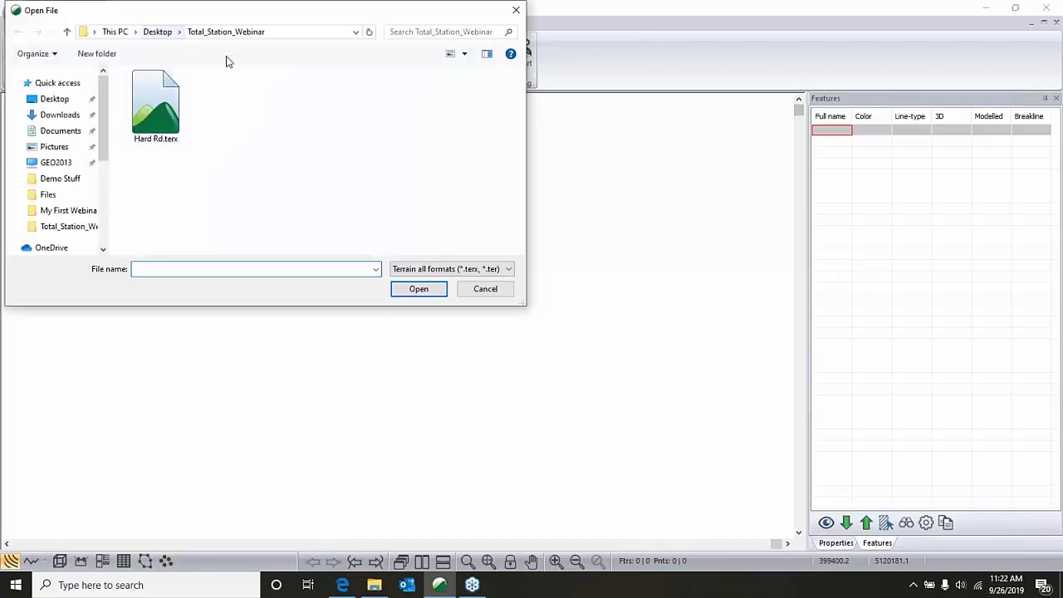
left_click(437, 269)
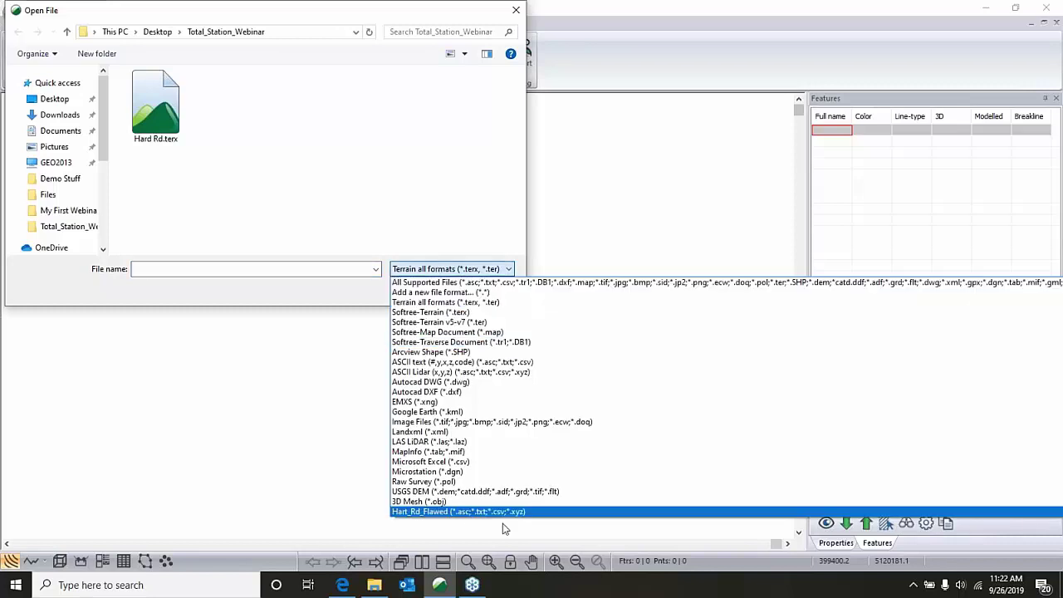
left_click(465, 512)
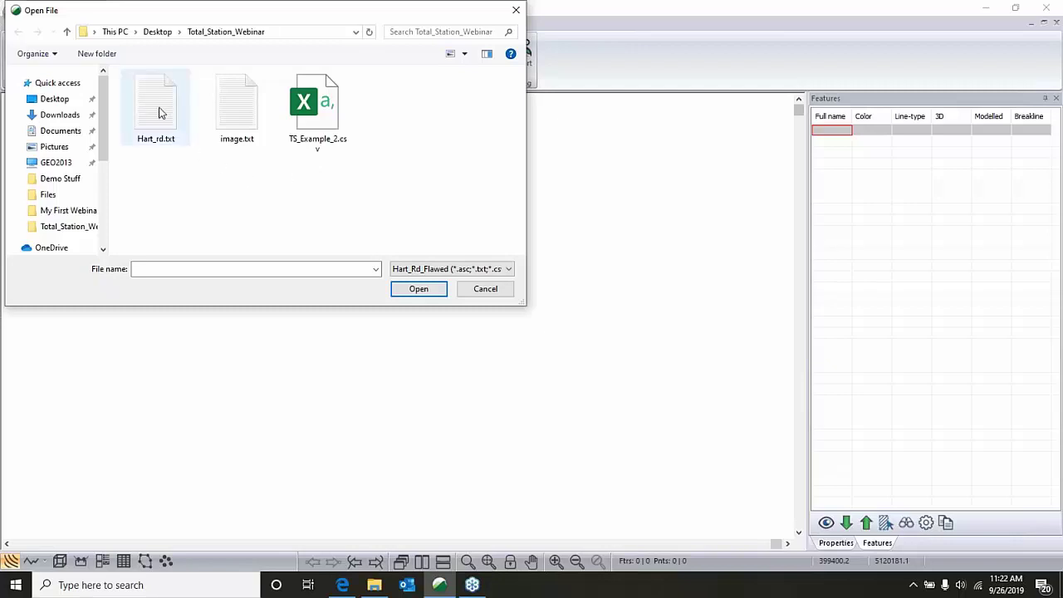
left_click(316, 112)
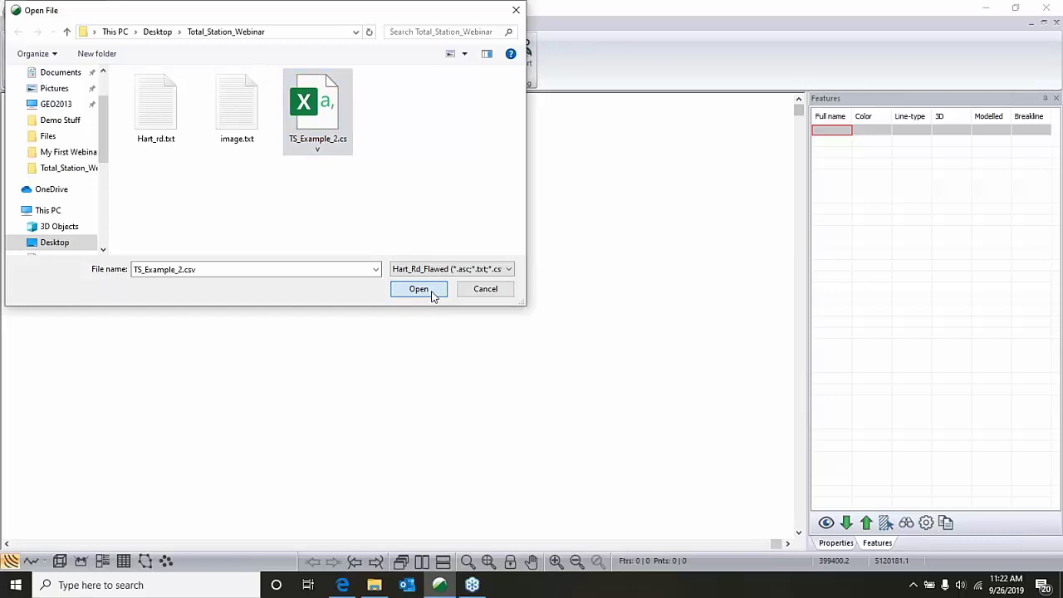
left_click(431, 290)
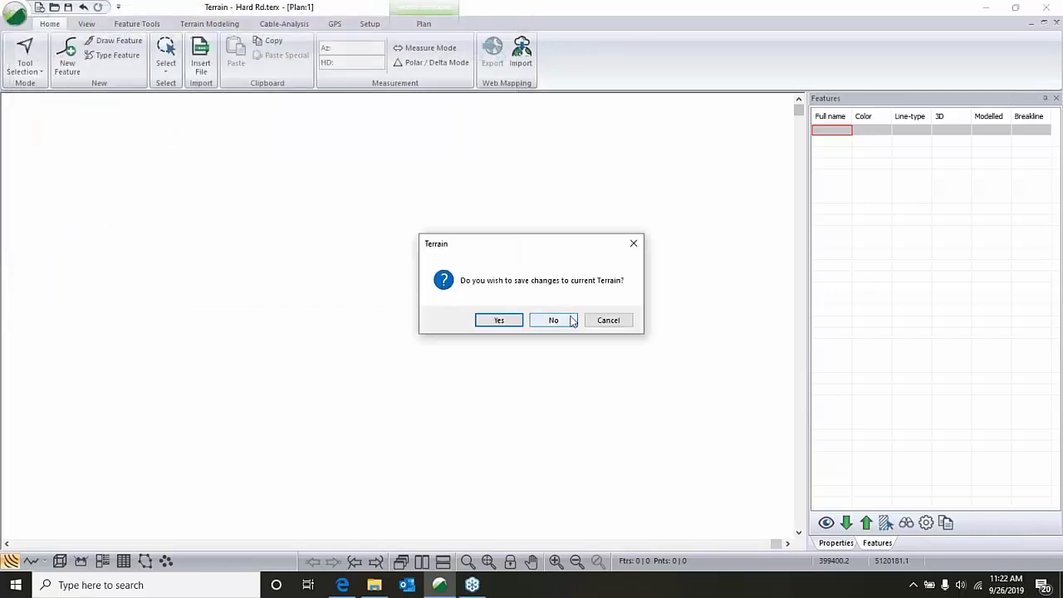
left_click(557, 326)
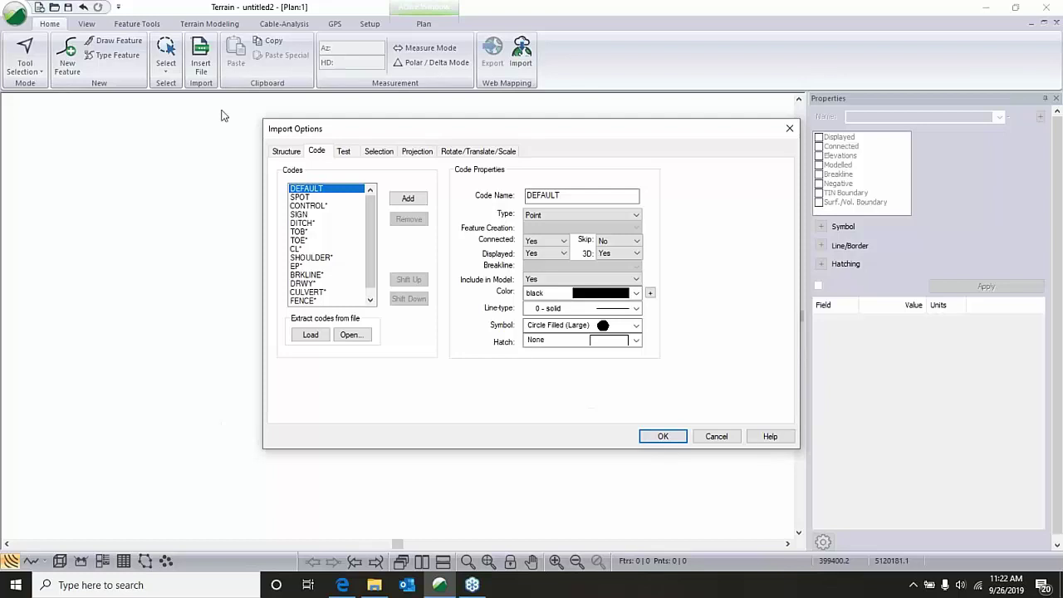
Review the import format's column structure and code list, and test how the first four records of the file are read.
left_click(286, 152)
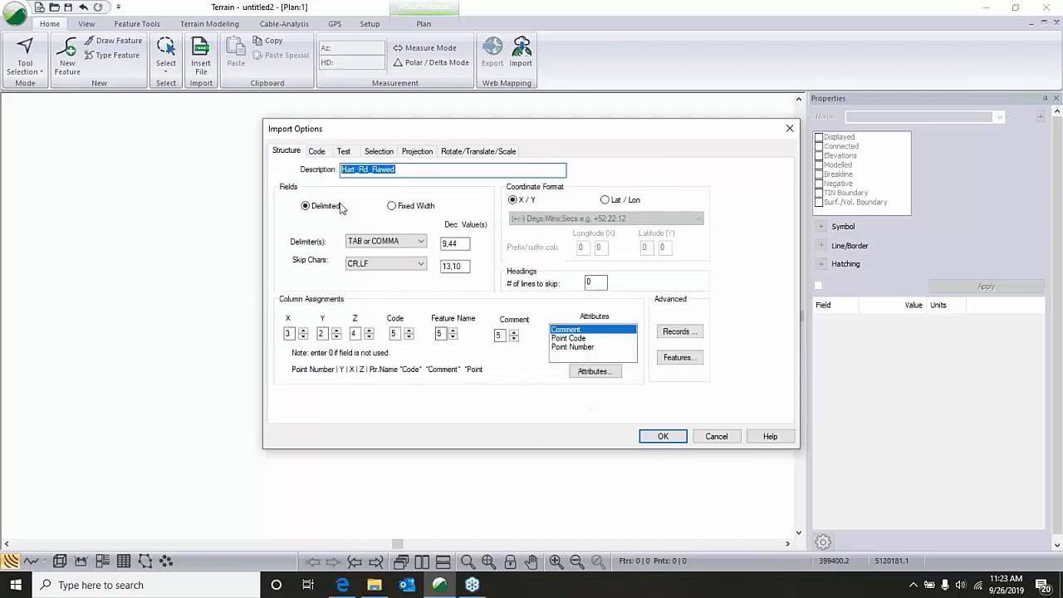
left_click(317, 151)
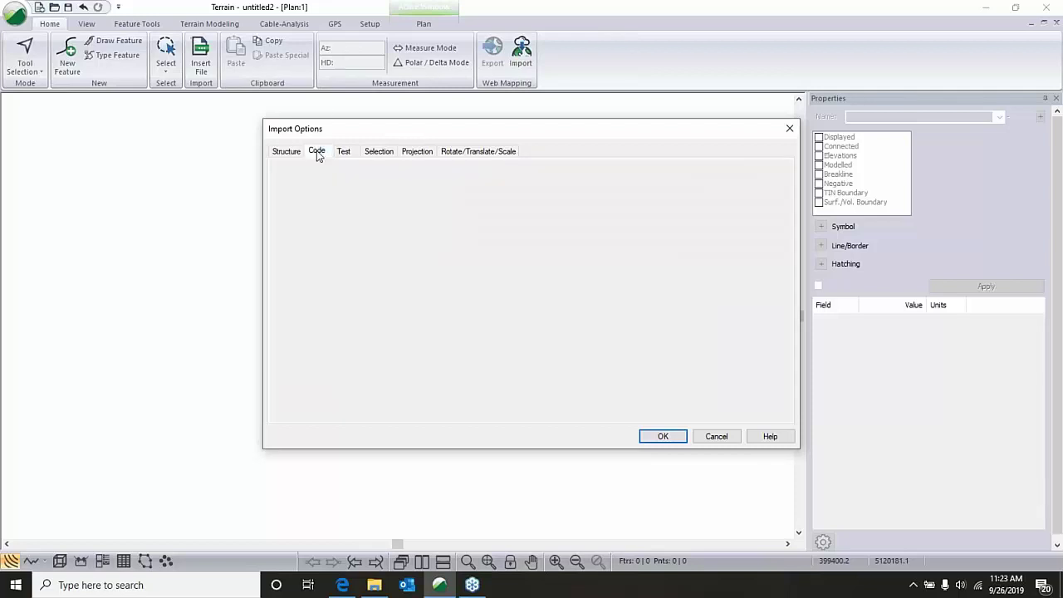
left_click_drag(370, 206, 344, 162)
left_click(344, 153)
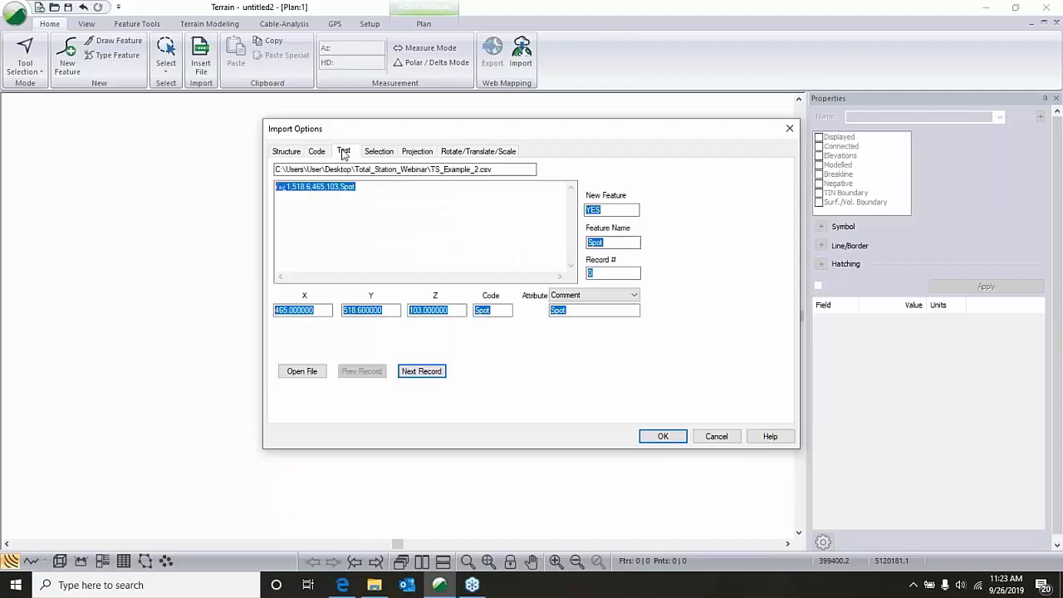
left_click(422, 371)
left_click(422, 371)
left_click(421, 371)
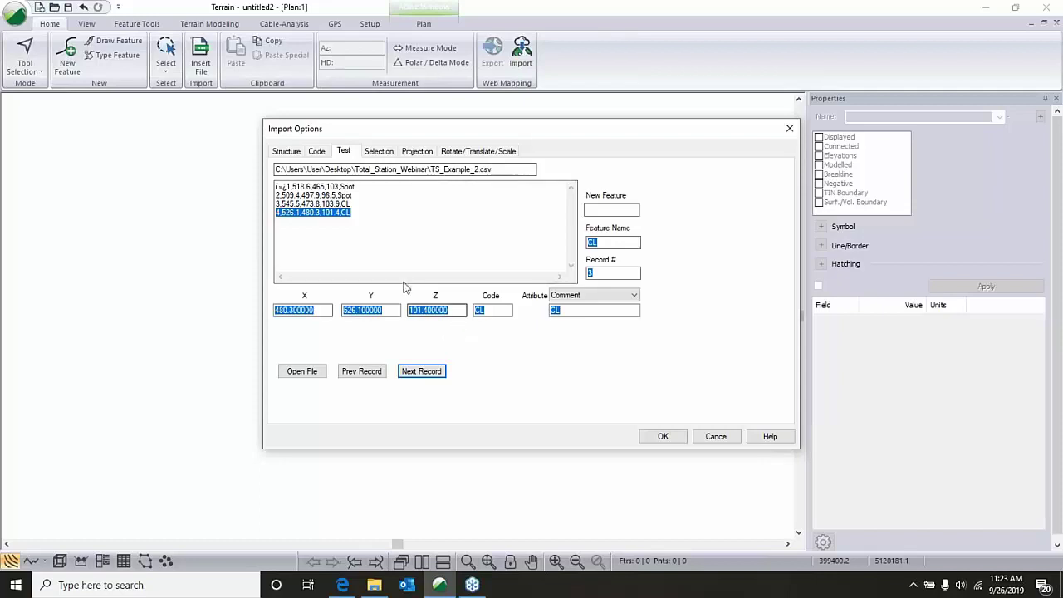
Check the point selection and projection settings, and import the survey points without coordinate or unit conversion.
left_click(375, 152)
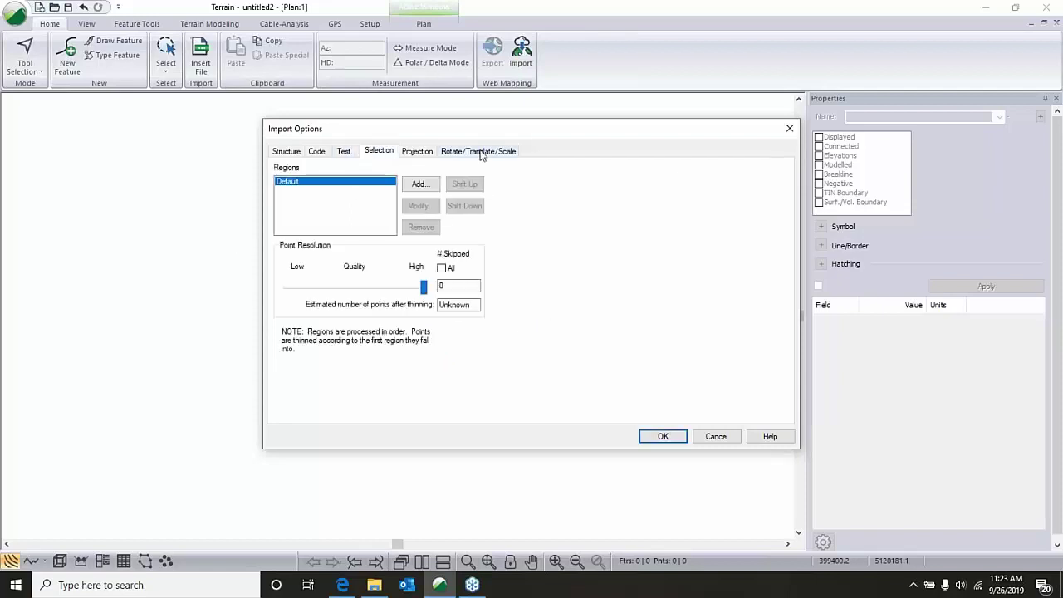
left_click(417, 151)
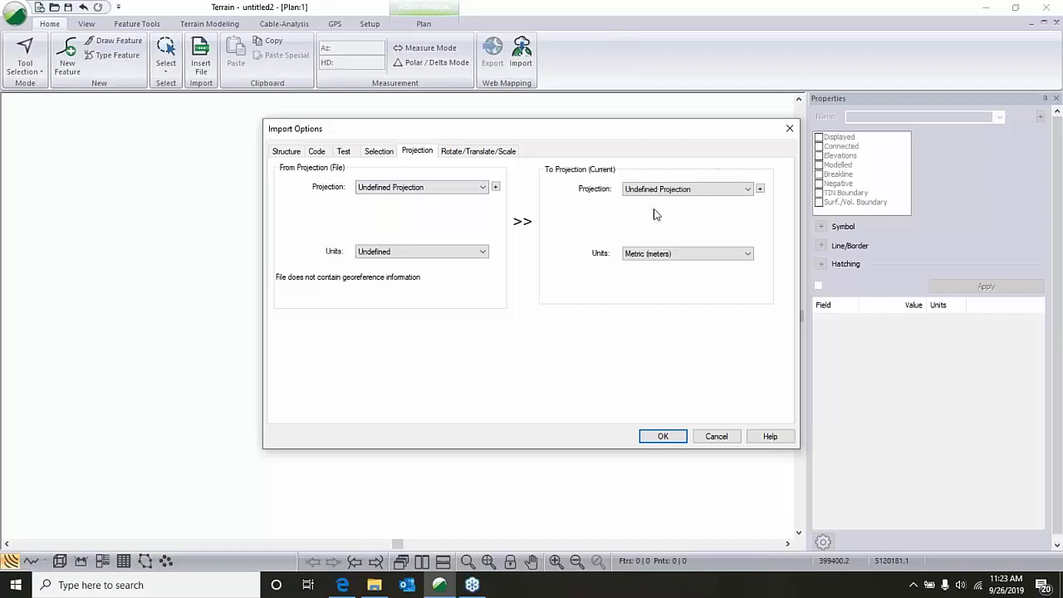
left_click(317, 152)
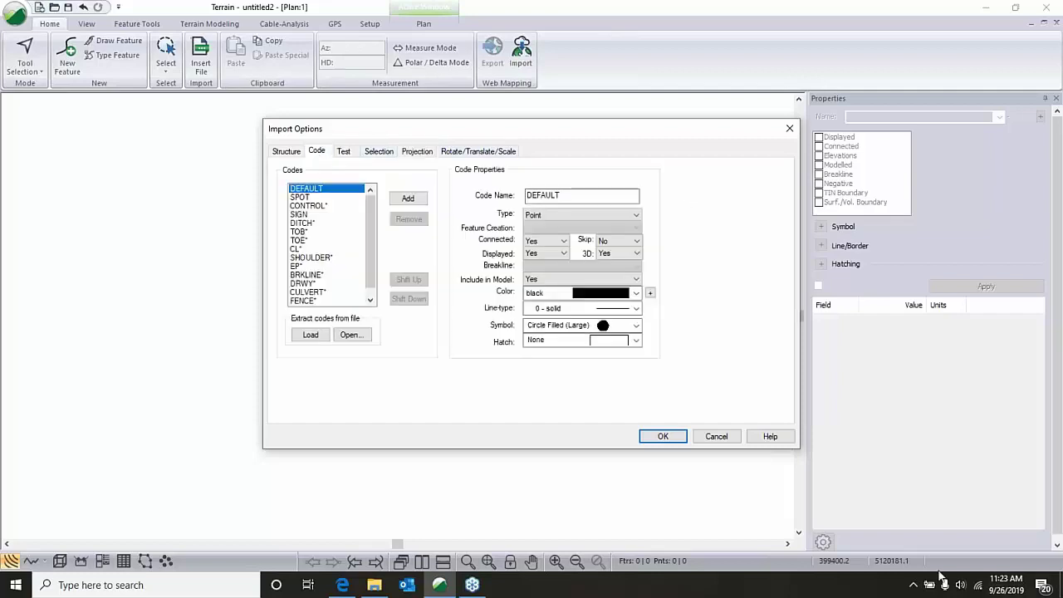
left_click(665, 437)
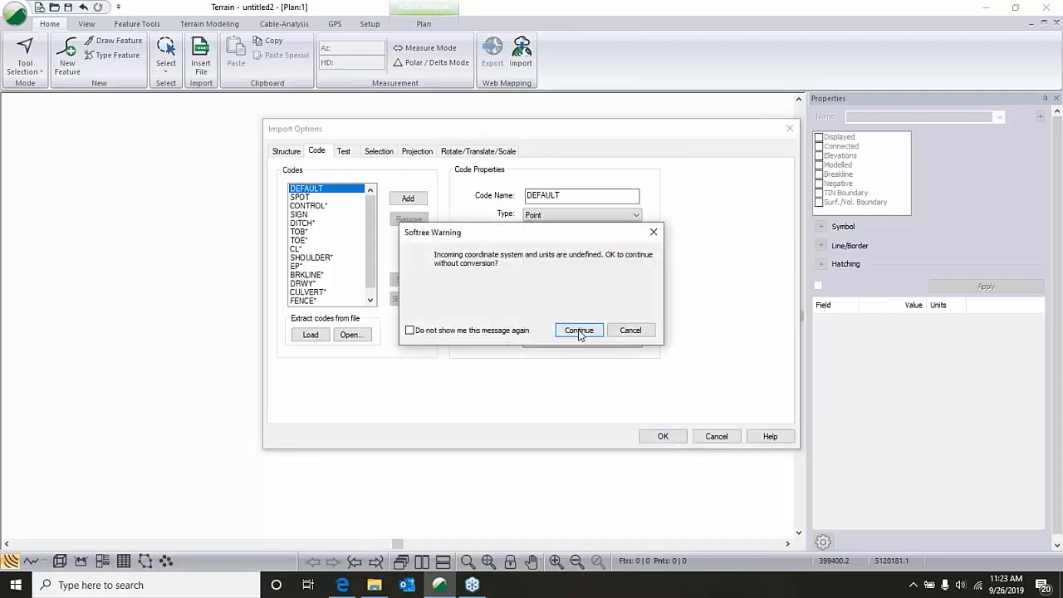
left_click(579, 330)
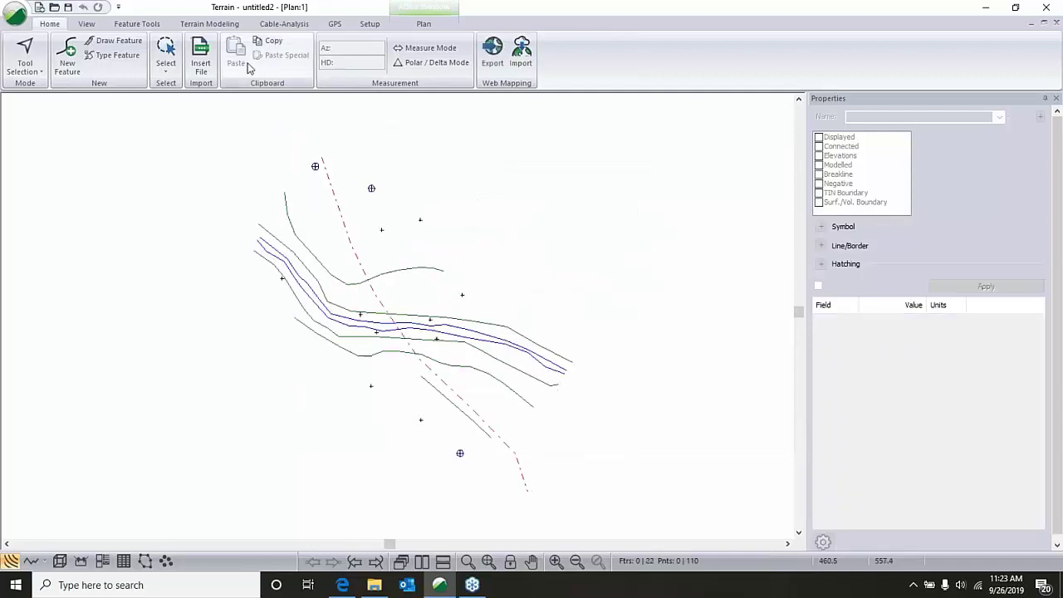
Generate the terrain triangles and contours with the default settings, suppressing further crossing-breakline warnings.
left_click(209, 23)
left_click(23, 54)
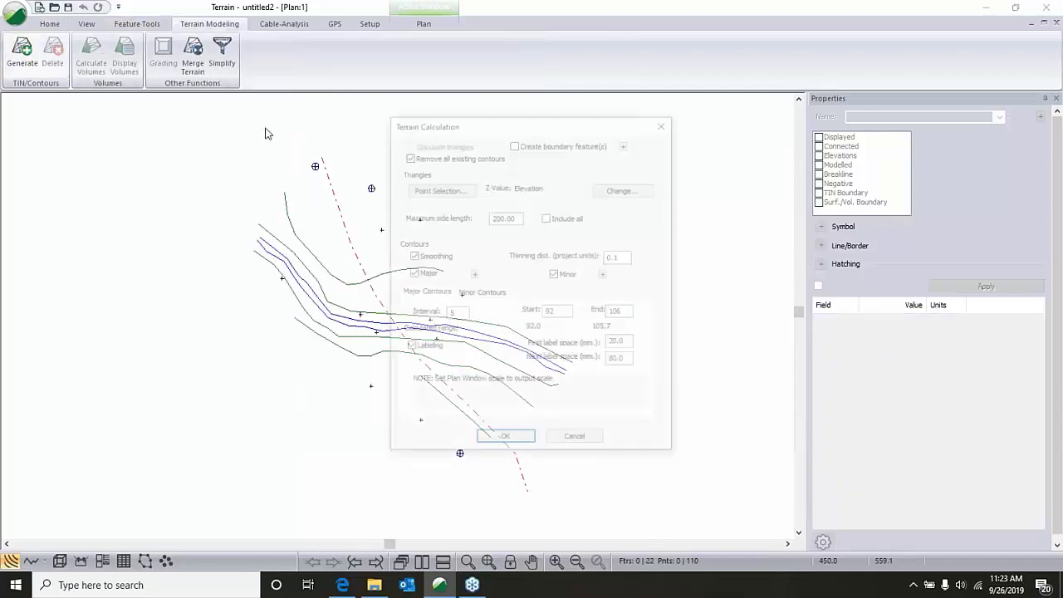
left_click(506, 441)
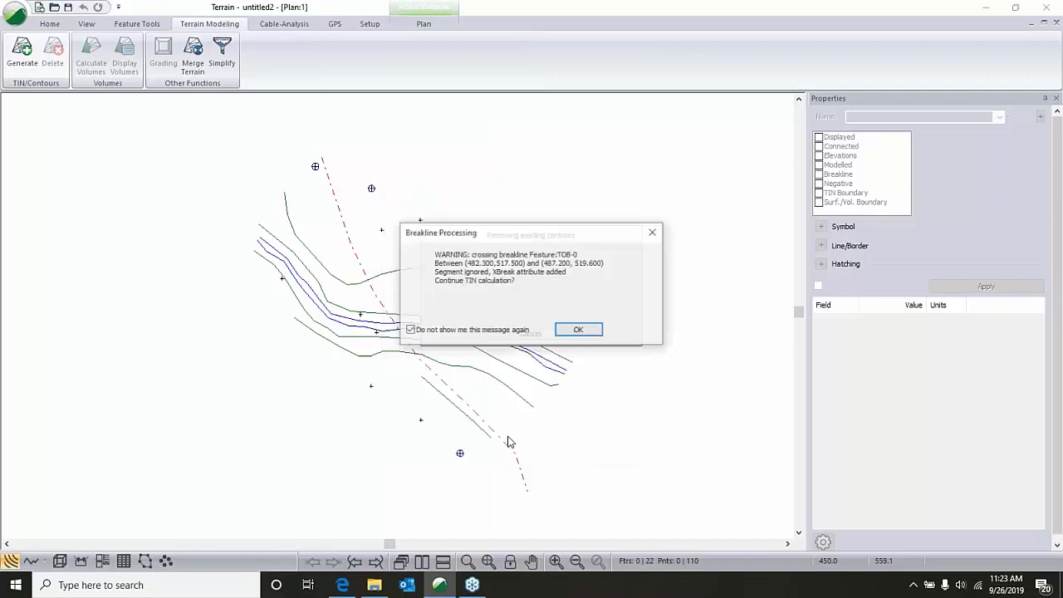
left_click(418, 331)
left_click(571, 332)
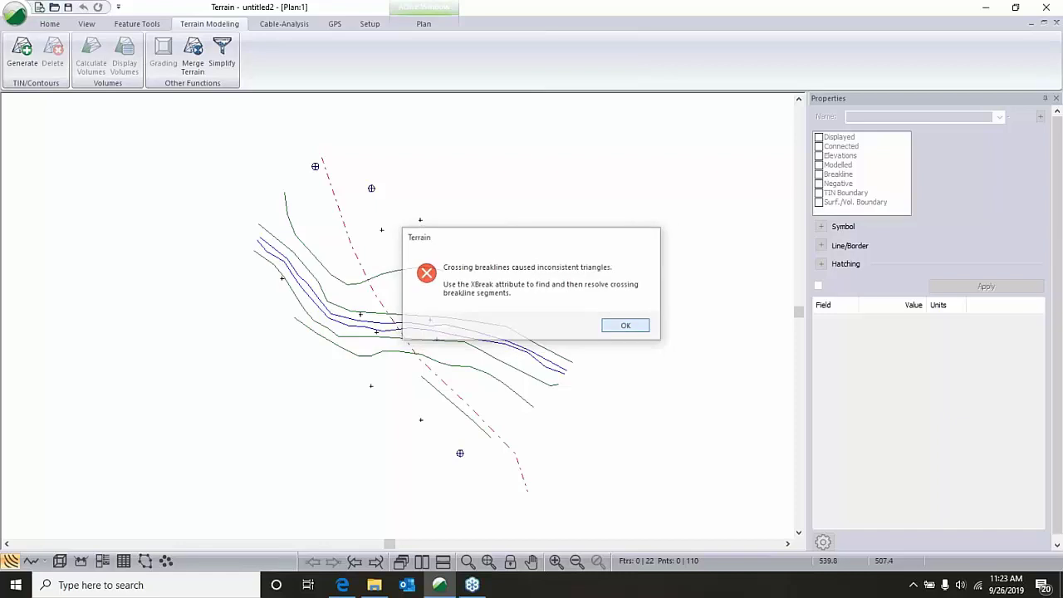
left_click(625, 327)
Examine the contours in plan and the terrain surface in 3D where the centreline crosses the channel.
scroll(468, 313, "up", 1)
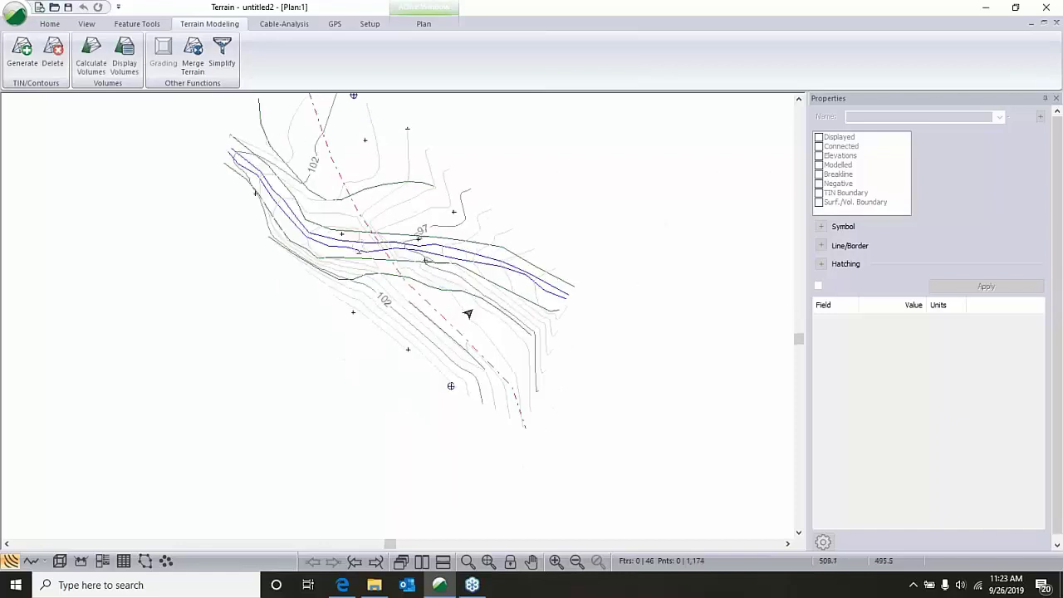
scroll(467, 313, "up", 1)
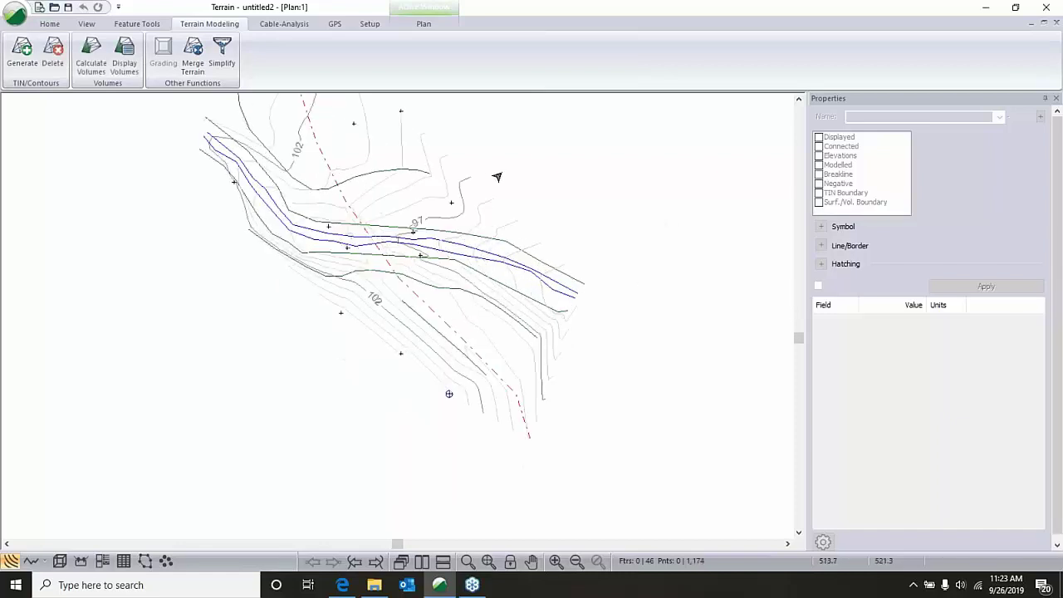
middle_click_drag(512, 211, 528, 259)
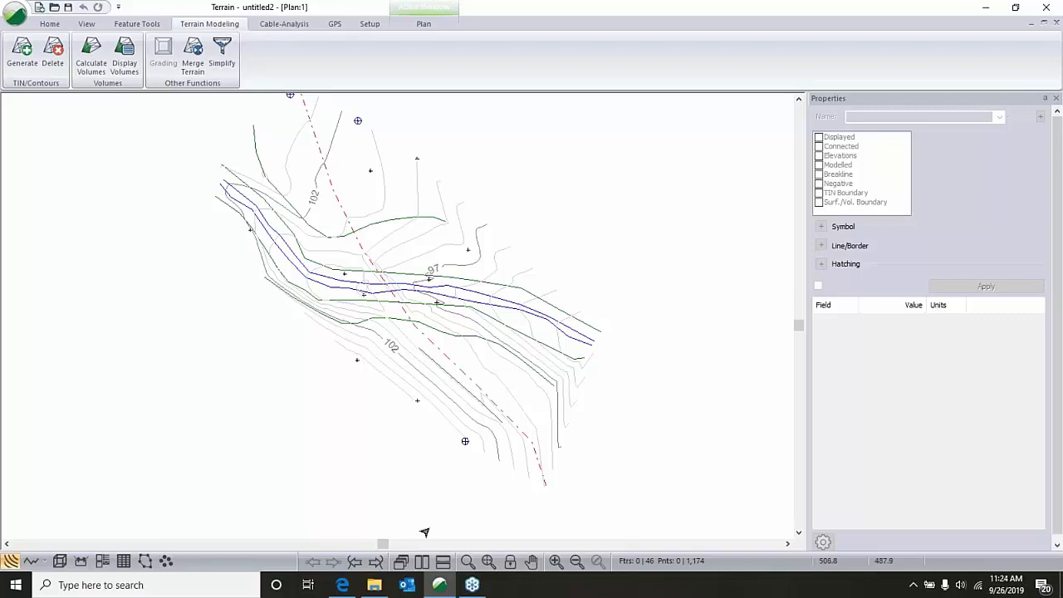
left_click(61, 561)
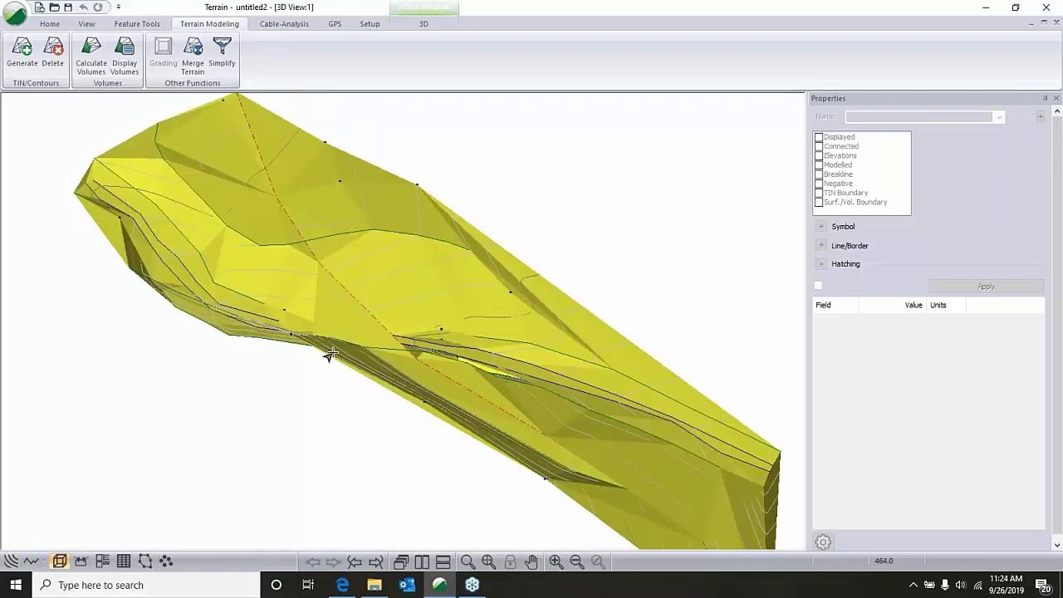
left_click_drag(329, 355, 189, 362)
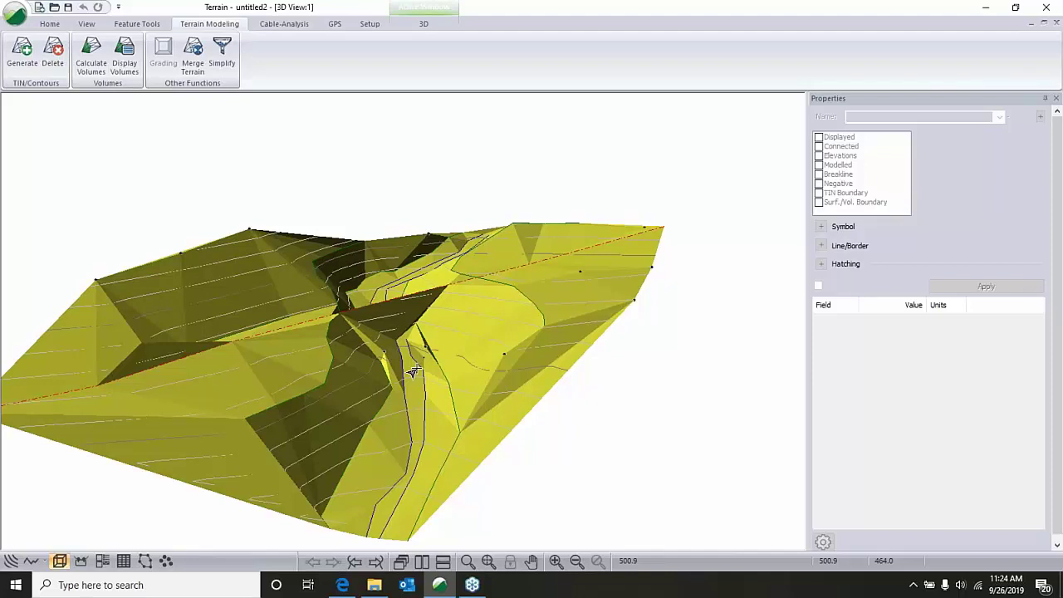
left_click_drag(412, 373, 239, 335)
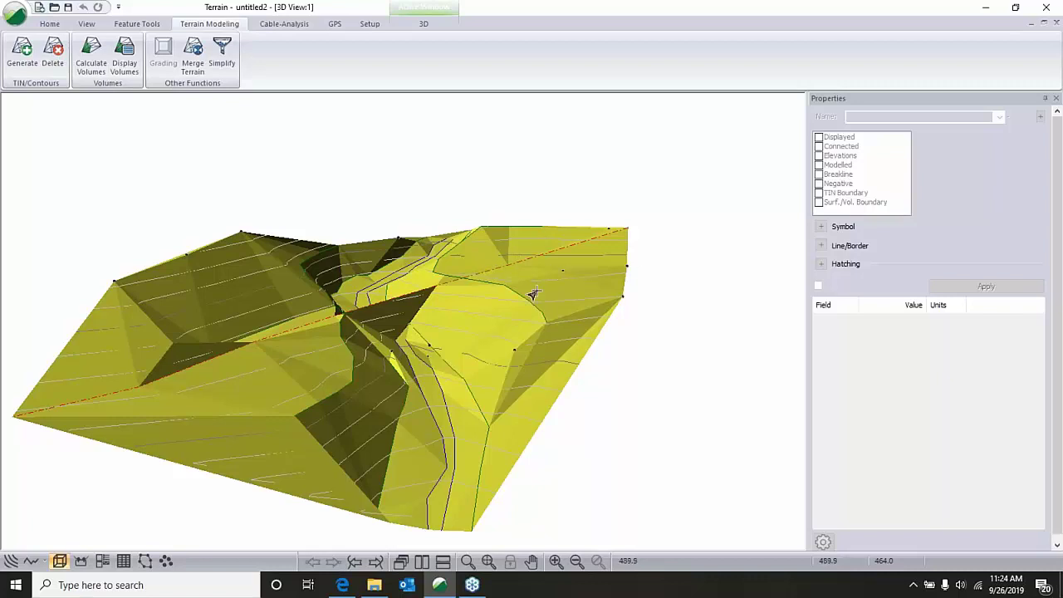
Turn off the Breakline property of the CL centreline feature and recalculate the terrain surface.
left_click(451, 284)
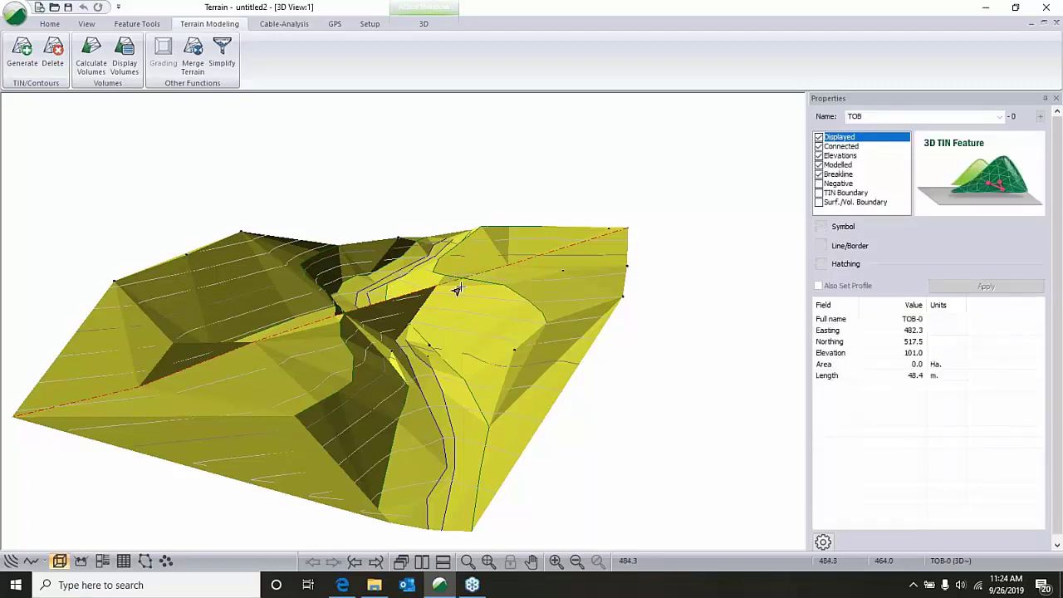
scroll(477, 298, "up", 2)
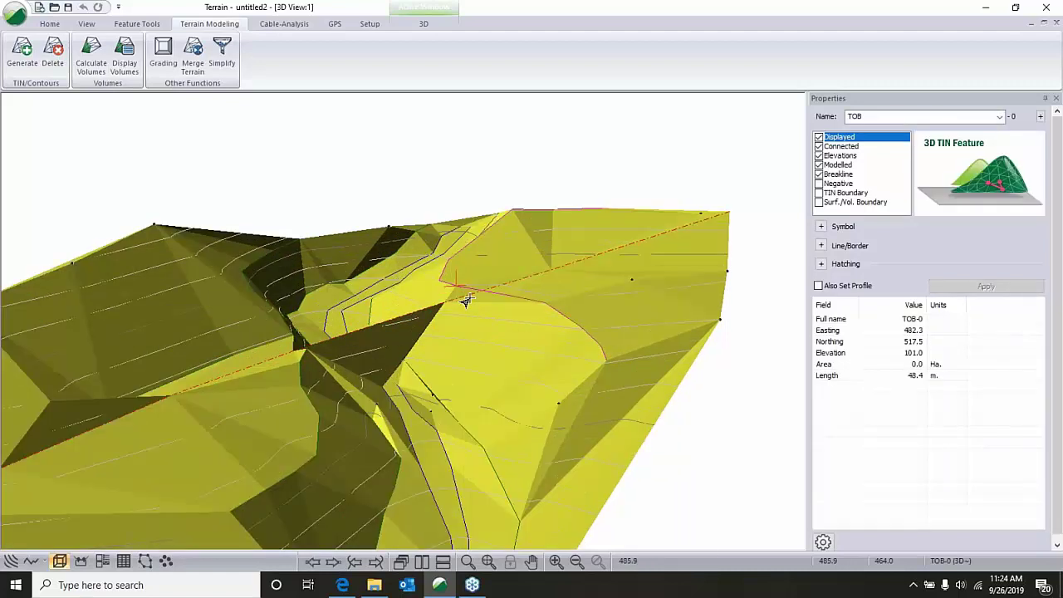
left_click(466, 300)
left_click(818, 173)
left_click(966, 288)
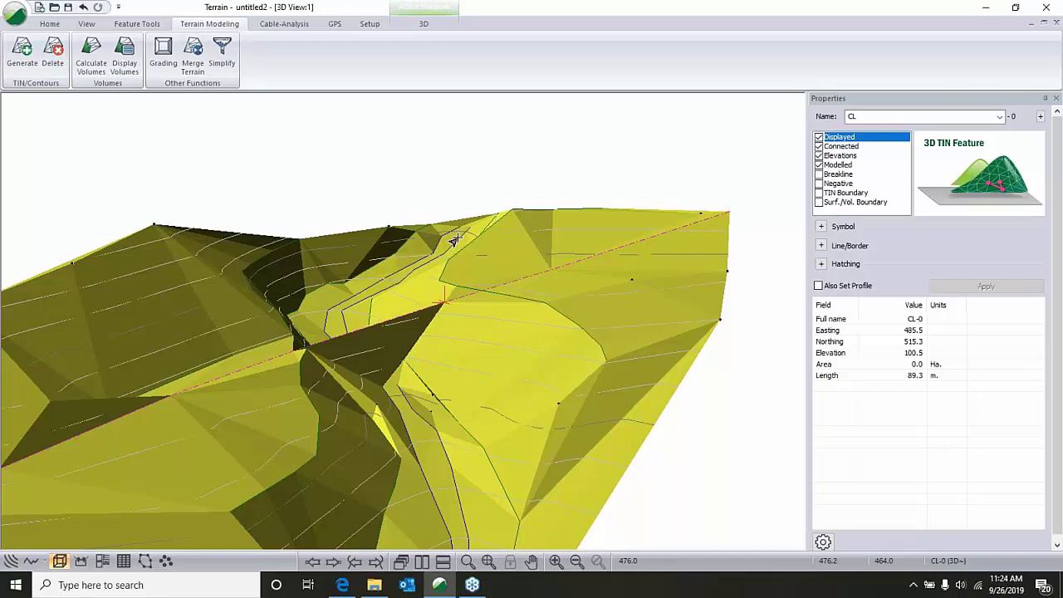
left_click_drag(454, 240, 464, 130)
left_click(98, 71)
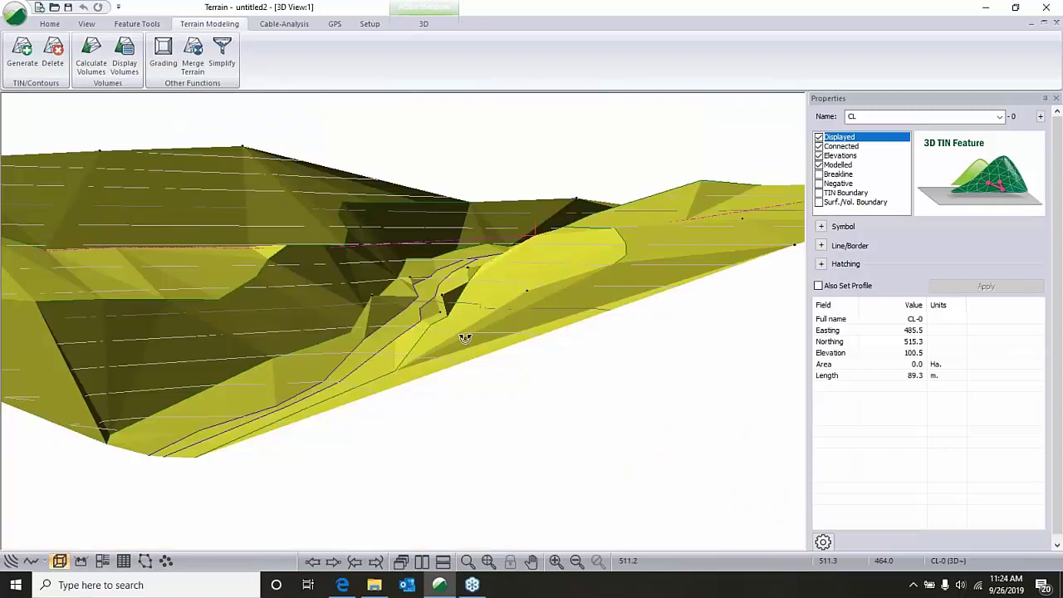
Inspect the recalculated surface around the channel crossing in 3D, and return to the plan view.
left_click_drag(464, 337, 433, 196)
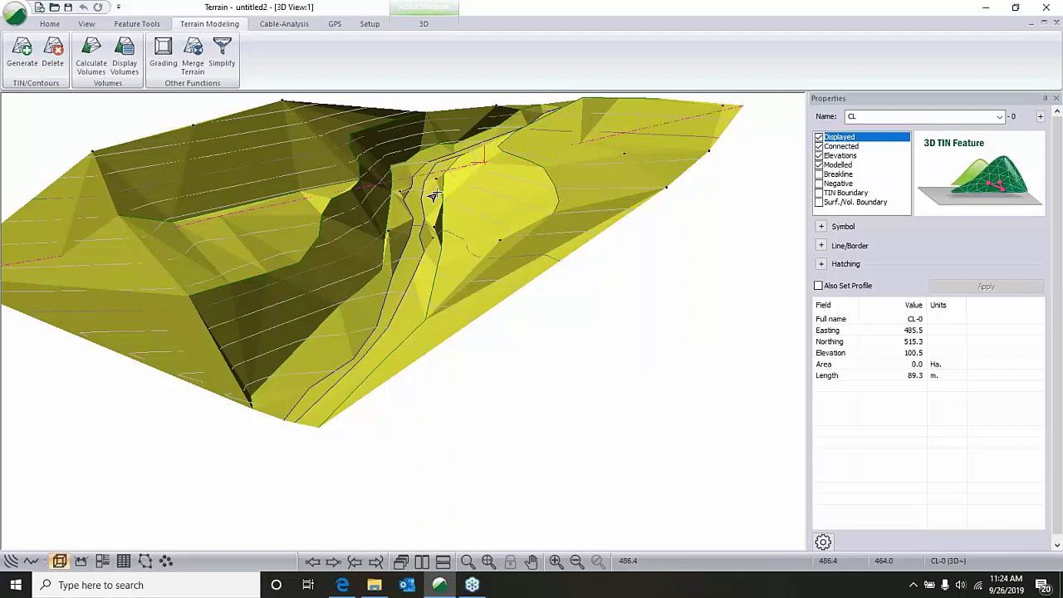
left_click_drag(434, 196, 618, 319)
scroll(567, 249, "up", 2)
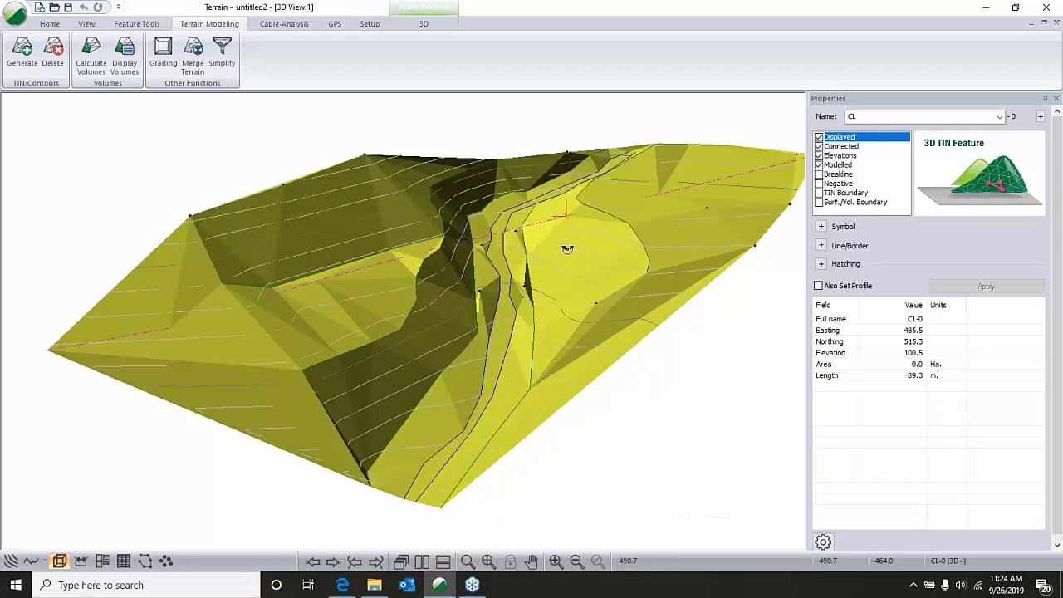
left_click_drag(567, 249, 614, 372)
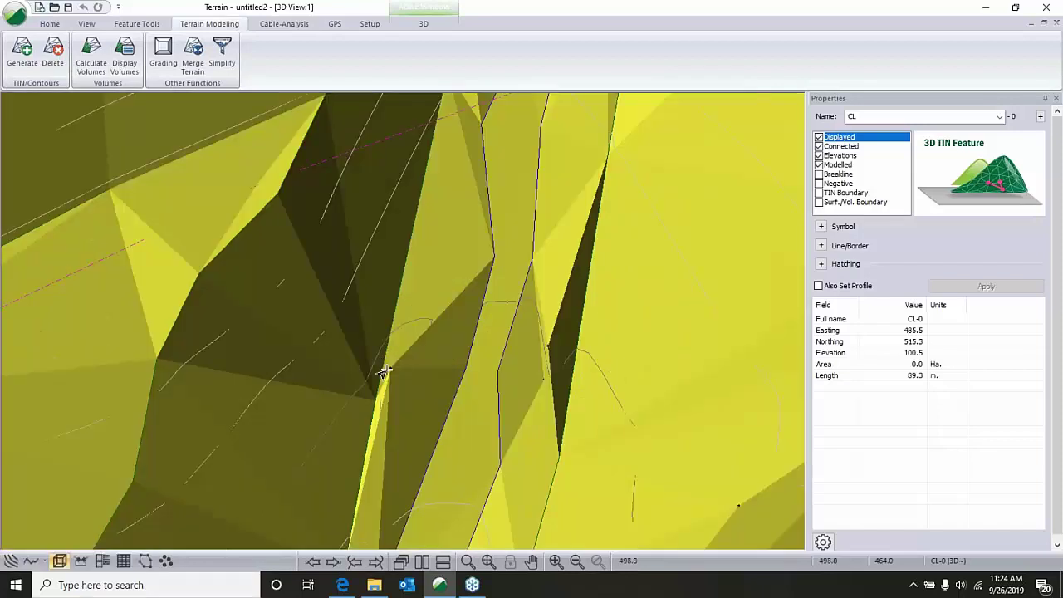
left_click(10, 561)
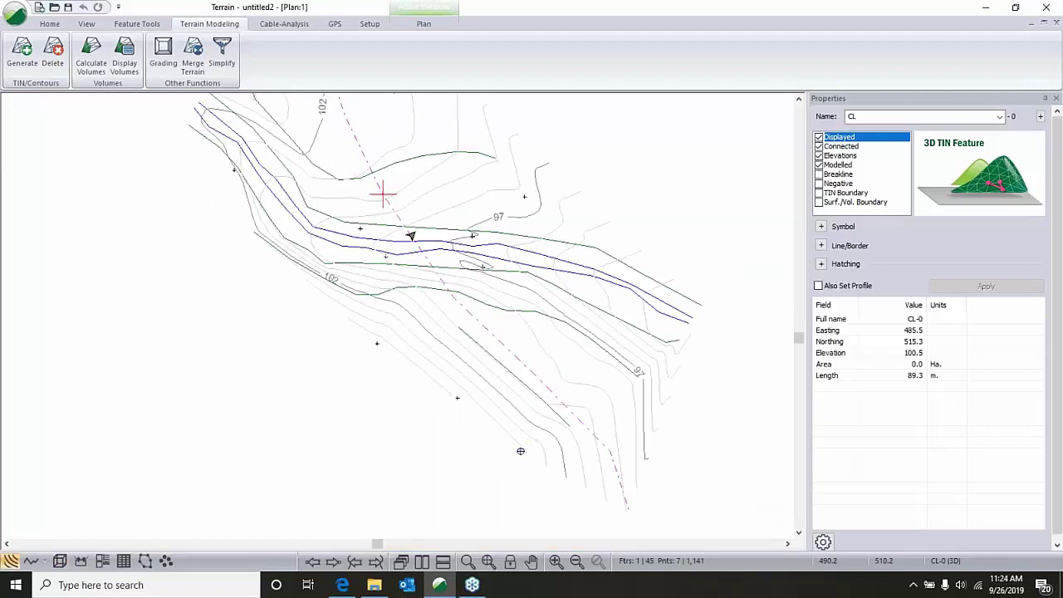
Insert points in the TOE line north of the channel, snapping it to the two adjacent spot shots and clearing the existing terrain triangles.
scroll(438, 236, "up", 2)
left_click(465, 219)
right_click(463, 190)
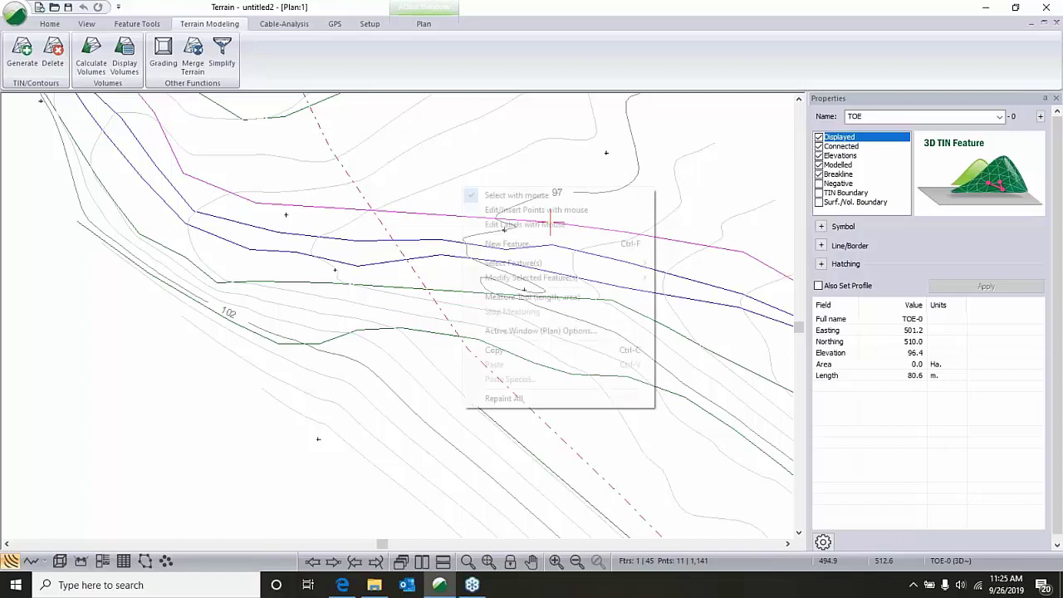
left_click(531, 210)
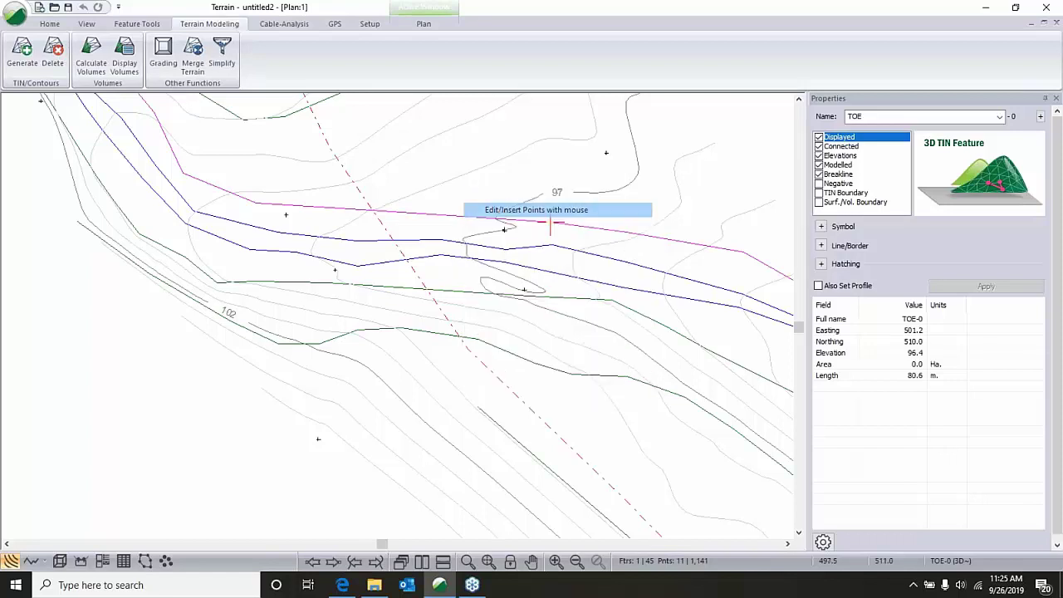
left_click(494, 224)
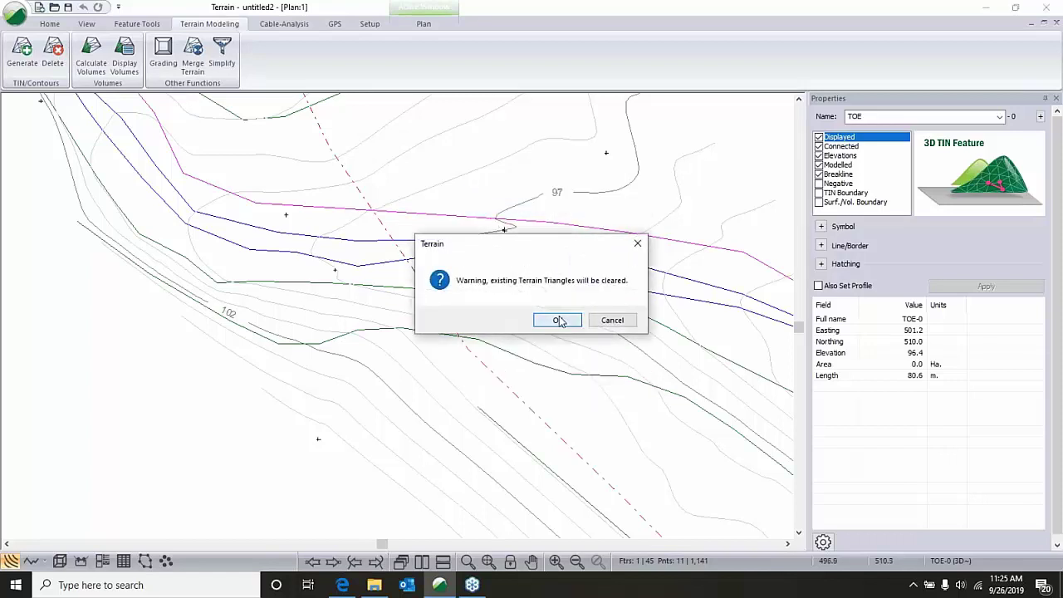
key("Return")
left_click(504, 229)
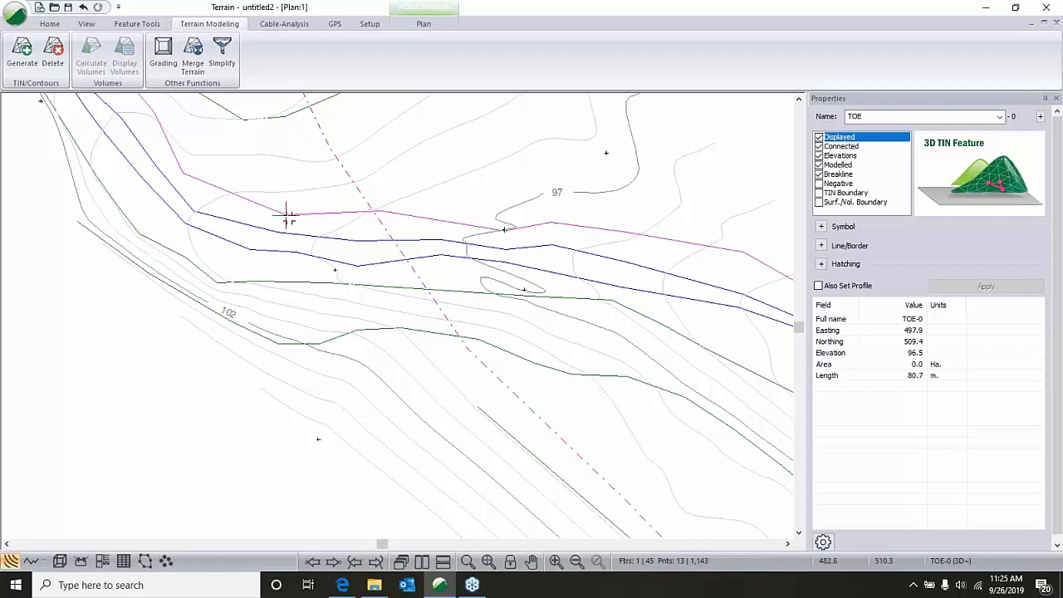
Insert two points in the TOE line south of the channel, snapping them to the nearby spot shots, and return to feature selection.
left_click(332, 274)
scroll(332, 274, "up", 2)
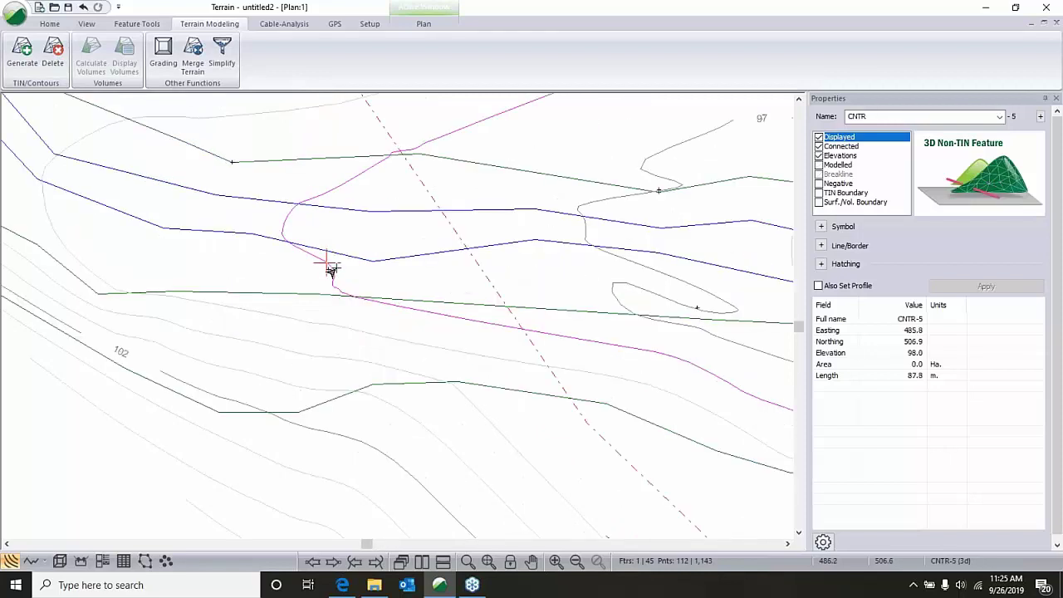
left_click(302, 297)
right_click(342, 305)
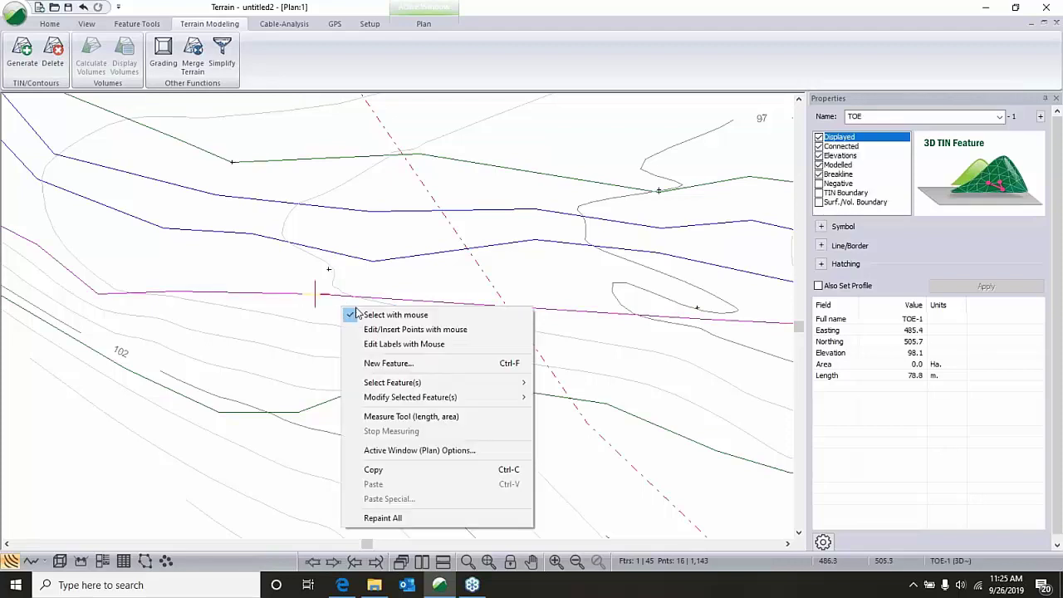
left_click(415, 328)
left_click_drag(322, 293, 326, 269)
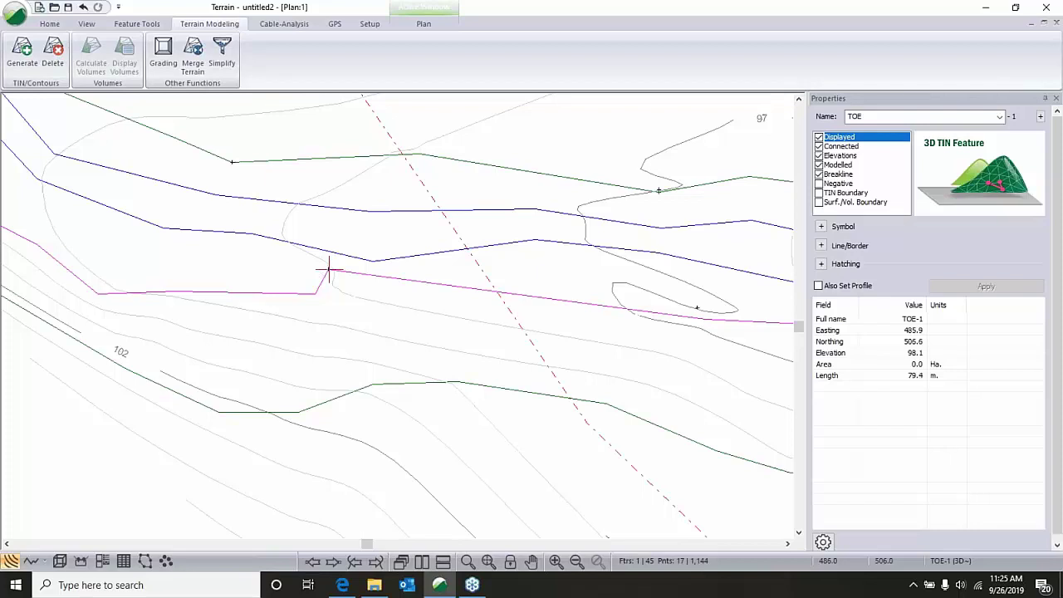
left_click_drag(681, 322, 694, 307)
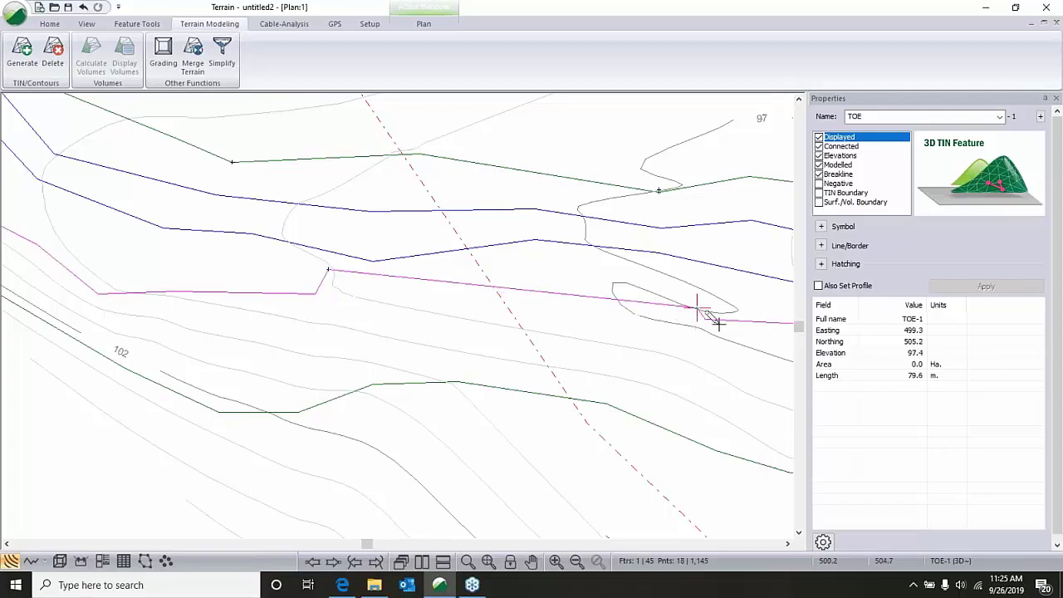
right_click(696, 299)
left_click(696, 297)
left_click(704, 363)
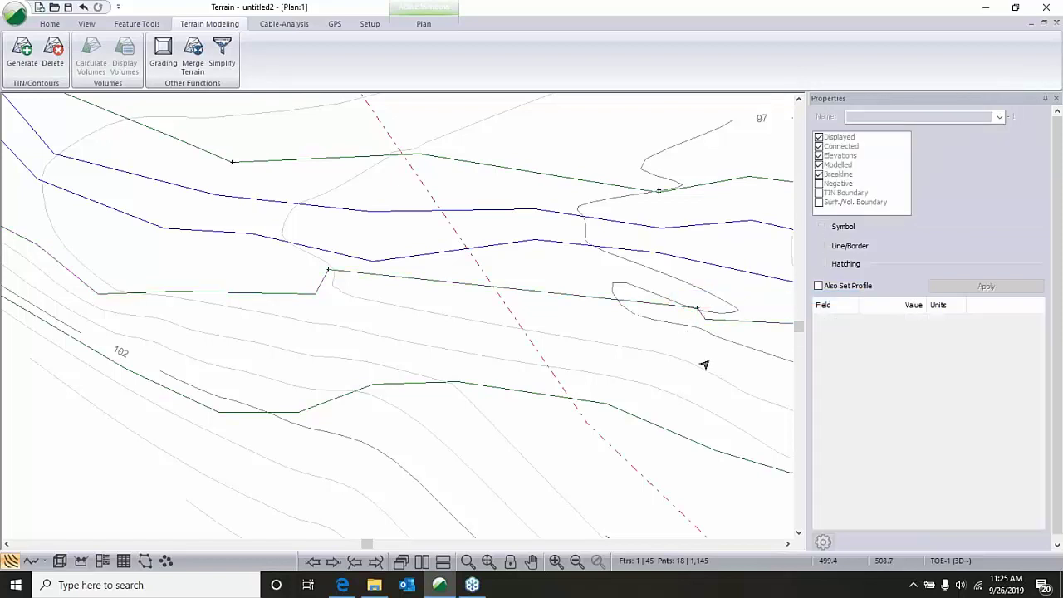
Recalculate the terrain triangles and contours with the existing settings, removing all old contours, and examine the contours in plan.
scroll(704, 364, "down", 5)
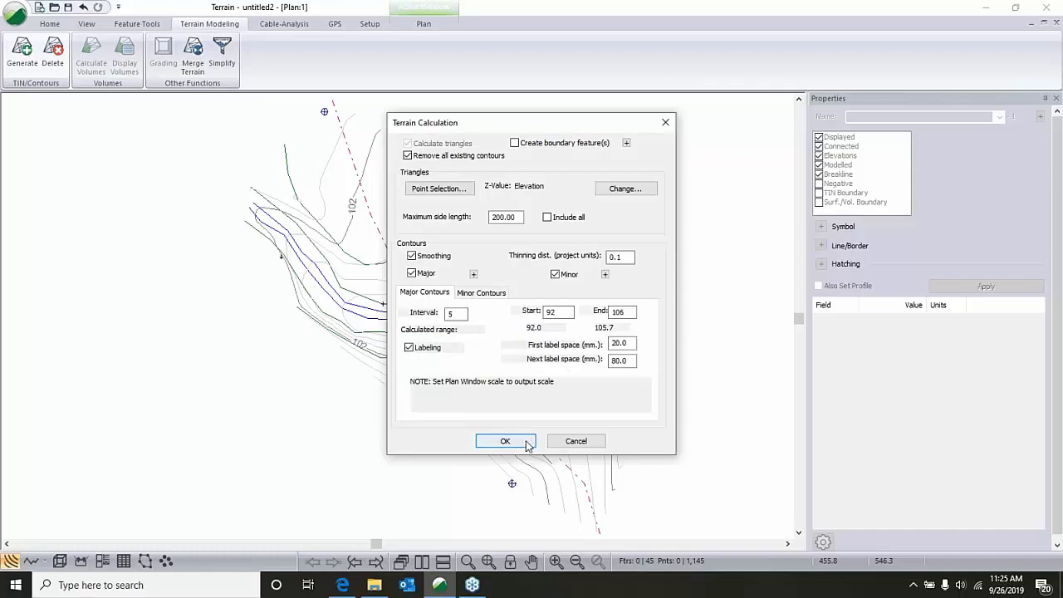
left_click(526, 444)
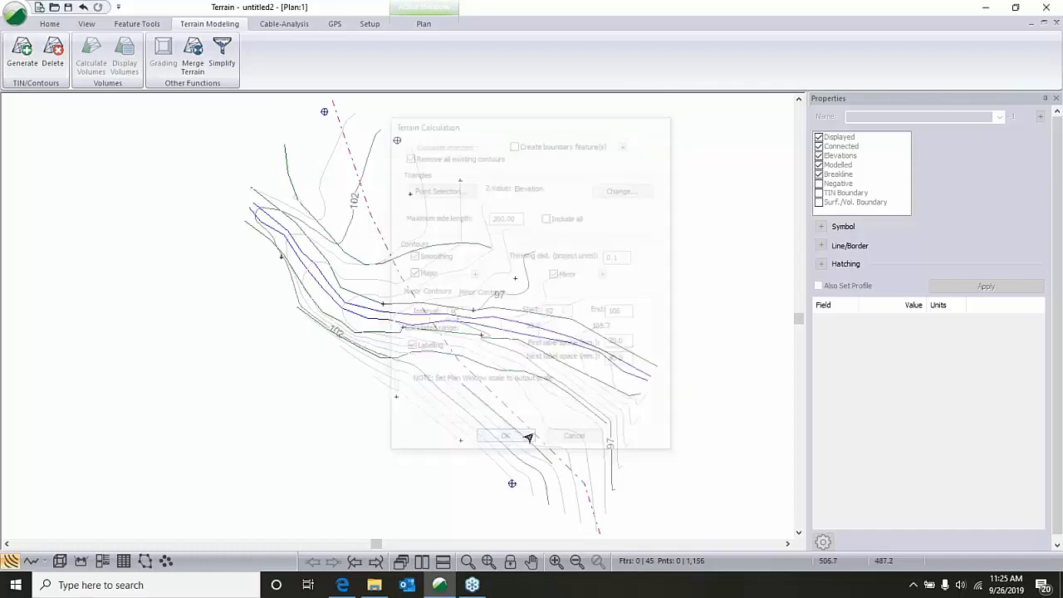
scroll(462, 233, "up", 1)
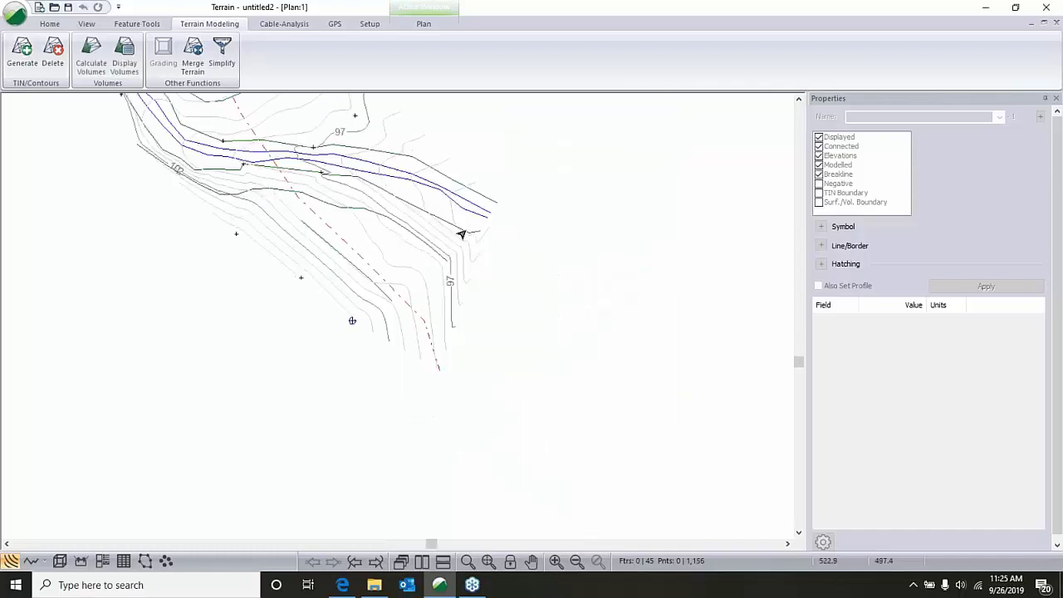
scroll(399, 237, "down", 1)
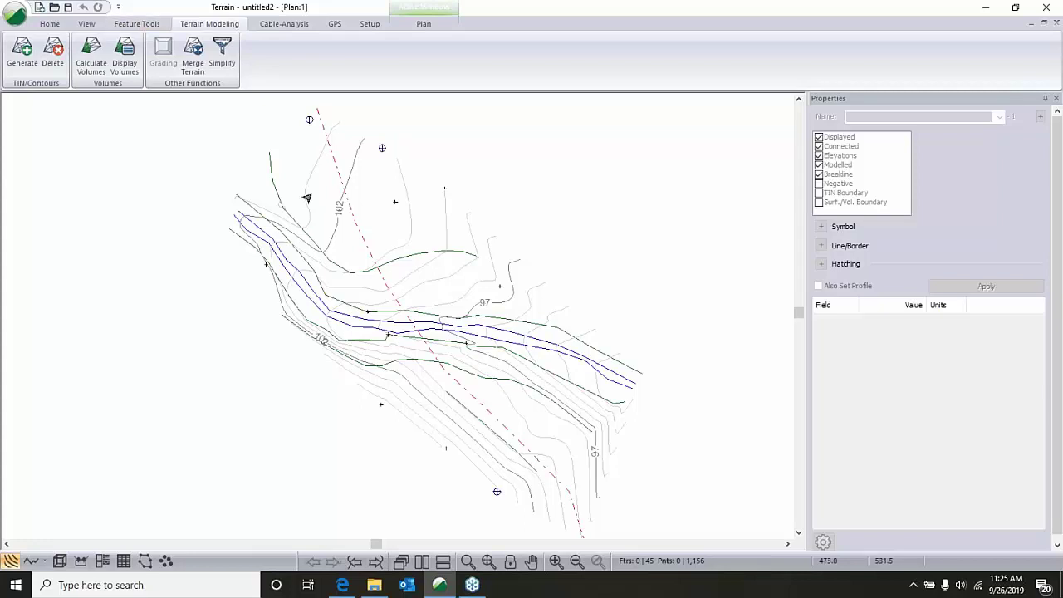
scroll(236, 225, "down", 2)
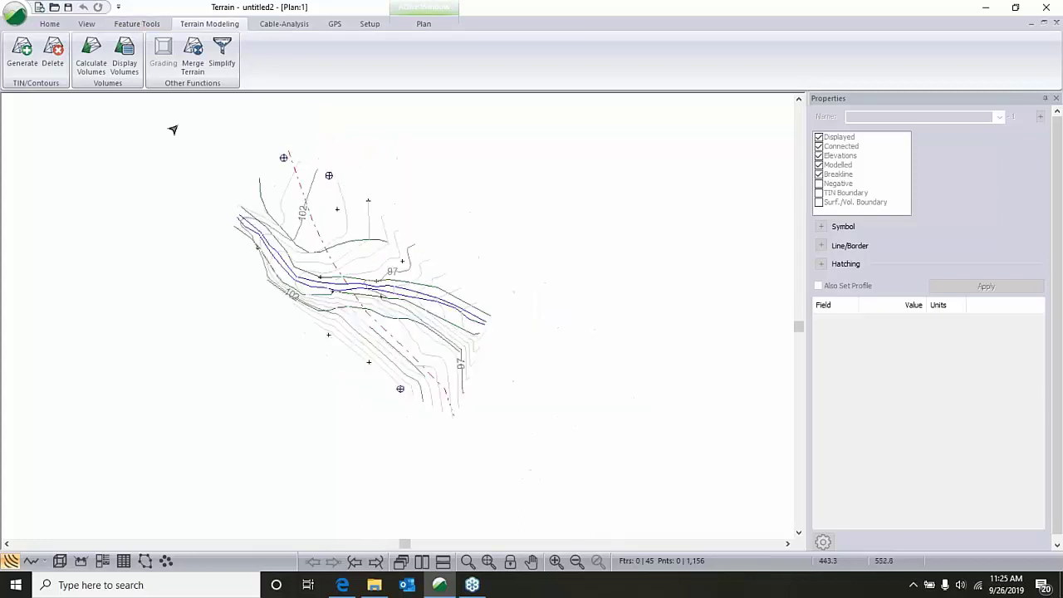
Delete all survey features and contours from the plan, accepting that the existing terrain triangles are cleared.
scroll(515, 363, "up", 1)
key("ctrl+a")
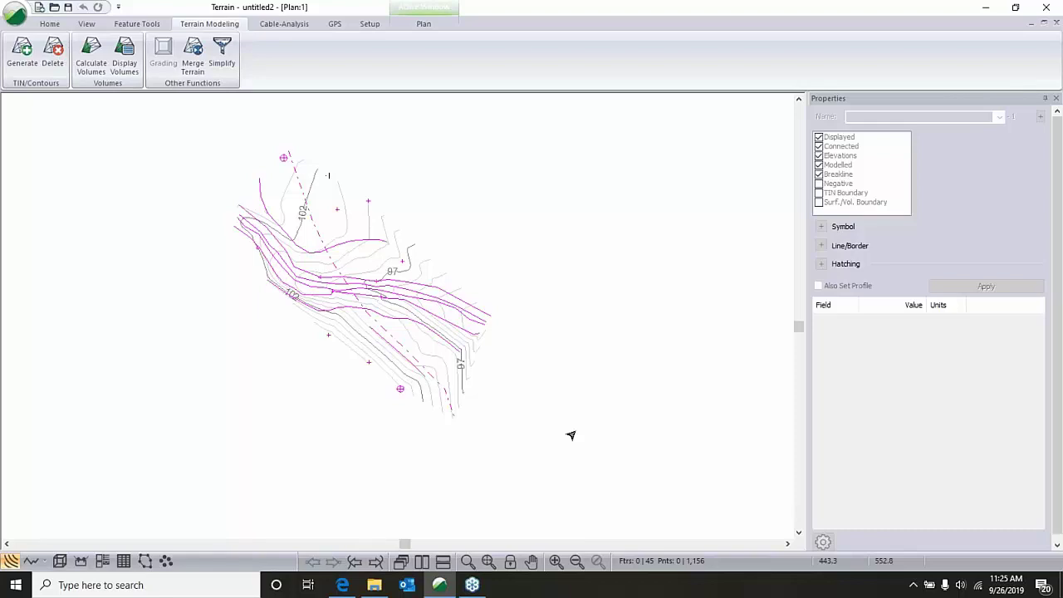
key("ctrl+t")
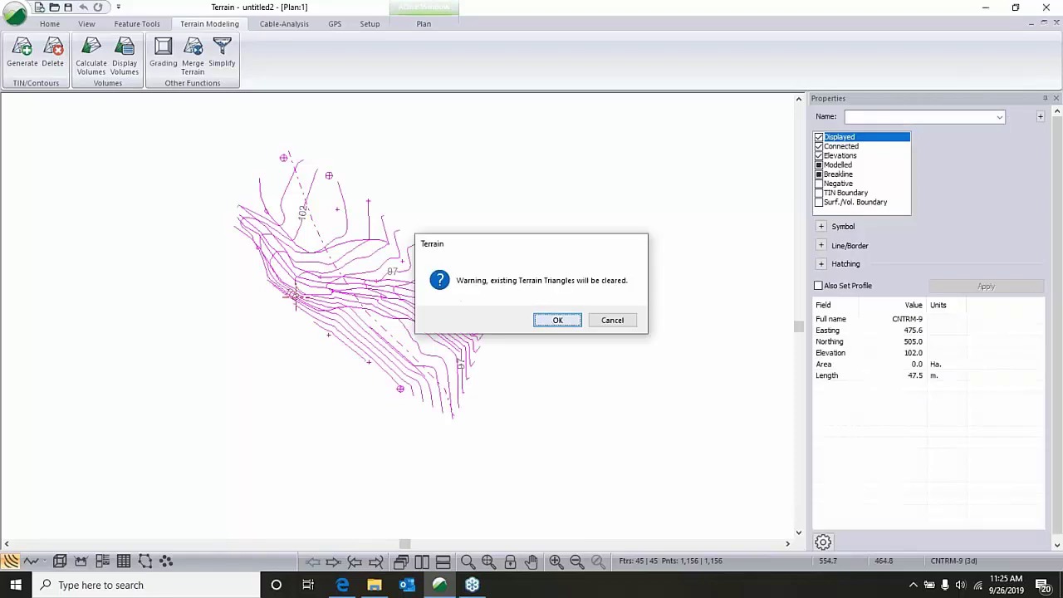
left_click(557, 320)
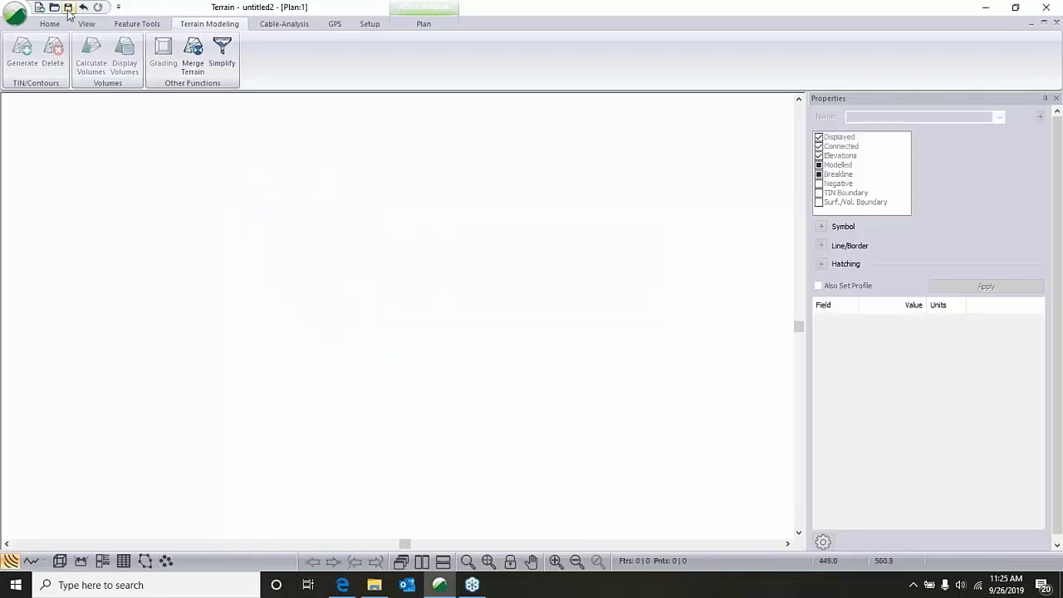
Insert the survey file TS_Example_2.csv with the PW* code removed from the import codes, continuing without coordinate conversion.
left_click(49, 23)
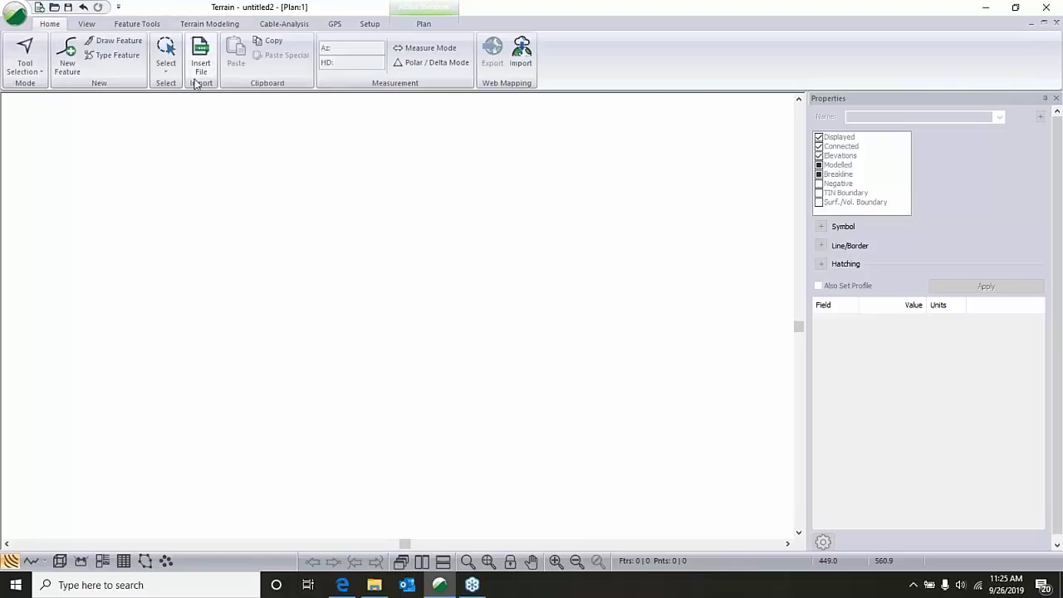
left_click(201, 66)
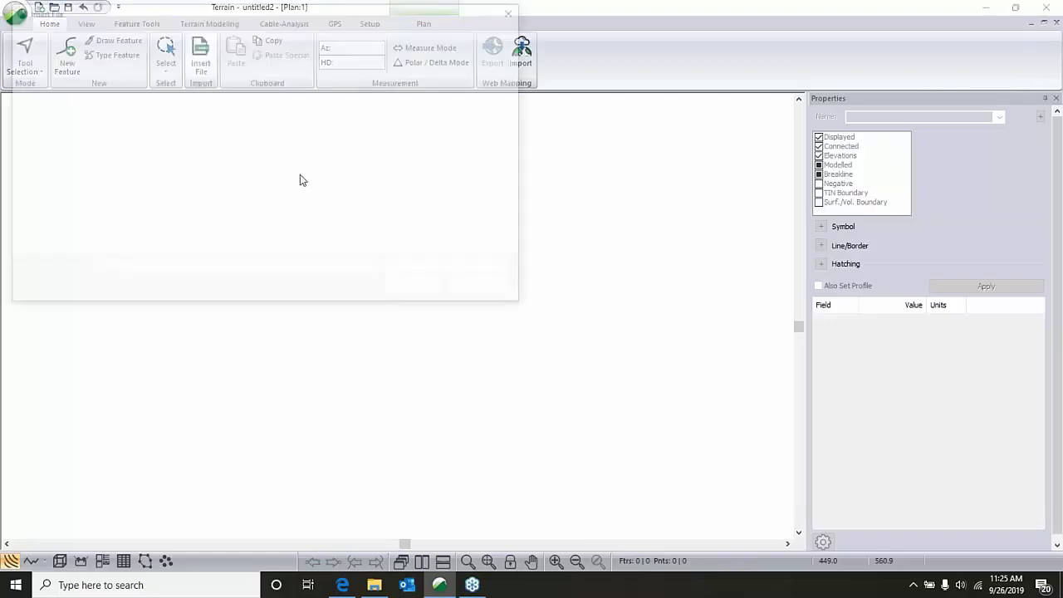
left_click(479, 112)
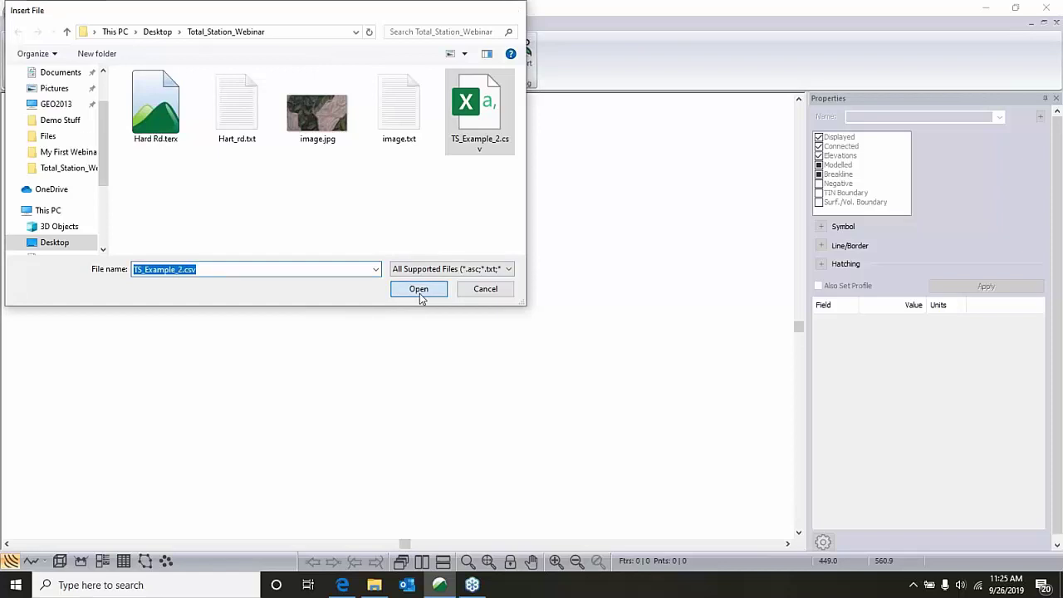
left_click(418, 288)
left_click(546, 367)
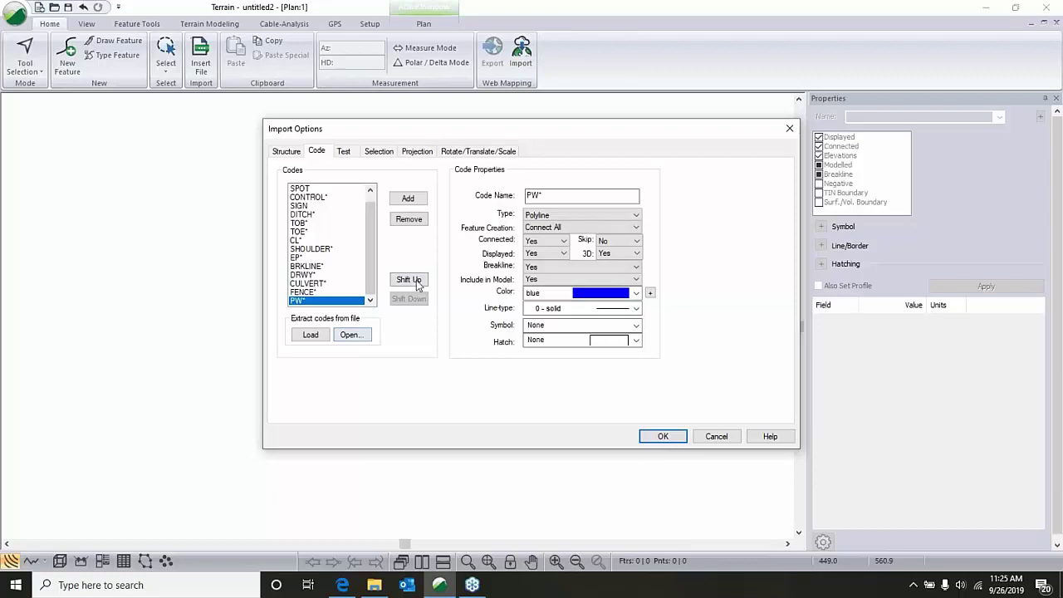
left_click(408, 220)
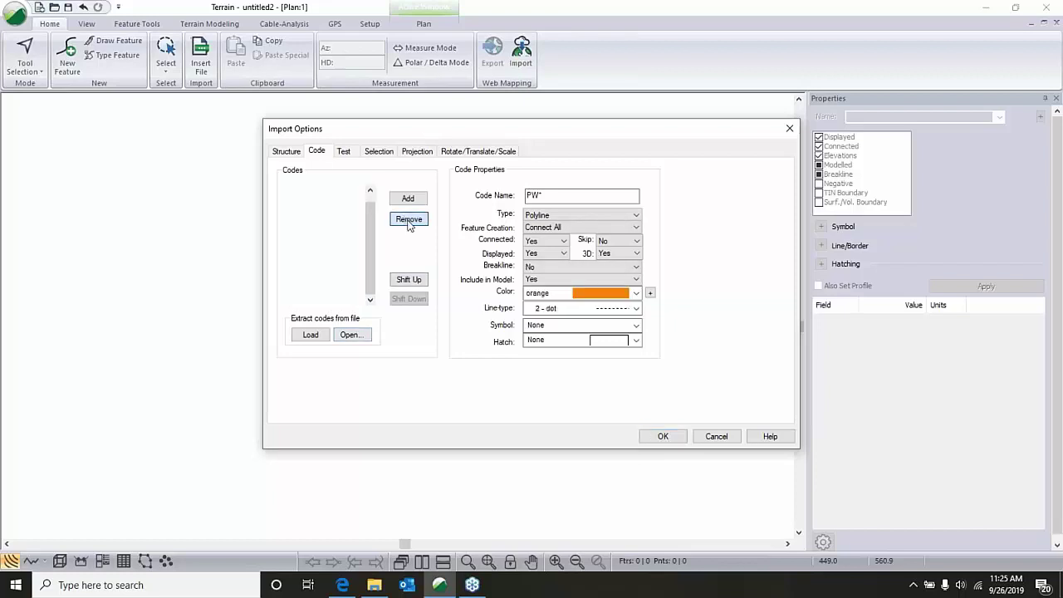
left_click(663, 437)
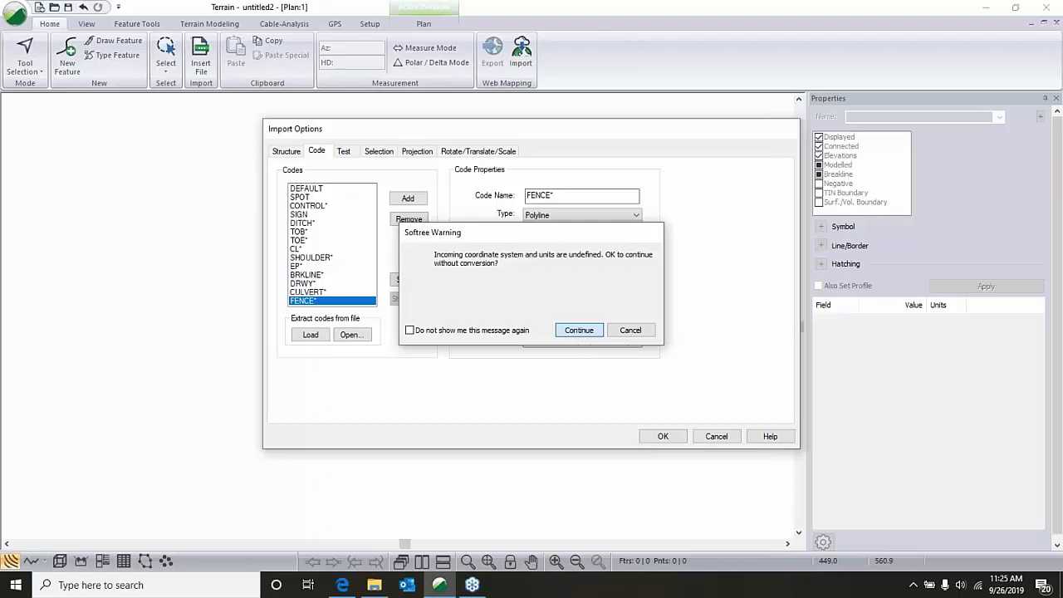
left_click(578, 330)
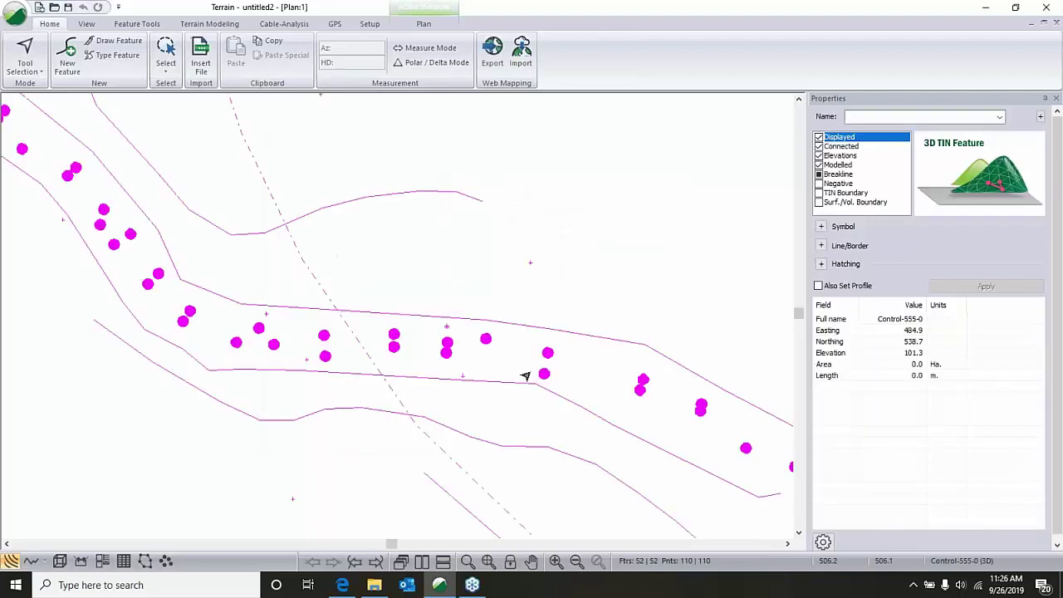
Check a PW point in the channel, and turn off the Breakline property of the CL centreline feature.
middle_click_drag(613, 246, 584, 245)
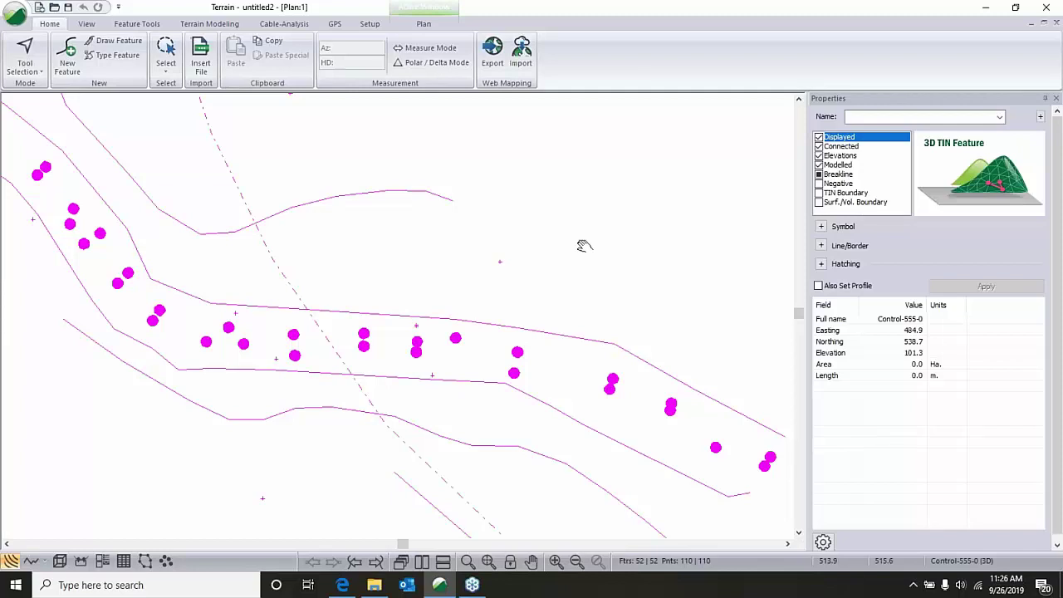
middle_click_drag(583, 246, 562, 235)
left_click(462, 317)
left_click(494, 341)
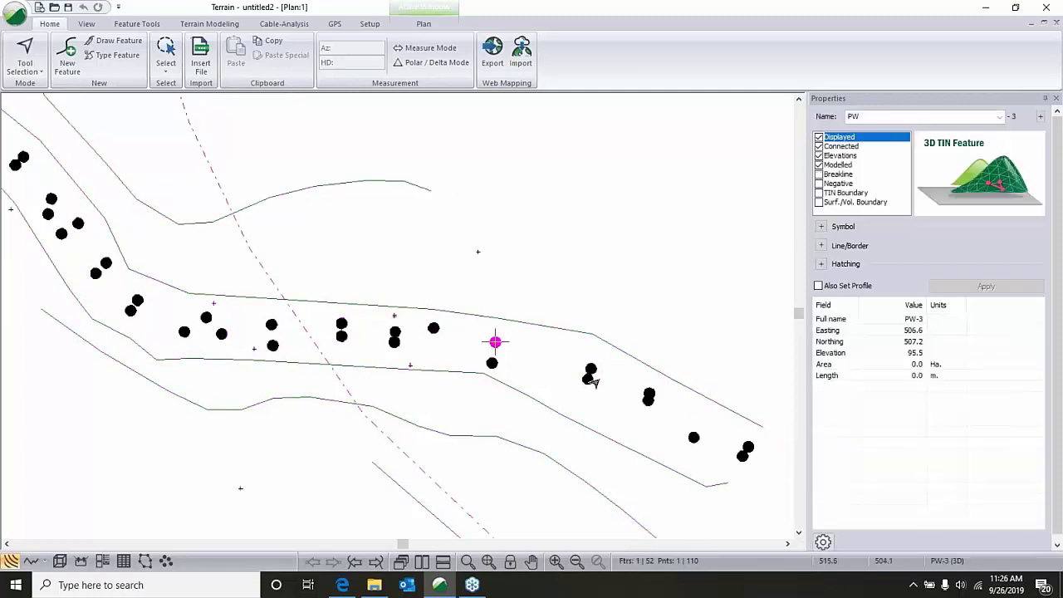
middle_click_drag(537, 340, 402, 275)
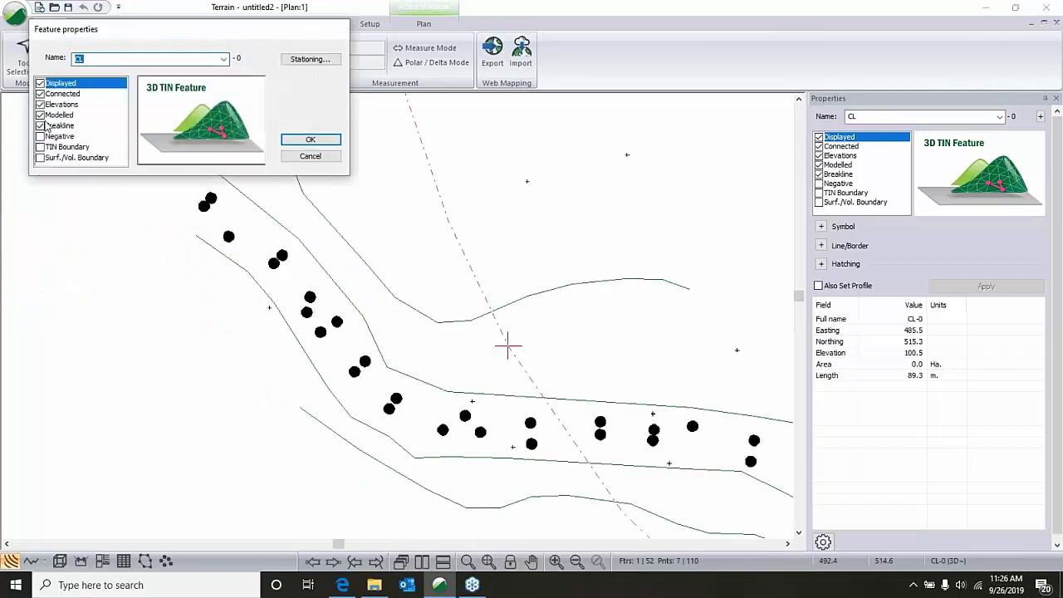
left_click(60, 125)
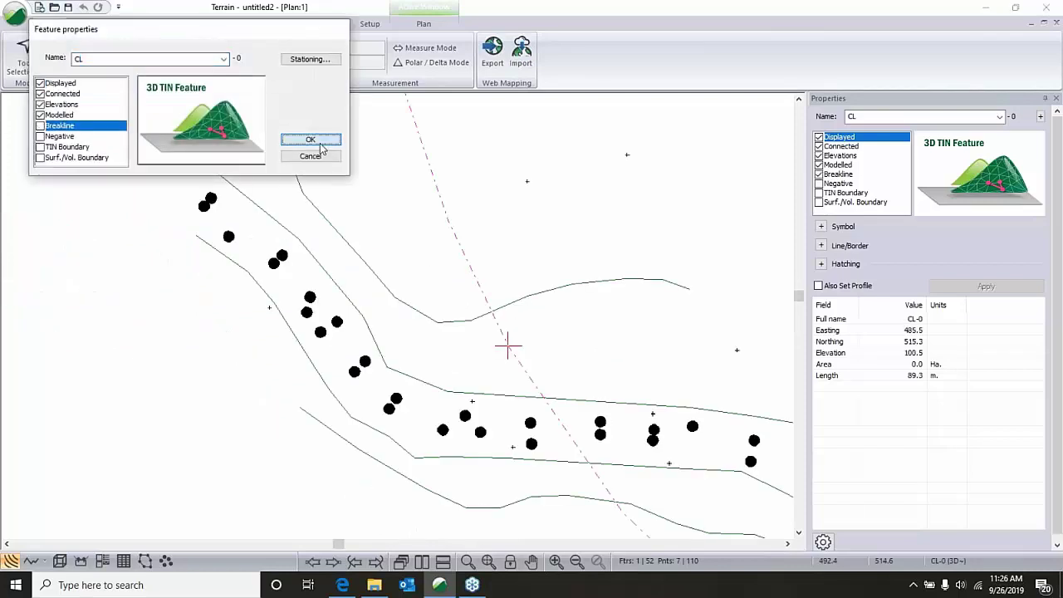
left_click(320, 144)
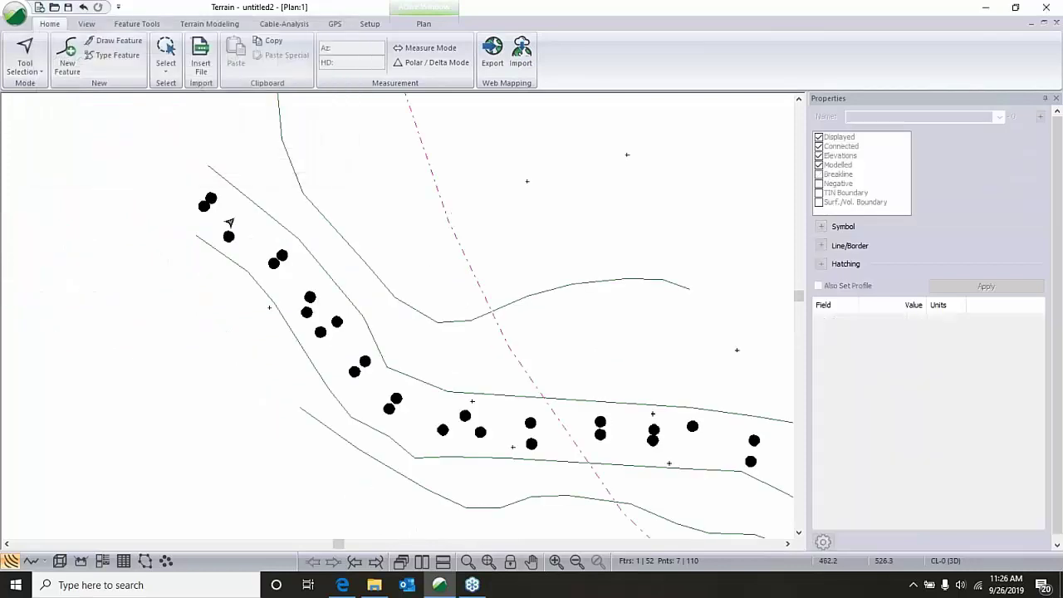
Select all PW and PW! channel point features by name and join them into one connected feature.
left_click(210, 198)
right_click(484, 261)
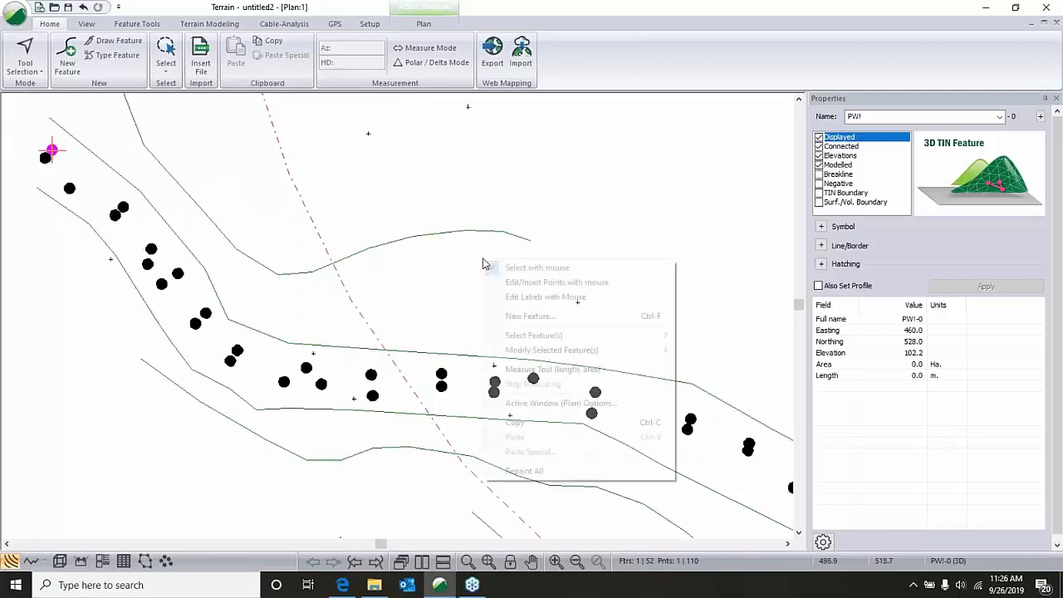
mouse_move(604, 337)
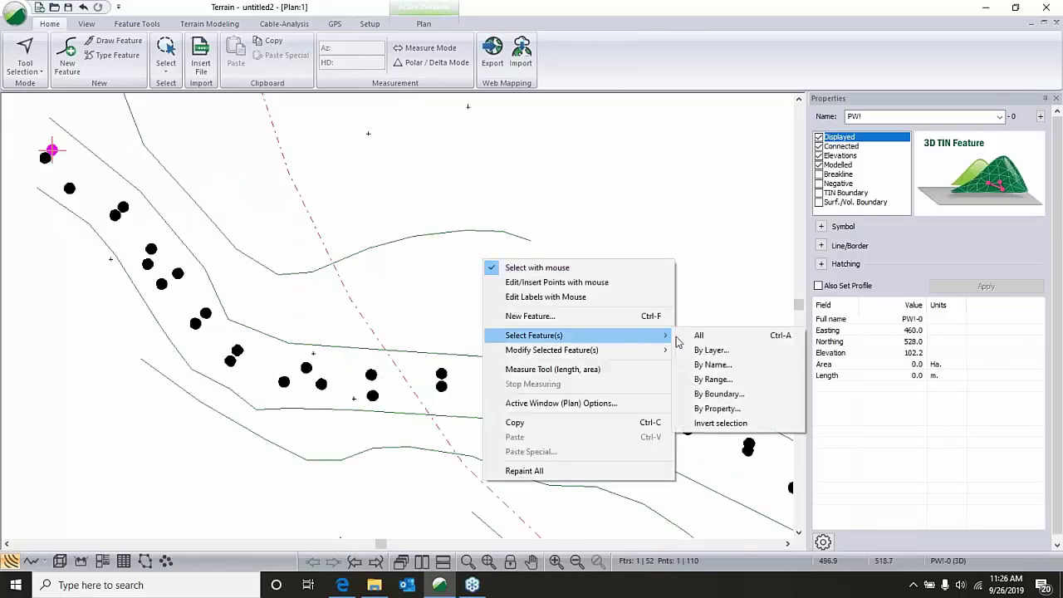
left_click(712, 365)
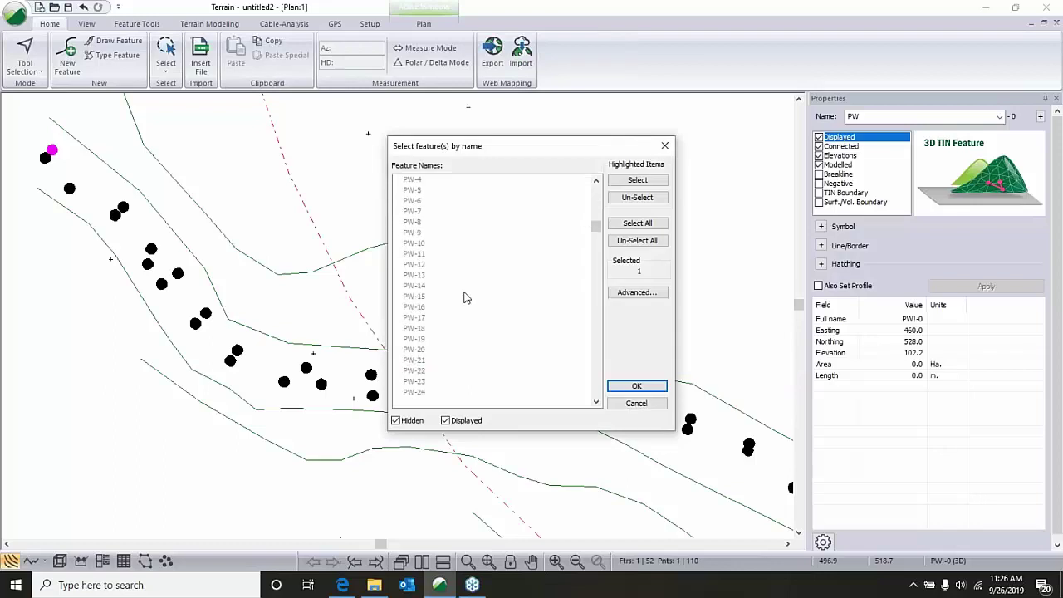
scroll(464, 297, "down", 4)
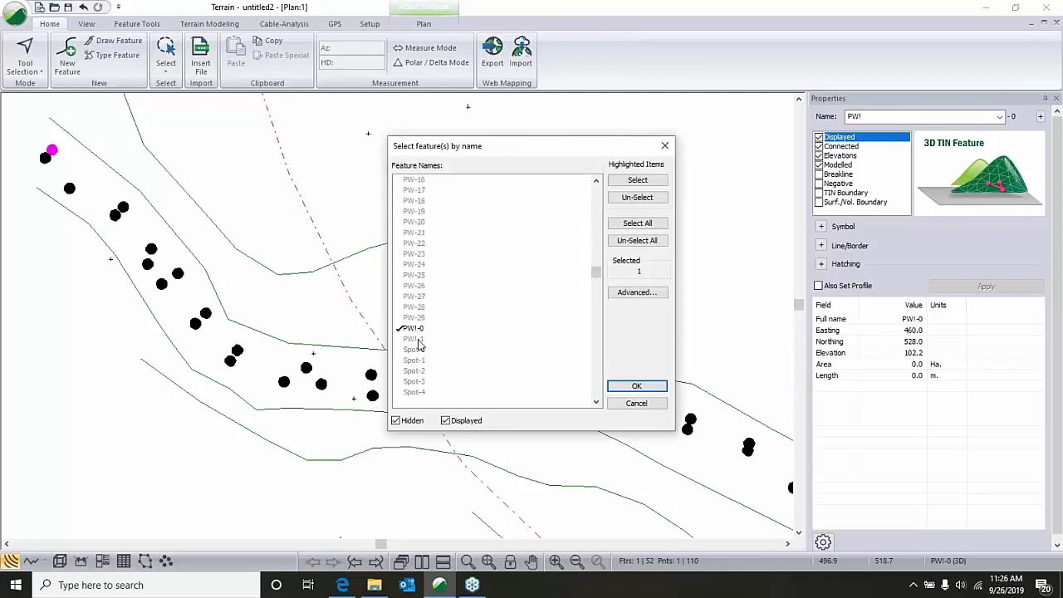
left_click(419, 347, "shift")
left_click(637, 180)
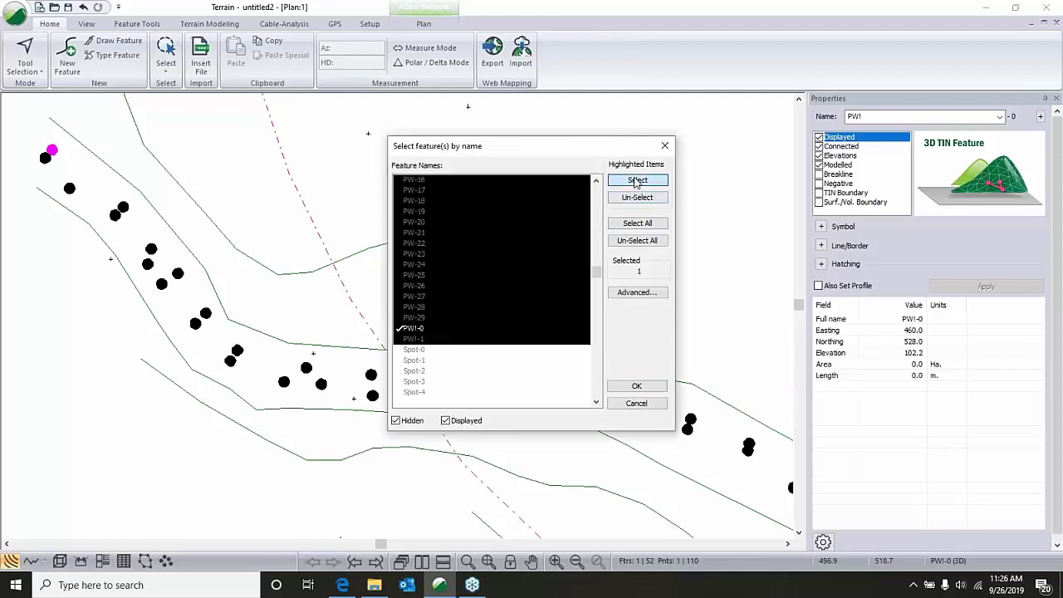
left_click(645, 386)
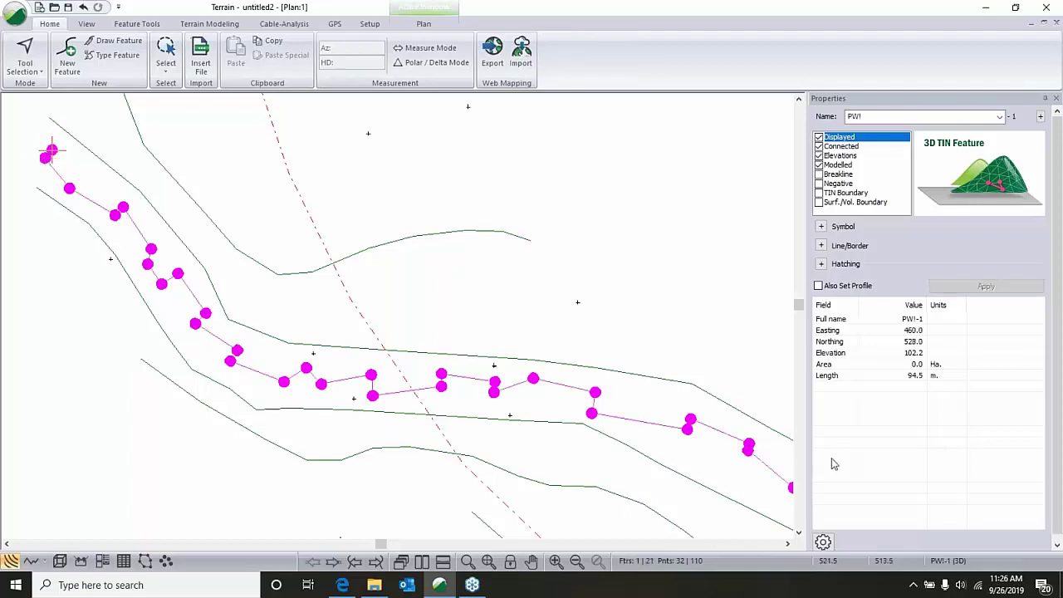
Break the joined PW! feature at all points so that it is exploded into individual point features.
middle_click_drag(621, 280, 508, 199)
middle_click_drag(555, 233, 676, 315)
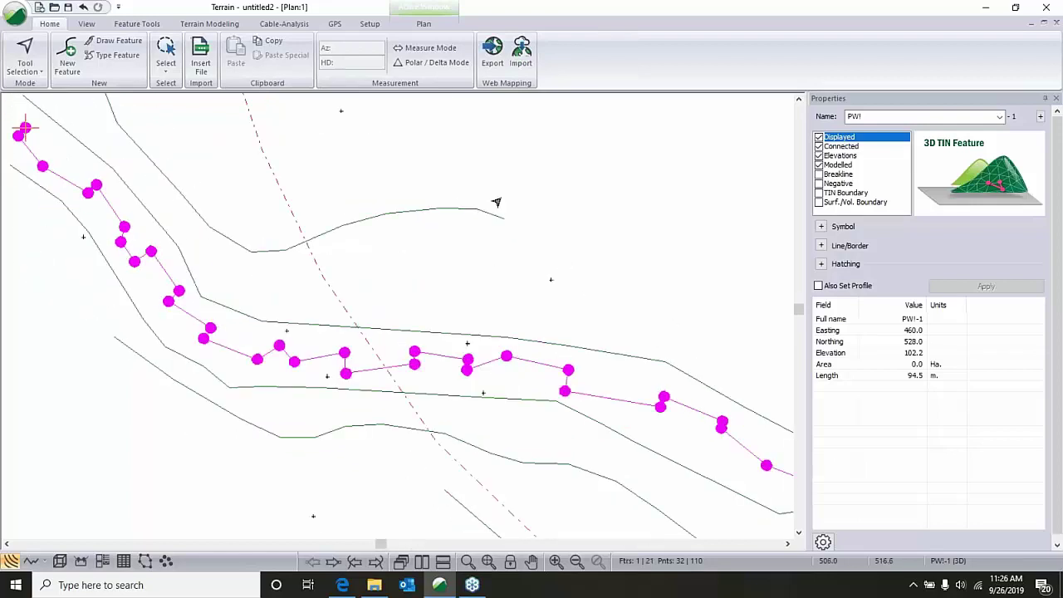
right_click(538, 217)
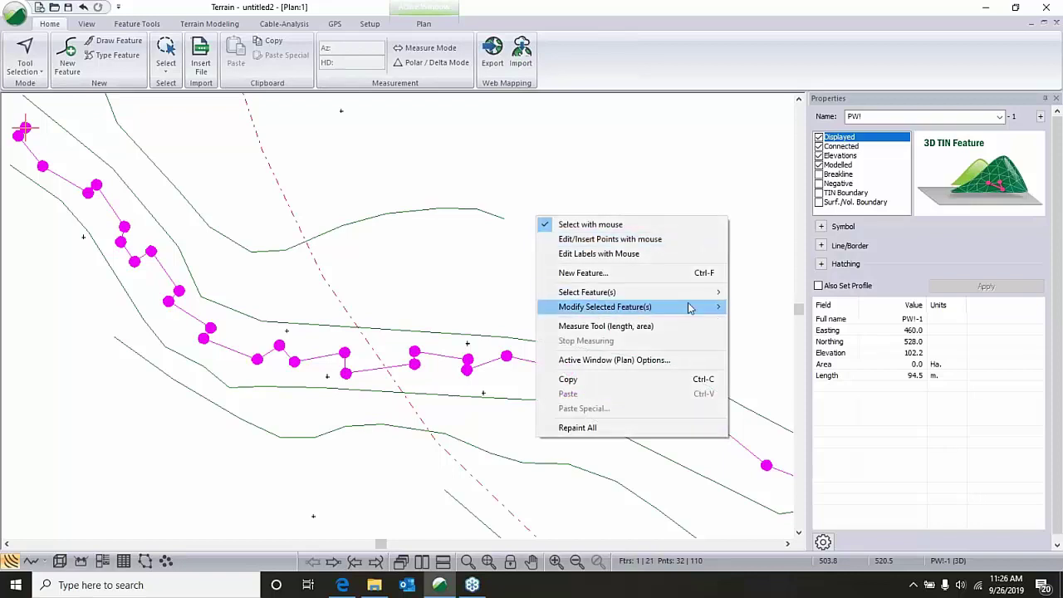
mouse_move(687, 302)
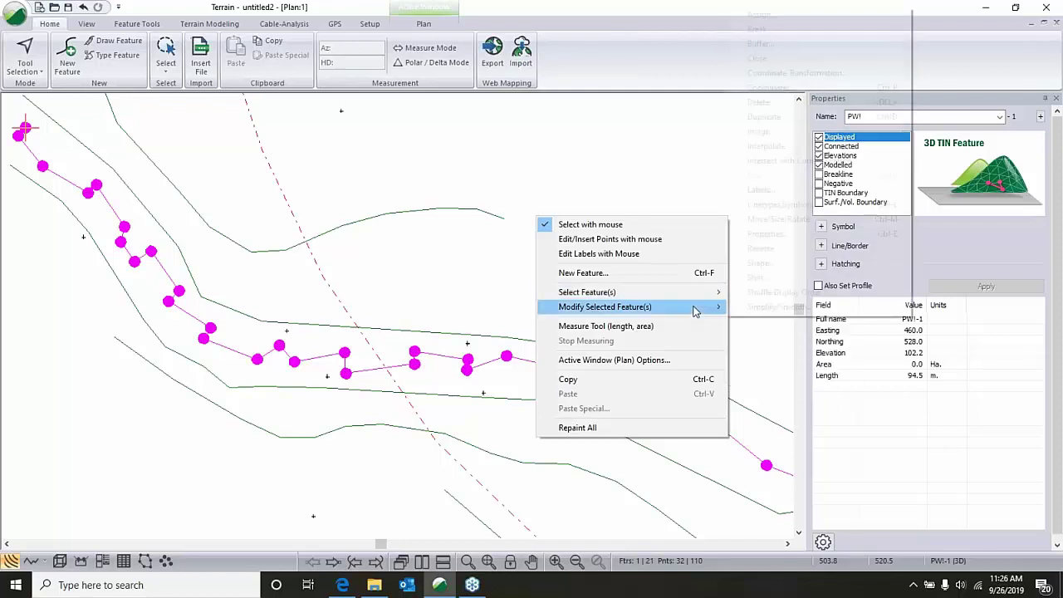
mouse_move(806, 27)
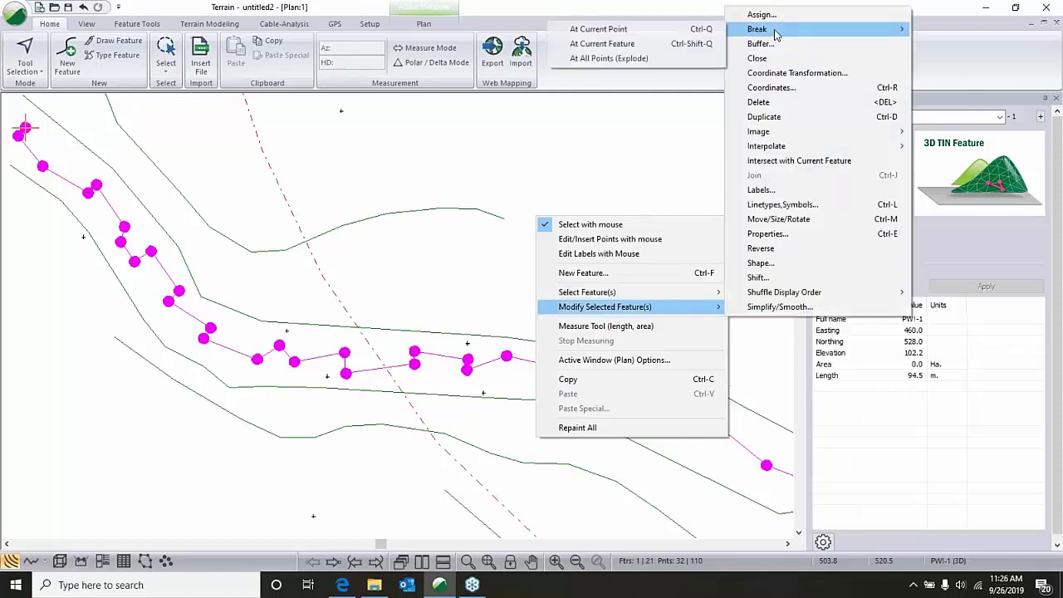
left_click(651, 59)
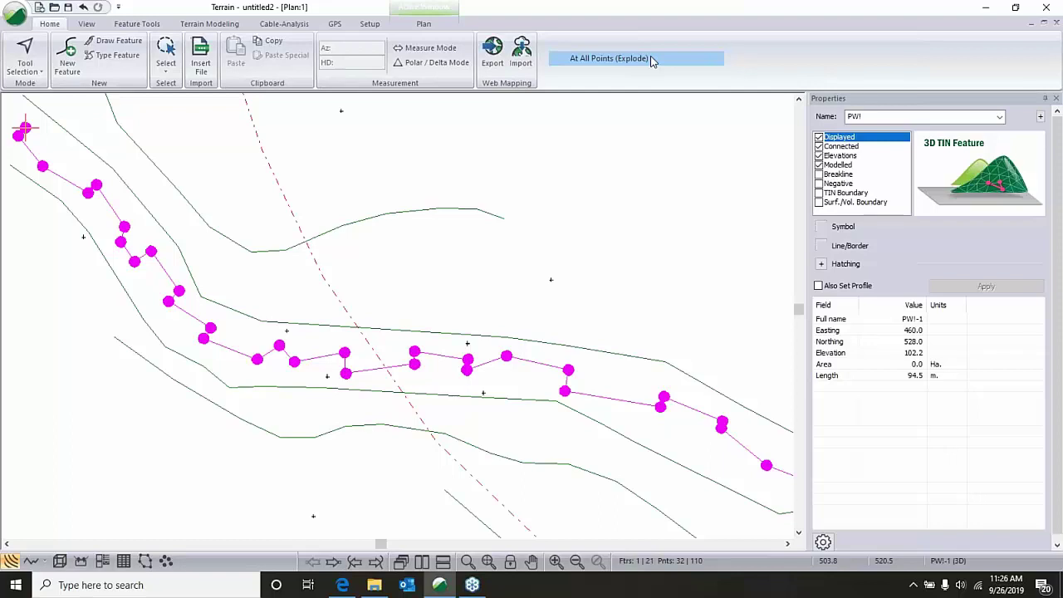
middle_click_drag(672, 259, 679, 260)
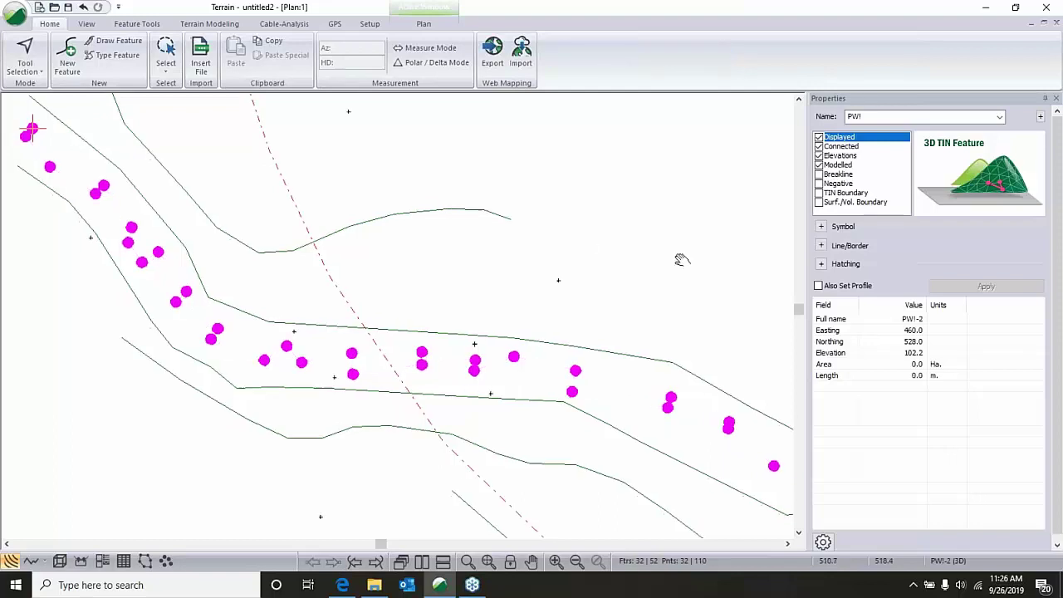
Select the northern PW! point of each pair along the channel, from west to east, and join them into one connected feature.
left_click(218, 135)
scroll(156, 214, "up", 3)
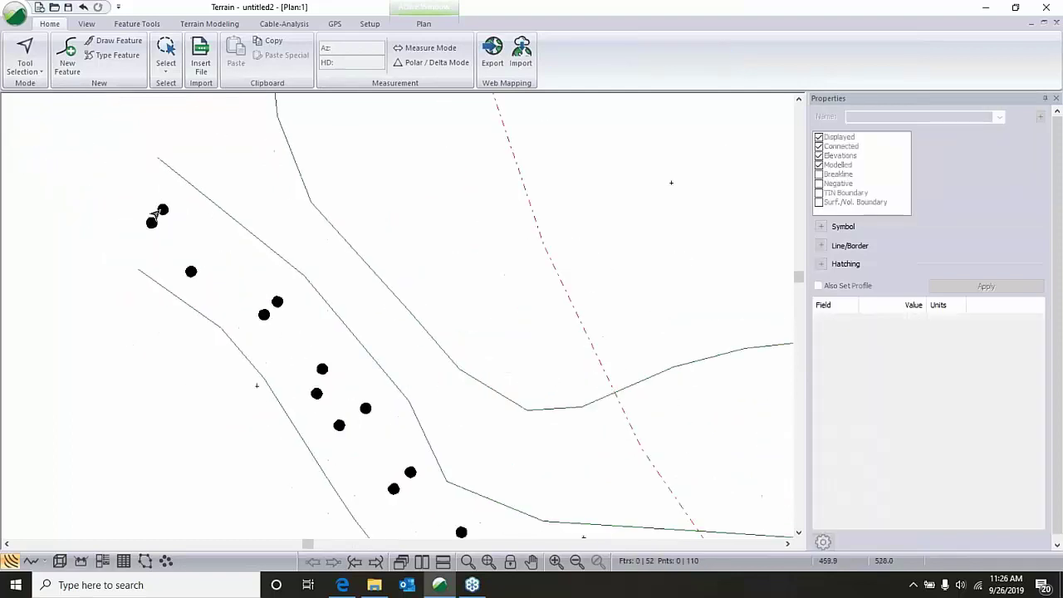
left_click(158, 211)
middle_click_drag(275, 302, 158, 181)
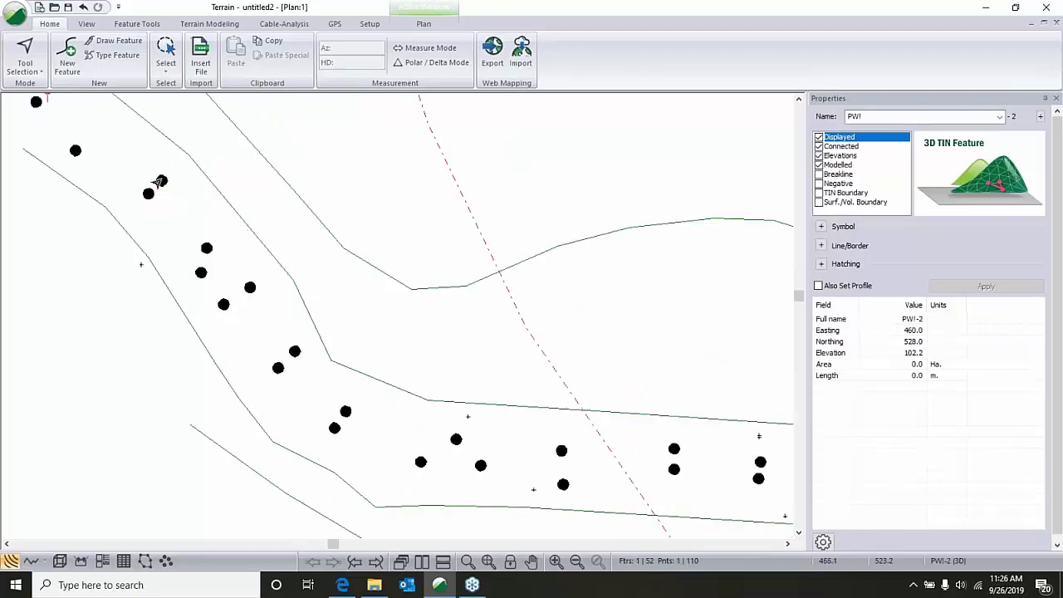
left_click(160, 180, "ctrl")
left_click(206, 247, "ctrl")
left_click(249, 288, "ctrl")
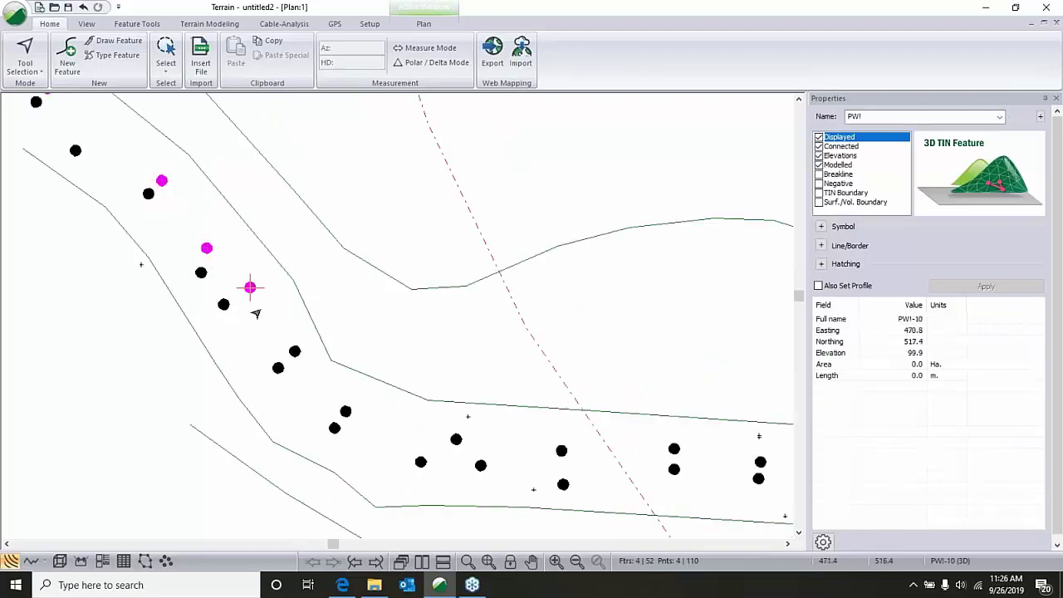
middle_click_drag(256, 313, 185, 227)
left_click(224, 264, "ctrl")
left_click(275, 326, "ctrl")
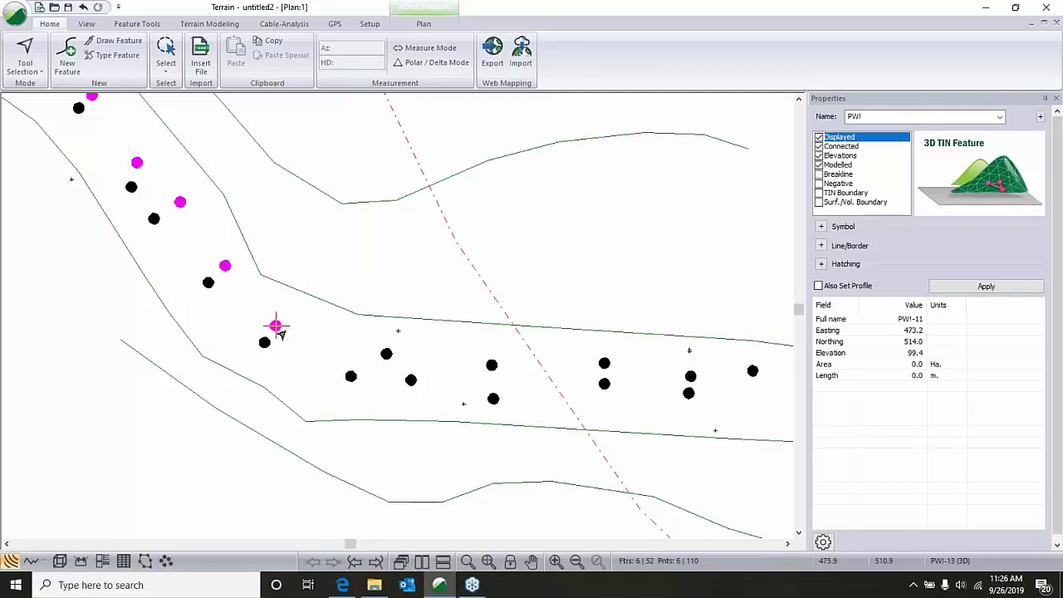
middle_click_drag(280, 333, 219, 289)
left_click(324, 310, "ctrl")
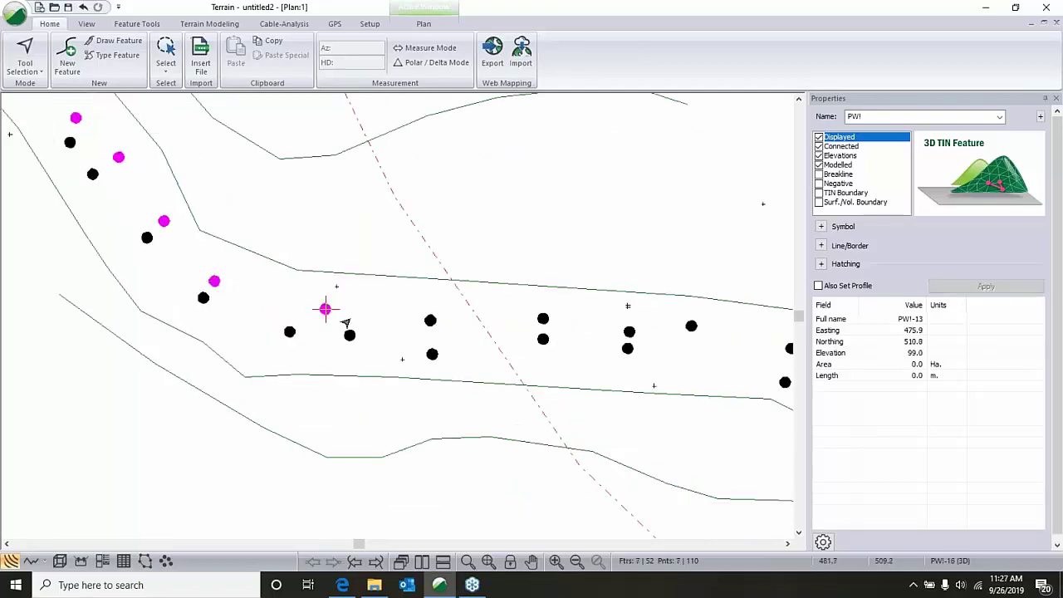
middle_click_drag(345, 322, 285, 302)
left_click(369, 301, "ctrl")
middle_click_drag(461, 303, 398, 299)
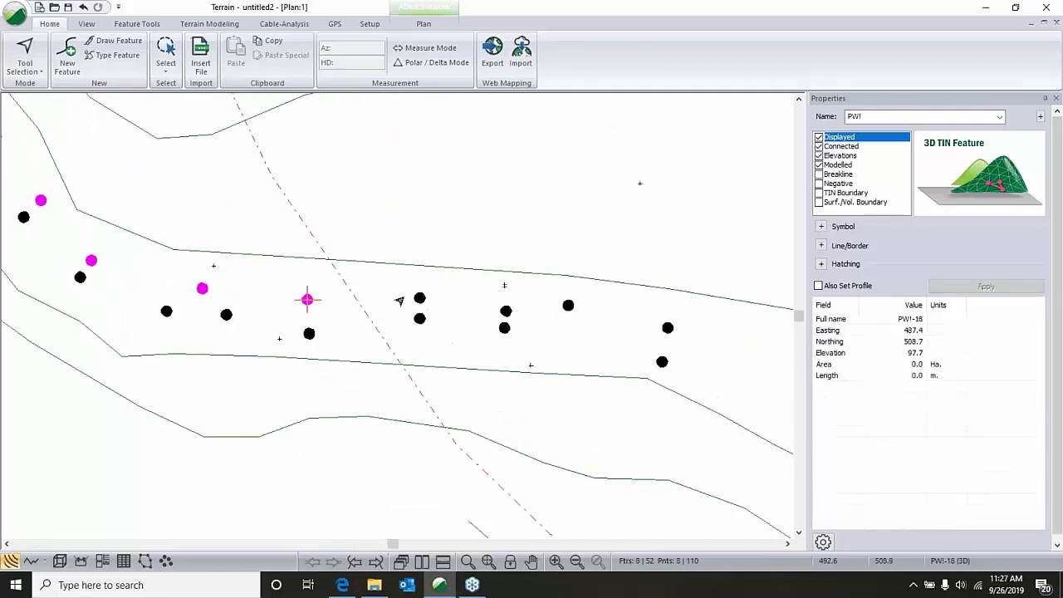
left_click(420, 298, "ctrl")
middle_click_drag(505, 310, 423, 316)
left_click(425, 317, "ctrl")
left_click(508, 332, "ctrl")
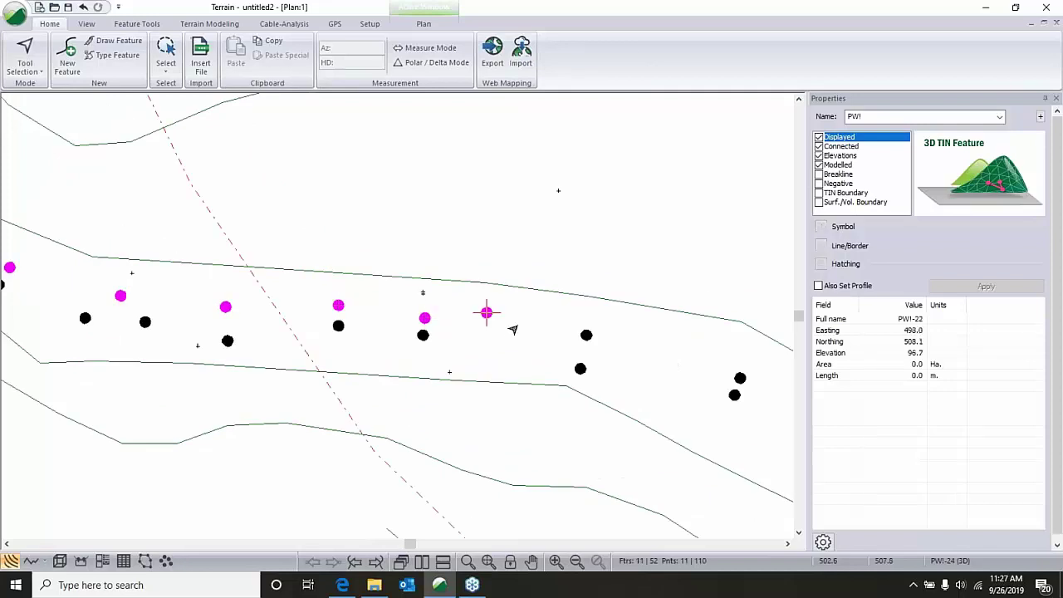
middle_click_drag(510, 330, 354, 295)
left_click(354, 294, "ctrl")
middle_click_drag(527, 342, 383, 301)
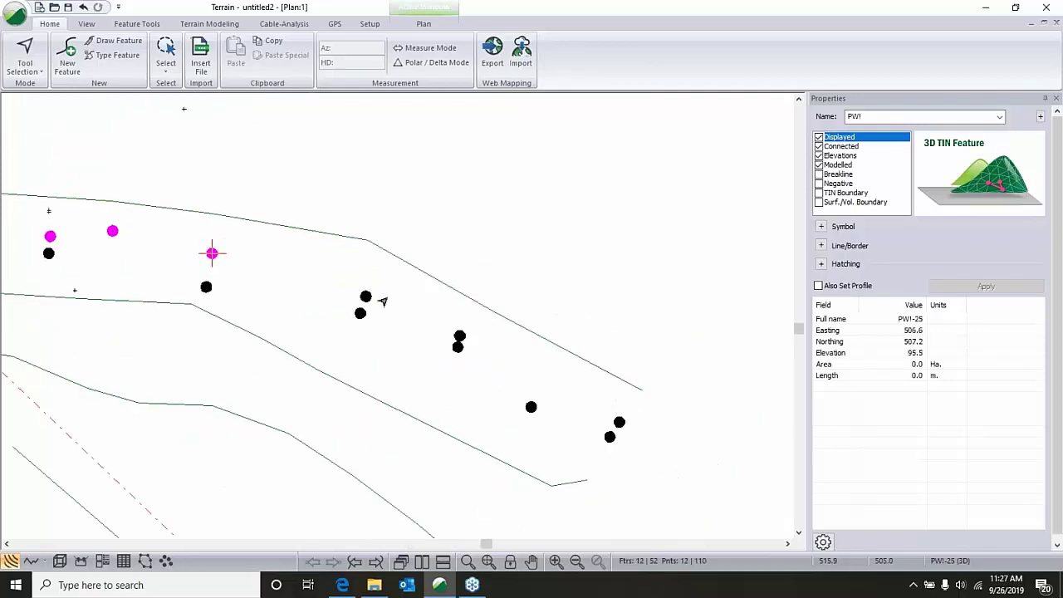
left_click(365, 296, "ctrl")
left_click(459, 335, "ctrl")
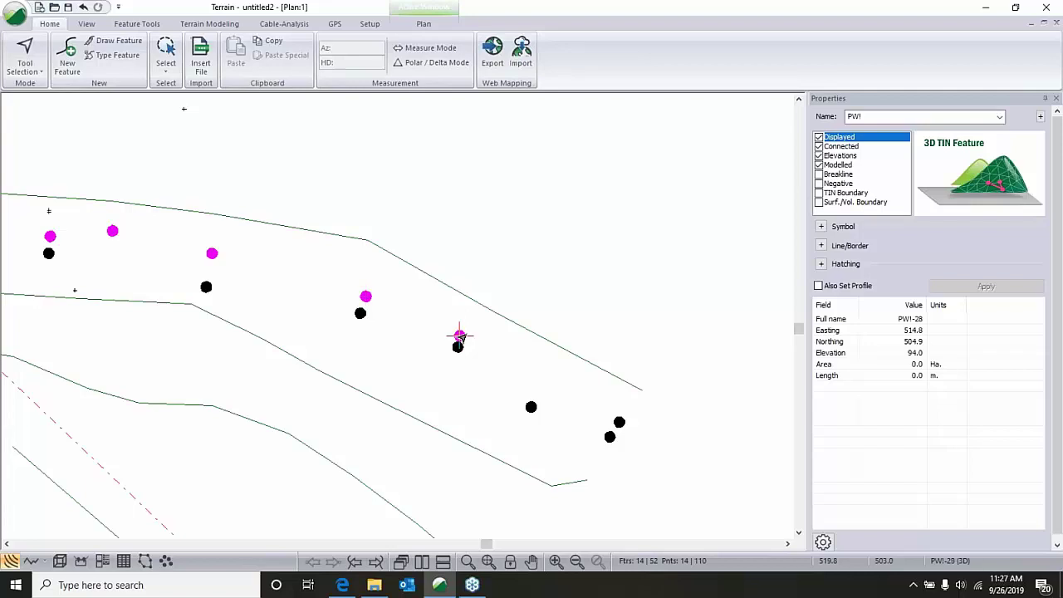
left_click(618, 422, "ctrl")
Turn on the Breakline property of the joined northern PW! line.
double_click(851, 171)
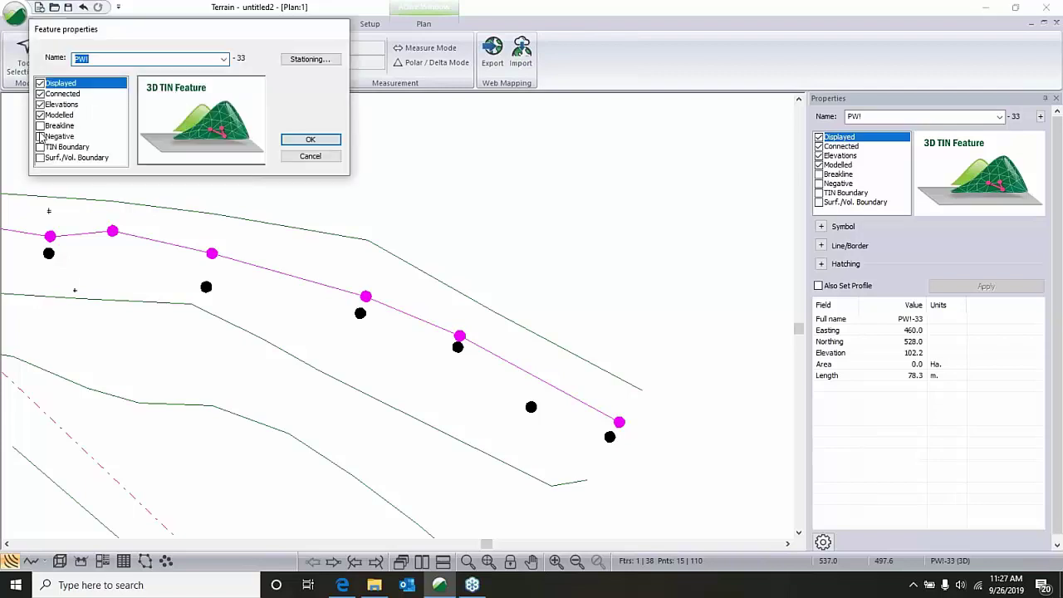
left_click(39, 125)
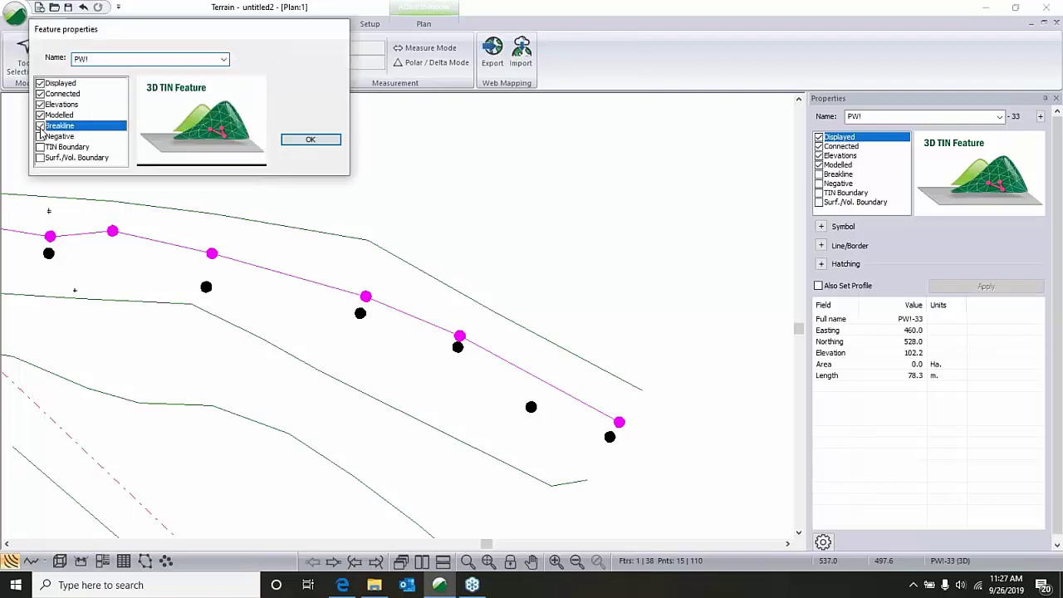
left_click(311, 141)
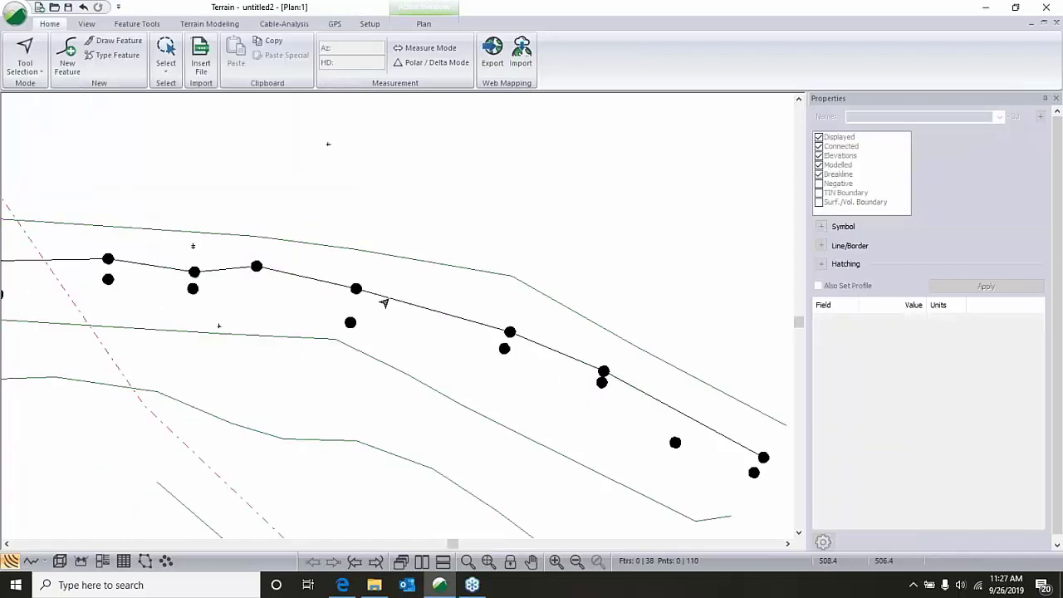
Format the northern PW! line with a blue line colour and symbol type None.
double_click(382, 299)
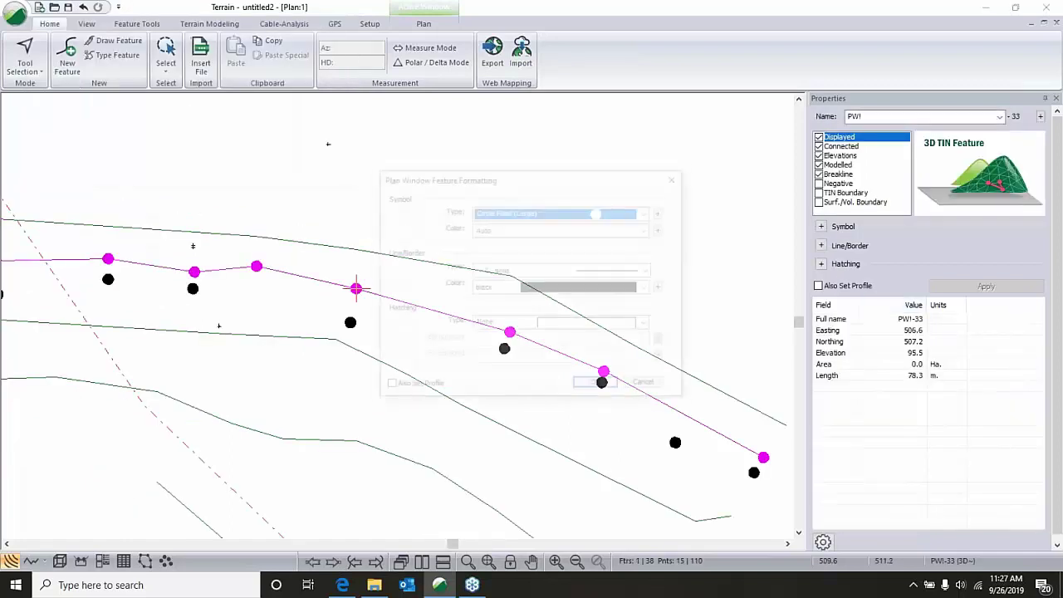
left_click(647, 288)
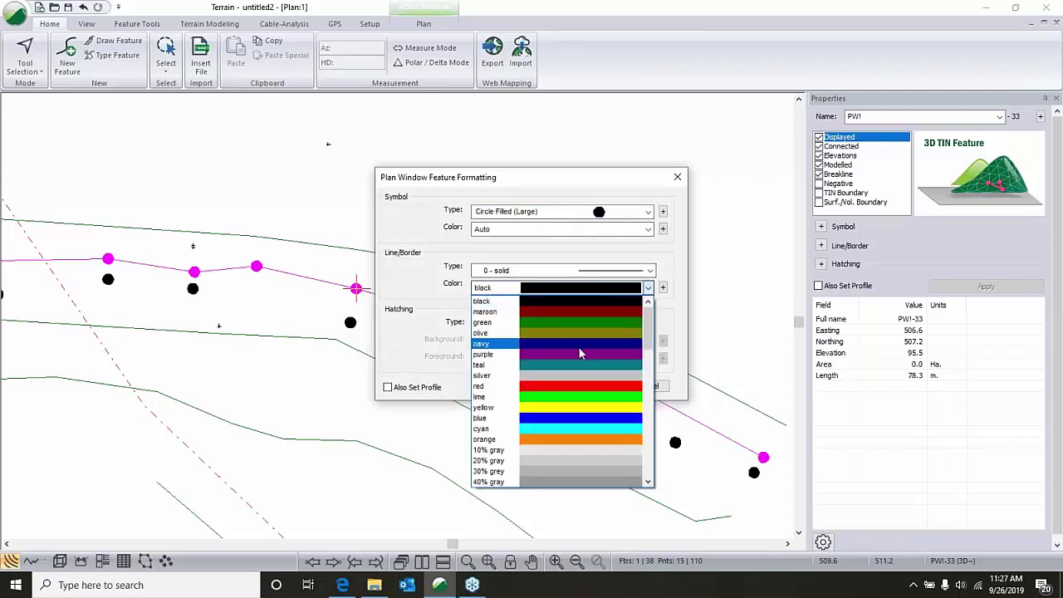
left_click(581, 421)
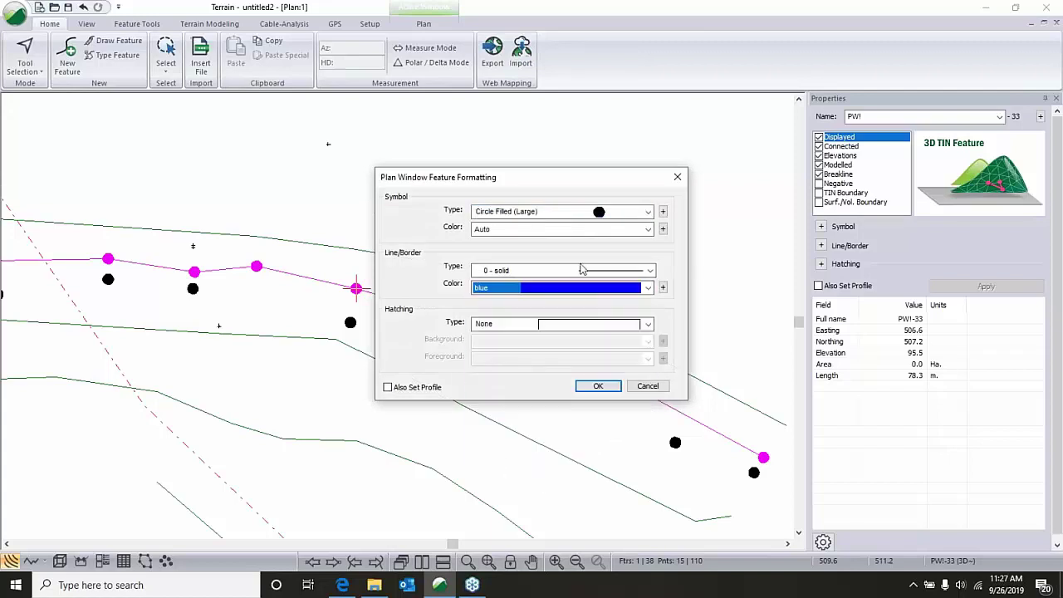
left_click(598, 212)
scroll(599, 249, "up", 3)
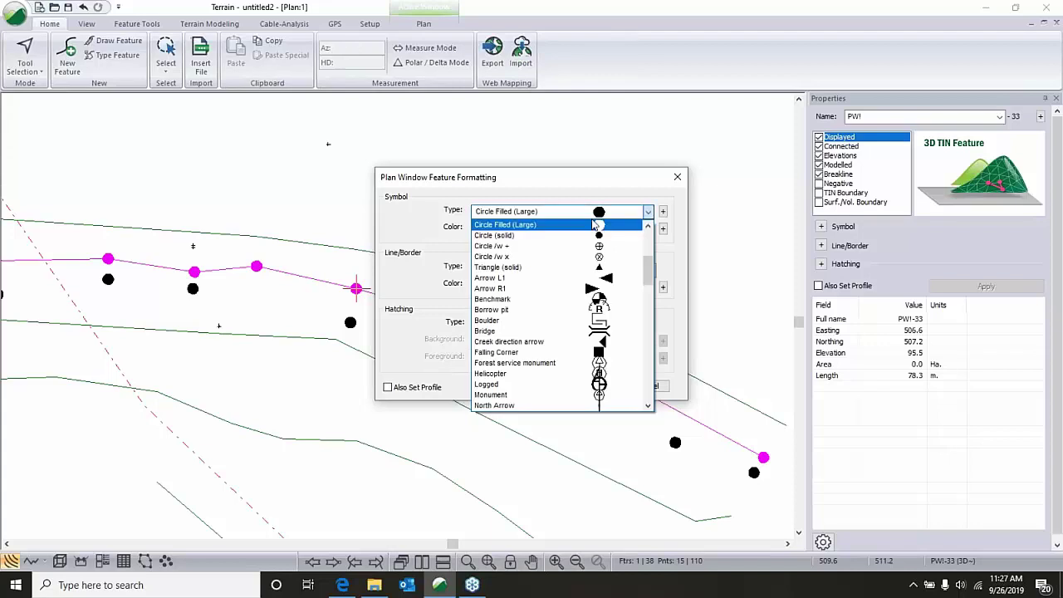
left_click(581, 221)
left_click(603, 386)
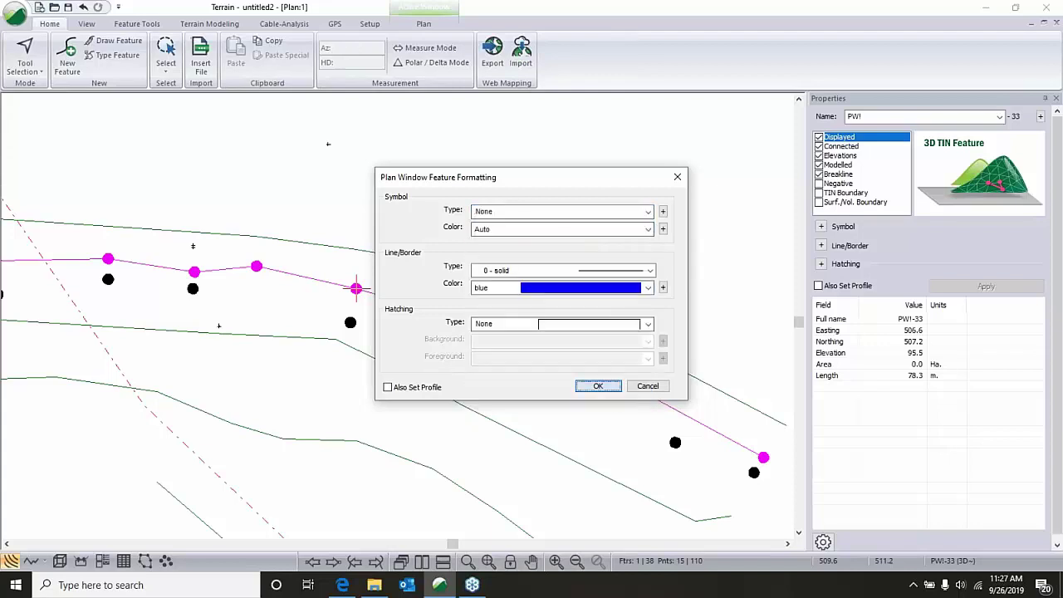
Select all remaining PW! points by name, exclude the blue northern line from the selection, and join the points into one connected feature.
scroll(712, 169, "down", 2)
middle_click_drag(277, 127, 376, 216)
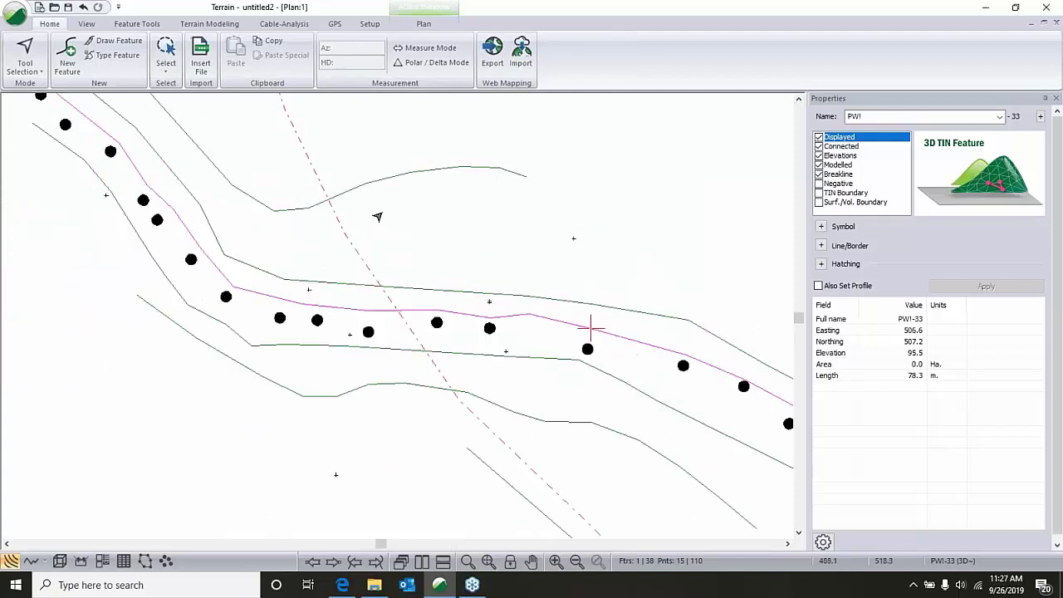
middle_click_drag(161, 222, 254, 283)
middle_click_drag(454, 326, 536, 304)
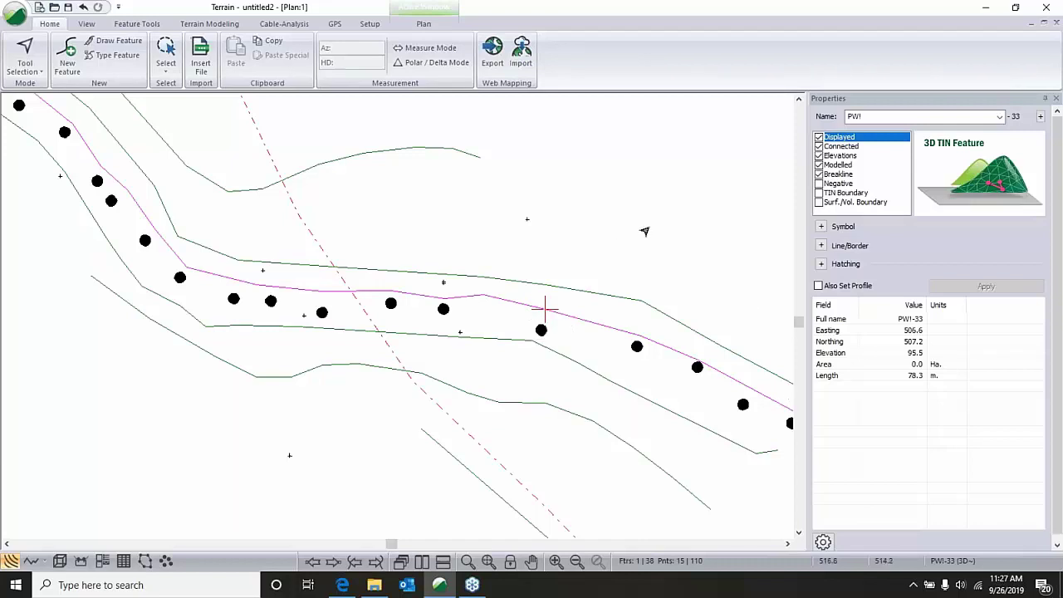
middle_click_drag(643, 230, 556, 159)
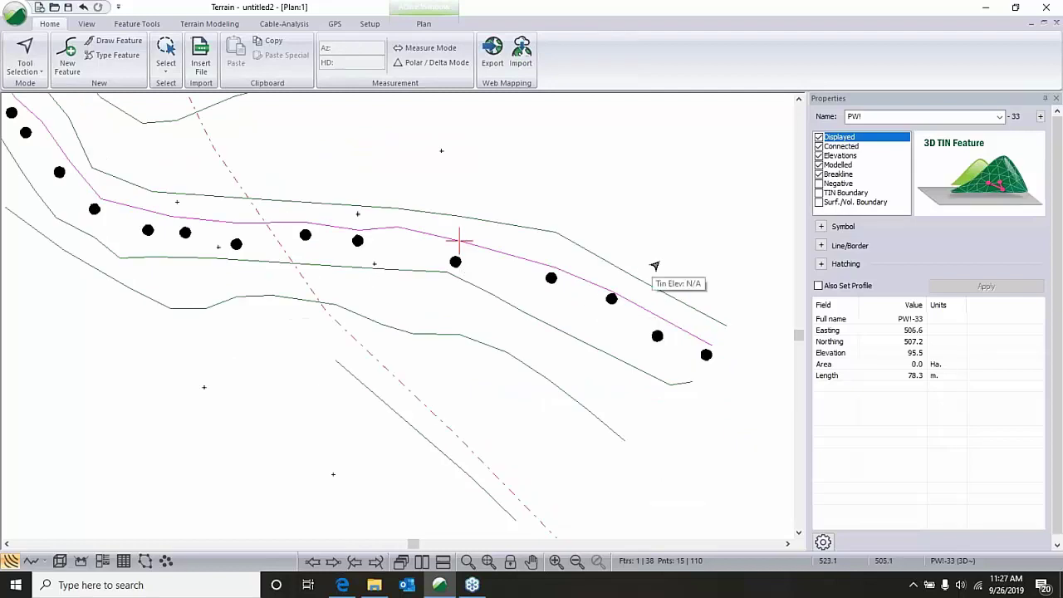
middle_click_drag(459, 241, 680, 384)
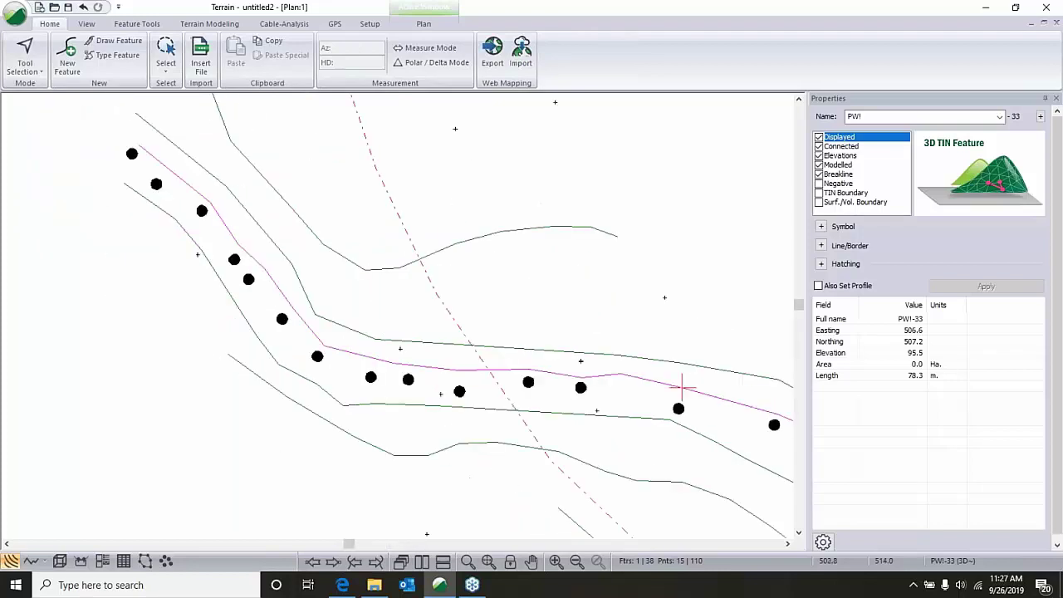
middle_click_drag(329, 209, 367, 238)
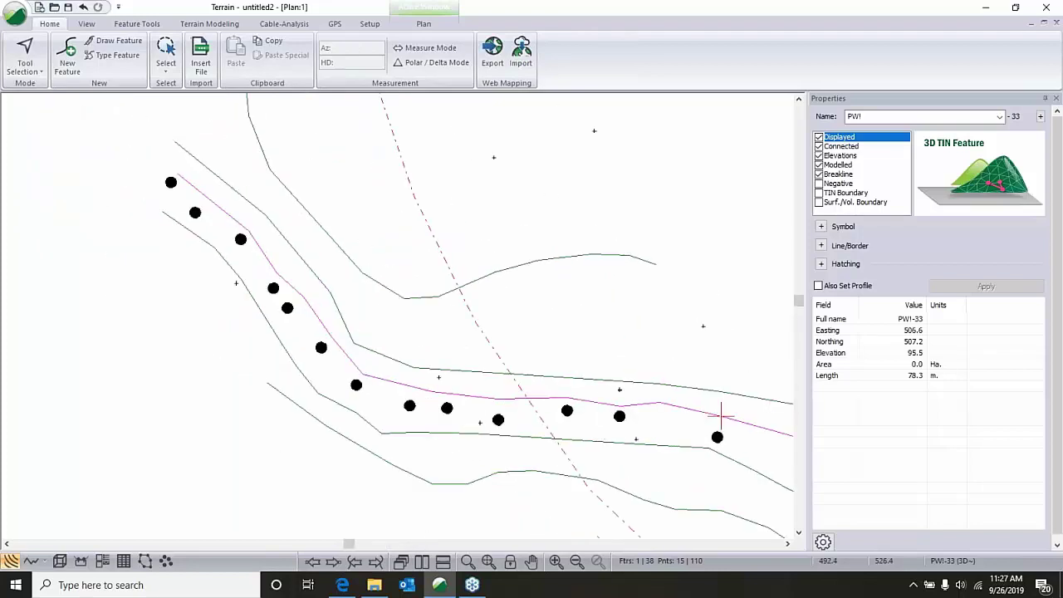
right_click(557, 195)
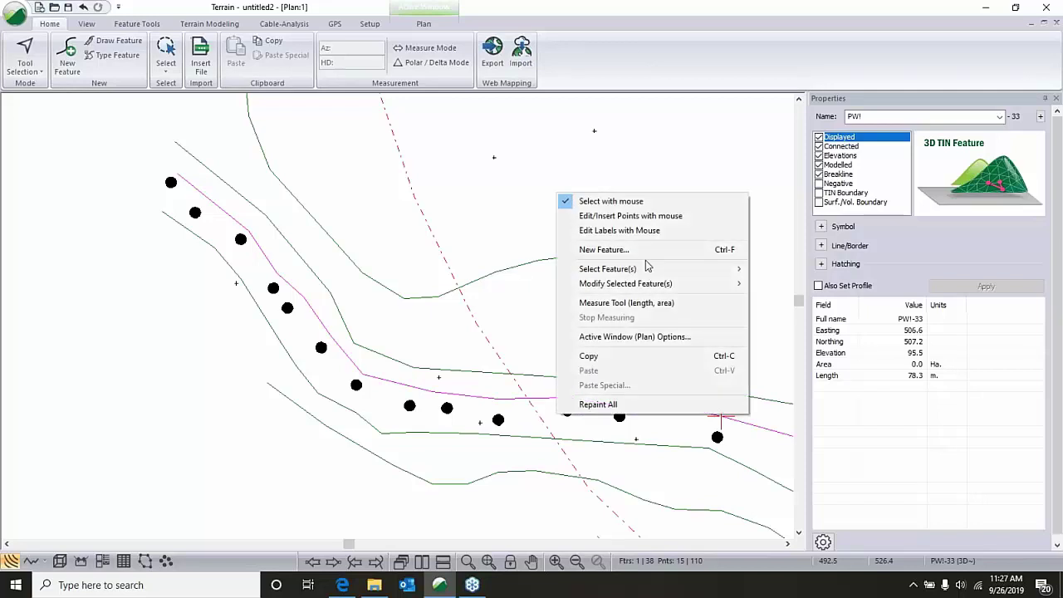
mouse_move(745, 282)
left_click(772, 297)
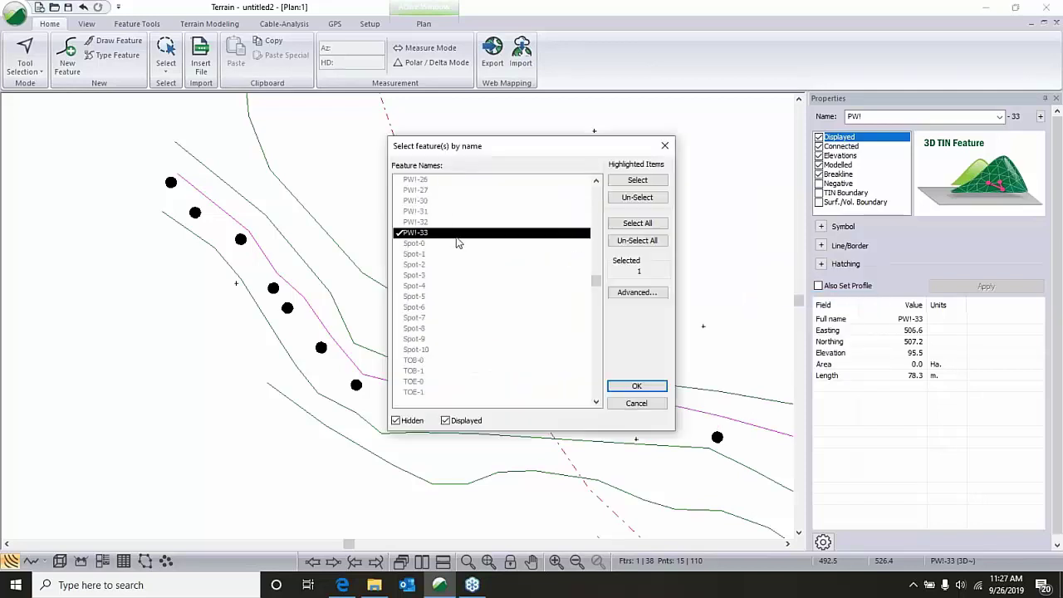
scroll(458, 244, "up", 3)
scroll(458, 244, "up", 3)
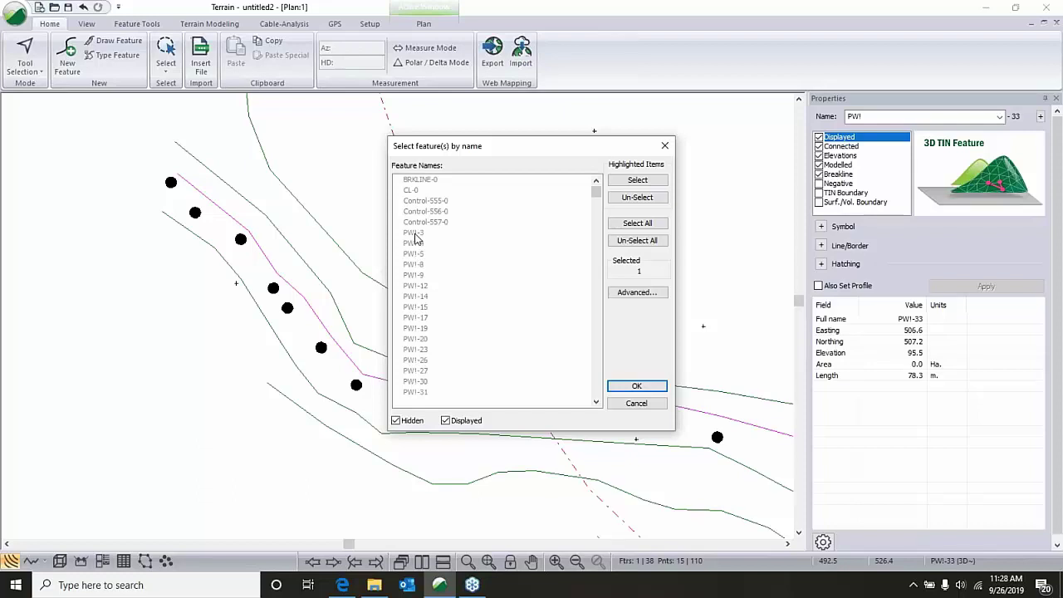
left_click(417, 233, "shift")
left_click(637, 180)
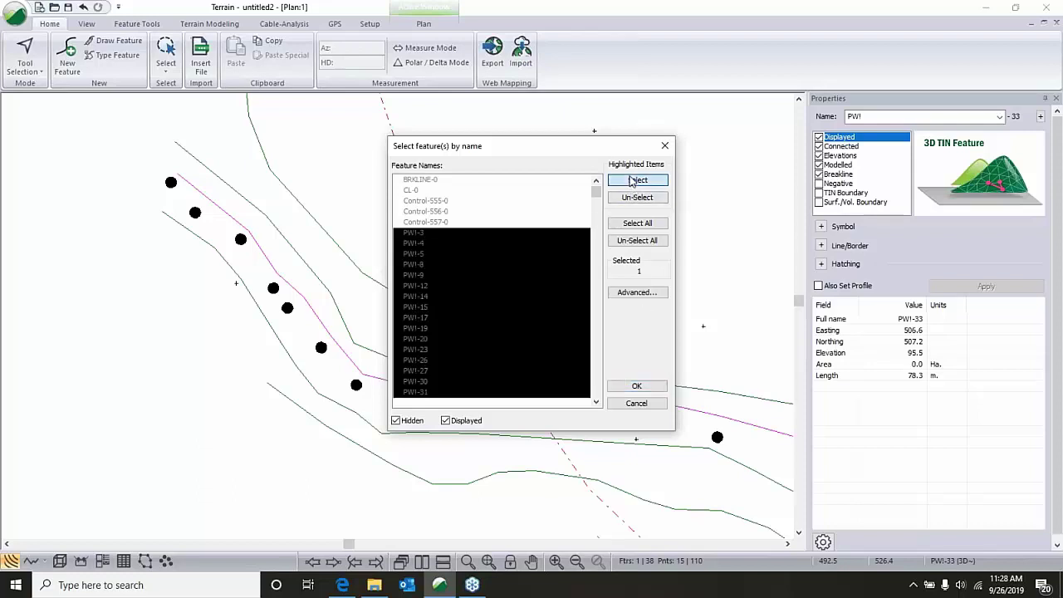
left_click(637, 388)
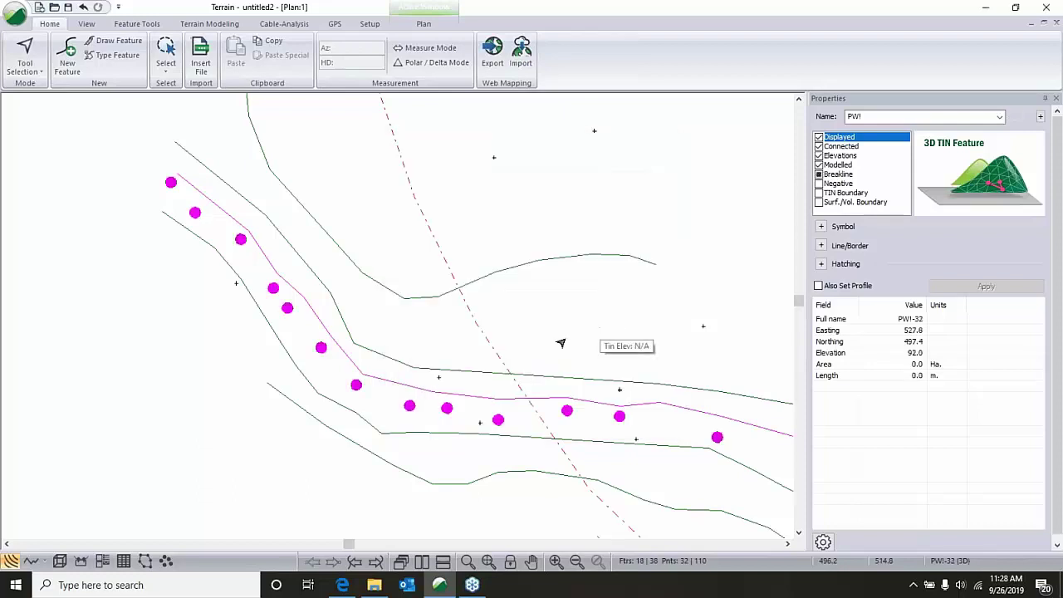
left_click(388, 389, "ctrl")
middle_click_drag(526, 407, 494, 365)
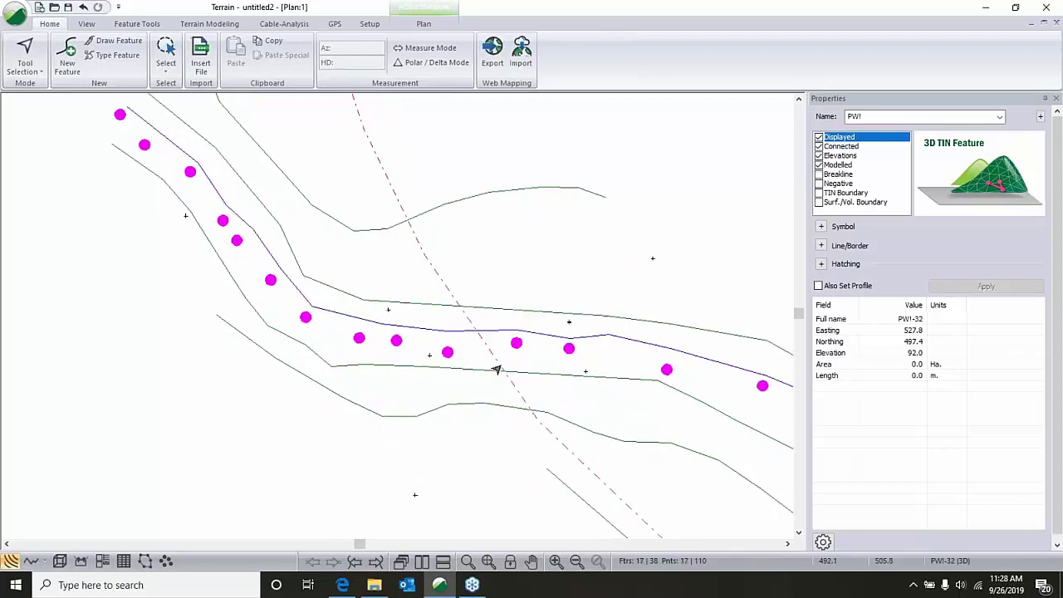
left_click(496, 368)
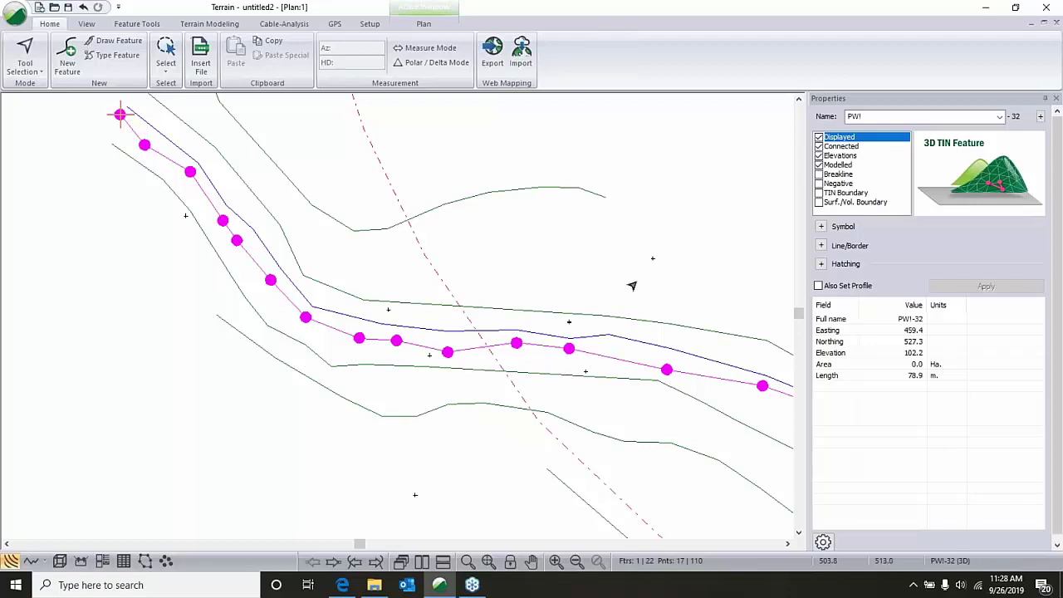
Turn on the Breakline property of the joined southern PW! line.
double_click(683, 251)
left_click(40, 126)
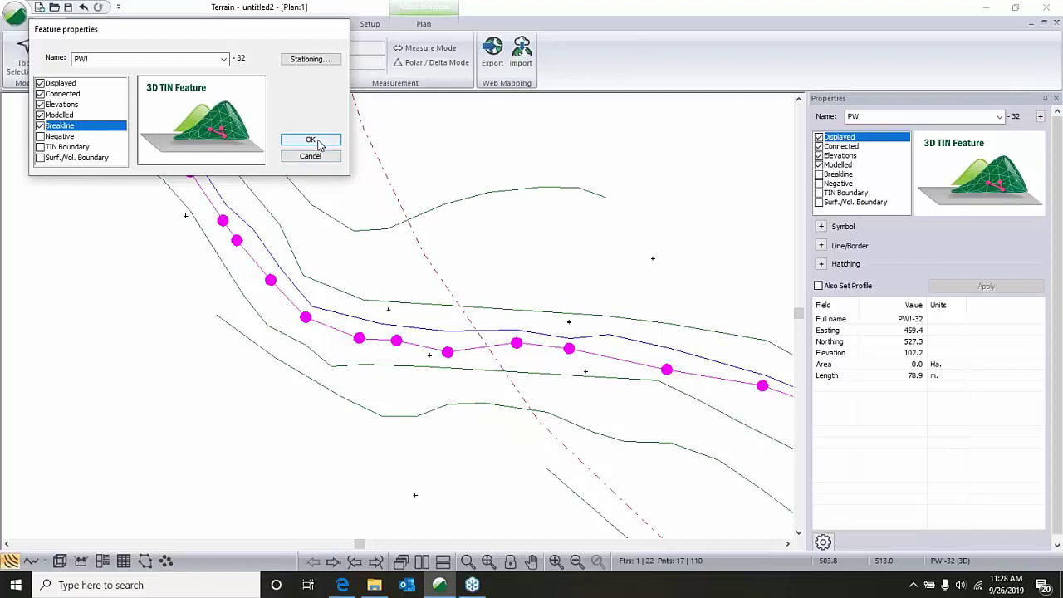
left_click(319, 144)
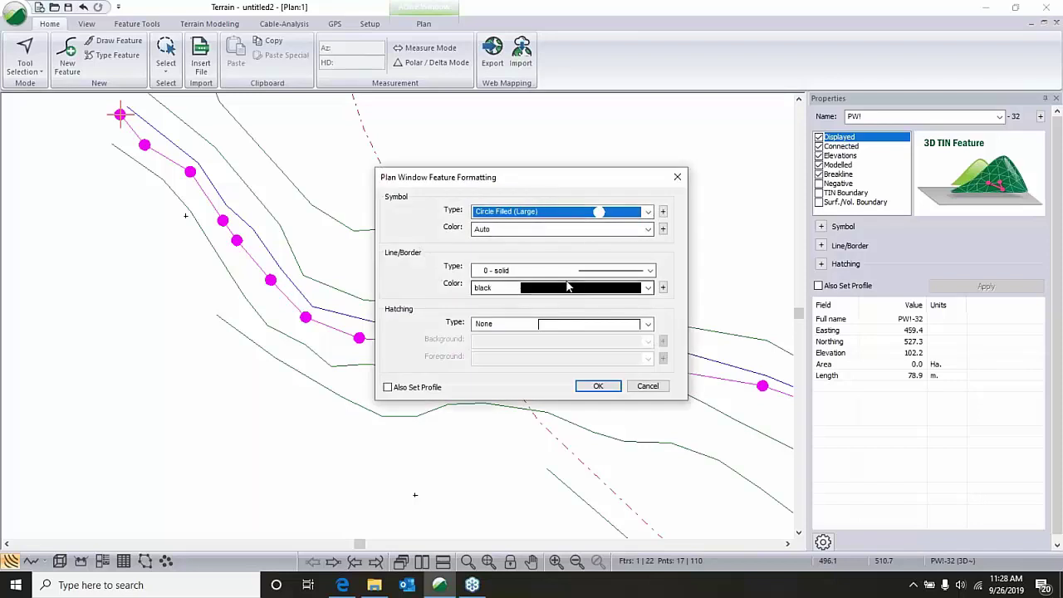
Format the southern PW! line with a blue line colour and symbol type None, and clear its selection.
left_click(614, 288)
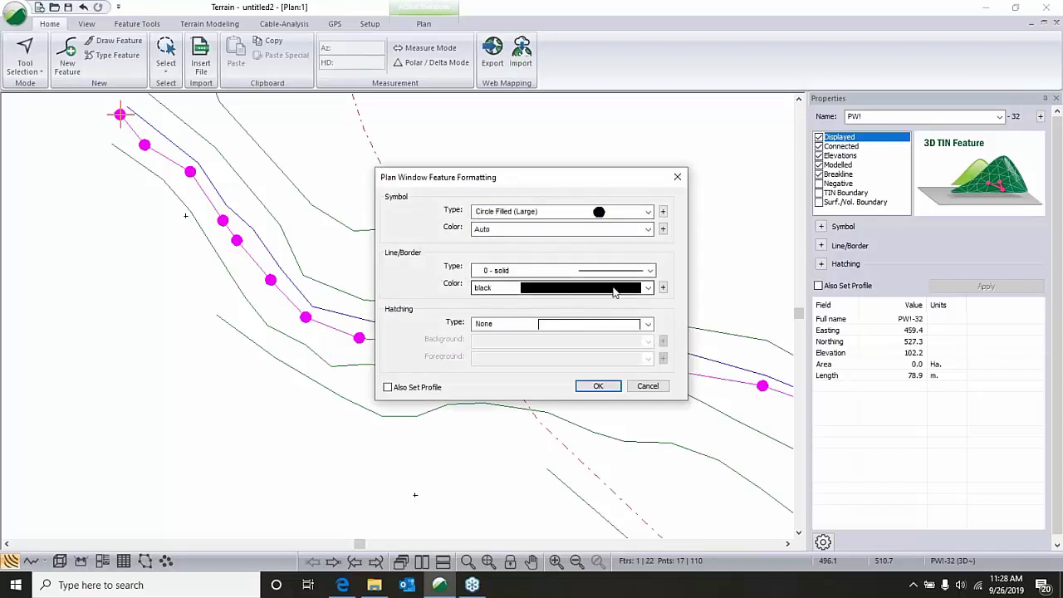
left_click(591, 418)
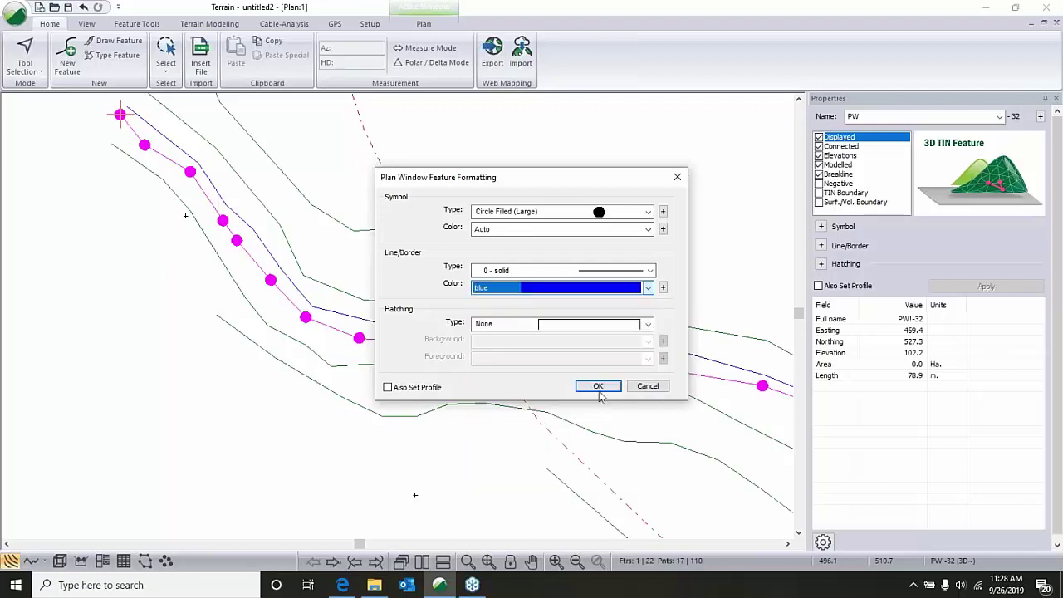
left_click(610, 215)
scroll(556, 315, "up", 3)
left_click(508, 224)
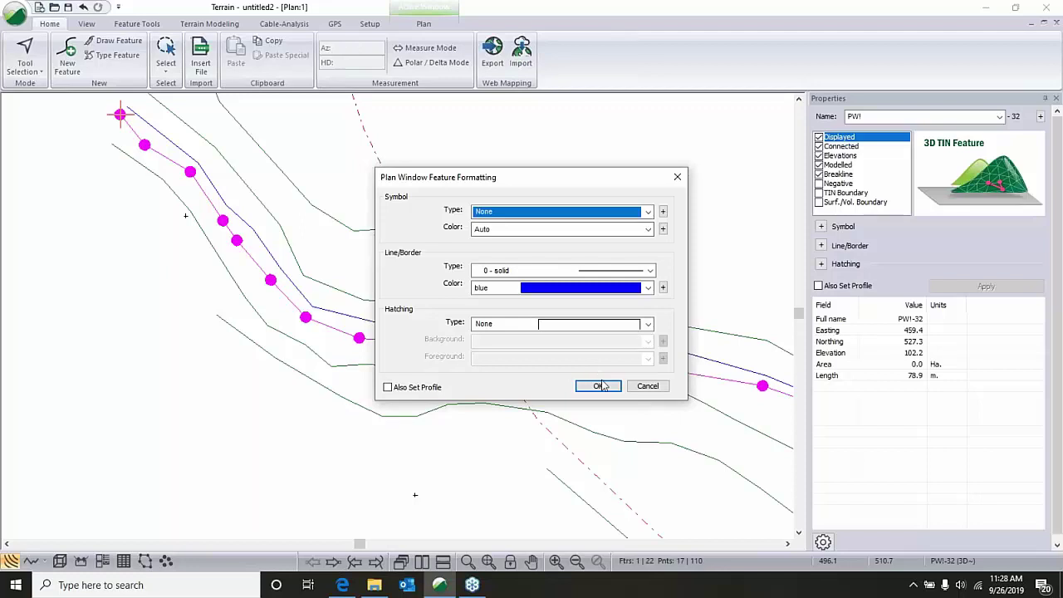
left_click(602, 385)
left_click(690, 285)
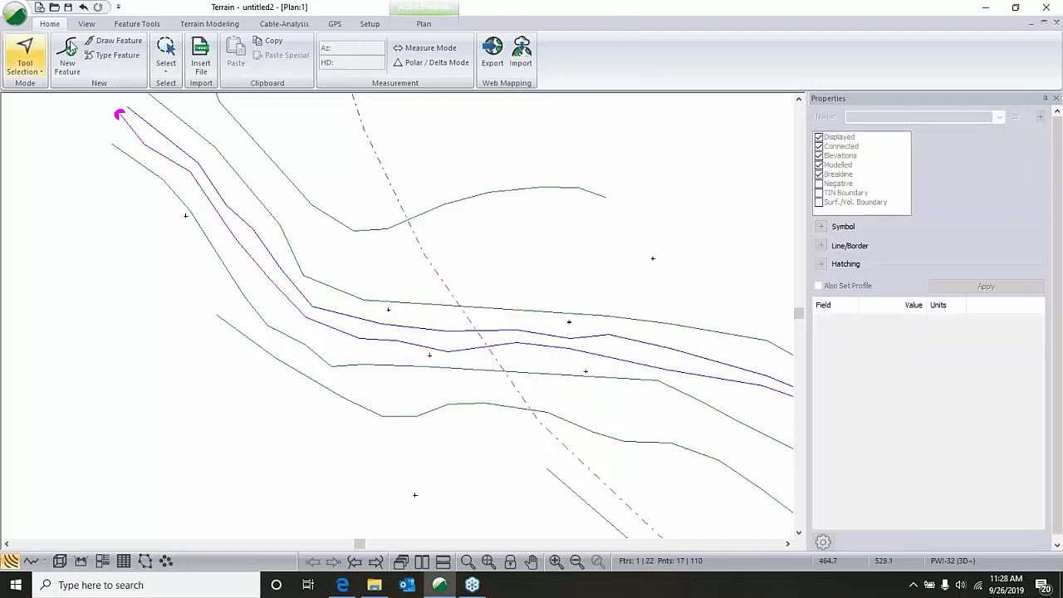
Generate the terrain triangles and contours with smoothing, a maximum side length of 200 and a major contour interval of 5.
left_click(211, 25)
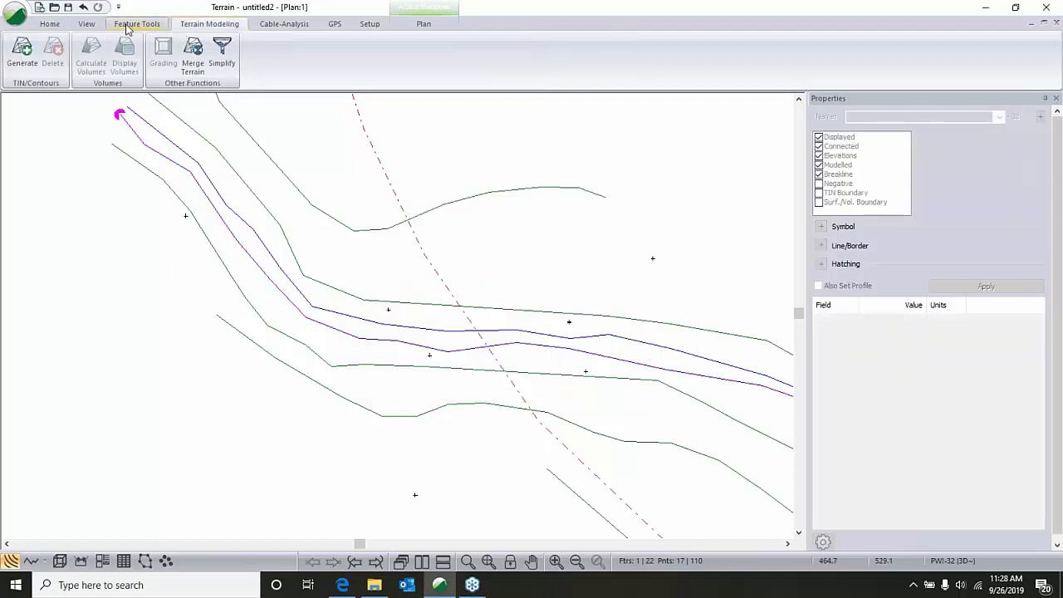
left_click(23, 52)
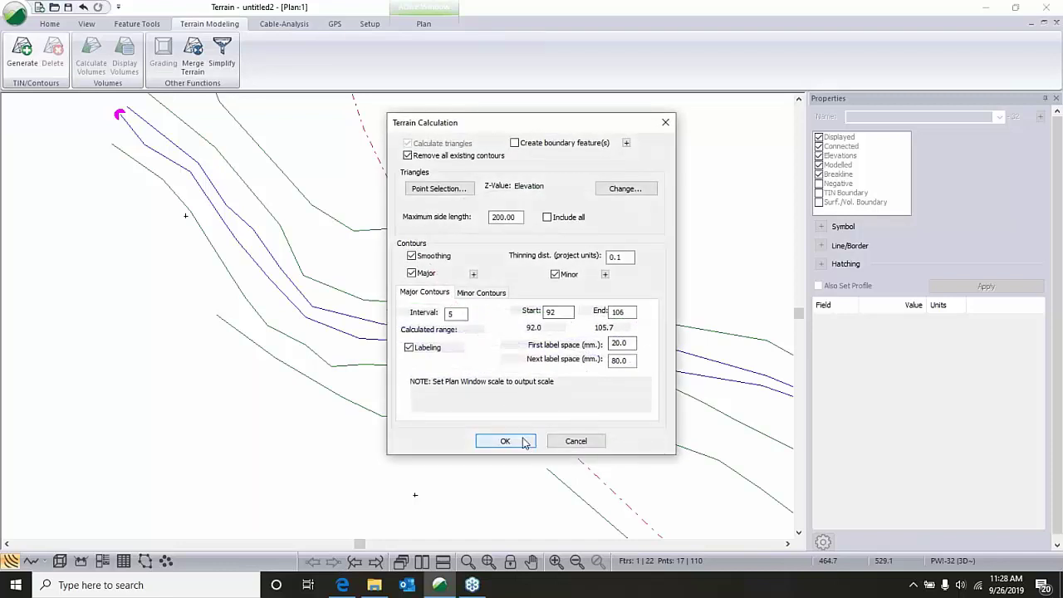
left_click(523, 439)
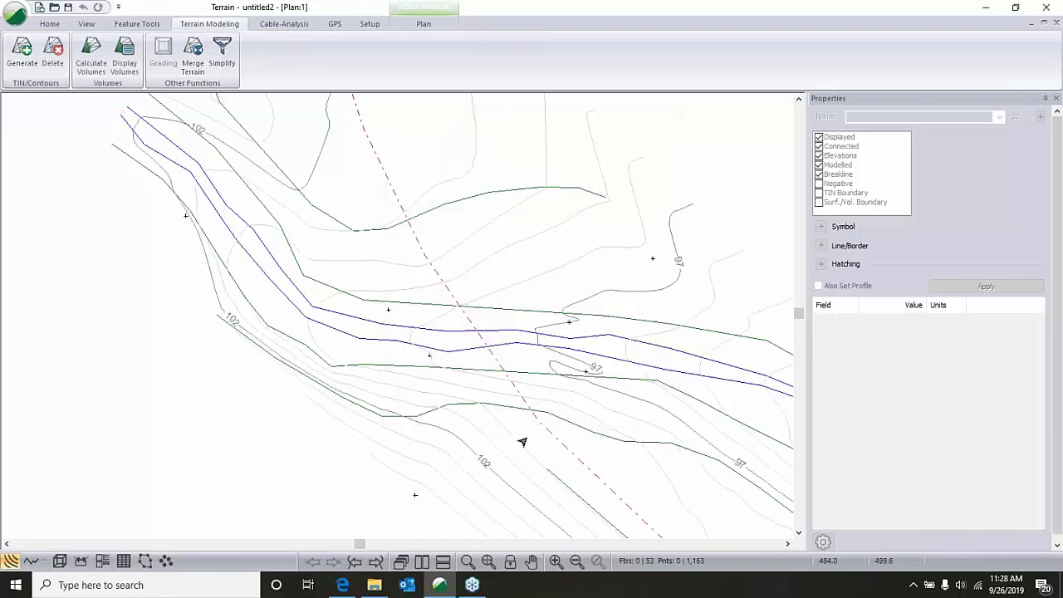
Examine the rebuilt channel surface in the 3D view, rotating the model, and return to the plan view.
scroll(379, 265, "down", 4)
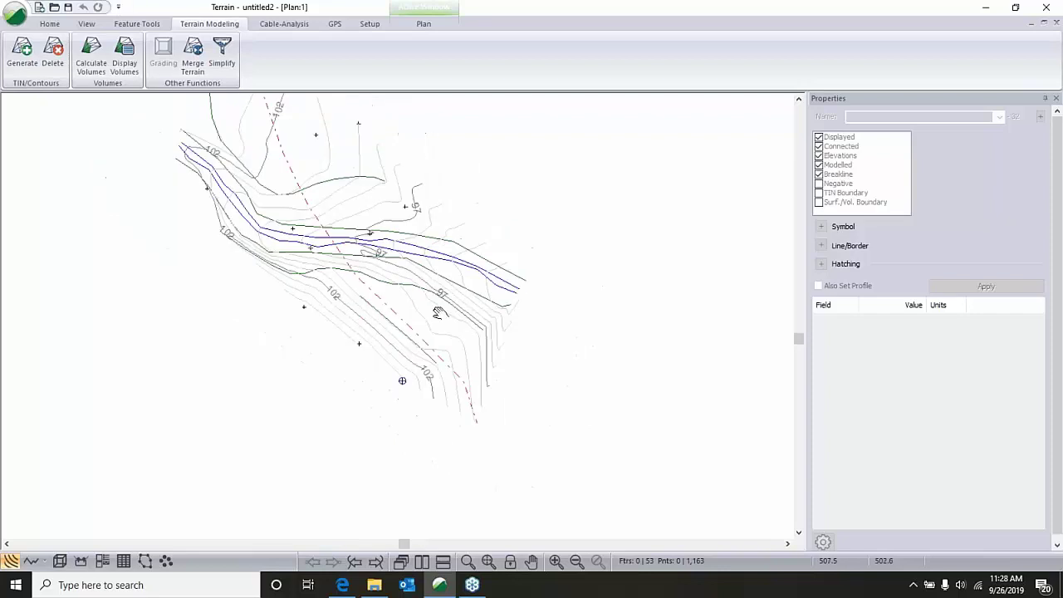
left_click(81, 561)
mouse_move(498, 380)
left_mouse_down()
mouse_move(486, 332)
mouse_move(548, 356)
left_mouse_up()
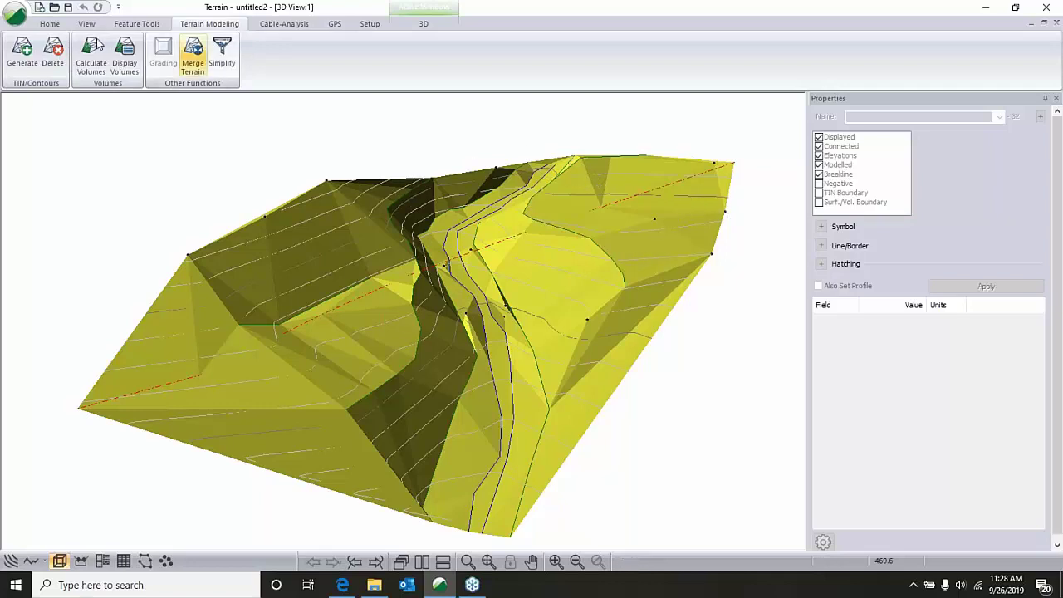
left_click(50, 23)
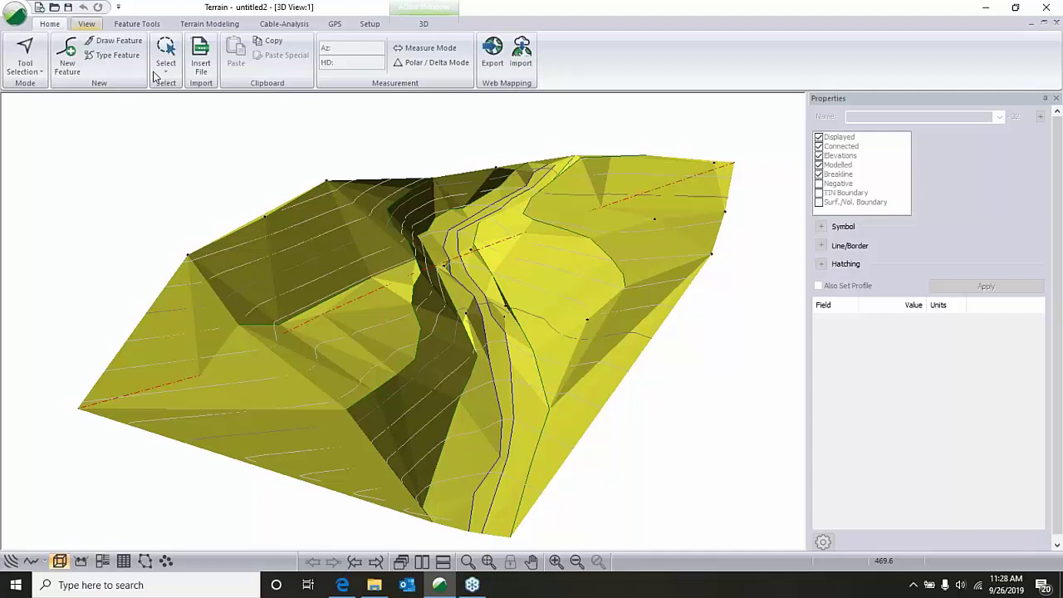
left_click(60, 559)
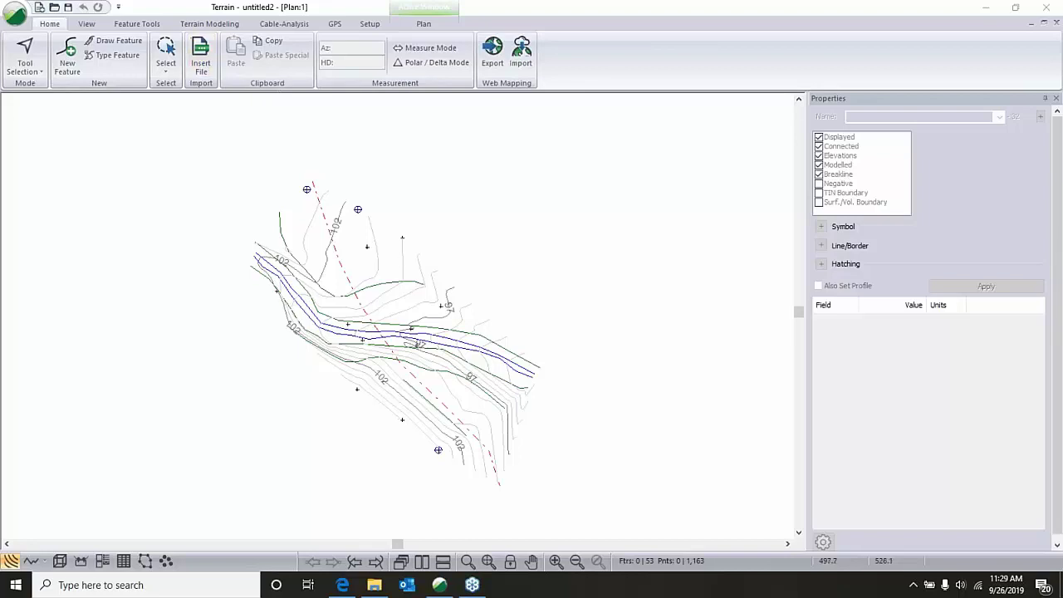
Delete all features from the plan and accept clearing the existing terrain triangles.
scroll(355, 238, "down", 3)
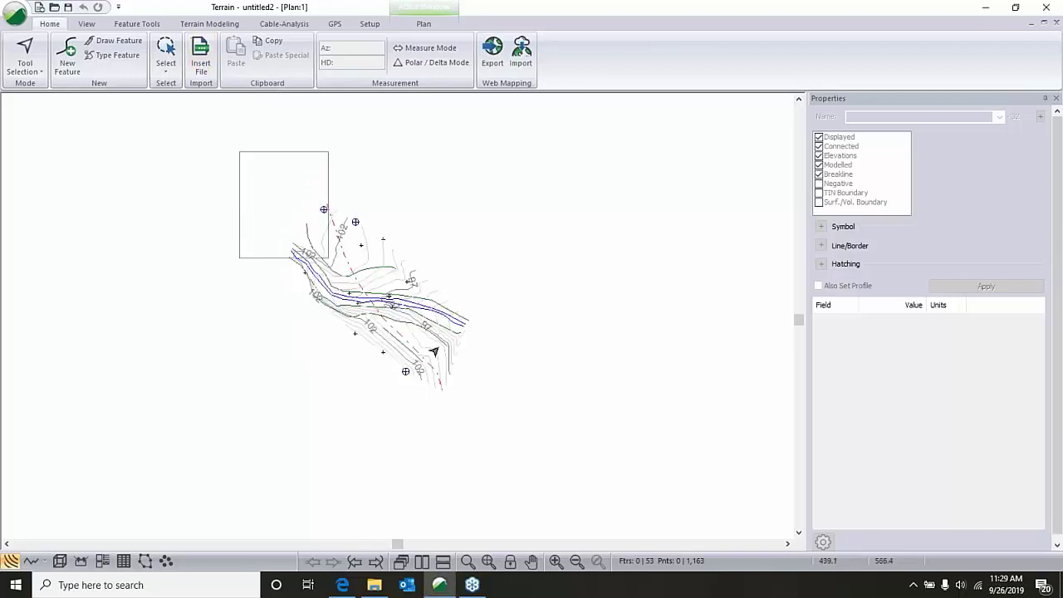
key("ctrl+a")
key("ctrl+t")
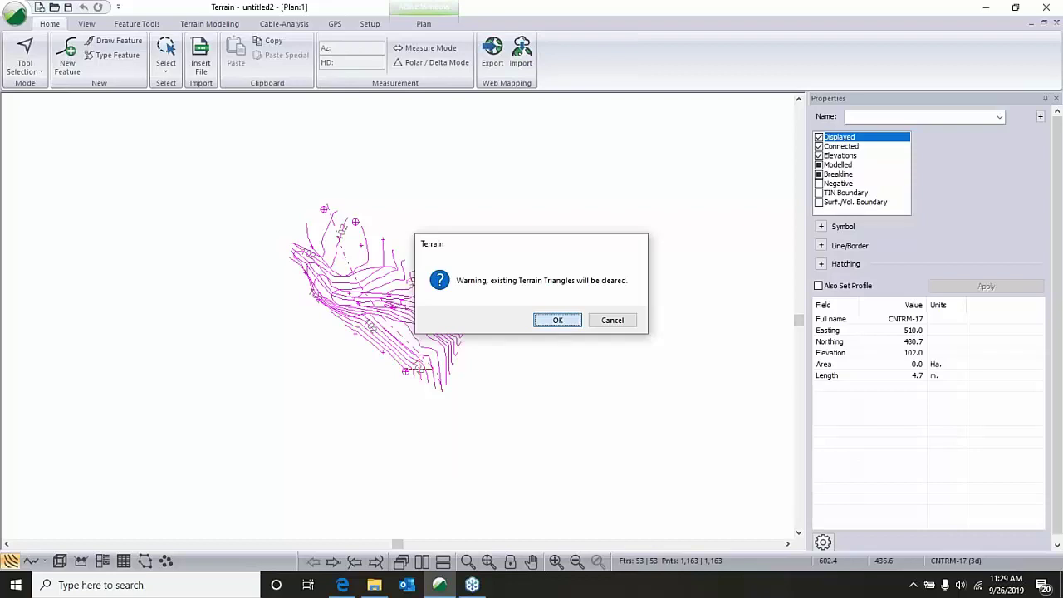
left_click(557, 320)
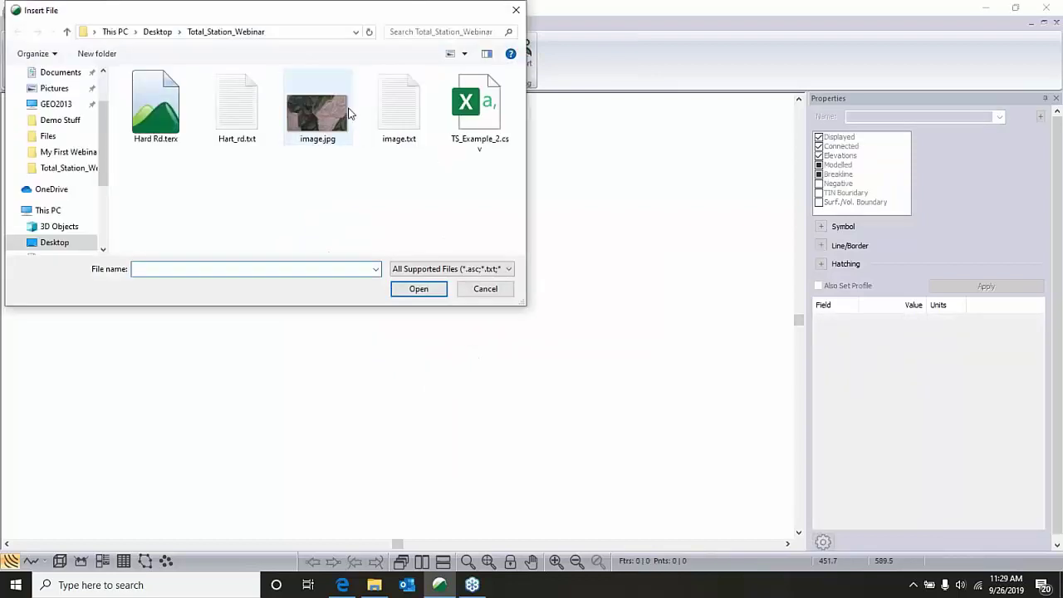
Insert the file TS_Example_2.csv using the Hart_Rd_Flawed import format.
left_click(475, 108)
left_click(423, 289)
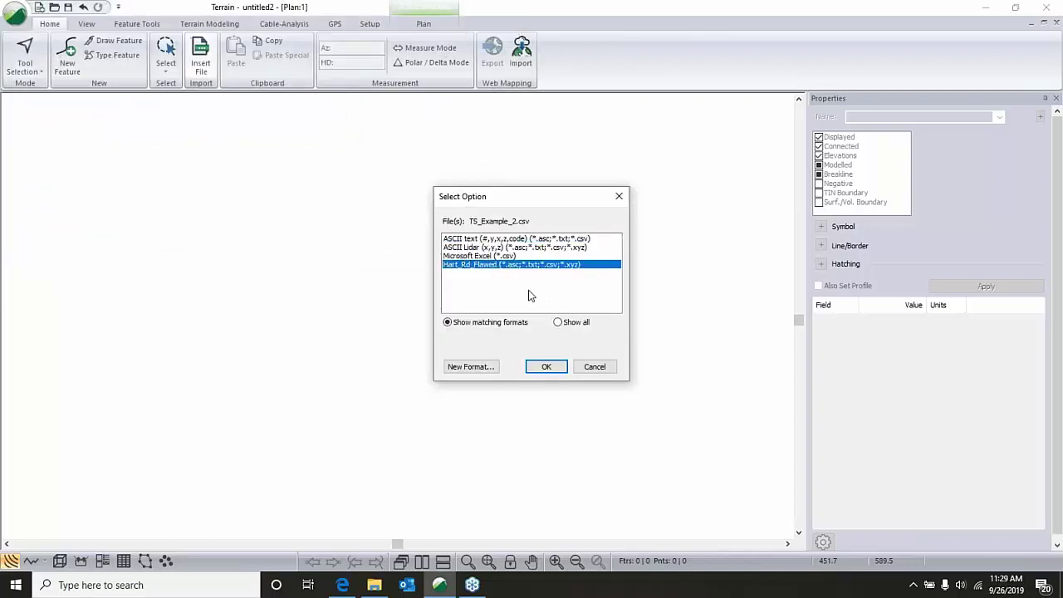
left_click(547, 367)
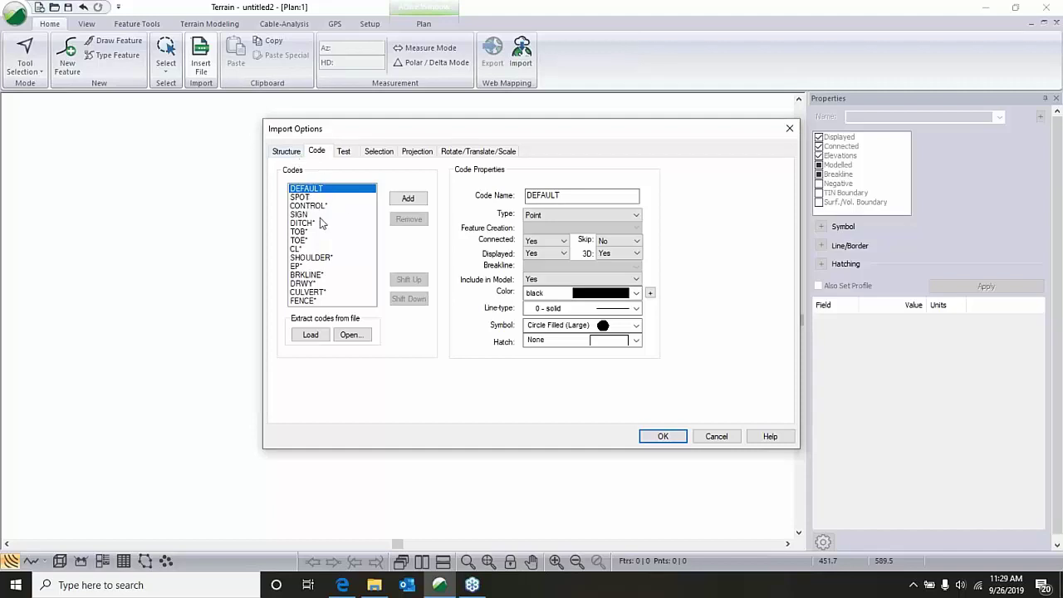
Remove all import codes from SPOT to FENCE*, keeping only the DEFAULT code.
left_click(308, 197)
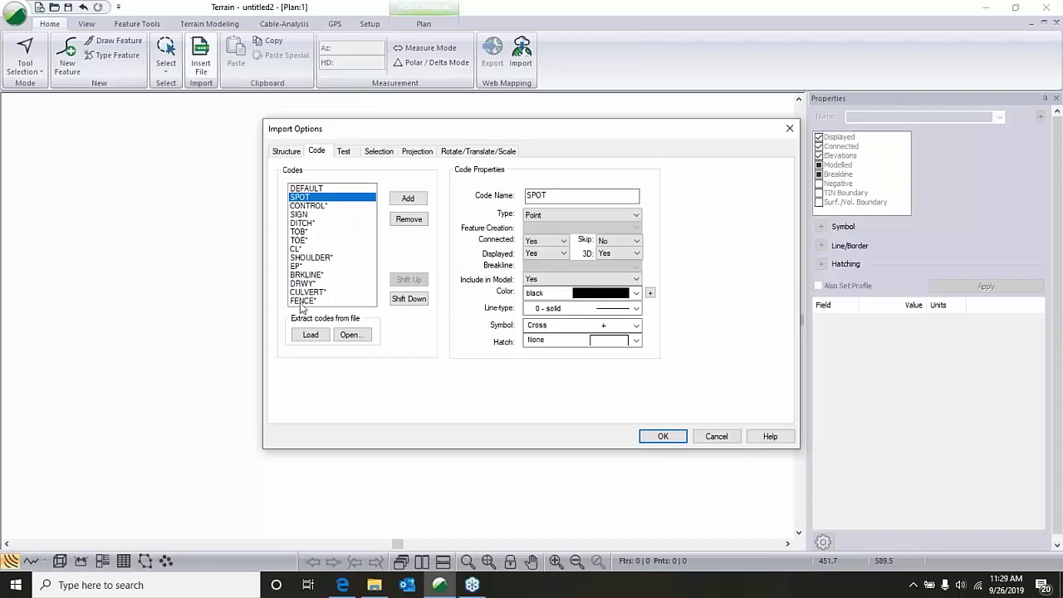
left_click(343, 298, "shift")
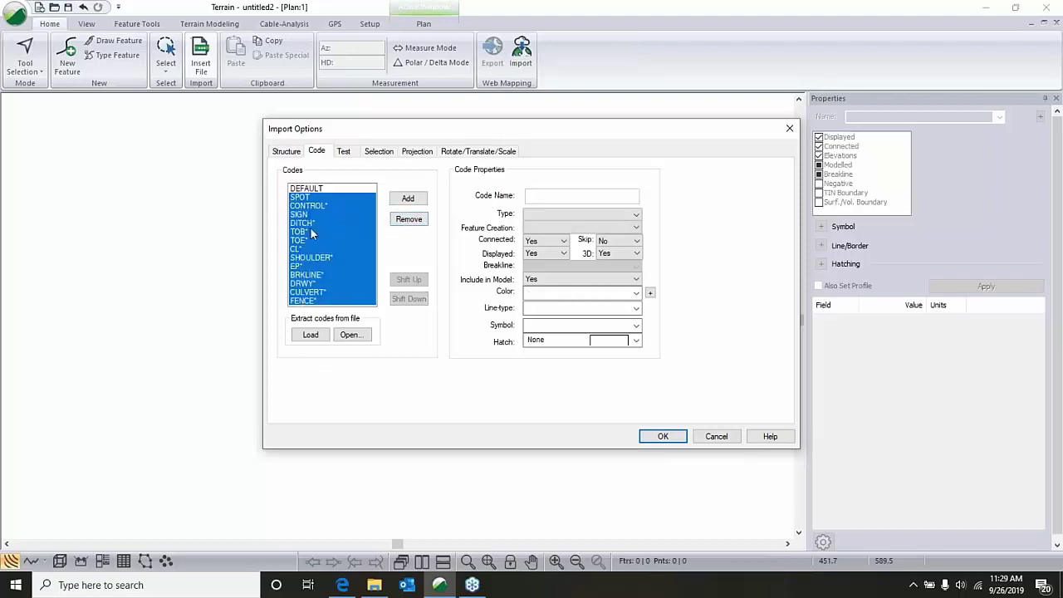
left_click(407, 222)
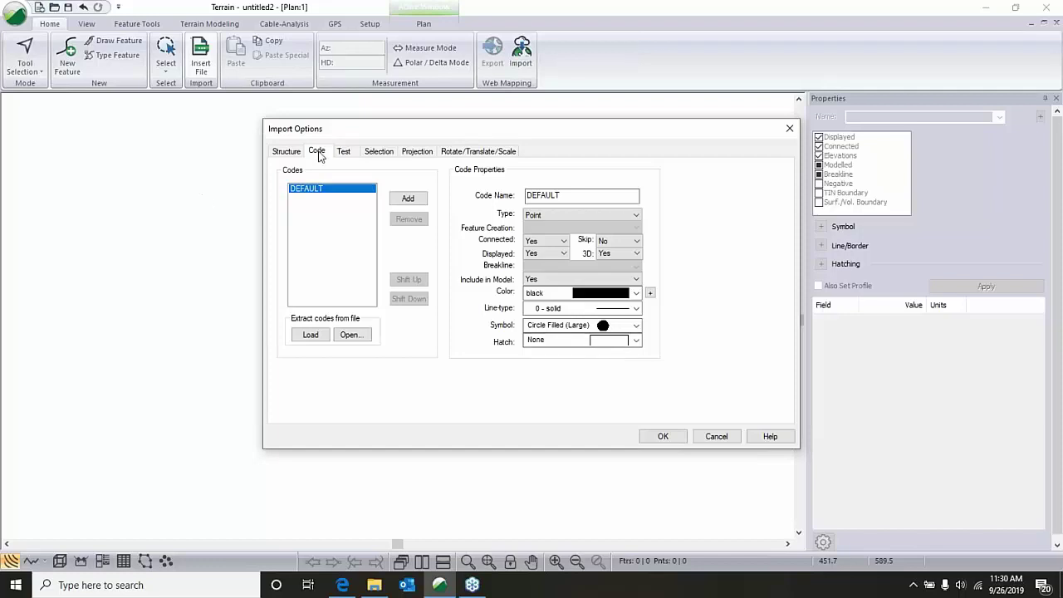
Load the codes from the survey file, review the BRKLINE and Control code properties, and remove all codes except DEFAULT.
left_click(309, 335)
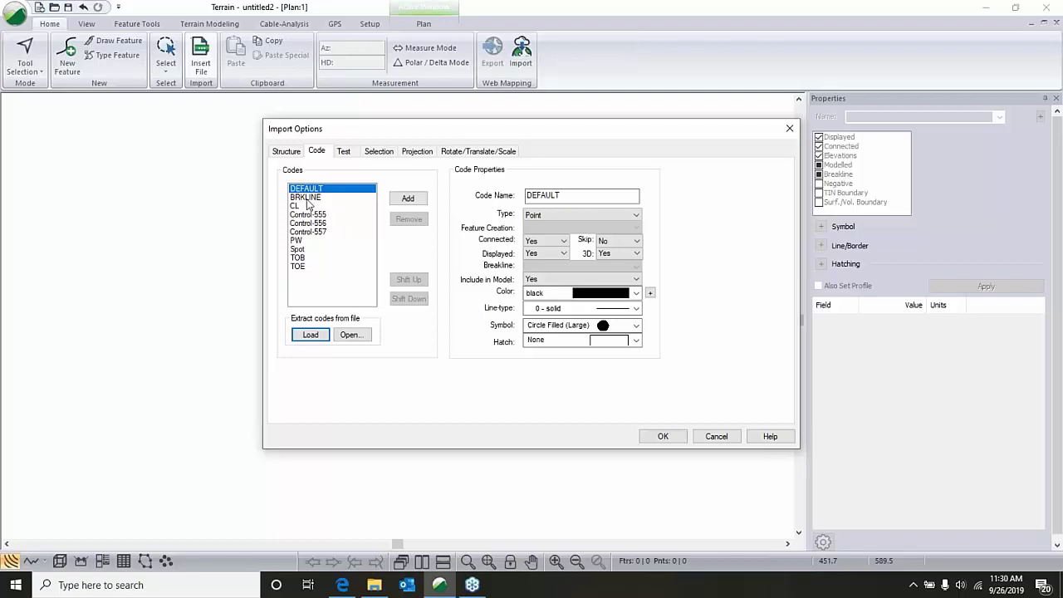
left_click(306, 198)
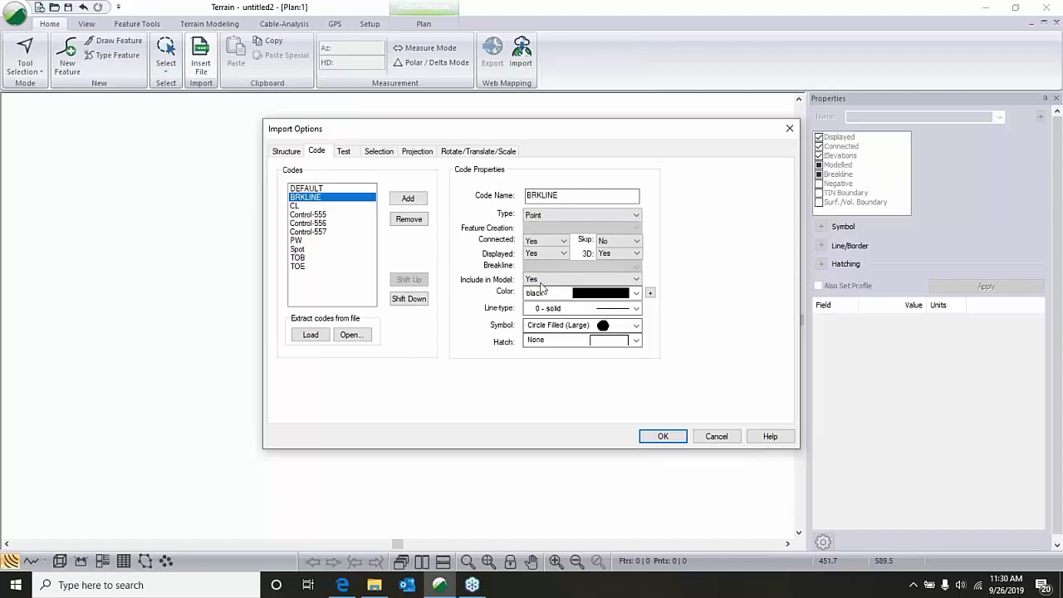
left_click(307, 214)
left_click(308, 222)
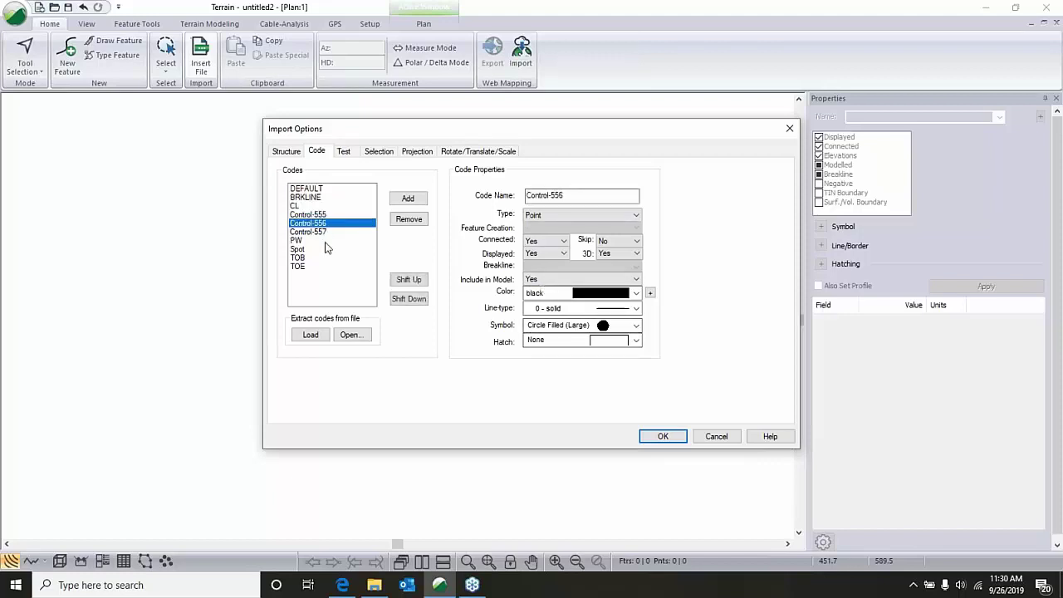
left_click(306, 197)
left_click(341, 265, "shift")
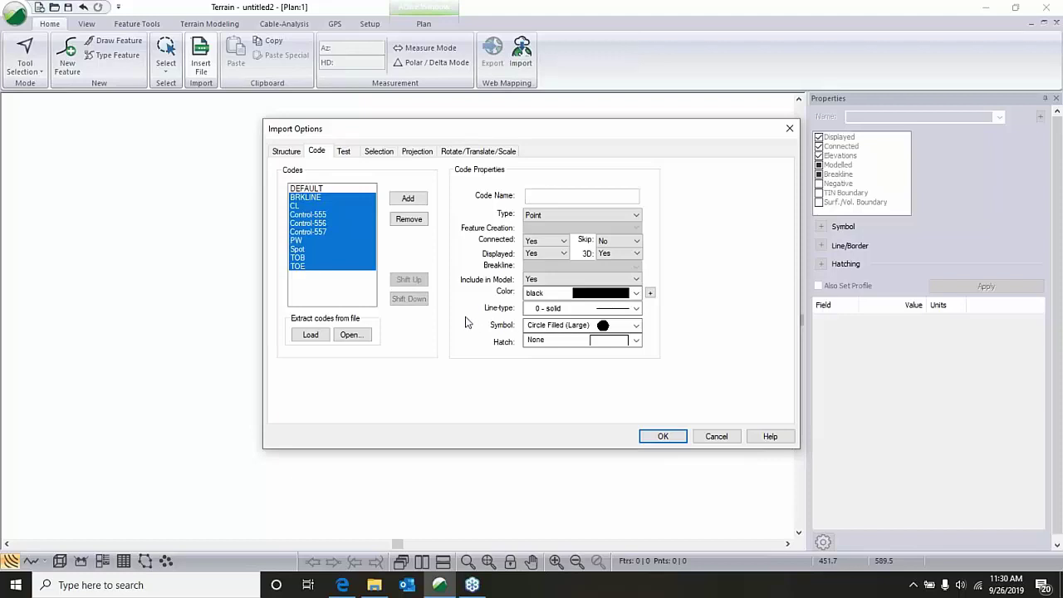
left_click(409, 218)
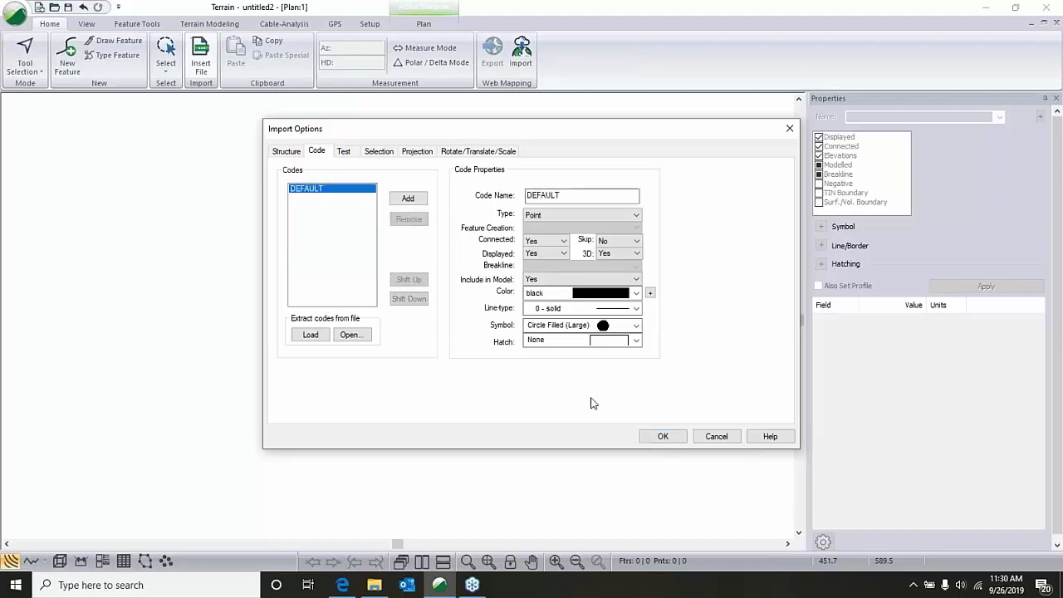
Import the survey points with only the DEFAULT code, continuing without coordinate conversion.
left_click(663, 436)
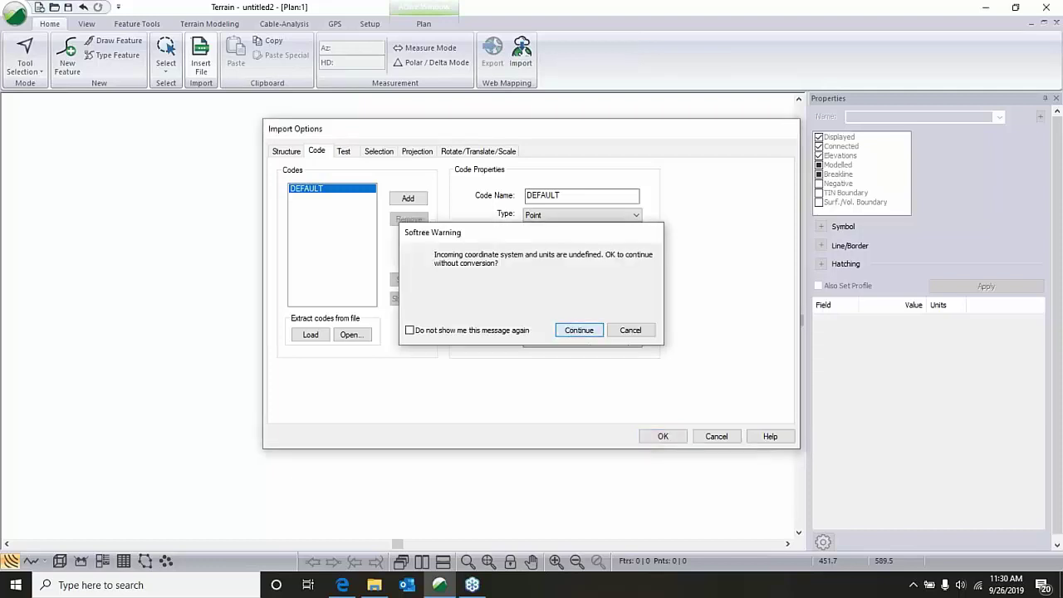
left_click(579, 329)
Select BRKLINE-0, BRKLINE-1 and BRKLINE!-0 by name and join them into one connected feature.
scroll(476, 250, "up", 3)
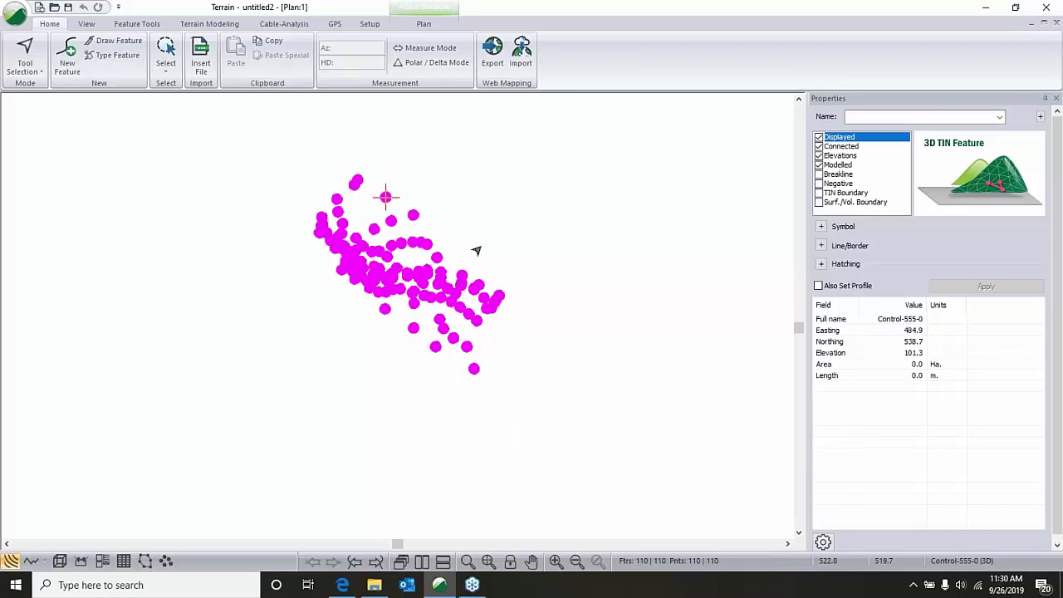
scroll(476, 249, "up", 1)
middle_click_drag(483, 236, 505, 225)
right_click(542, 210)
mouse_move(656, 289)
left_click(758, 316)
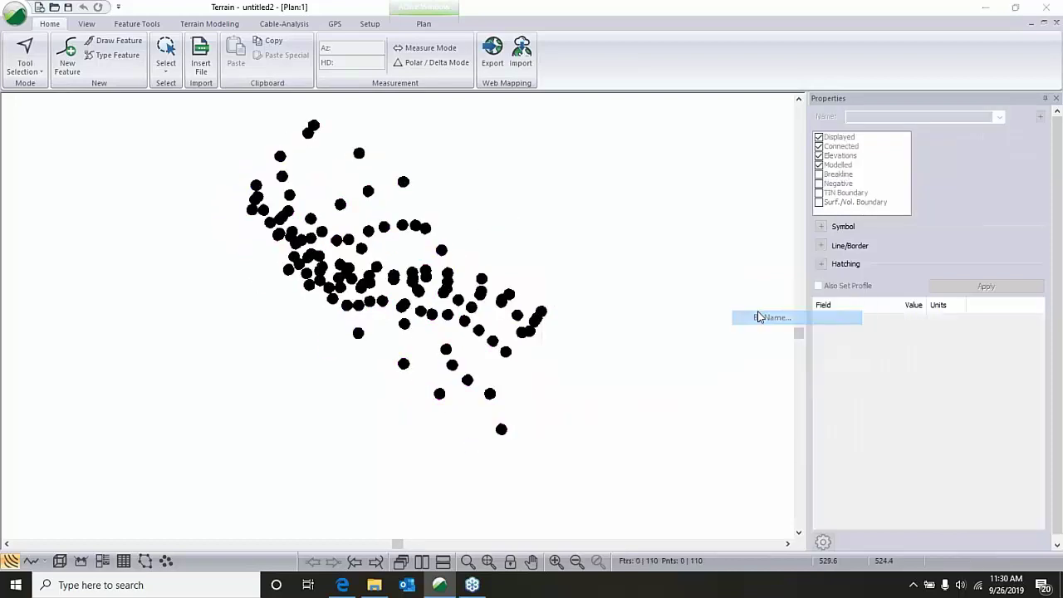
left_click(427, 179)
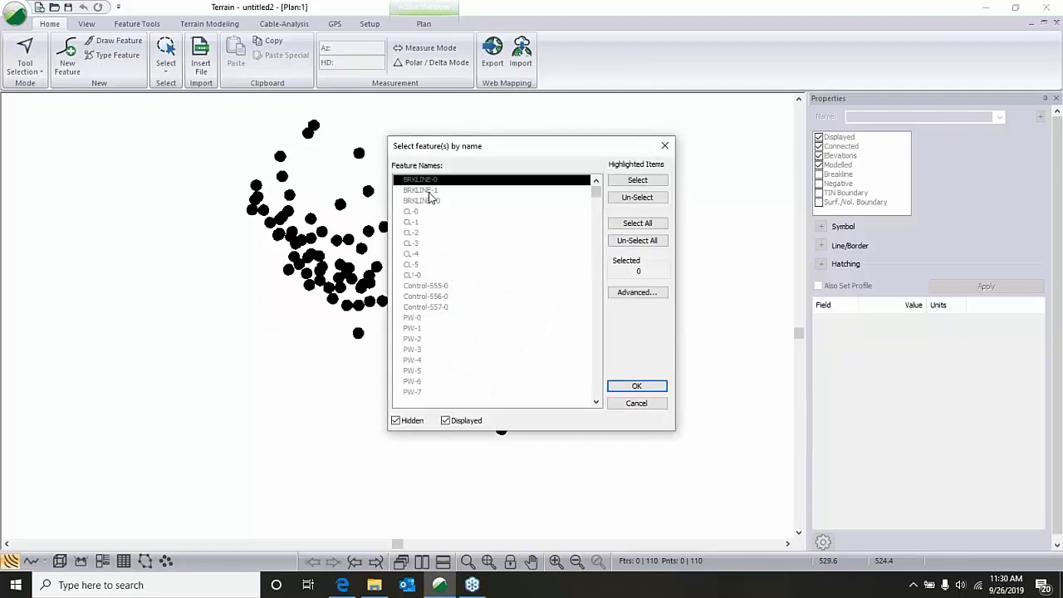
left_click(429, 203, "shift")
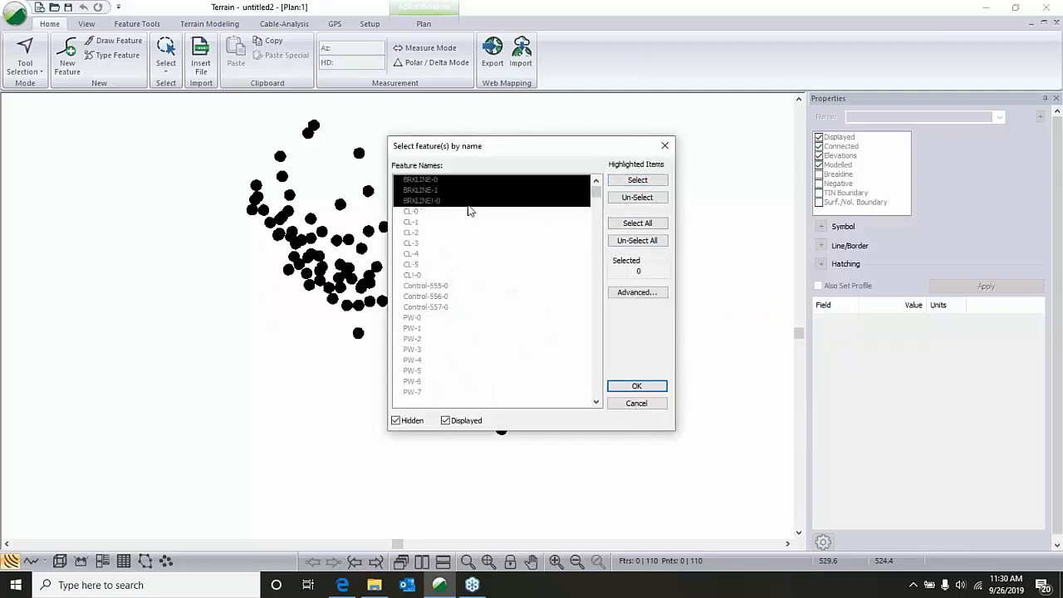
left_click(634, 181)
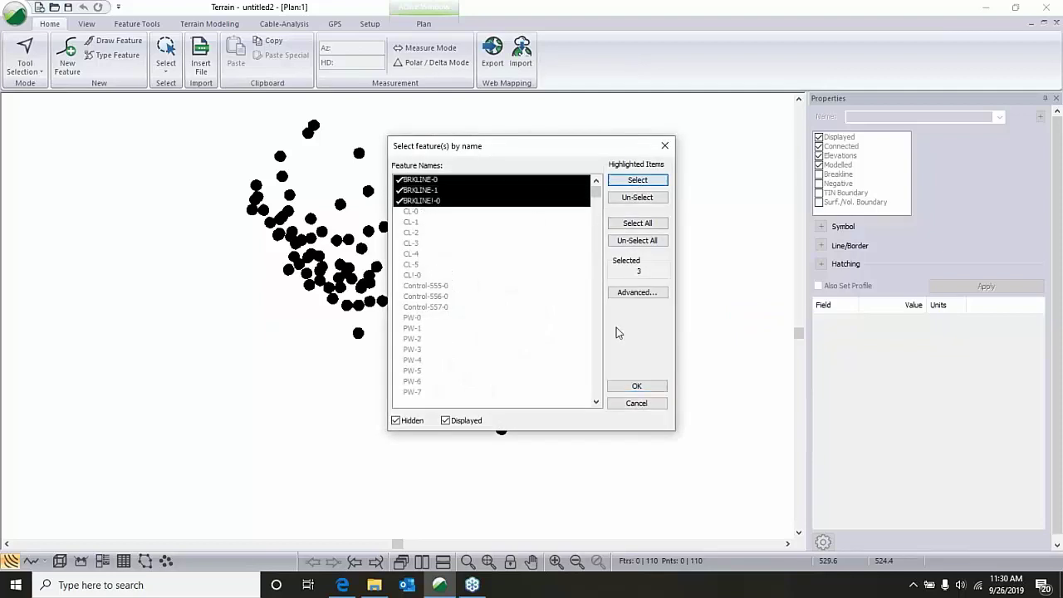
left_click(633, 386)
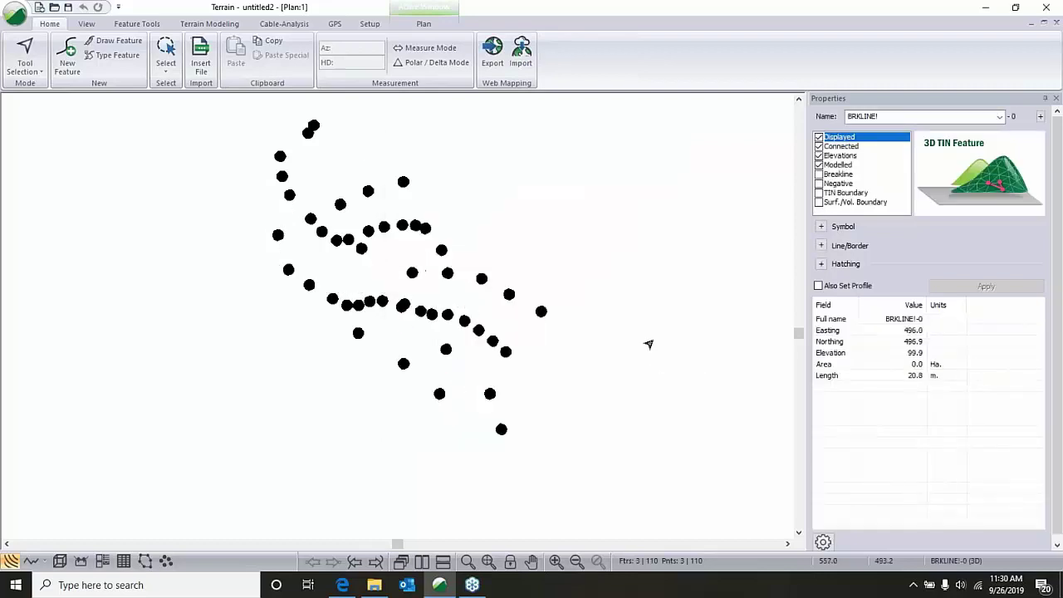
key("Escape")
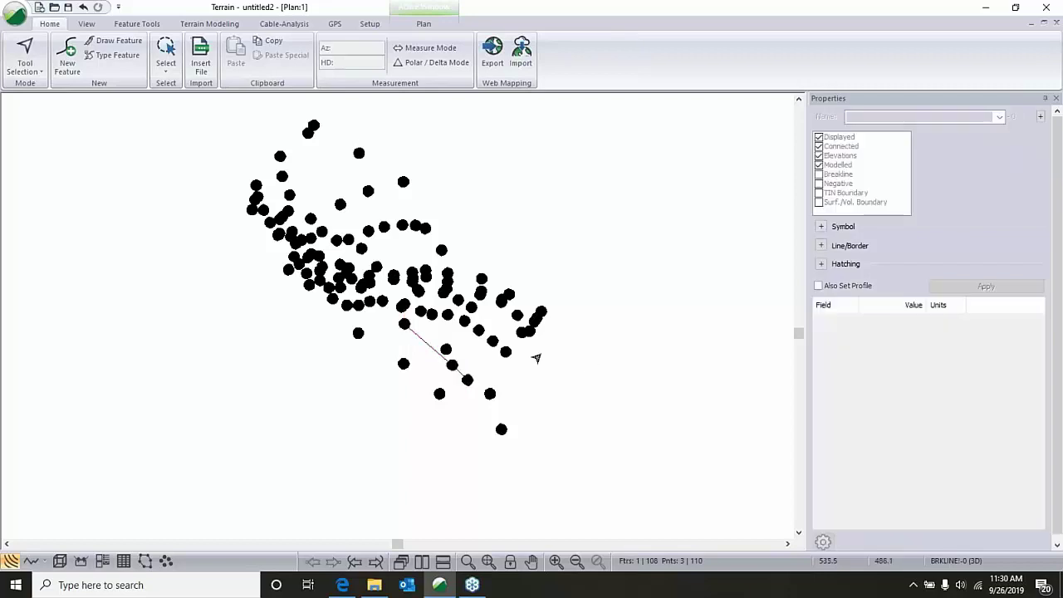
Turn on the Breakline property for the joined BRKLINE! feature.
scroll(548, 382, "up", 4)
left_click(339, 308)
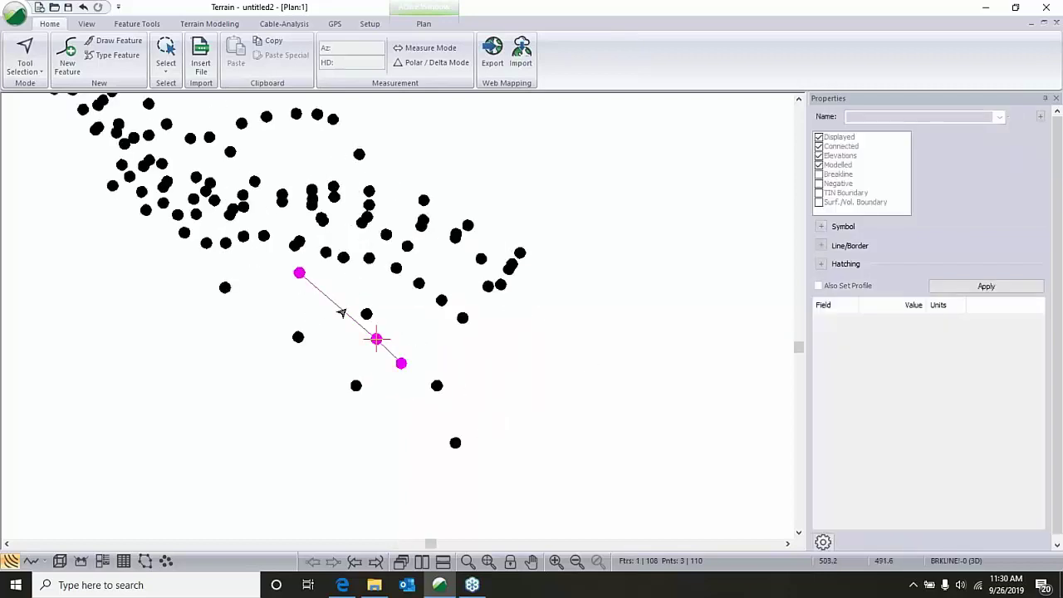
double_click(363, 321)
left_click(40, 126)
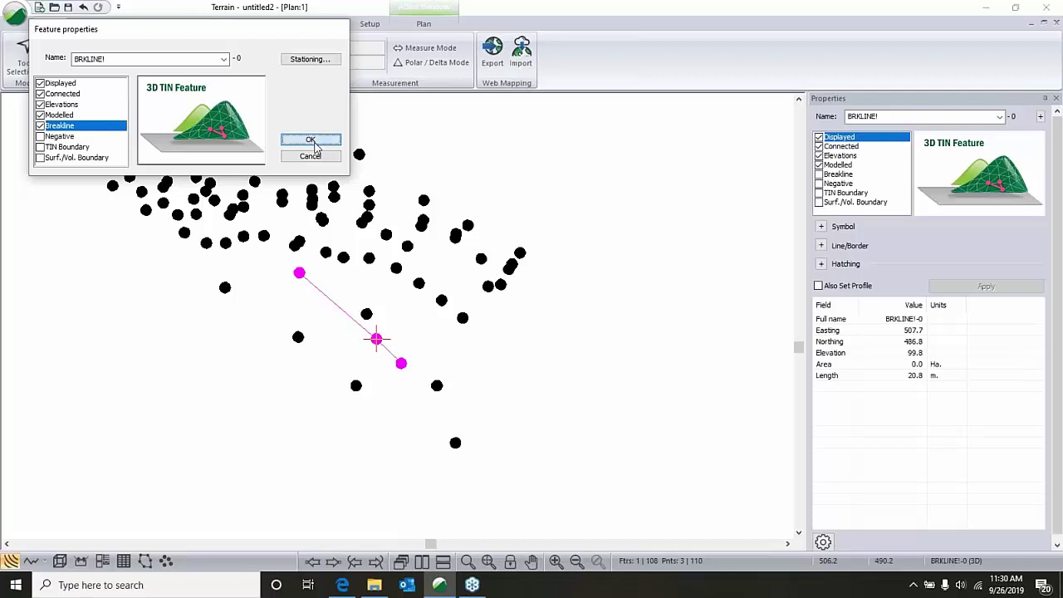
left_click(313, 146)
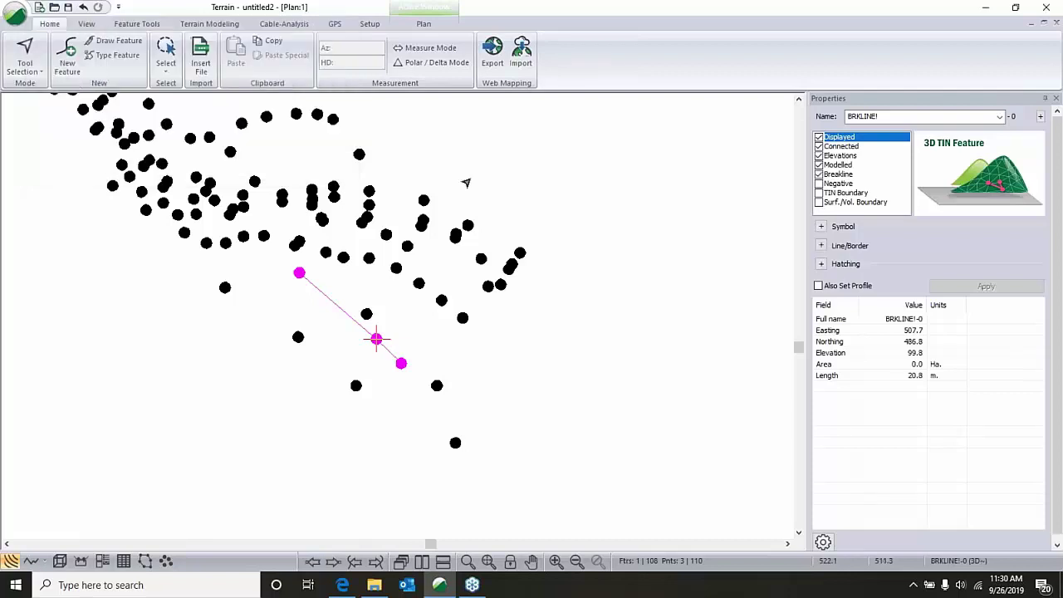
Select the features Spot-0 through Spot-10 by name.
right_click(532, 161)
mouse_move(697, 238)
left_click(751, 268)
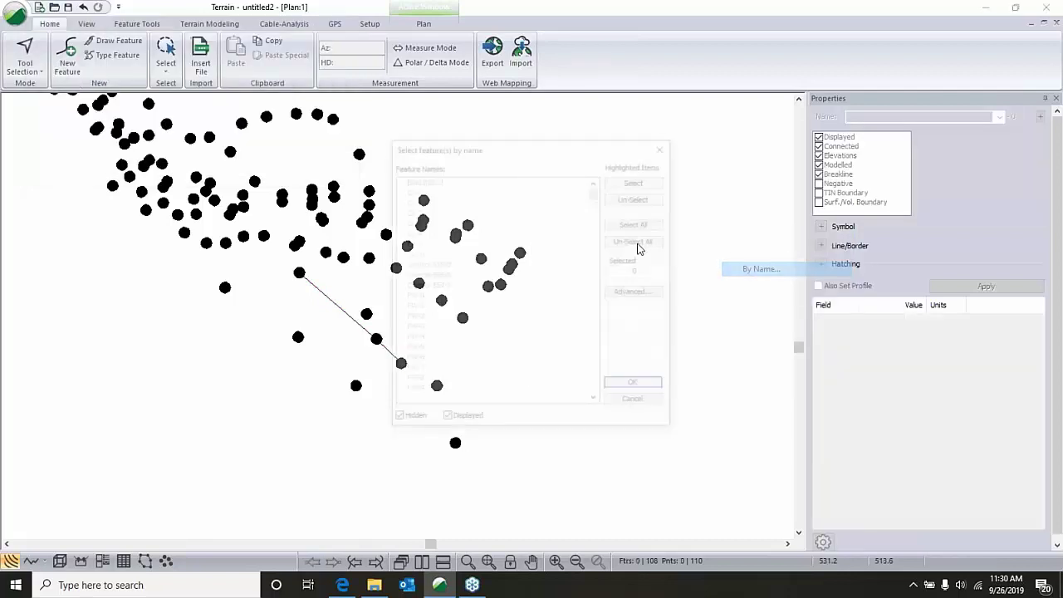
key("s")
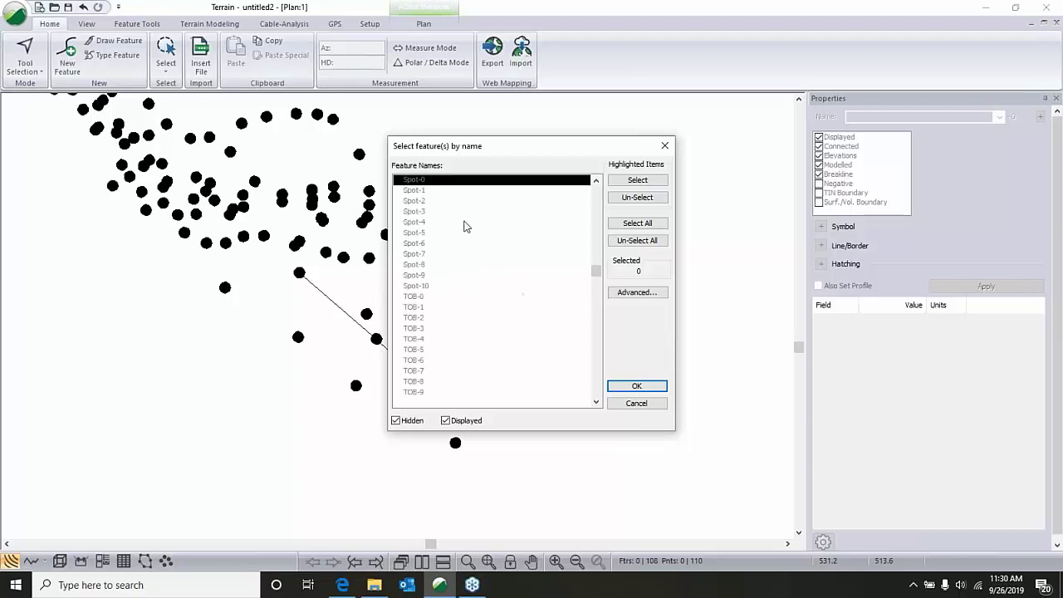
left_click(424, 286)
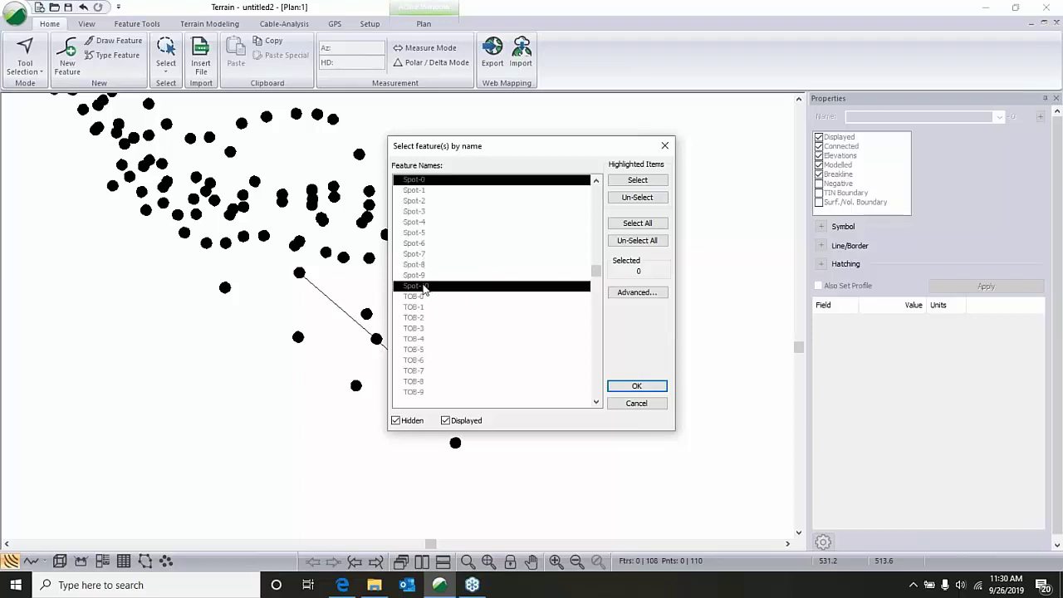
left_click(451, 190)
left_click(440, 181)
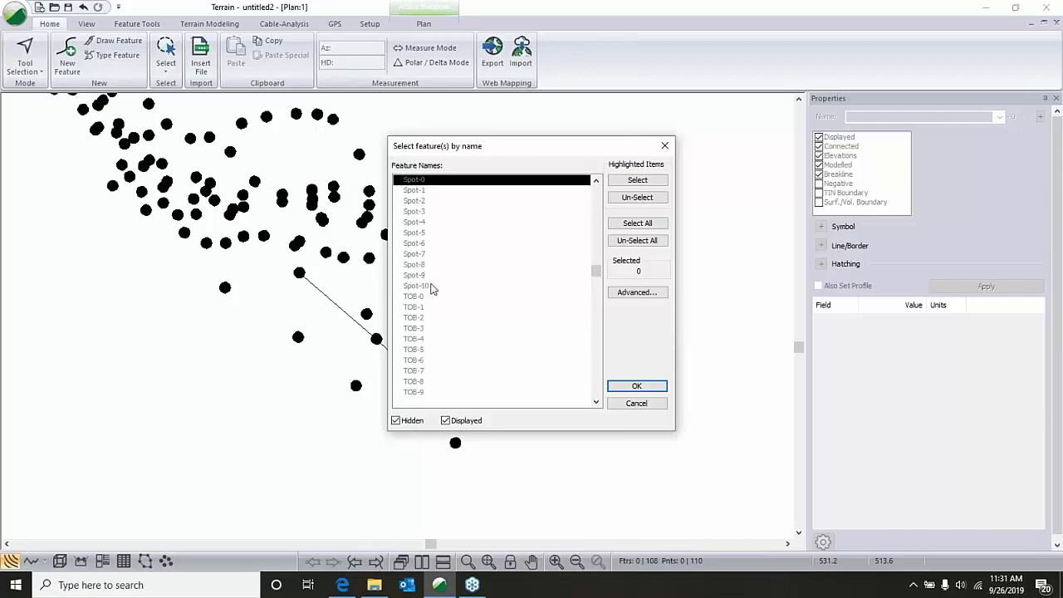
left_click(432, 286, "shift")
left_click(637, 180)
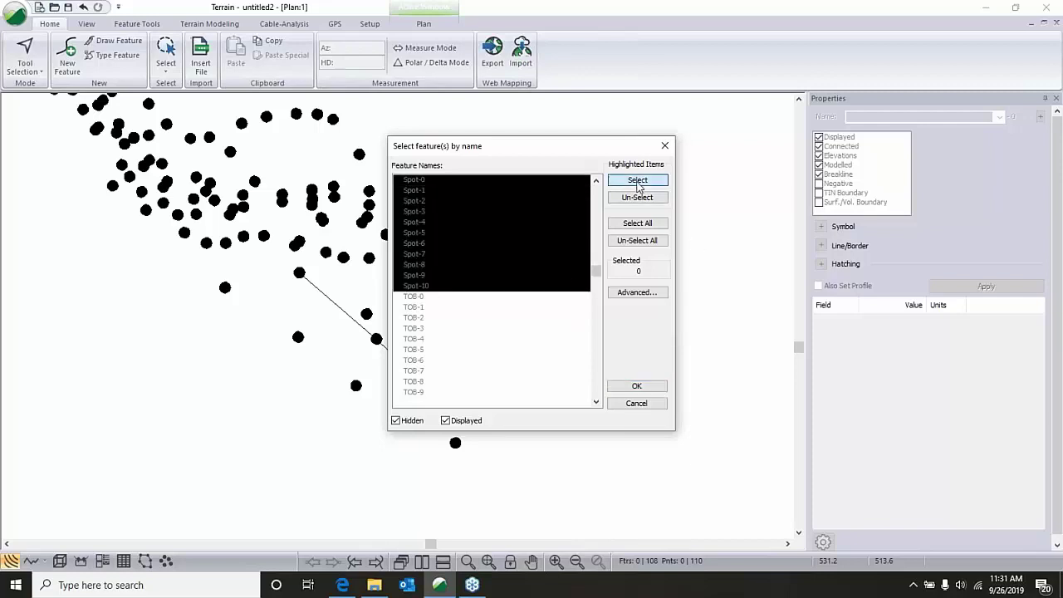
left_click(636, 388)
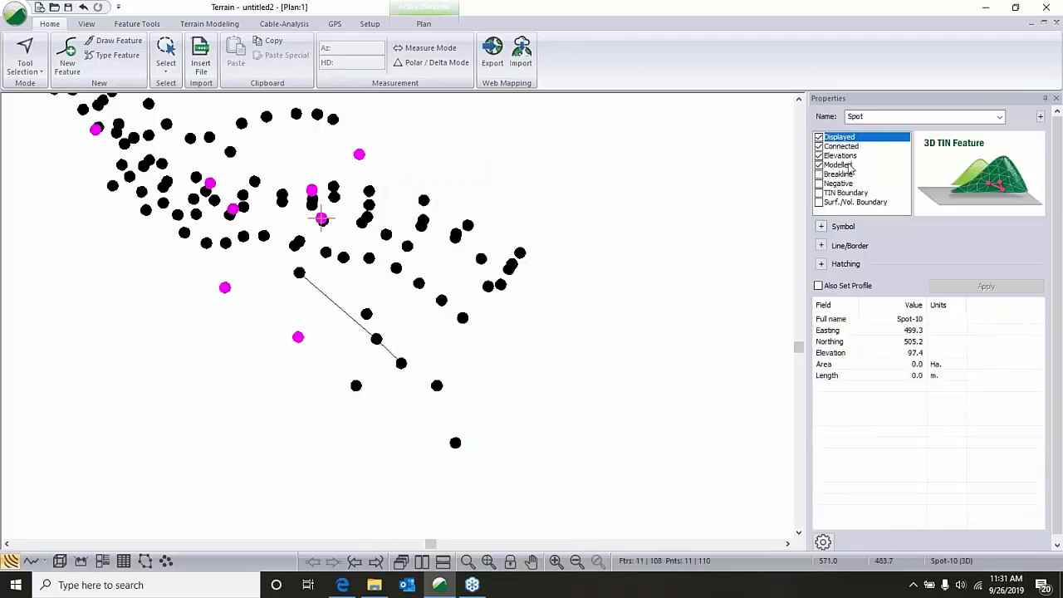
Set the plan symbol type of the selected Spot features to Cross.
left_click(913, 171)
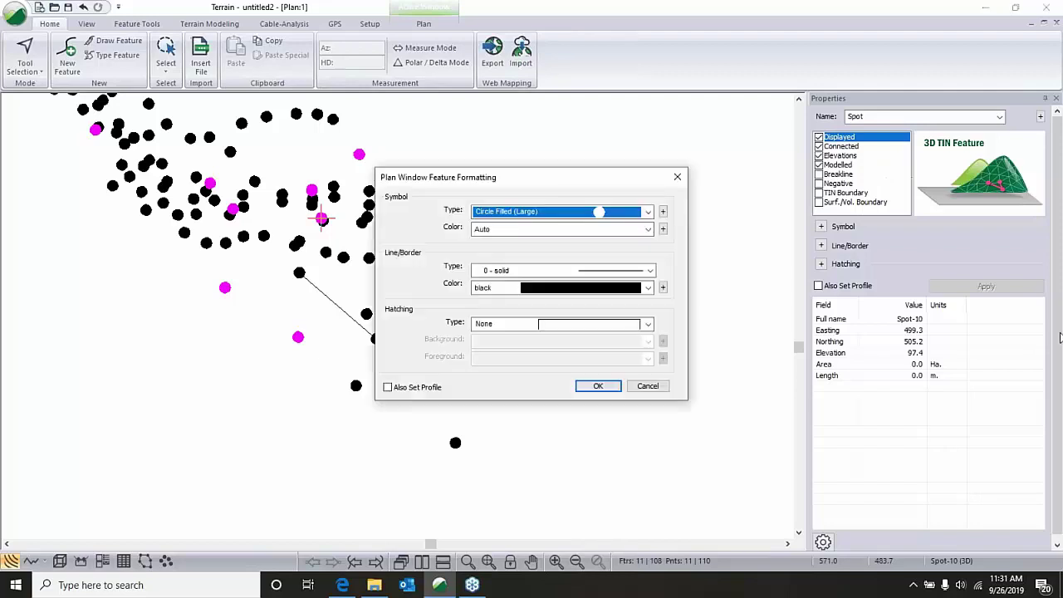
left_click(605, 211)
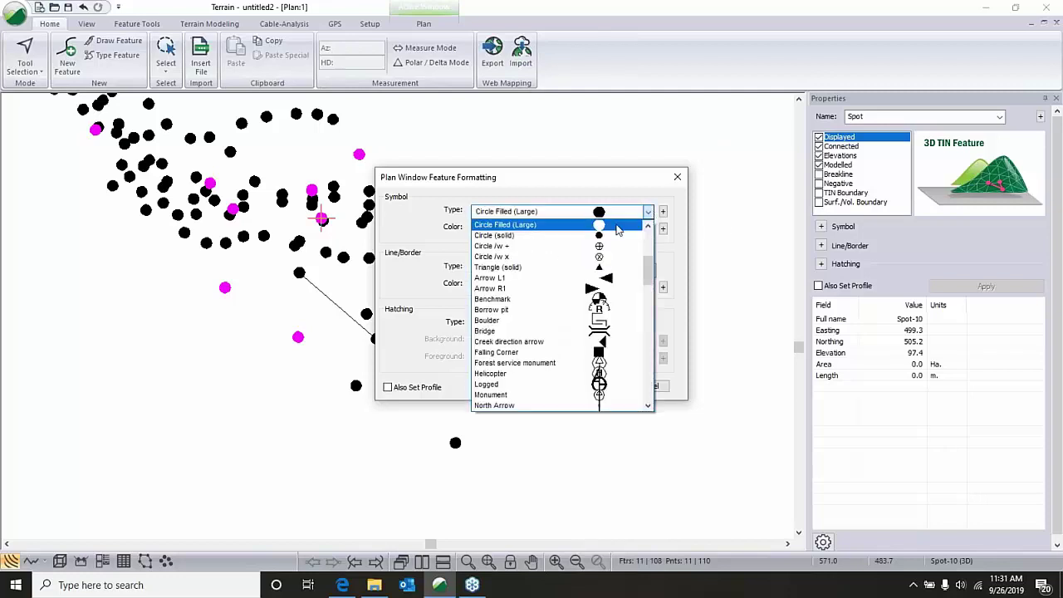
scroll(616, 230, "up", 2)
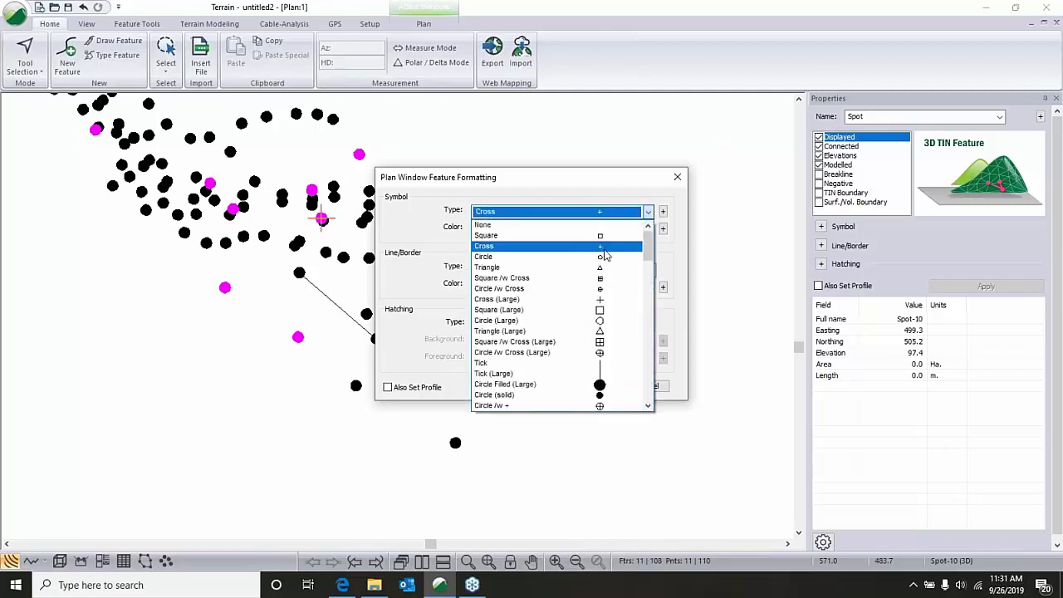
left_click(615, 245)
left_click(607, 386)
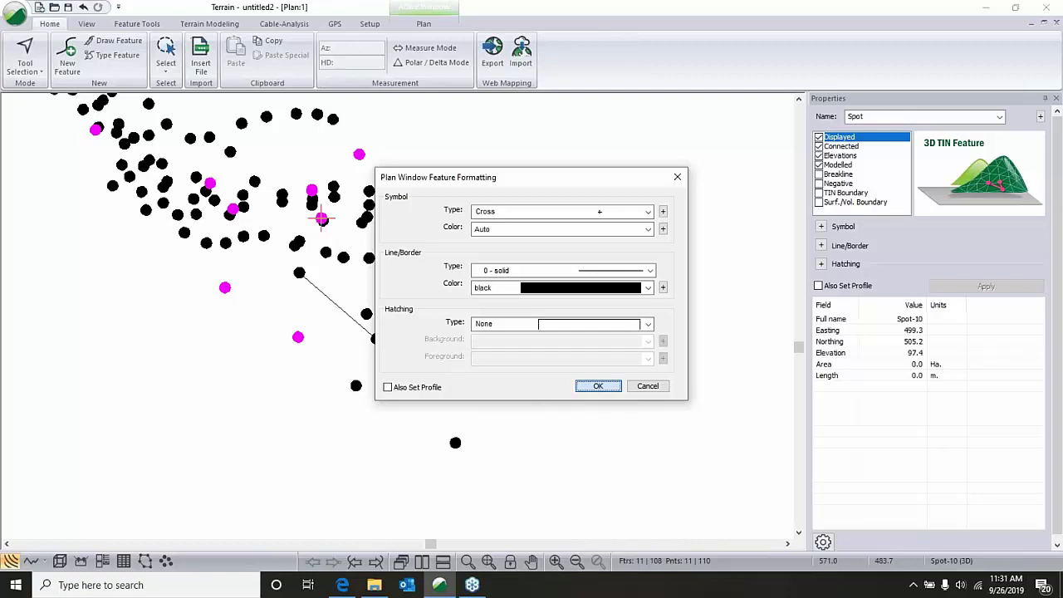
Select the joined BRKLINE! feature and set its symbol type to None so only its line is drawn.
left_click(354, 328)
left_click(820, 226)
left_click(905, 239)
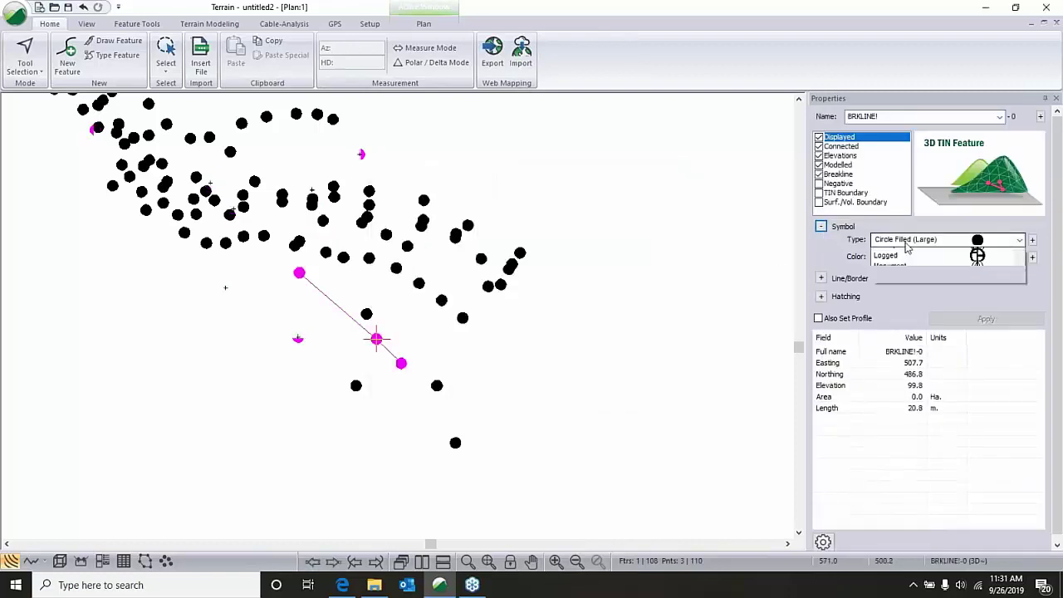
scroll(924, 249, "up", 5)
left_click(913, 253)
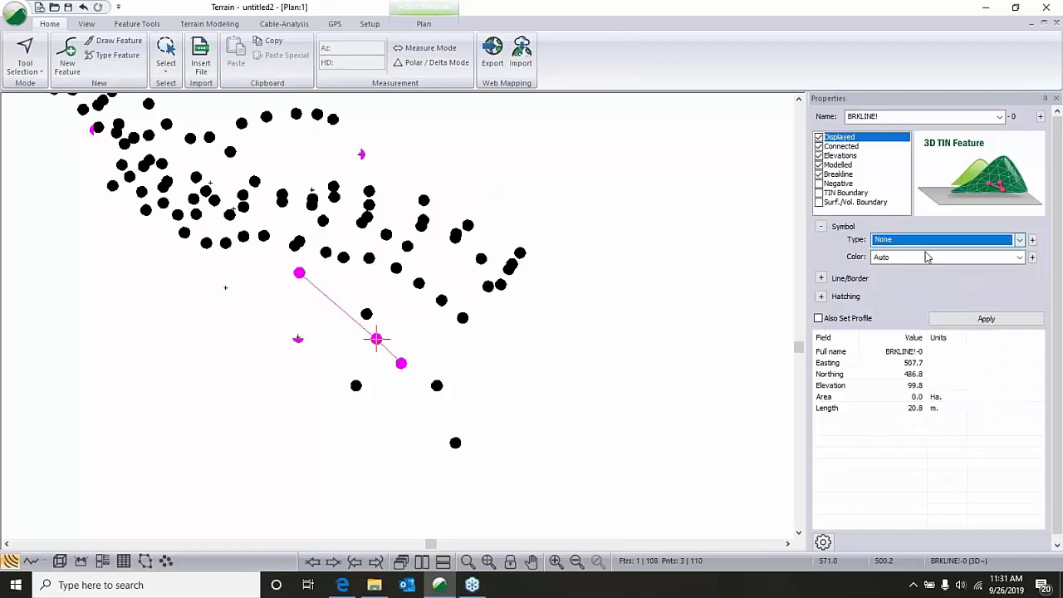
left_click(985, 318)
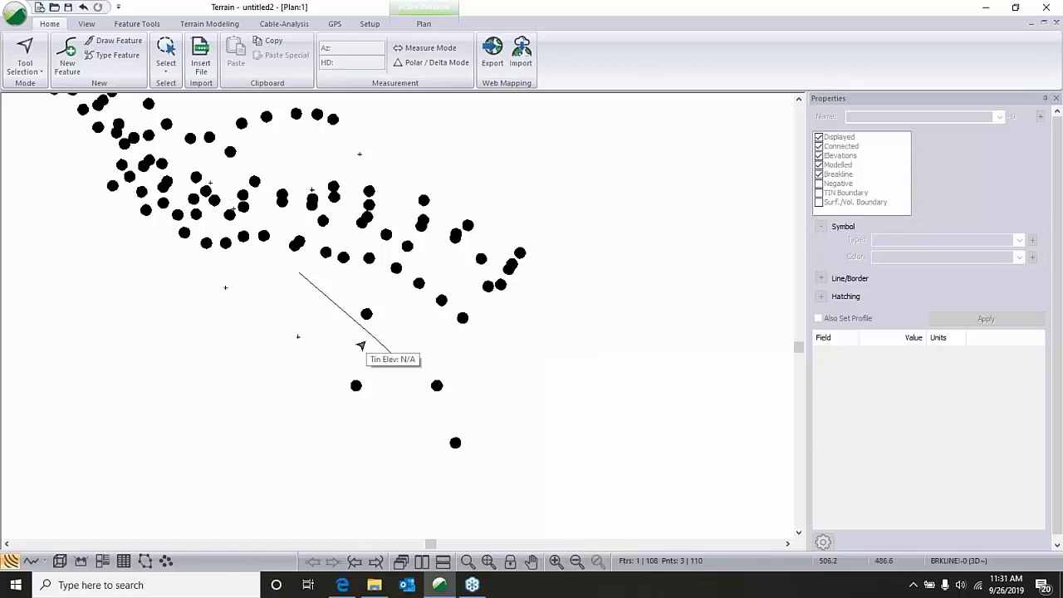
middle_click_drag(459, 289, 502, 334)
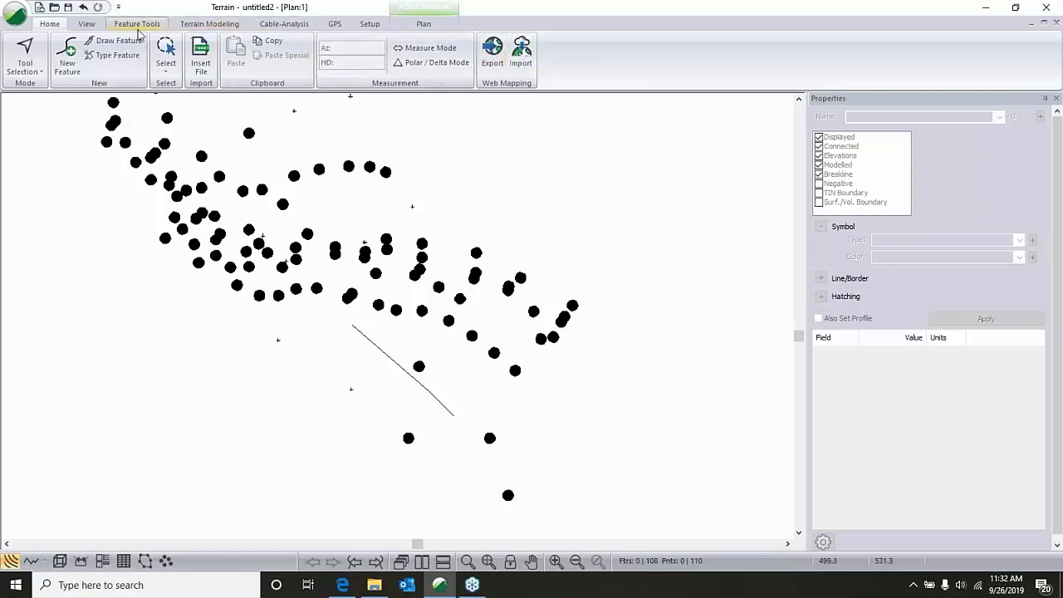
Open the import settings of the module setup and select the Hart_Rd_Flawed format.
left_click(369, 24)
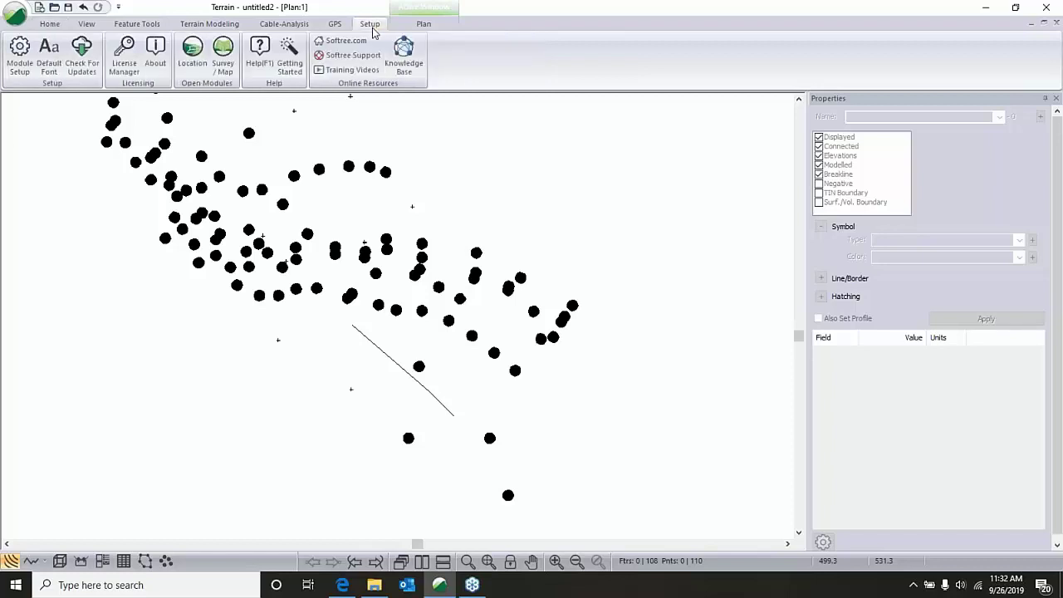
left_click(20, 56)
left_click(493, 162)
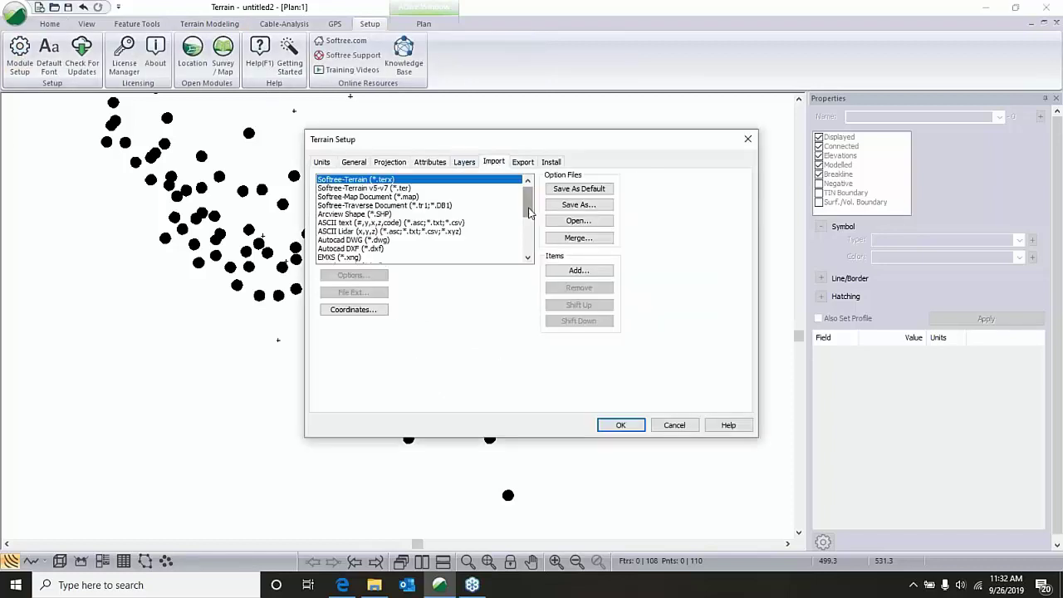
scroll(378, 259, "down", 4)
left_click(361, 257)
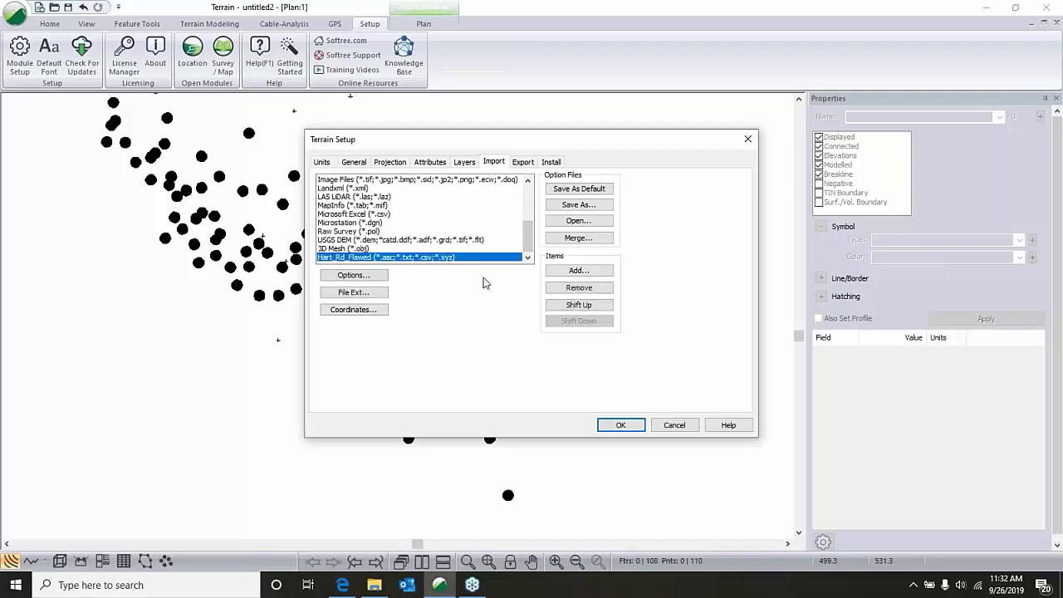
Save the import options as a format file named Total Station Example and close the setup without other changes.
left_click(578, 205)
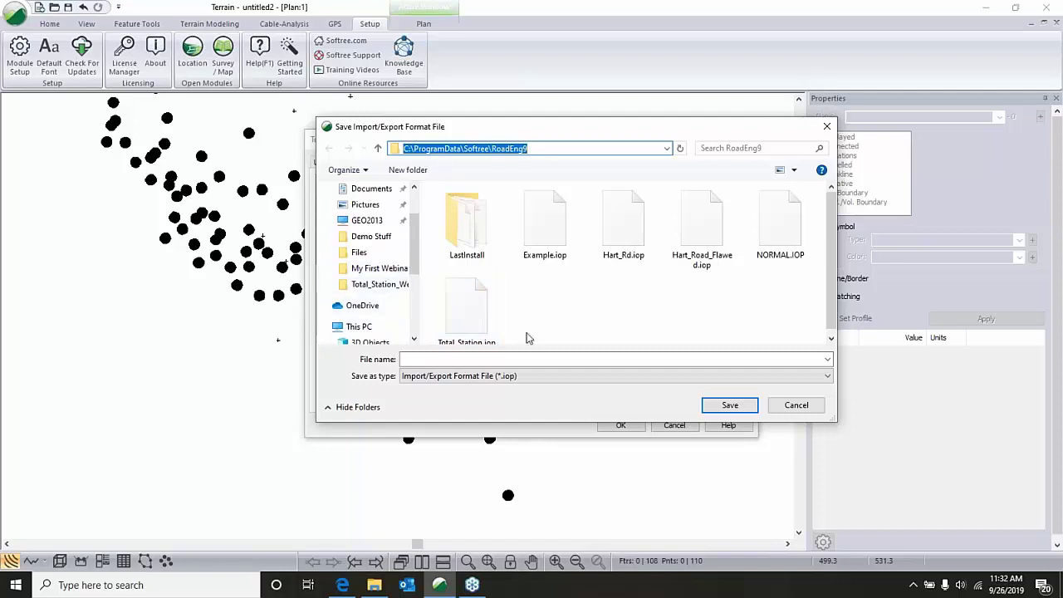
left_click(500, 358)
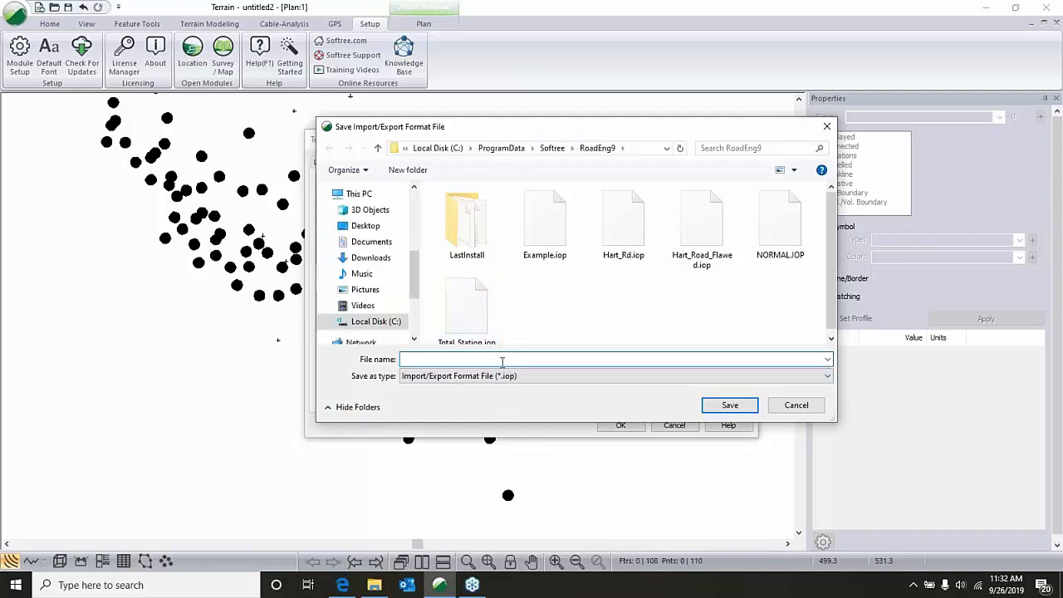
type("Toto")
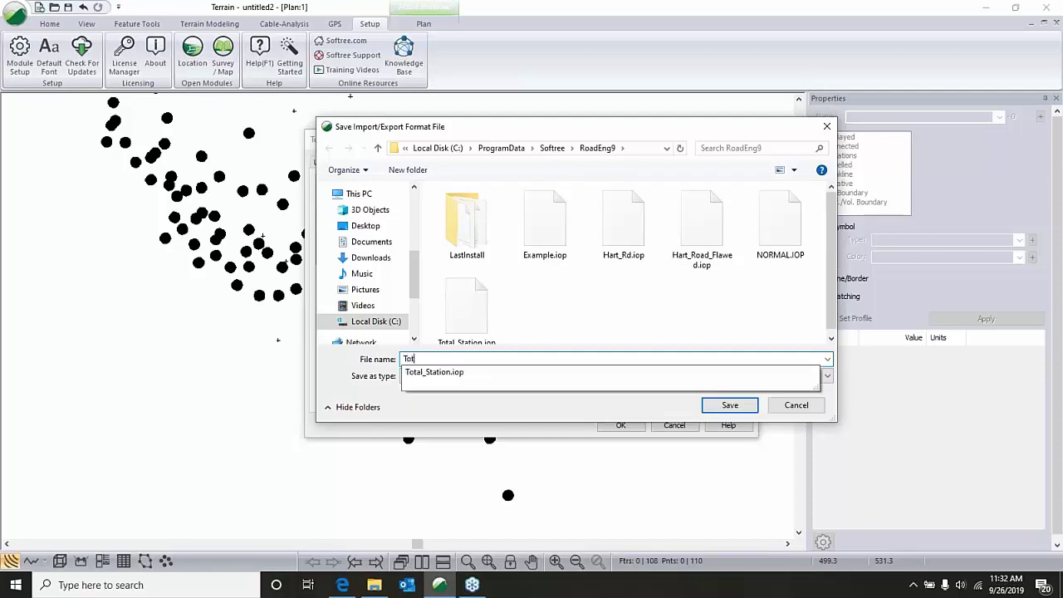
key("BackSpace")
key("BackSpace")
type("tal ")
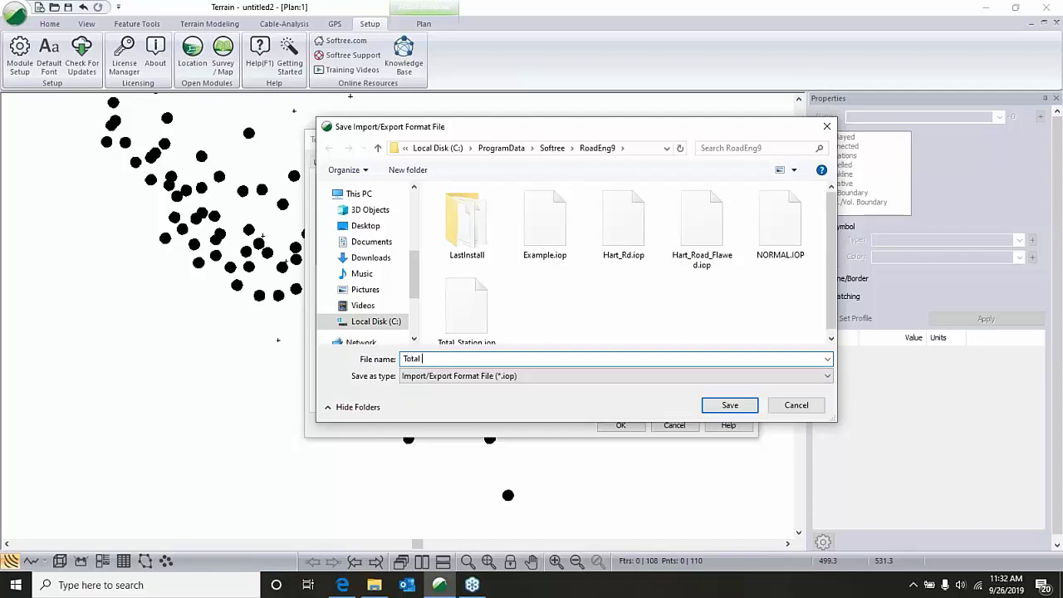
type("Station Example")
left_click(736, 406)
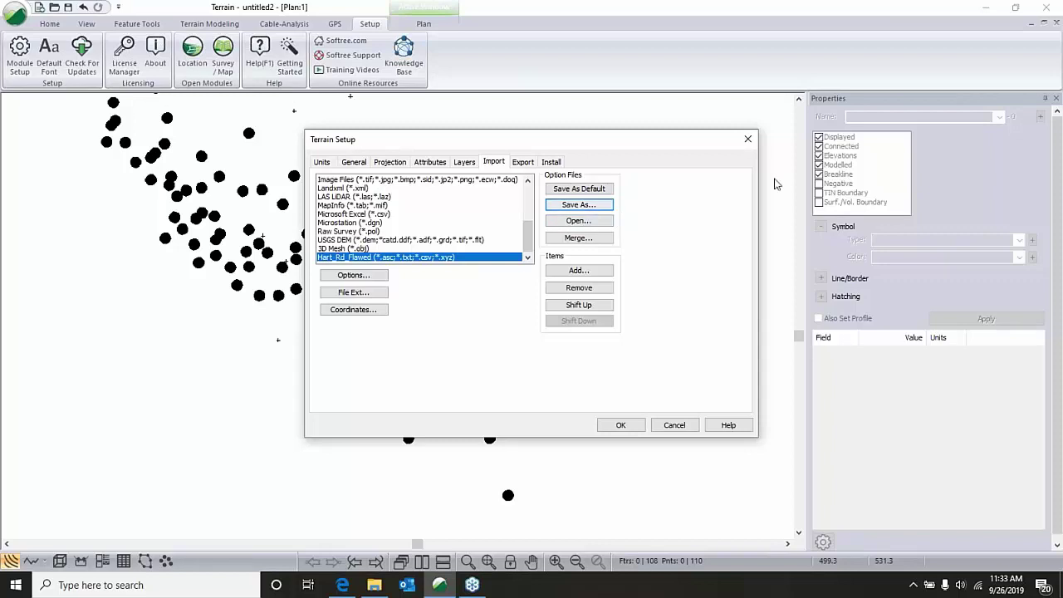
left_click(689, 426)
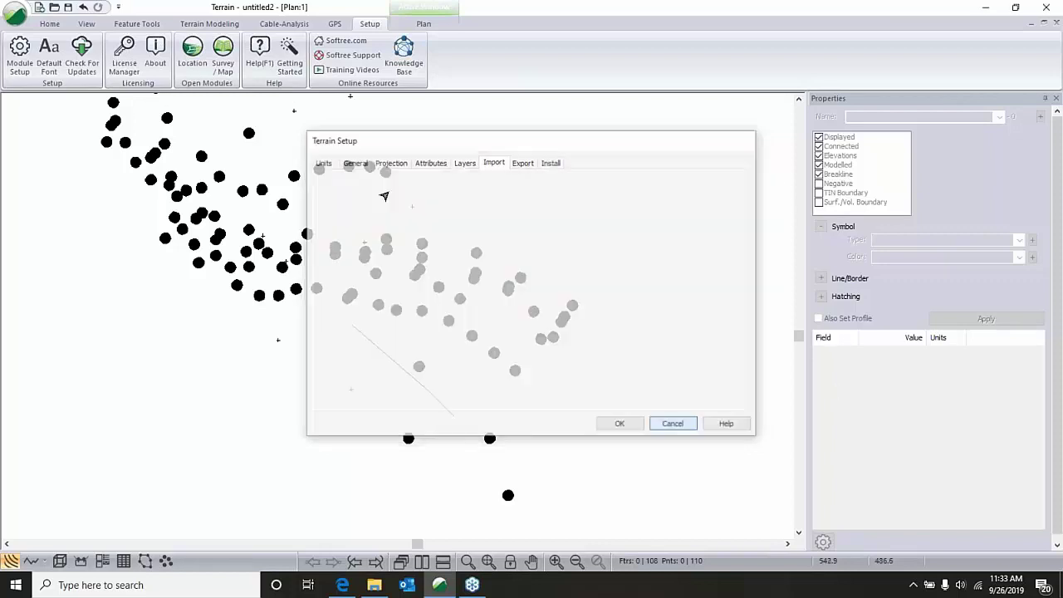
left_click(49, 24)
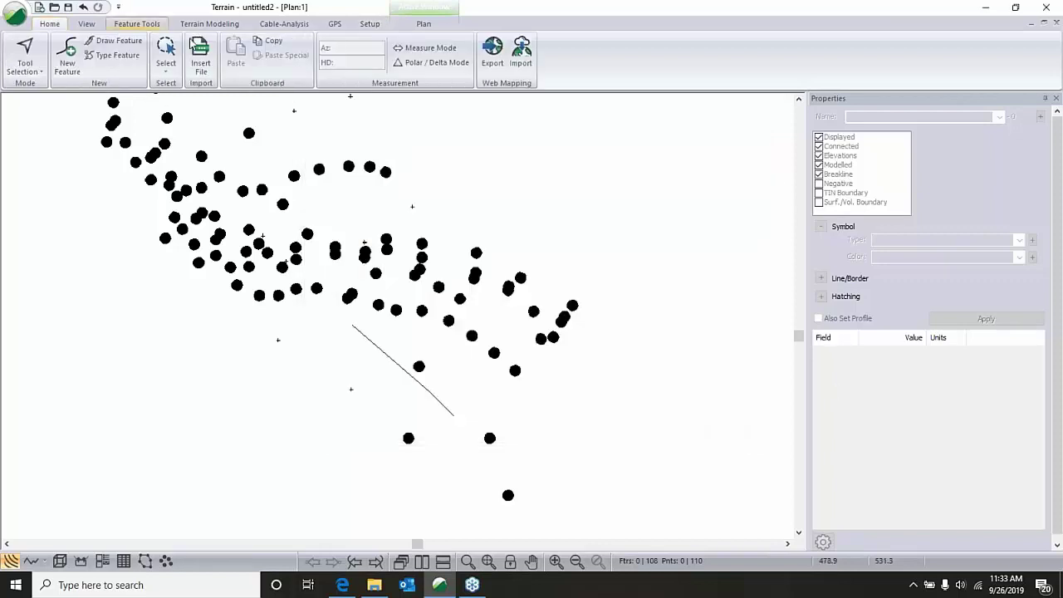
left_click(86, 24)
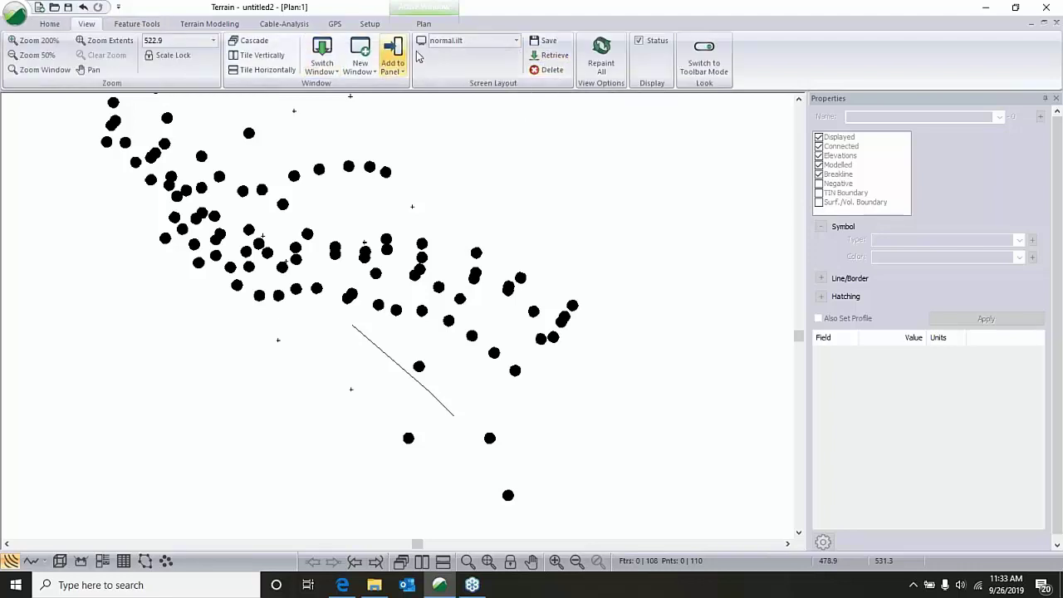
left_click(516, 40)
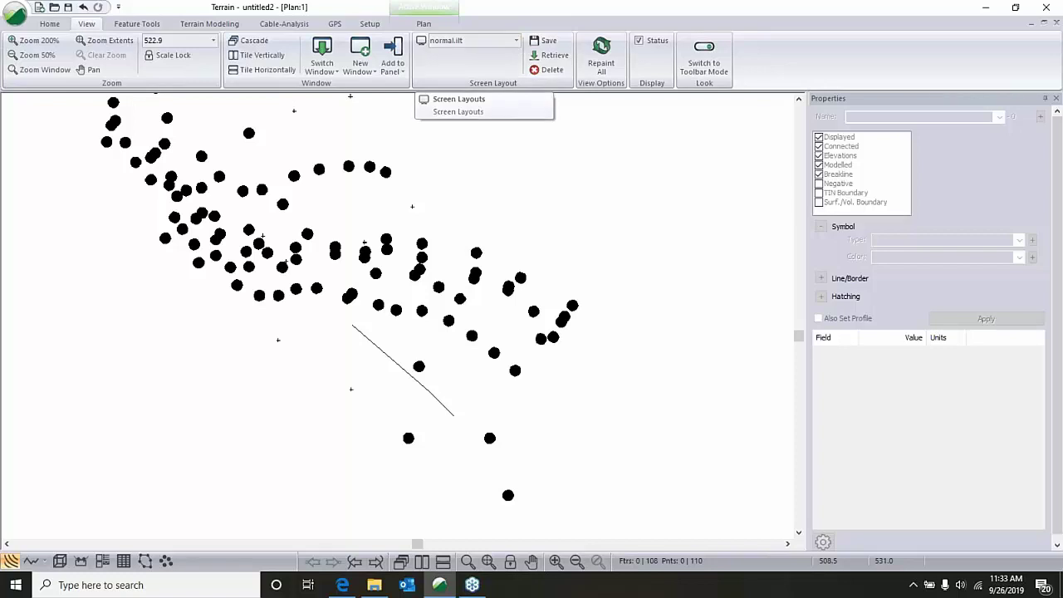
left_click(533, 130)
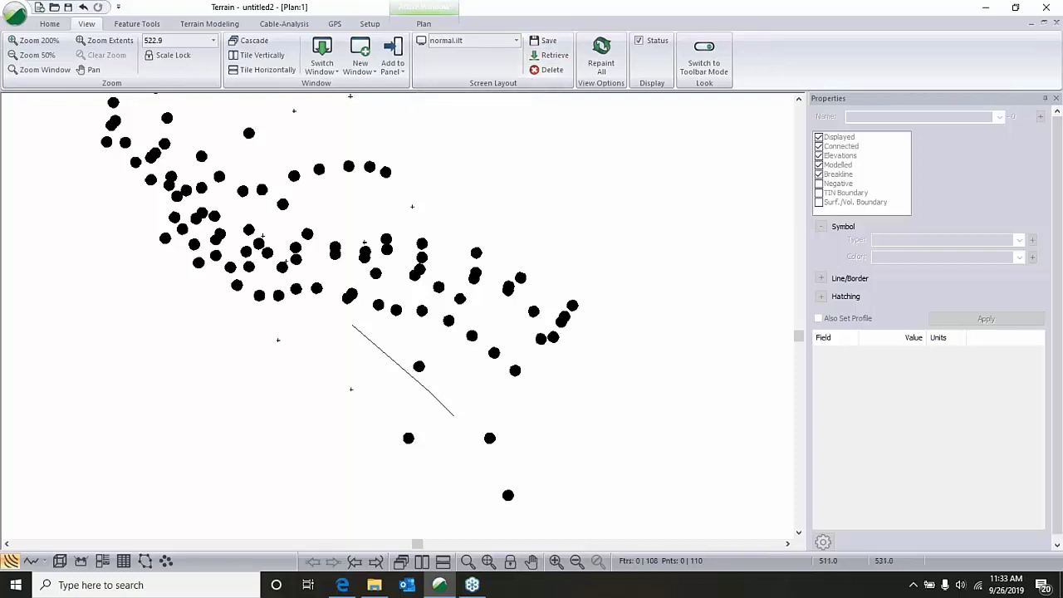